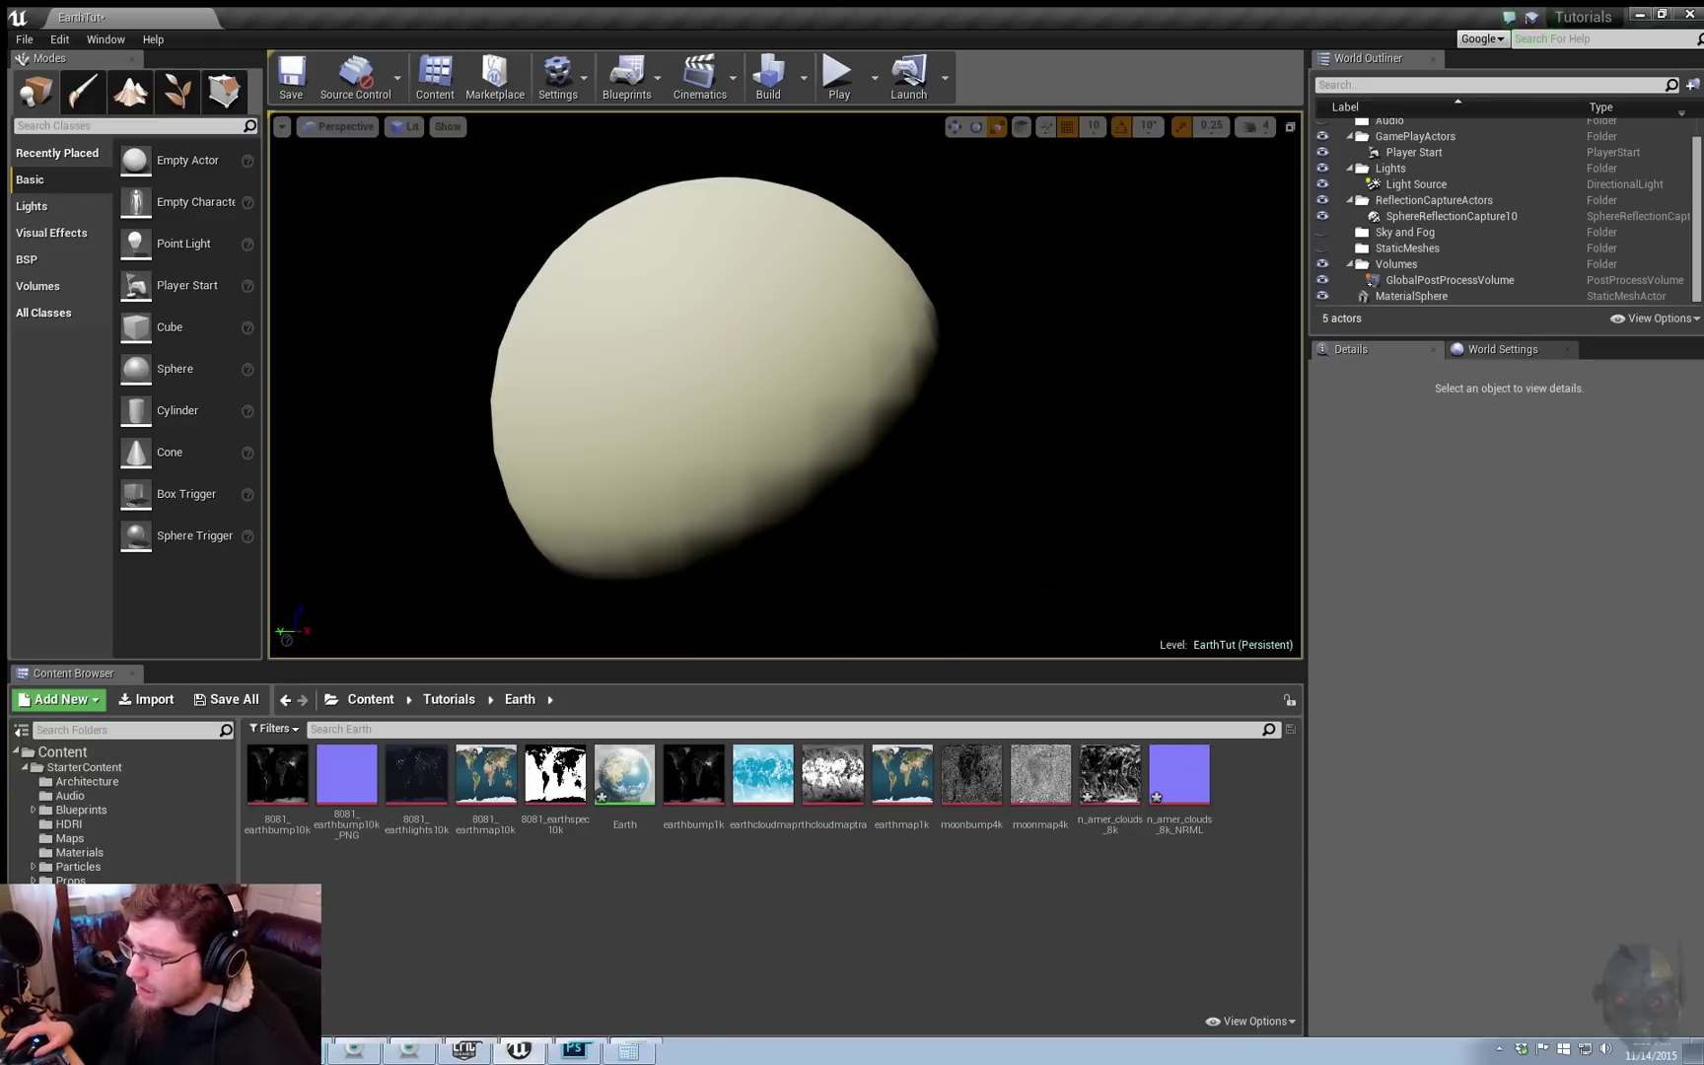
# Step: Locate the Shape_Sphere mesh in the StarterContent Shapes folder, then return to the Tutorials Earth folder
pyautogui.moveTo(785, 385); pyautogui.dragTo(733, 407, button='right')
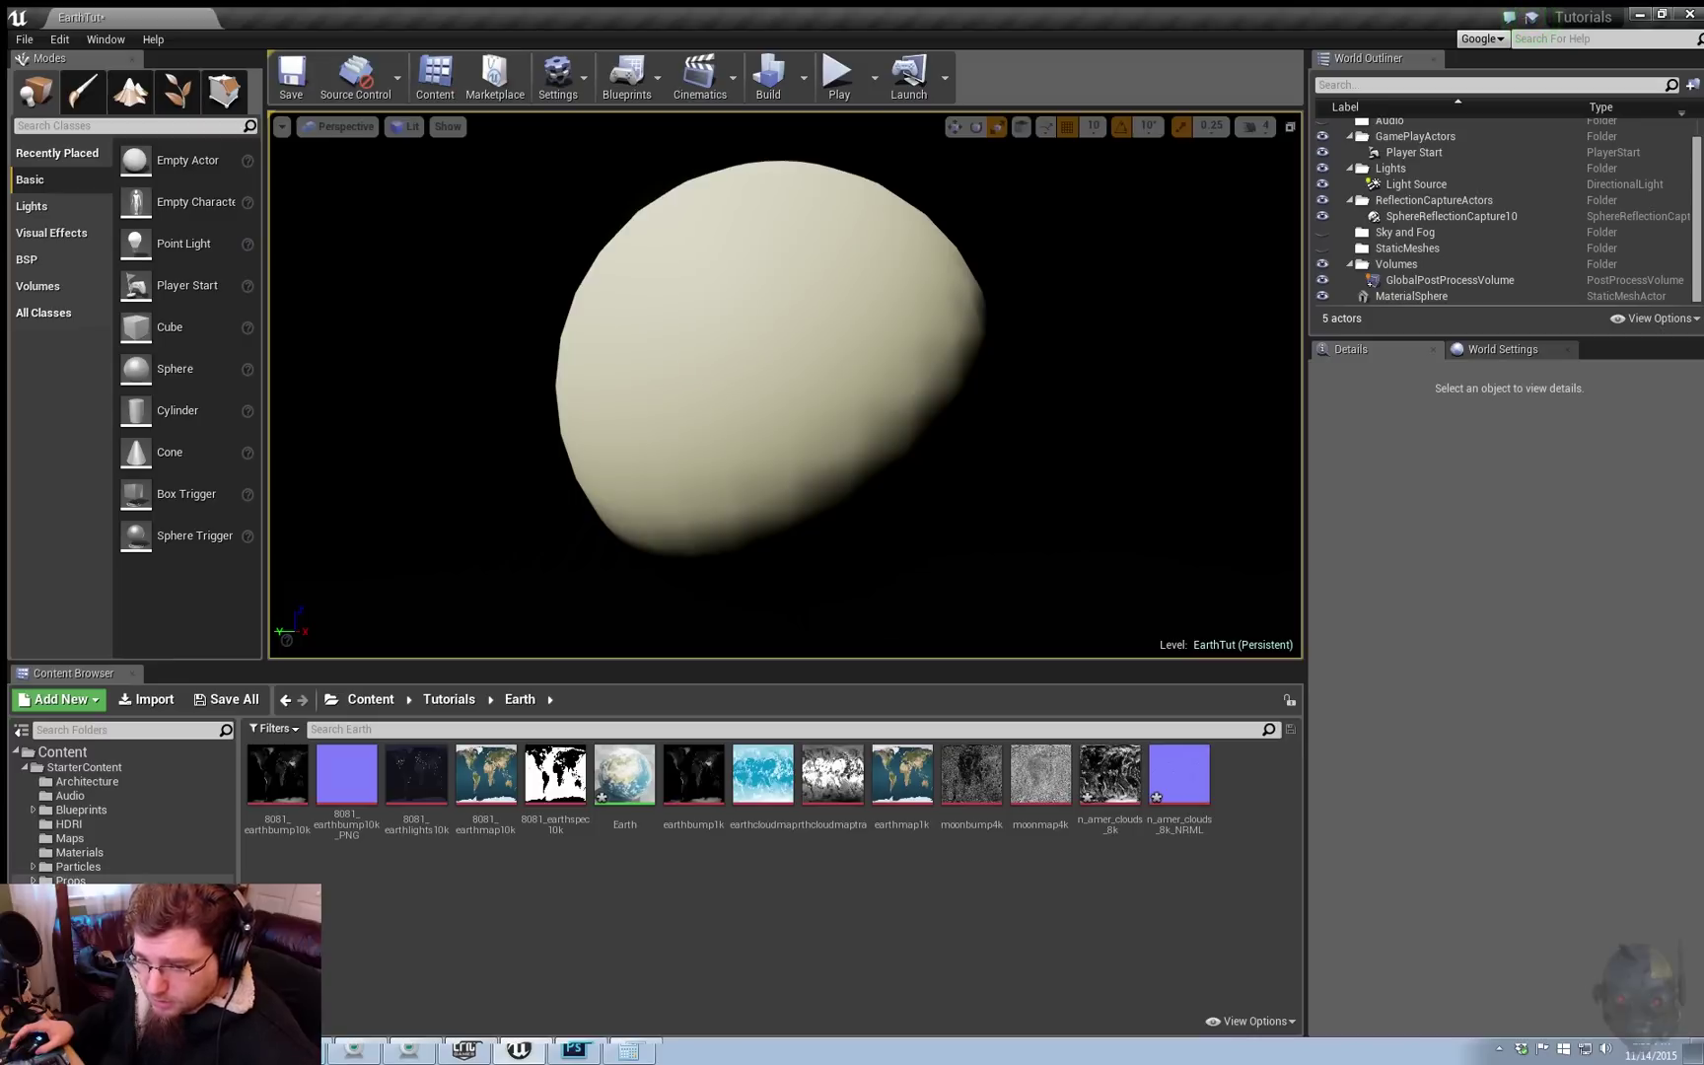
pyautogui.click(73, 895)
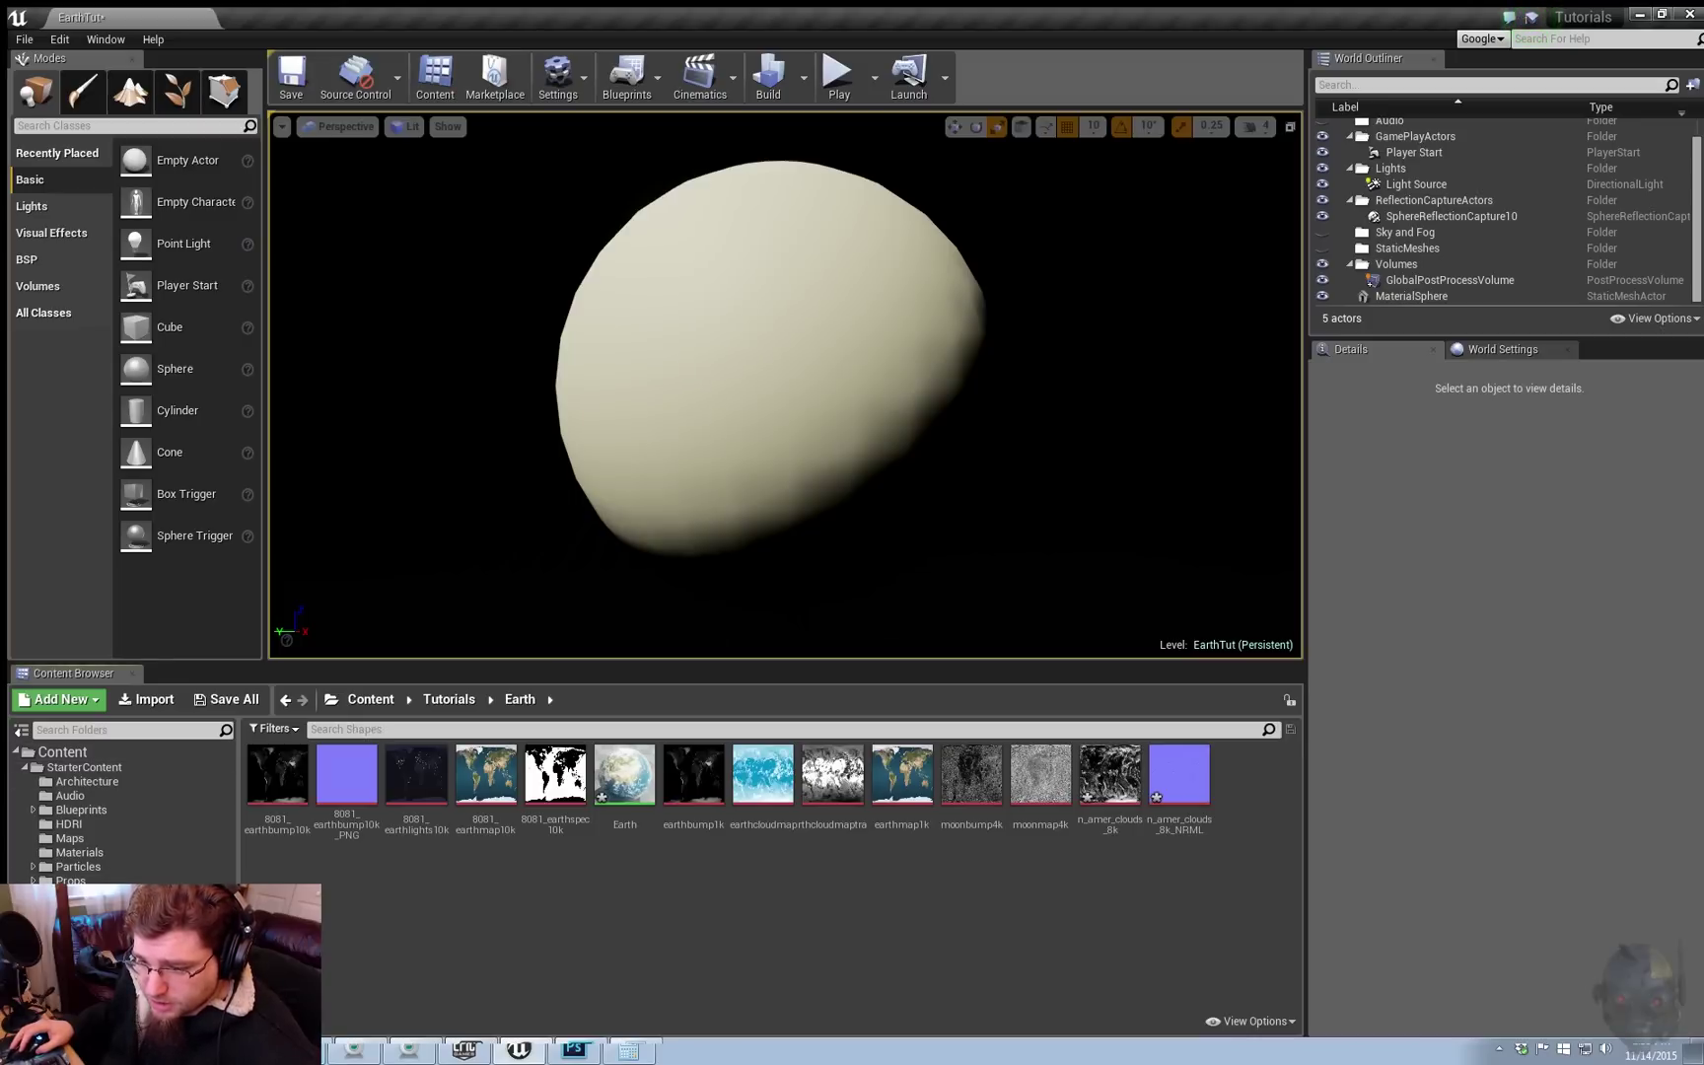
pyautogui.click(910, 784)
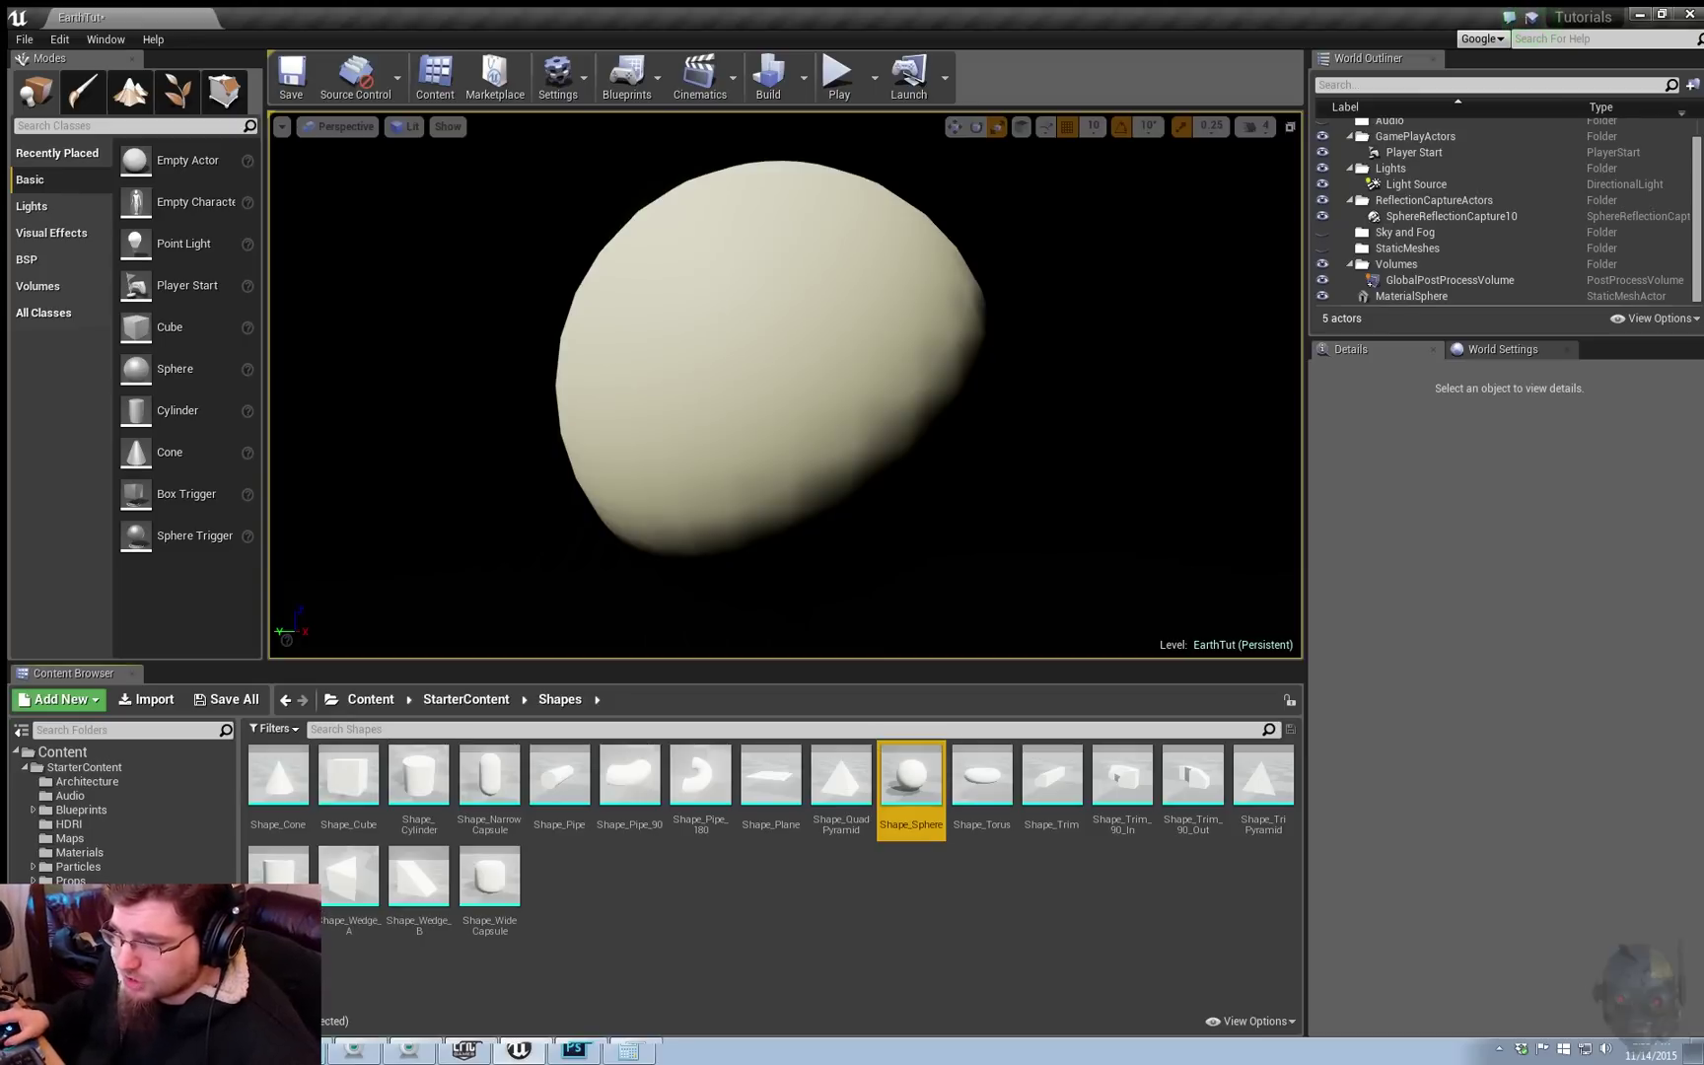
pyautogui.click(71, 938)
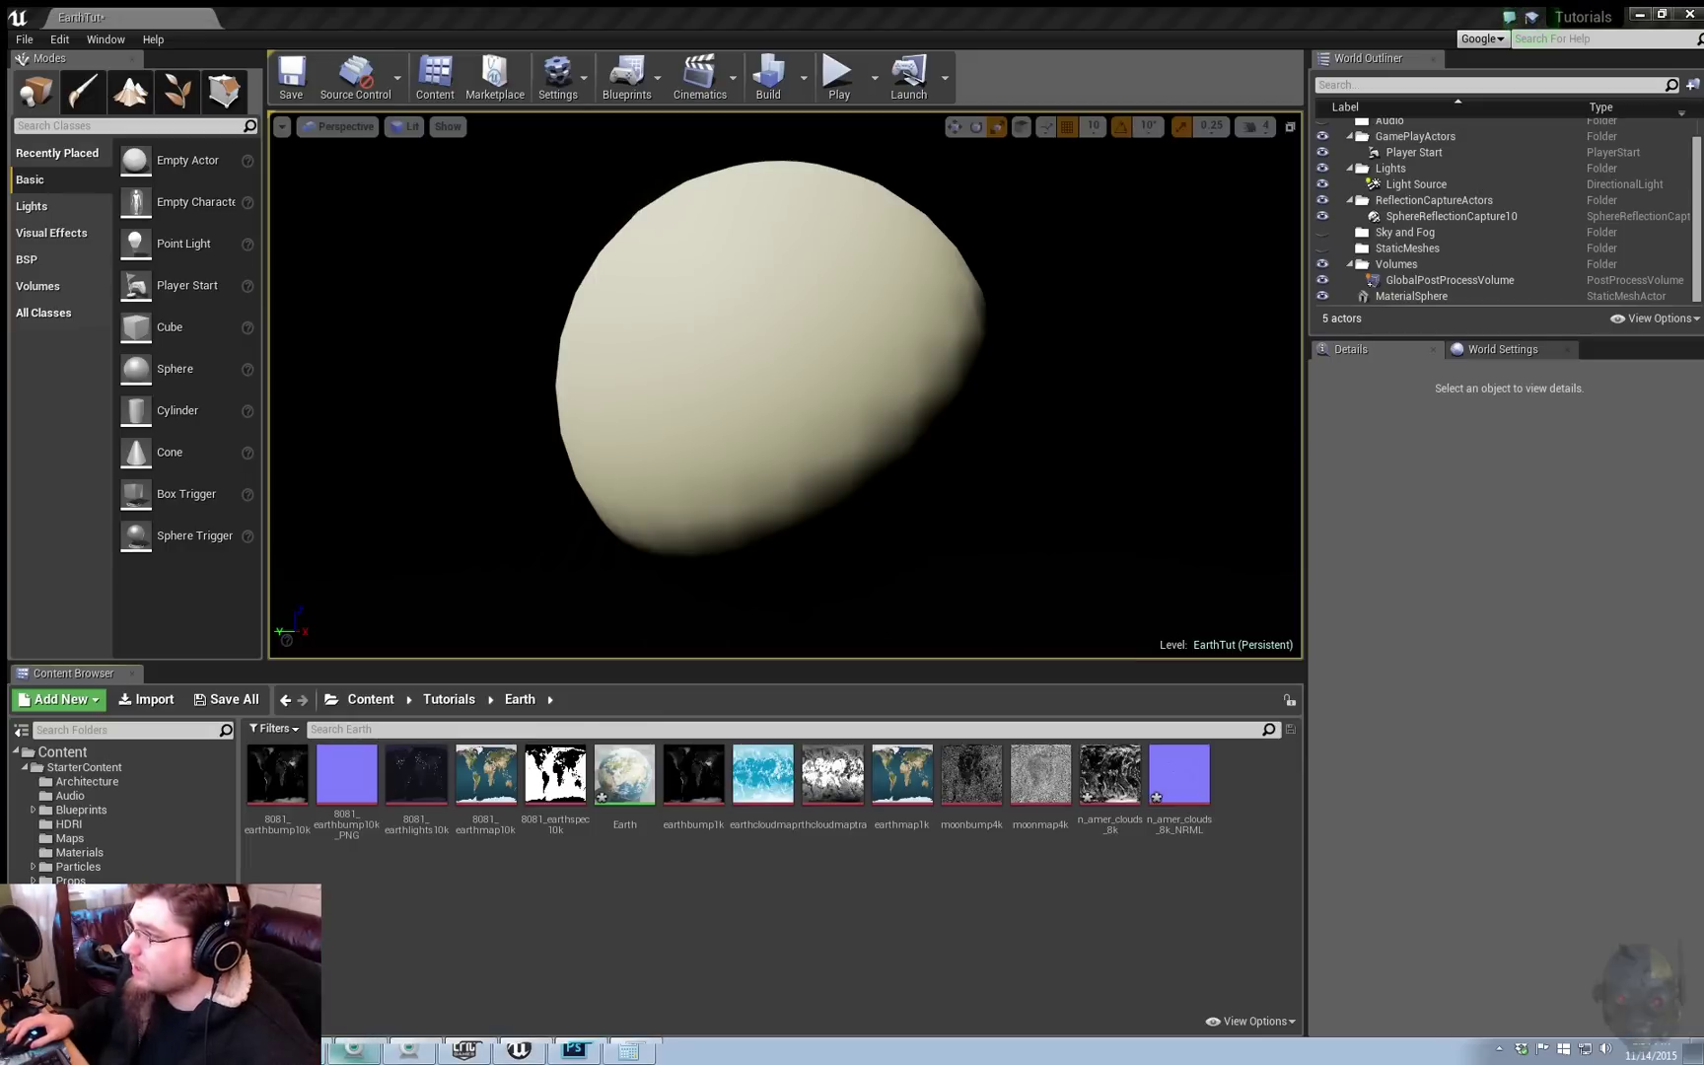
# Step: Switch to the web browser and review the downloadable maps on the Natural Earth III Texture Maps page
pyautogui.hotkey('alt', 'Tab')
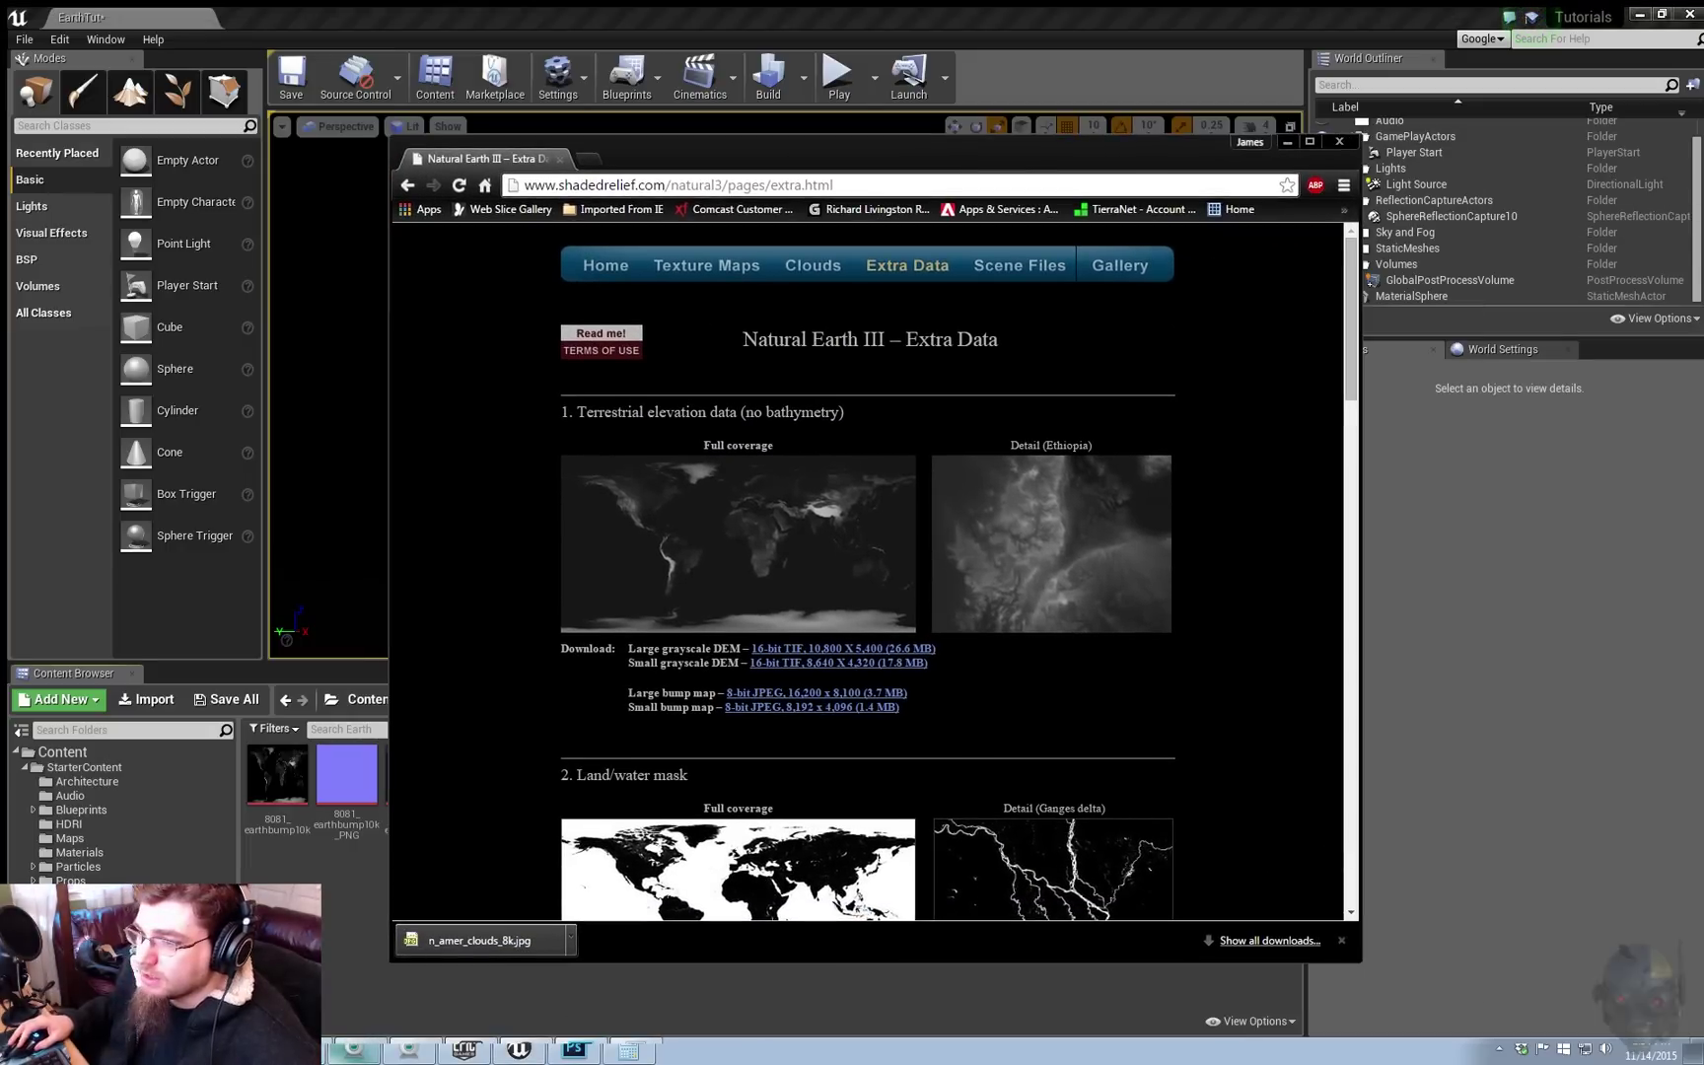
pyautogui.click(706, 266)
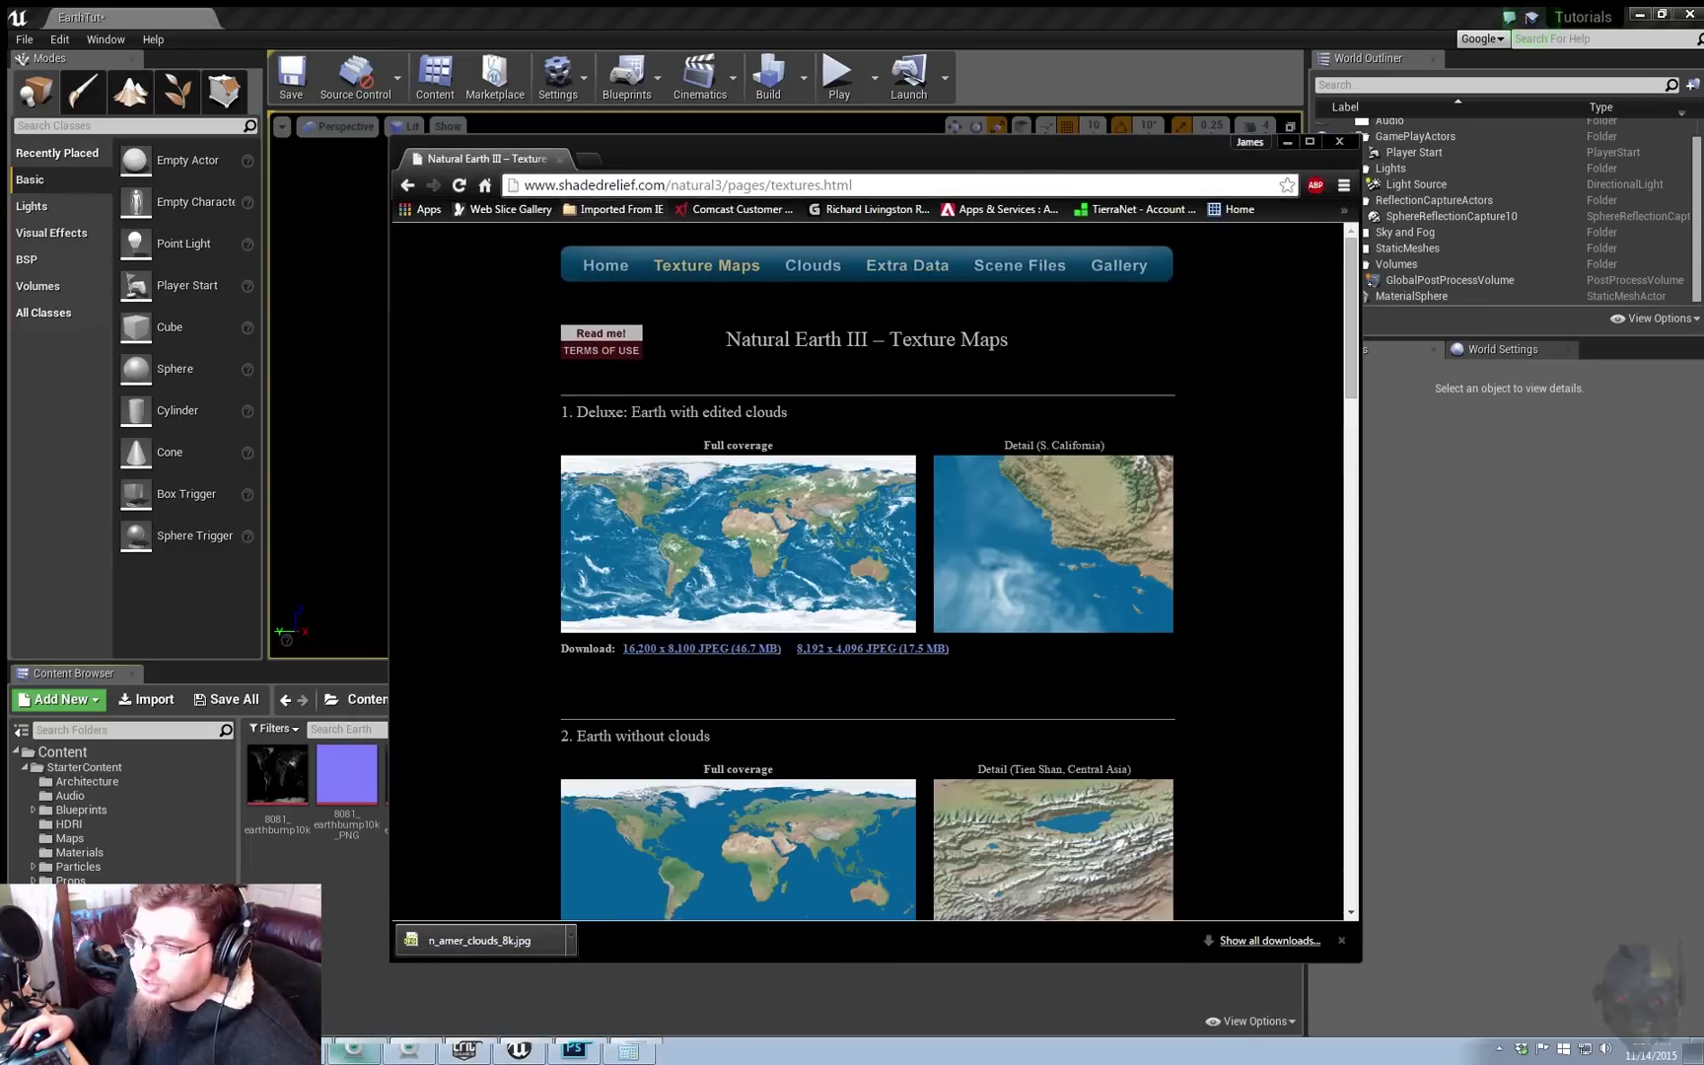
pyautogui.scroll(-4, 867, 572)
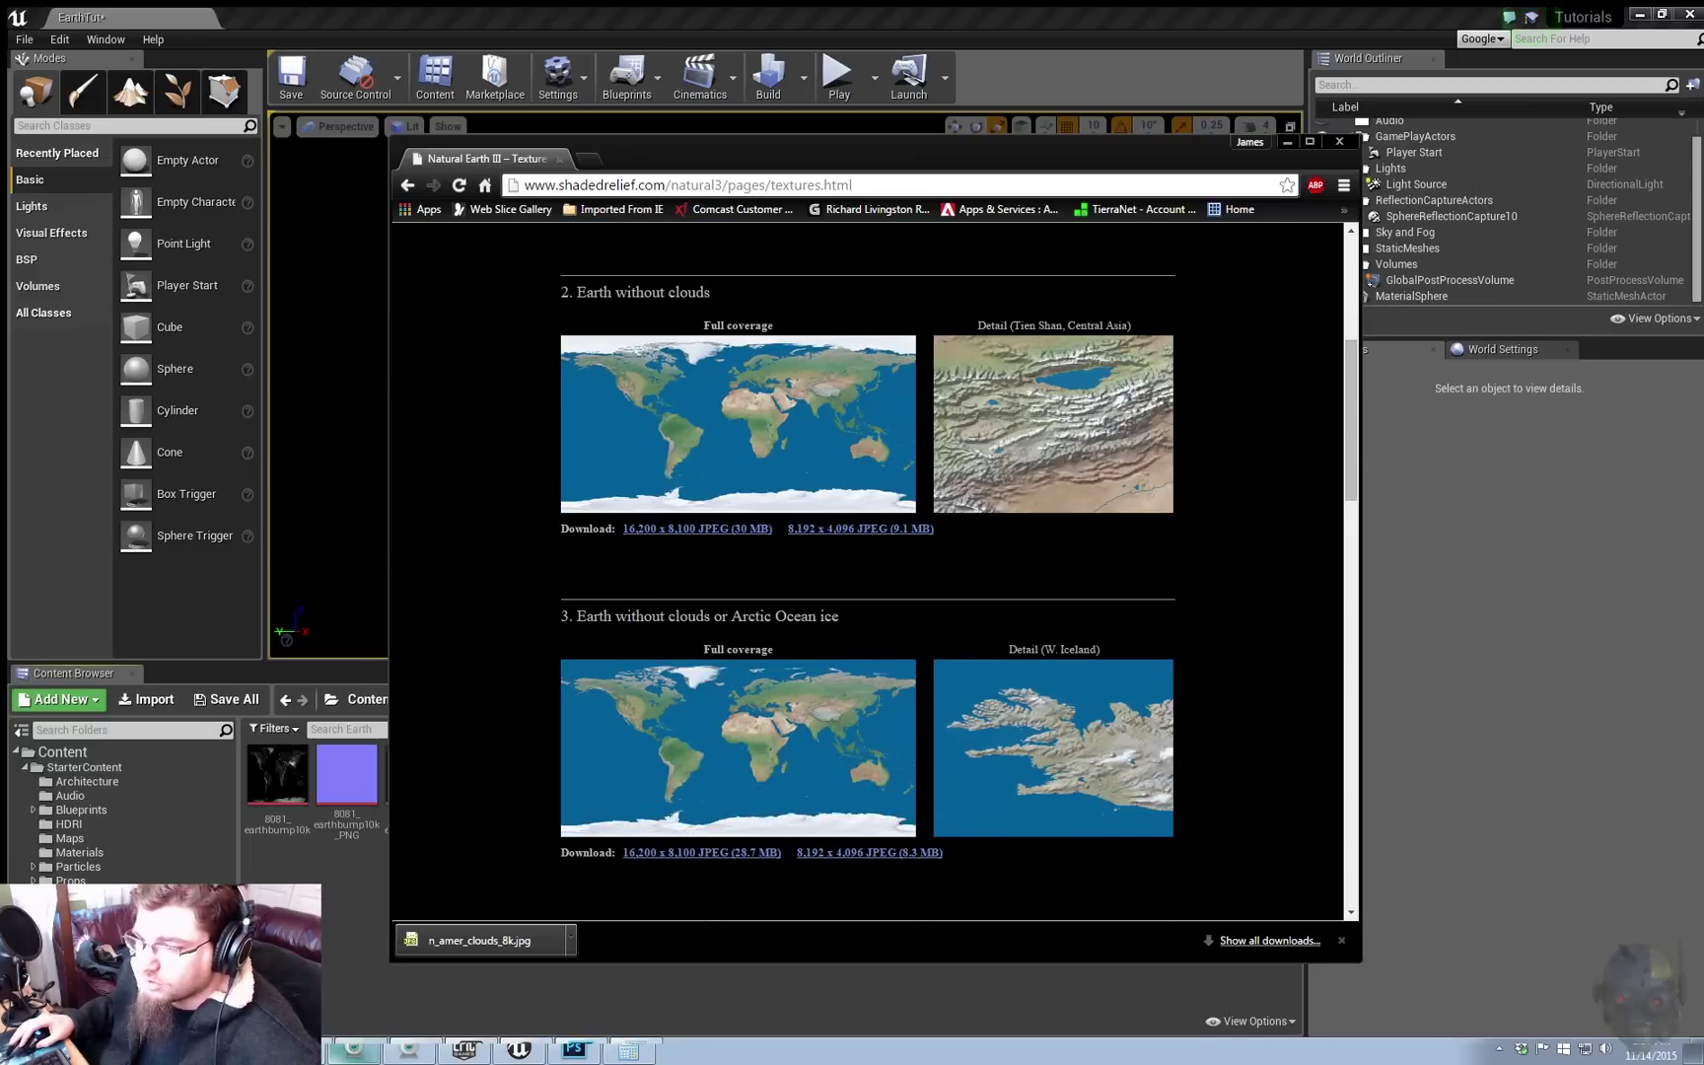
pyautogui.scroll(-8, 868, 572)
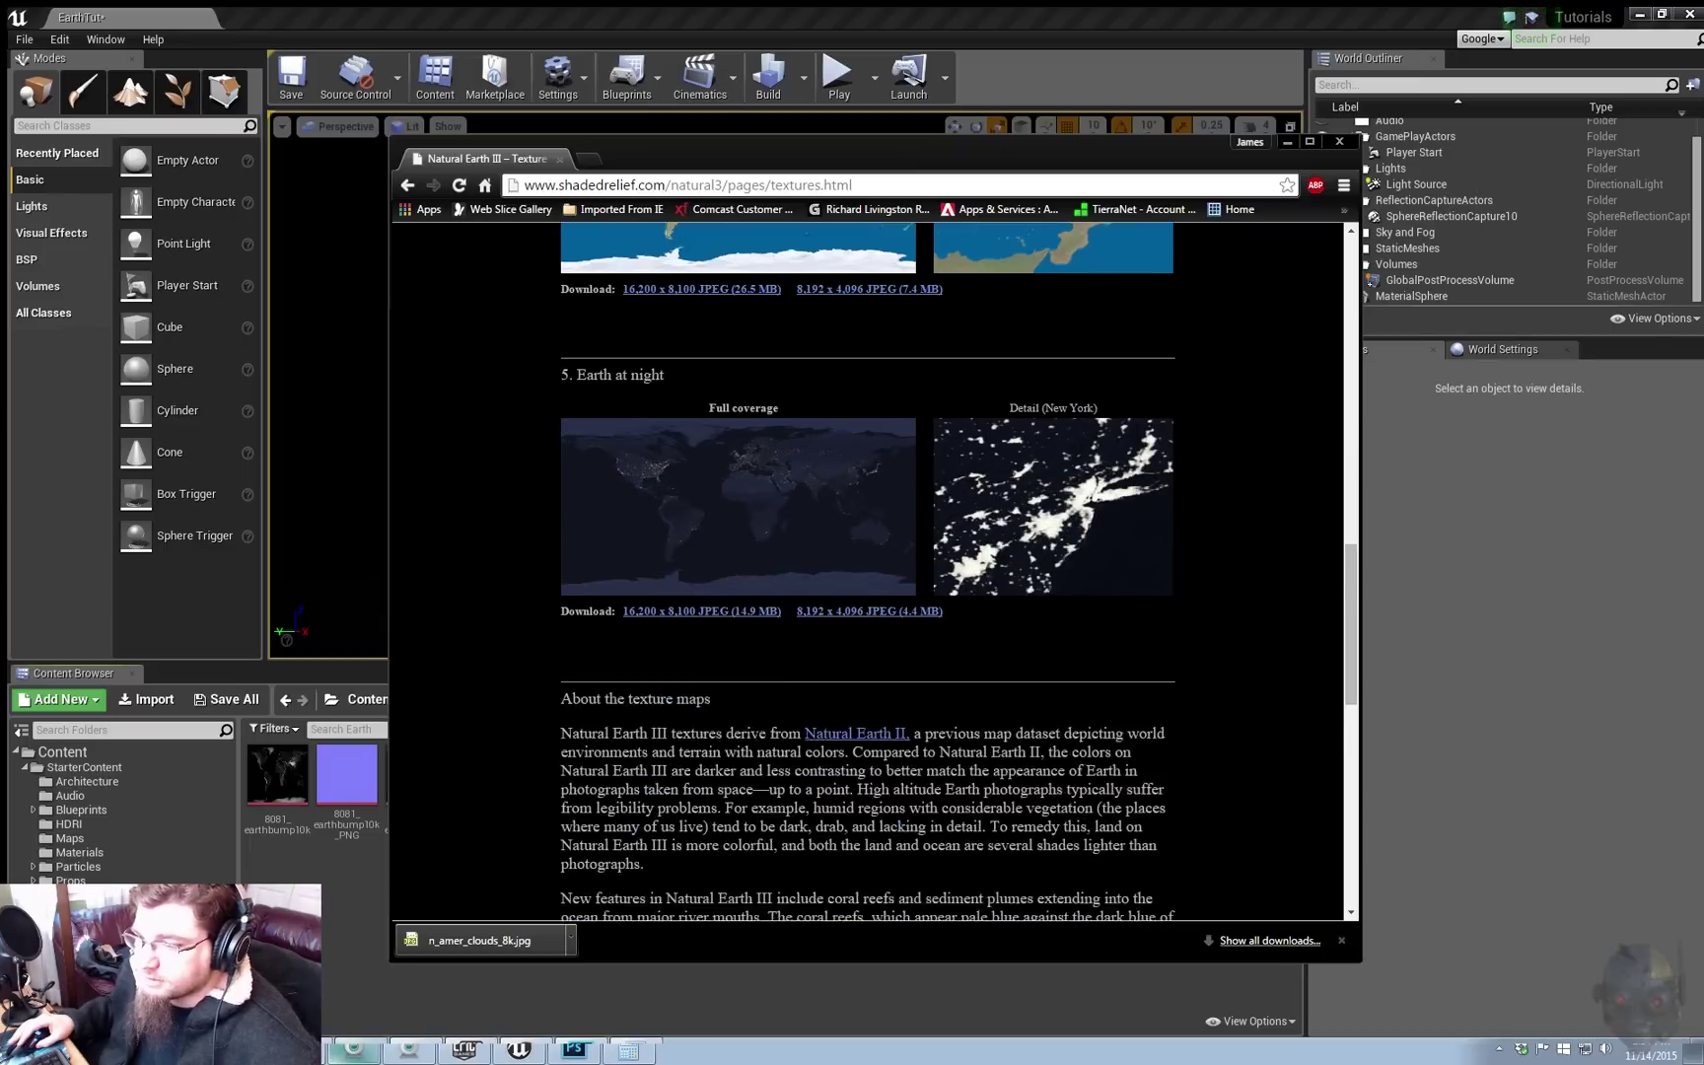
pyautogui.scroll(-3, 868, 572)
pyautogui.scroll(3, 868, 572)
pyautogui.scroll(-8, 867, 572)
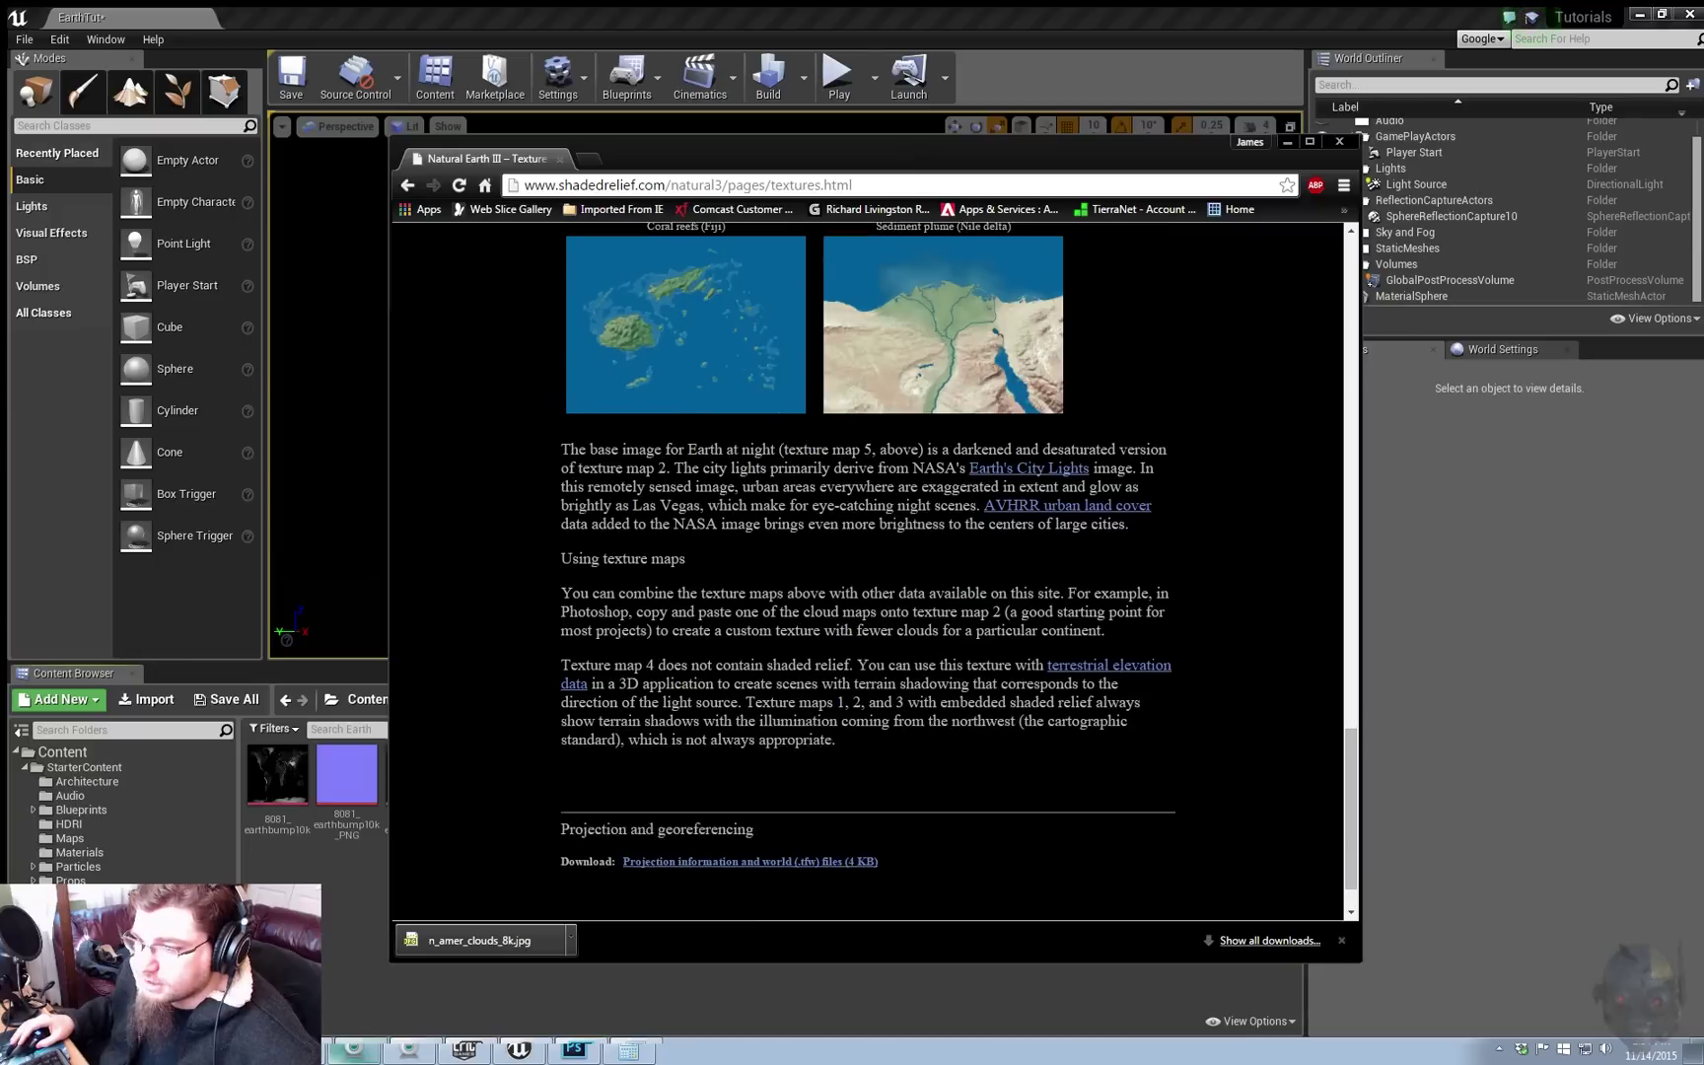
pyautogui.scroll(-1, 868, 572)
# Step: Check the Natural Earth III Clouds page, review the masks and elevation maps under Extra Data, and move the browser window out of the way
pyautogui.click(813, 878)
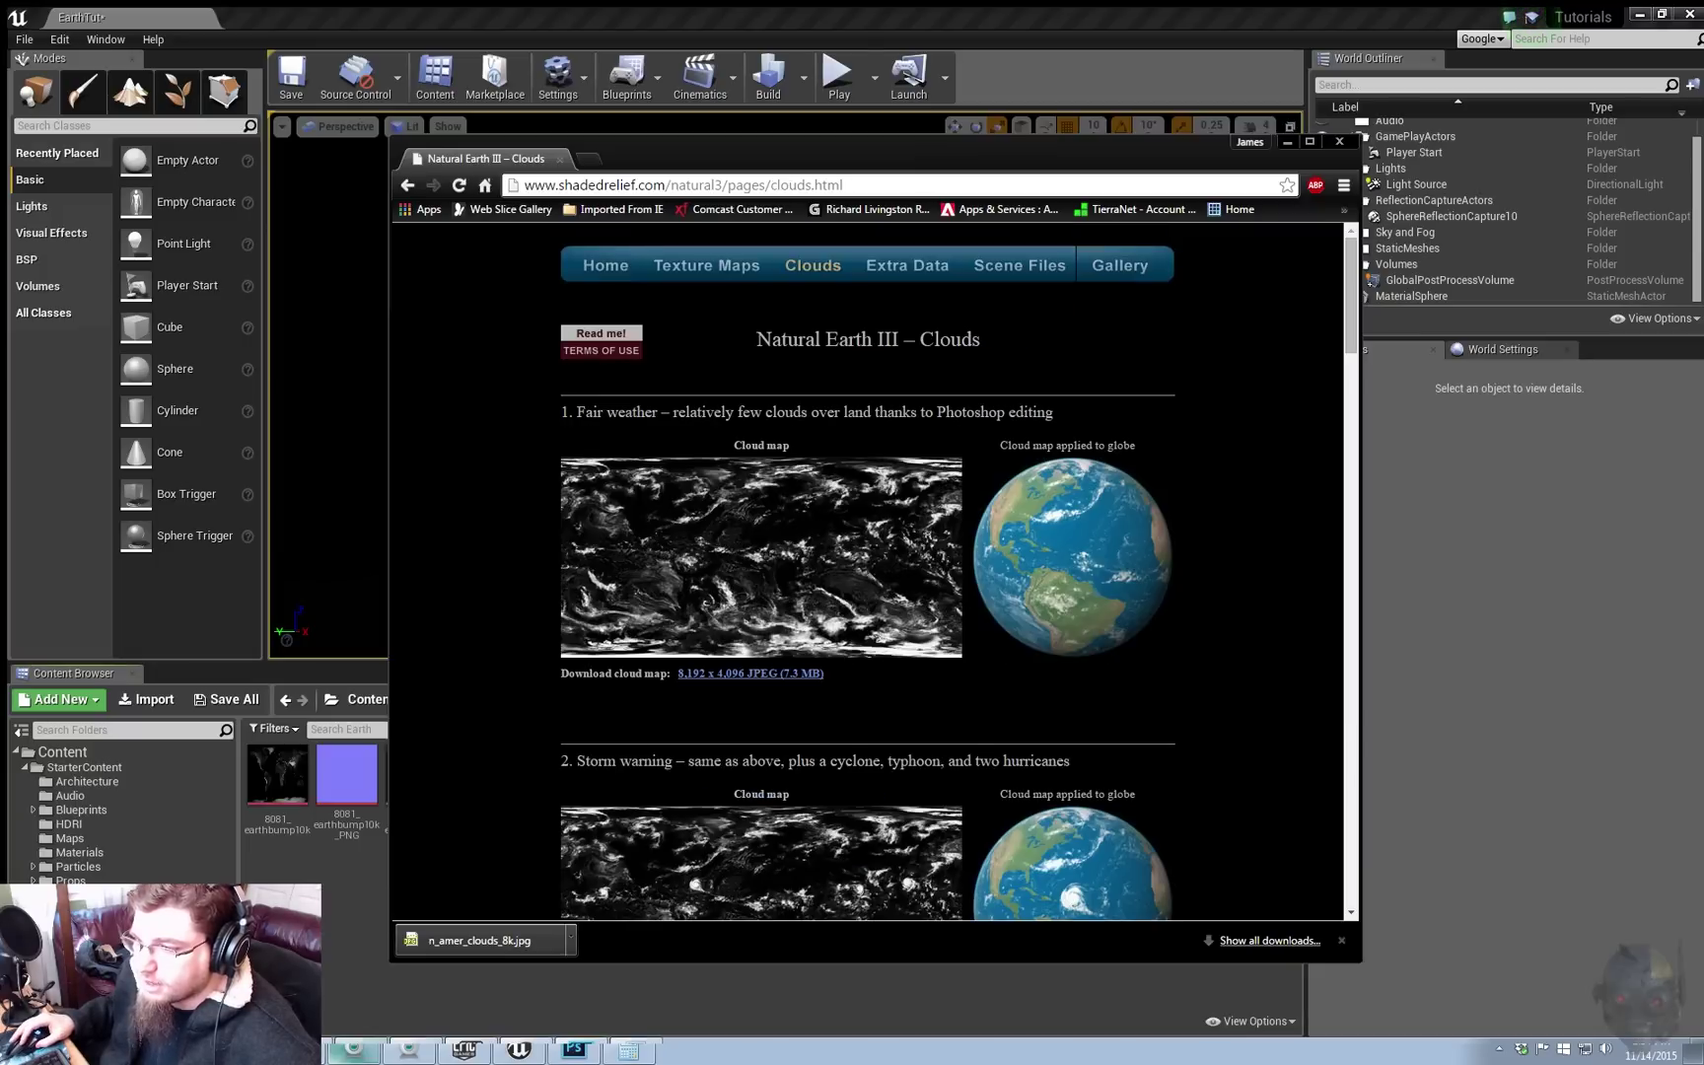
pyautogui.click(908, 265)
pyautogui.scroll(-5, 867, 572)
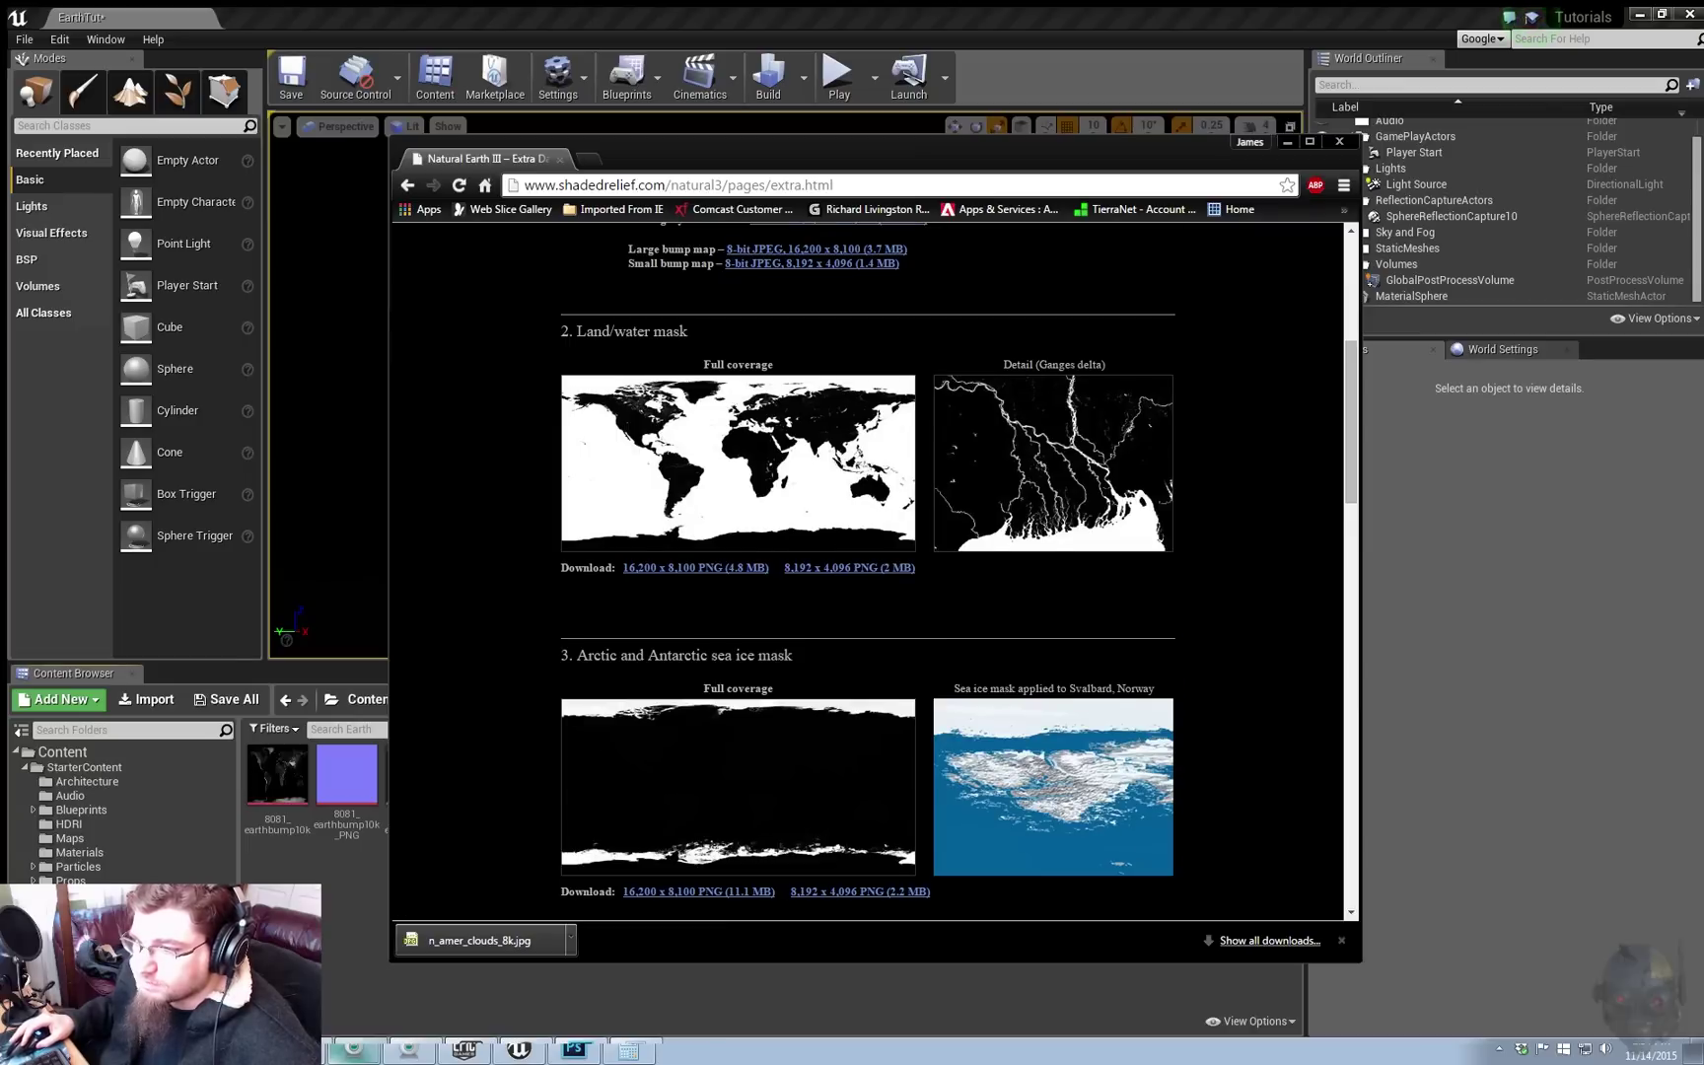
pyautogui.scroll(-4, 867, 572)
pyautogui.scroll(3, 868, 572)
pyautogui.scroll(-4, 868, 572)
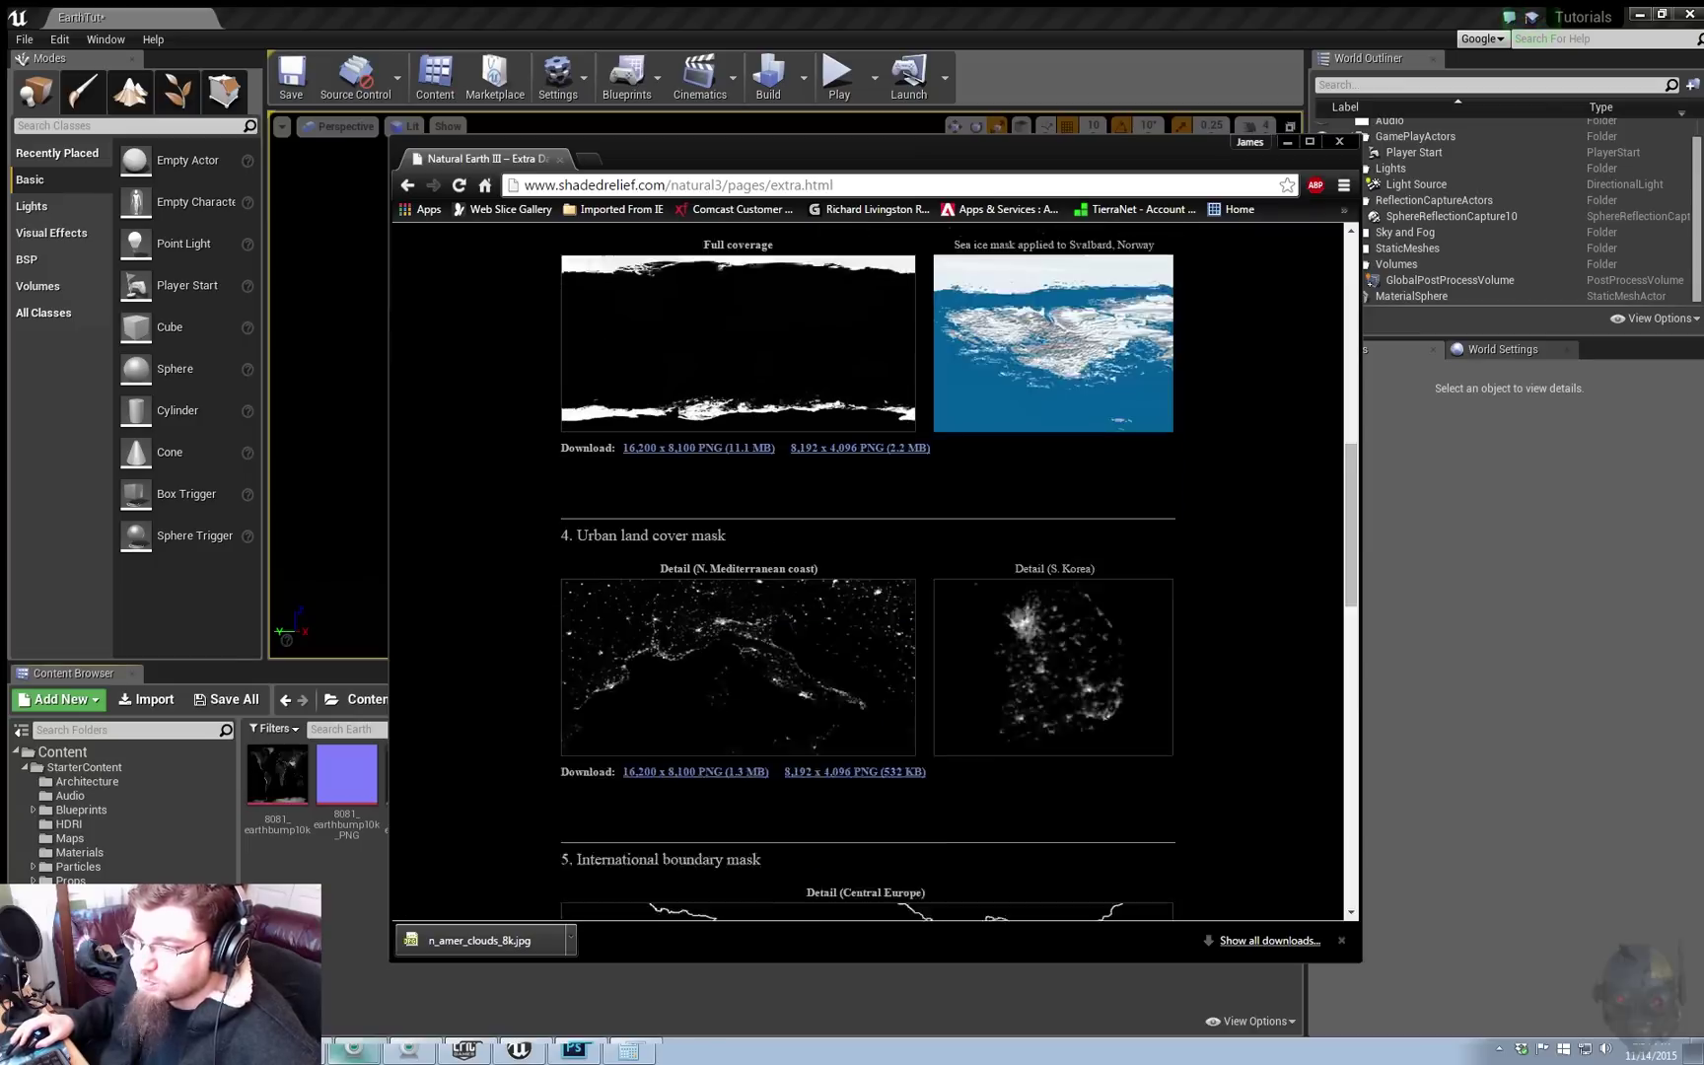
pyautogui.scroll(-5, 868, 572)
pyautogui.scroll(3, 868, 572)
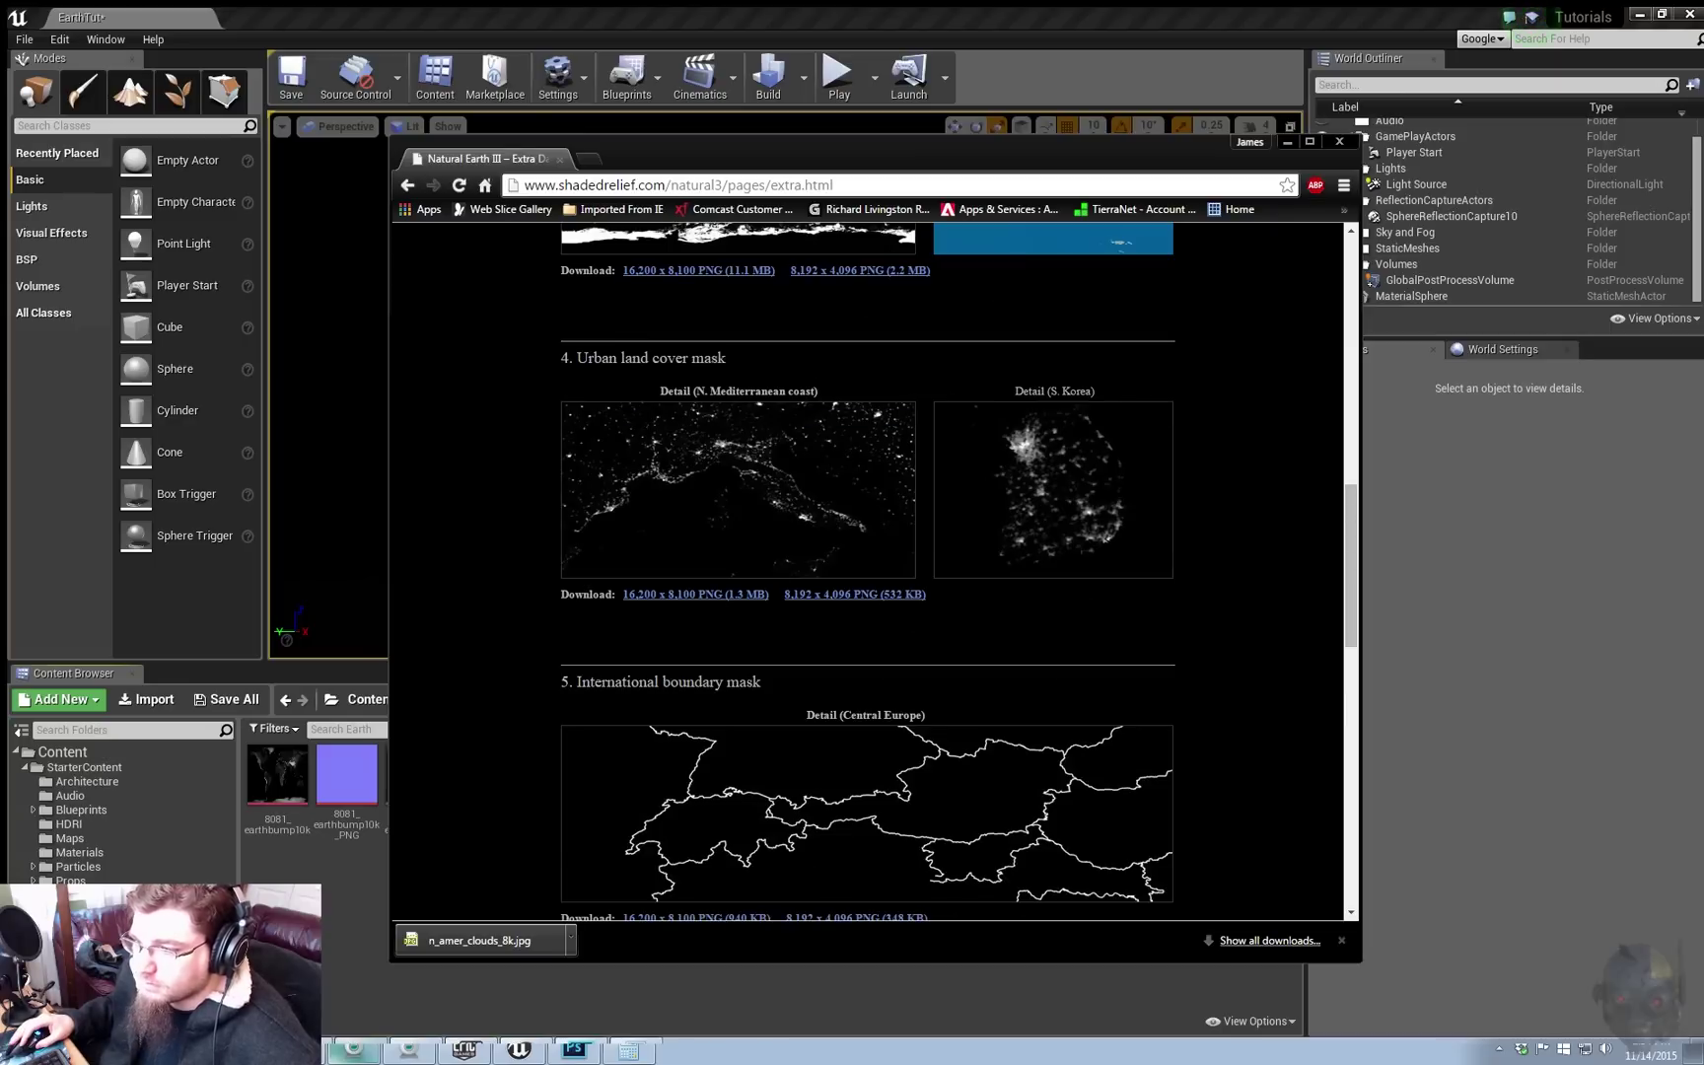
pyautogui.scroll(-12, 867, 572)
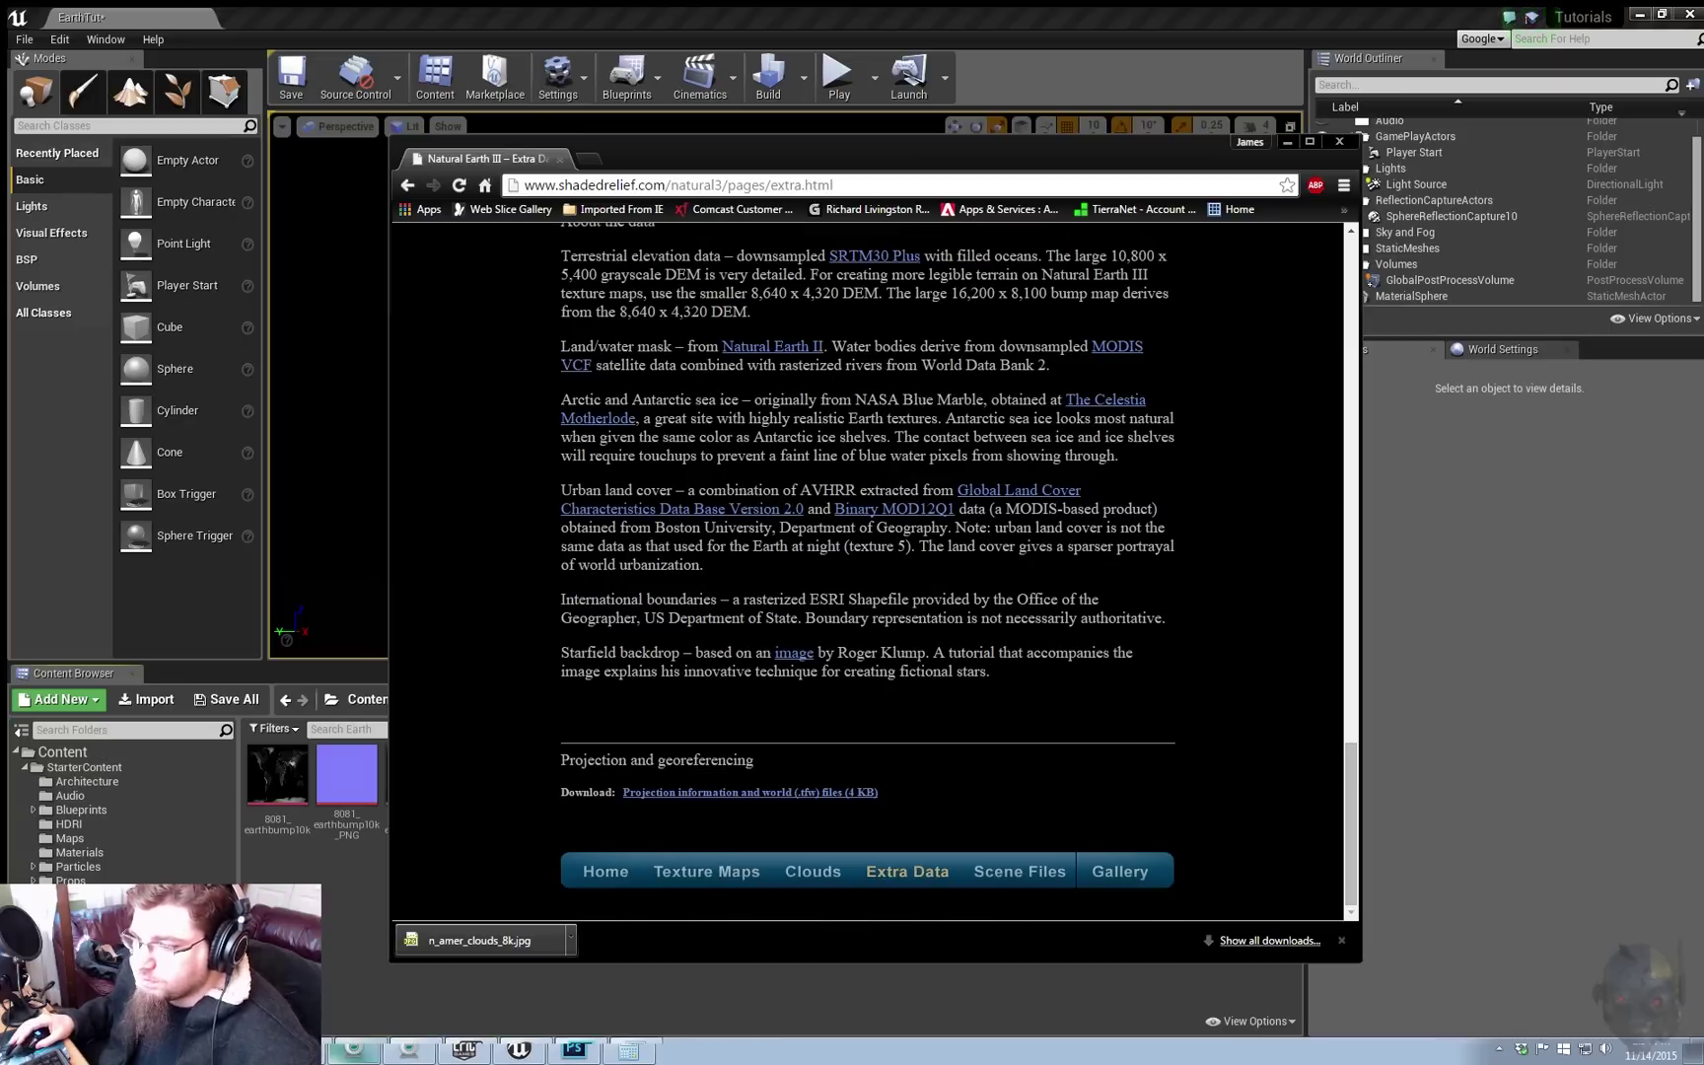
pyautogui.scroll(10, 868, 572)
pyautogui.scroll(12, 867, 572)
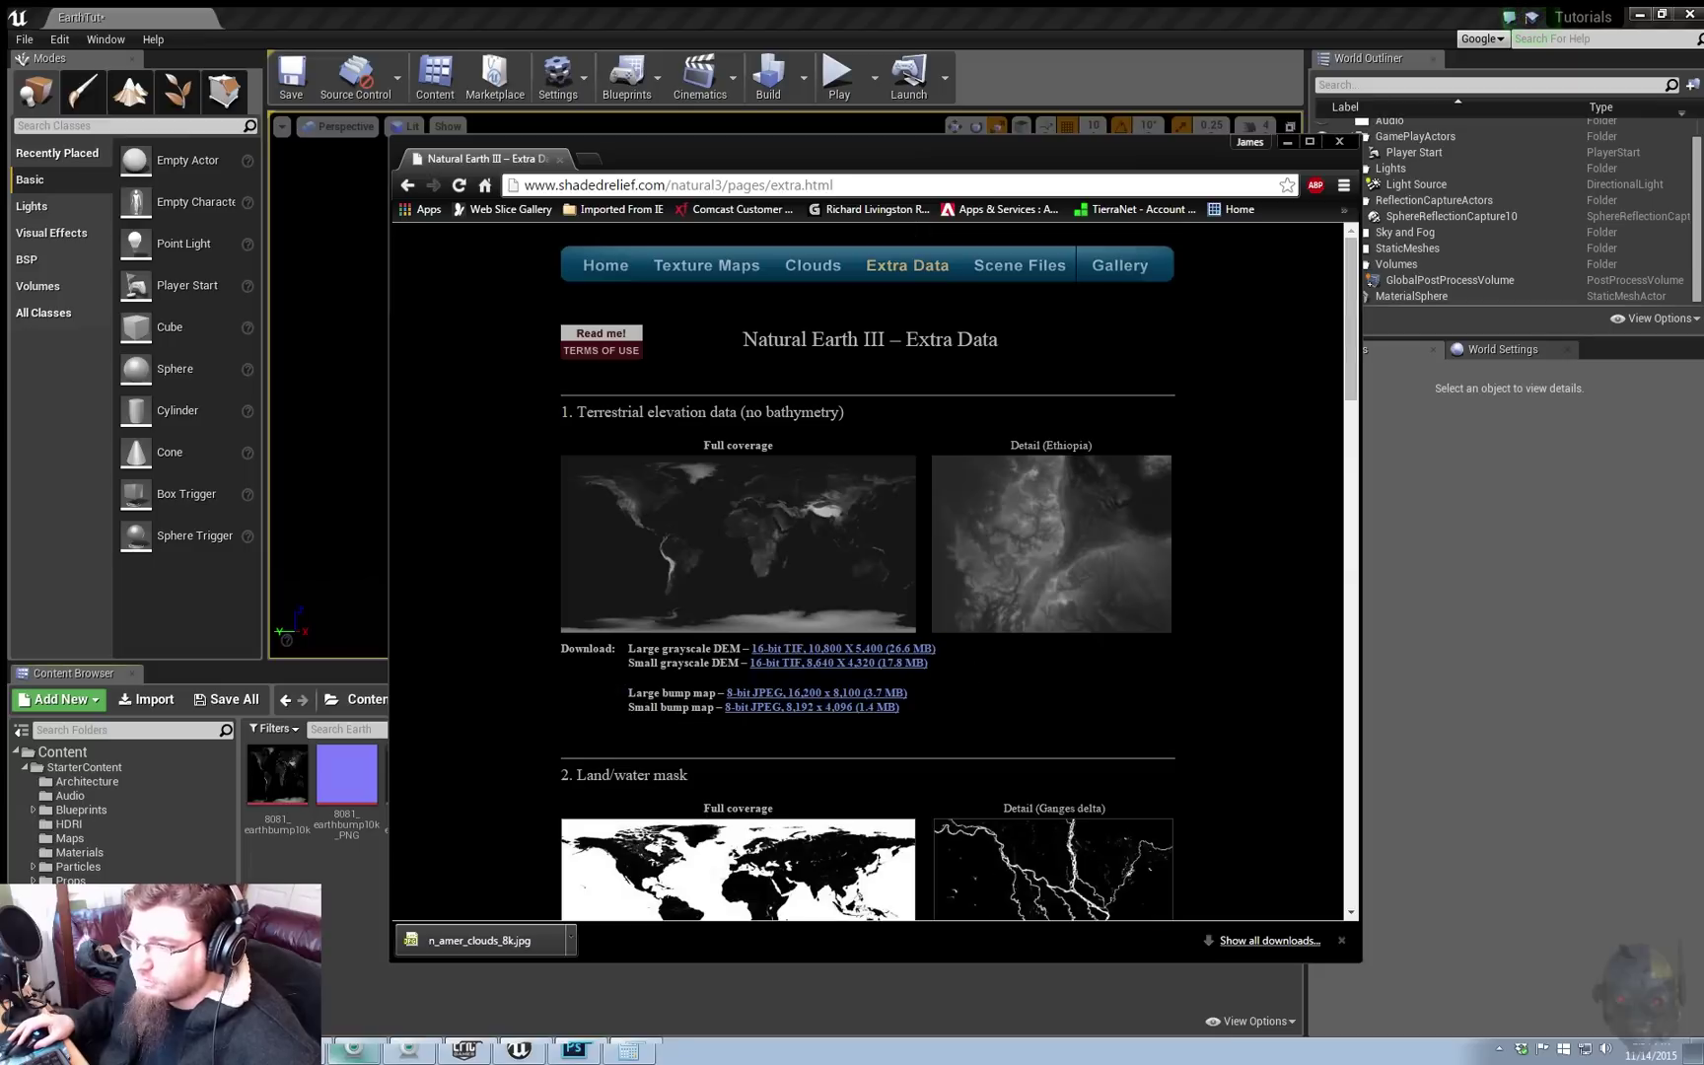
pyautogui.moveTo(947, 148); pyautogui.dragTo(1703, 250)
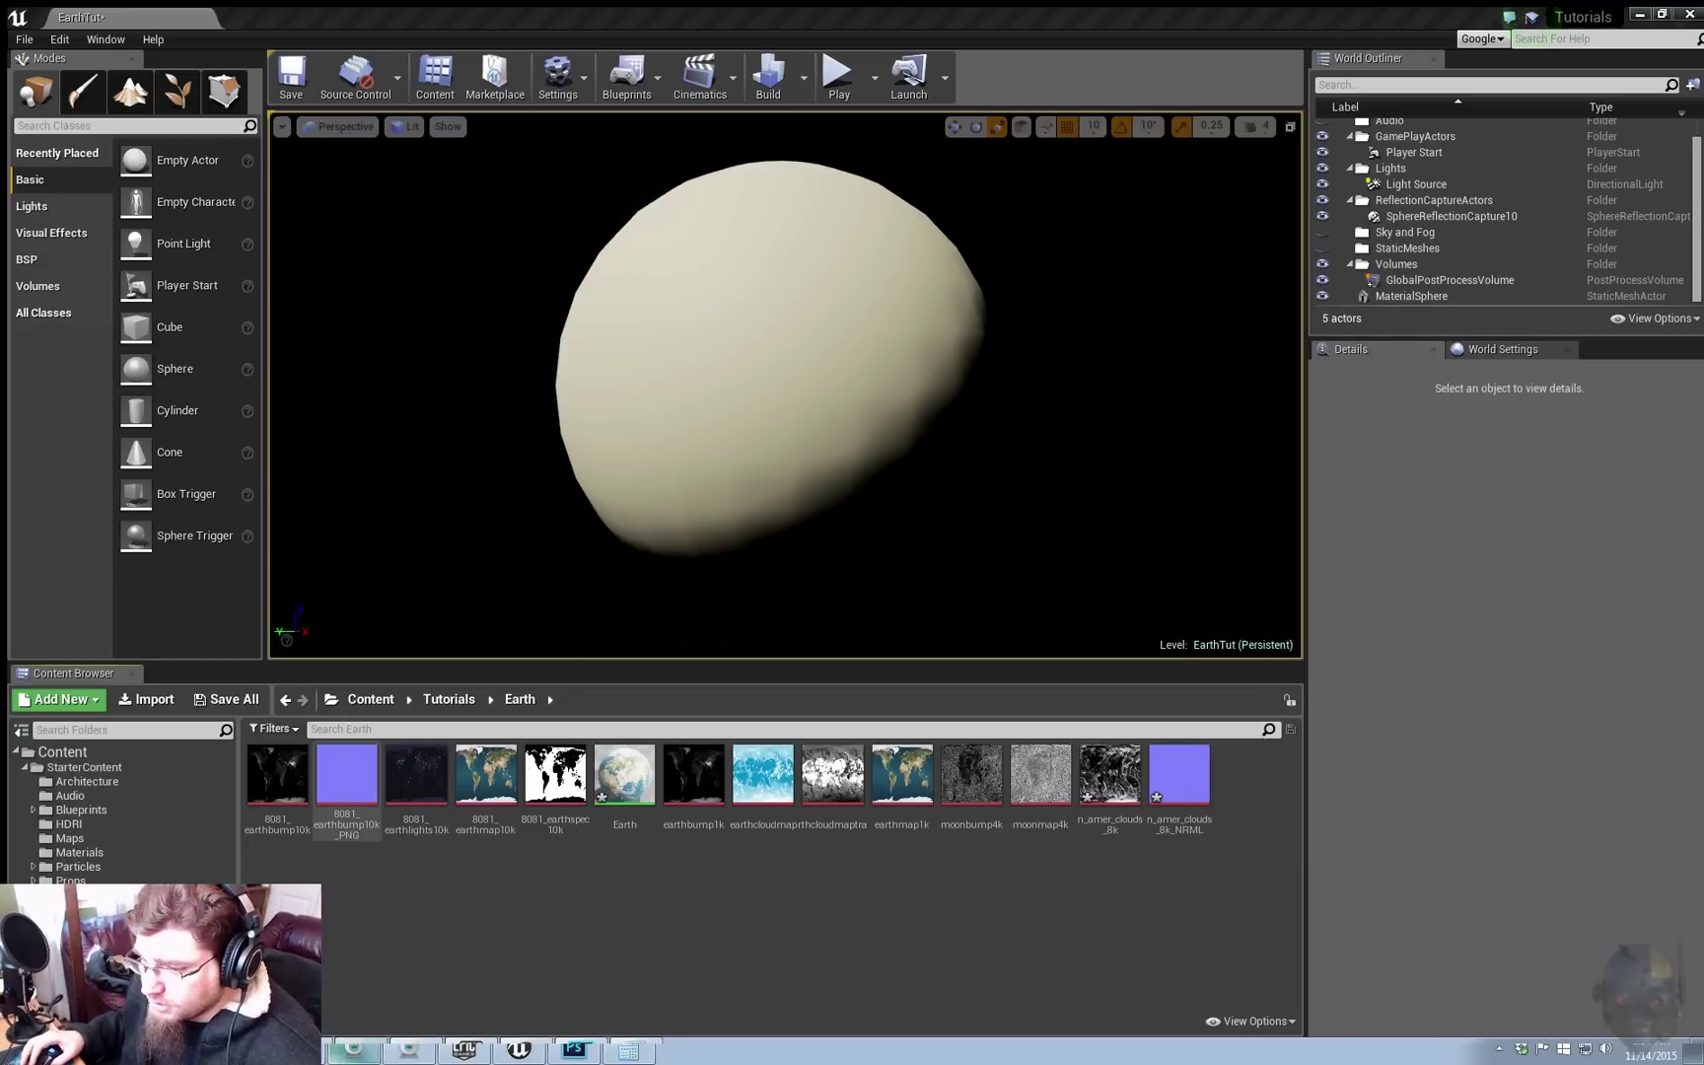
# Step: Examine the Earth folder's colour map, 8081_earthbump10k, n_amer_clouds_8k and n_amer_clouds_8k_NRML textures, leaving none selected
pyautogui.click(486, 779)
pyautogui.click(1179, 779)
pyautogui.click(1134, 917)
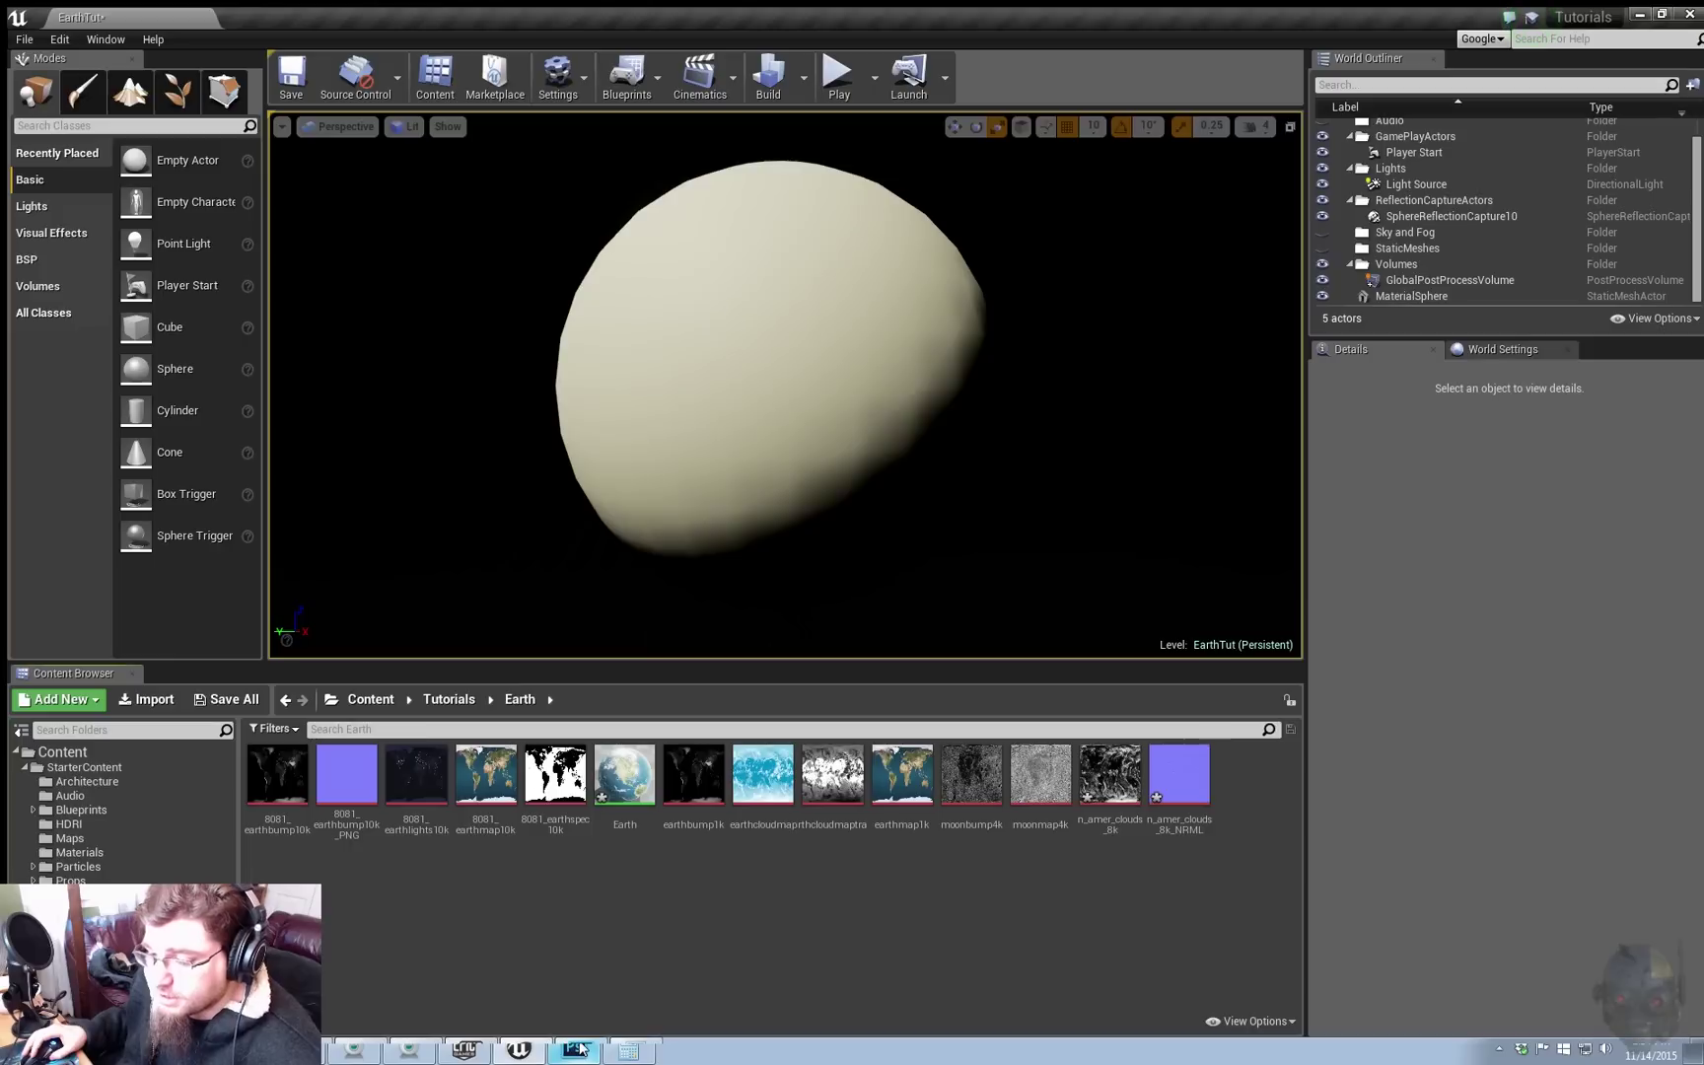
pyautogui.click(277, 789)
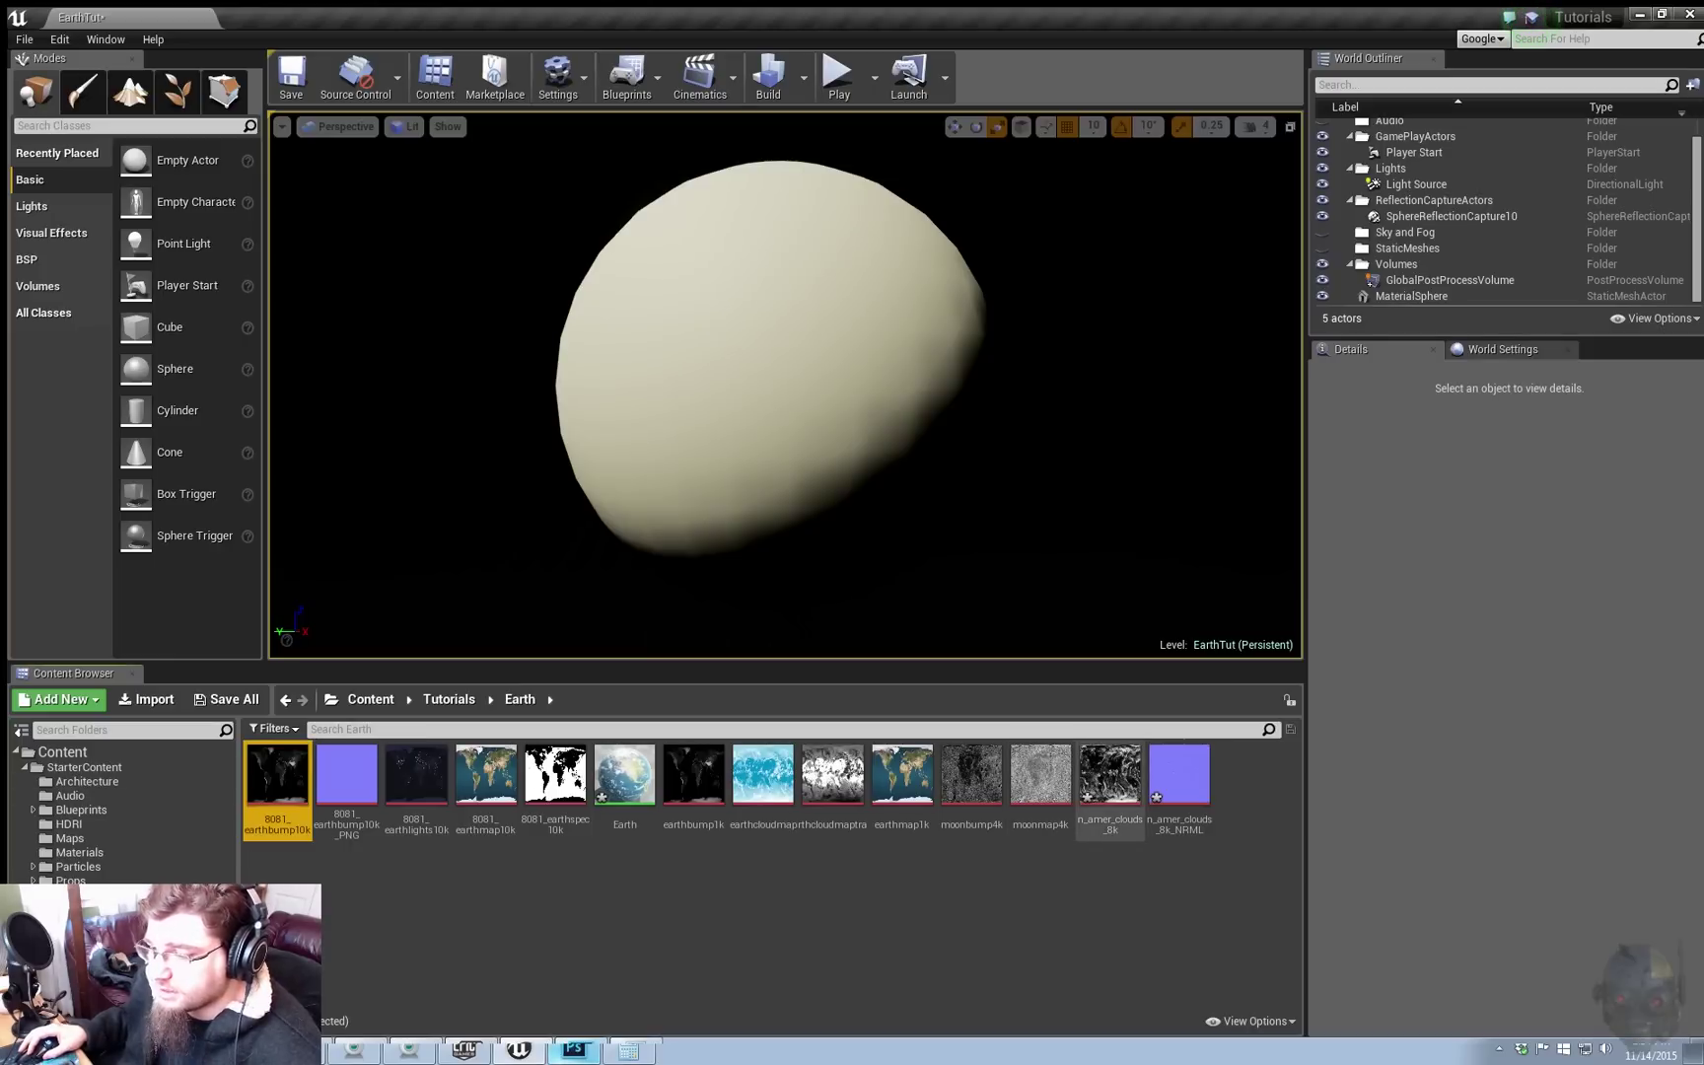
pyautogui.click(1110, 776)
pyautogui.click(1180, 784)
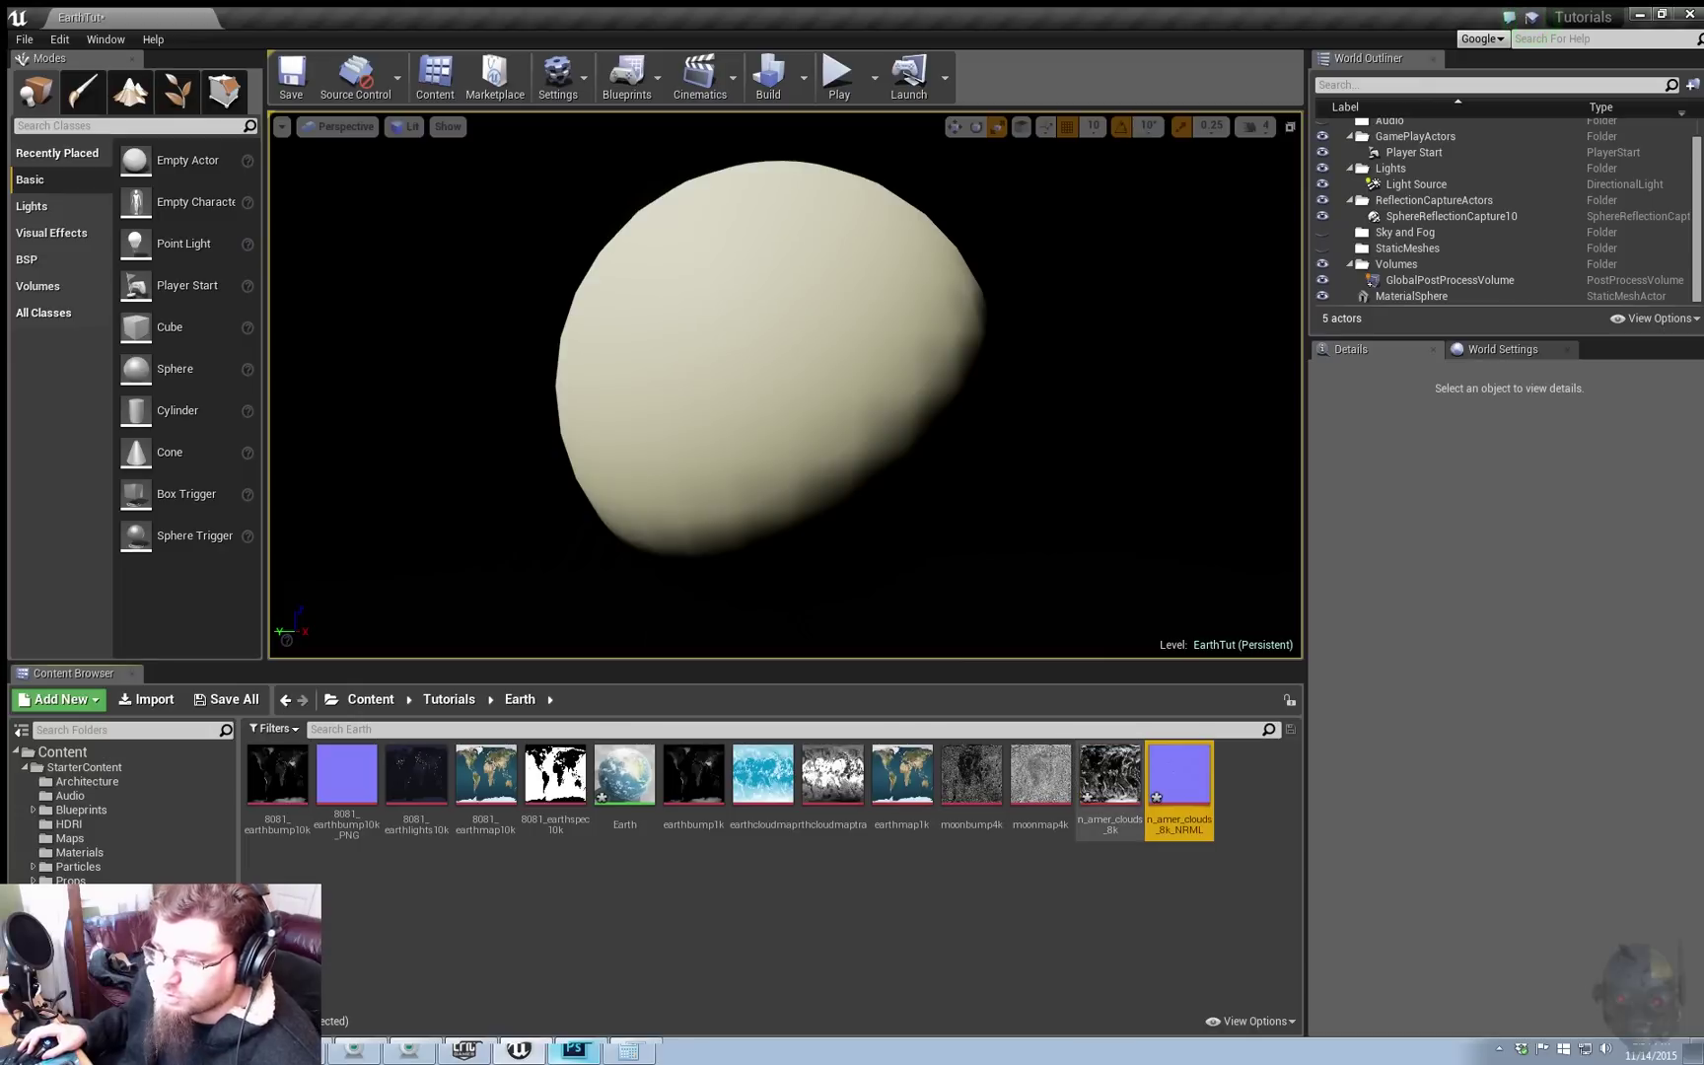
pyautogui.click(1110, 784)
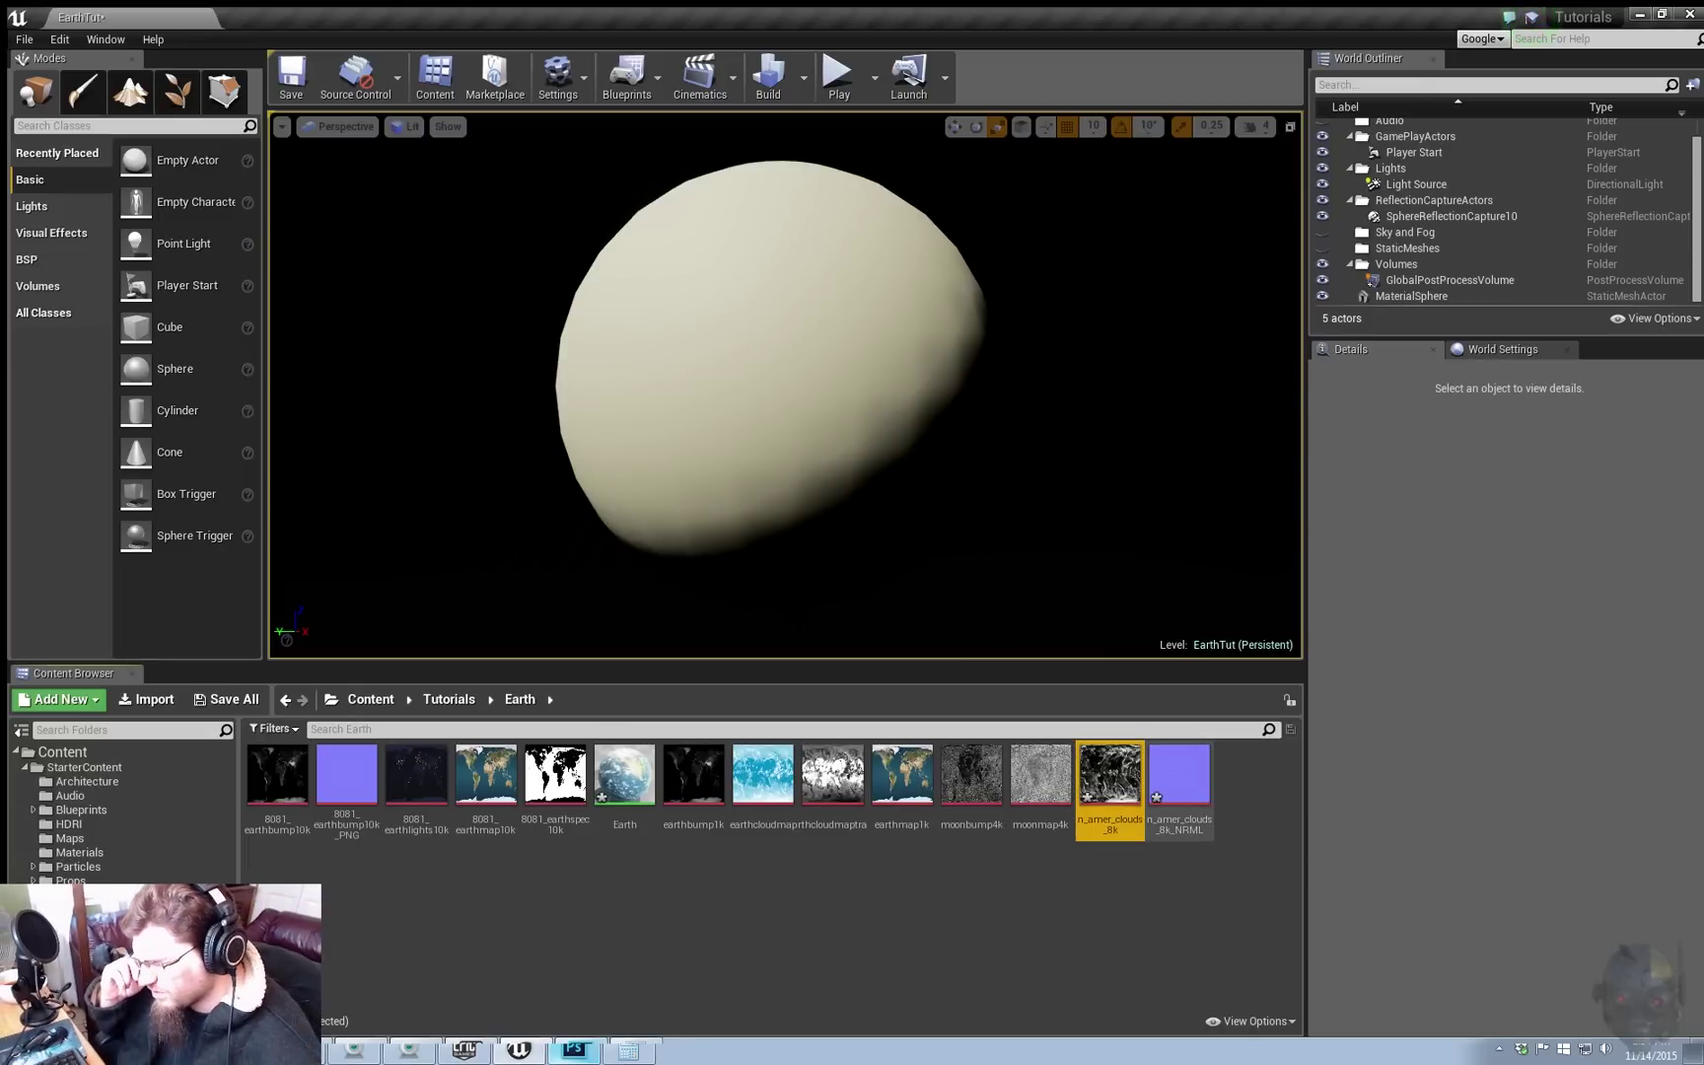
pyautogui.click(1165, 903)
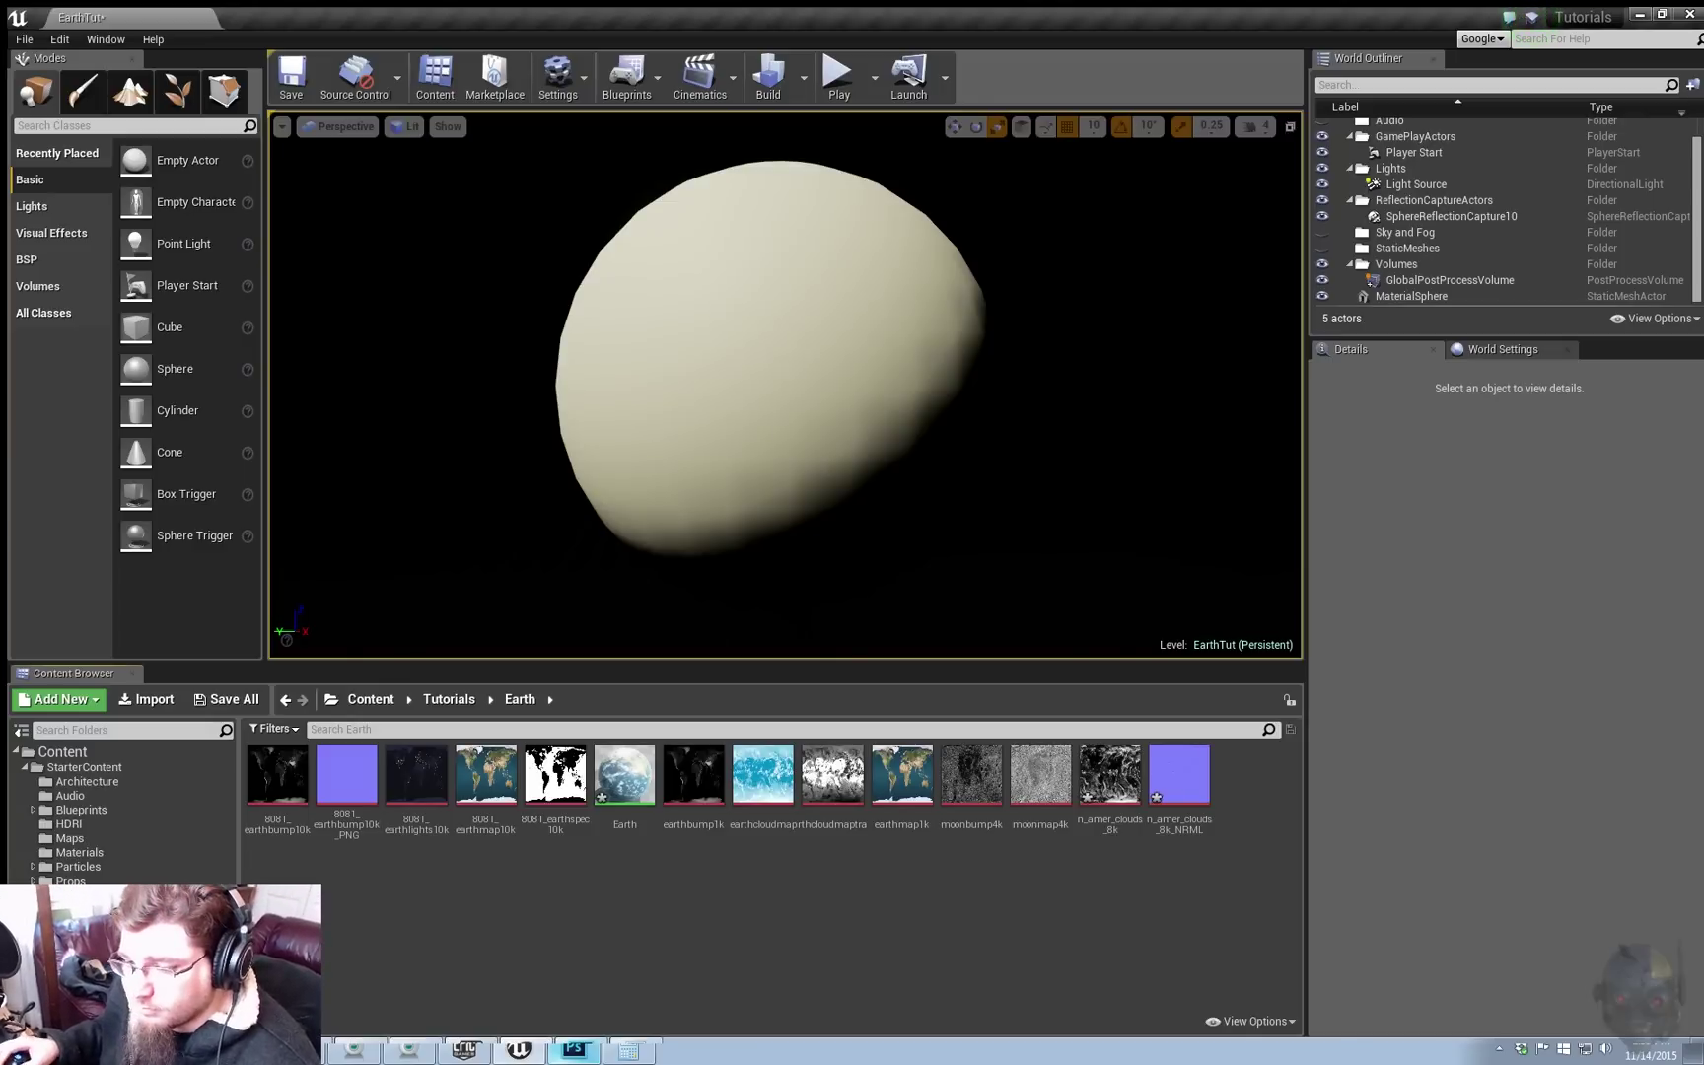
# Step: Search StarterContent for "noise" to locate T_Perlin_Noise_M, then return to the Earth folder and clear the search
pyautogui.click(84, 767)
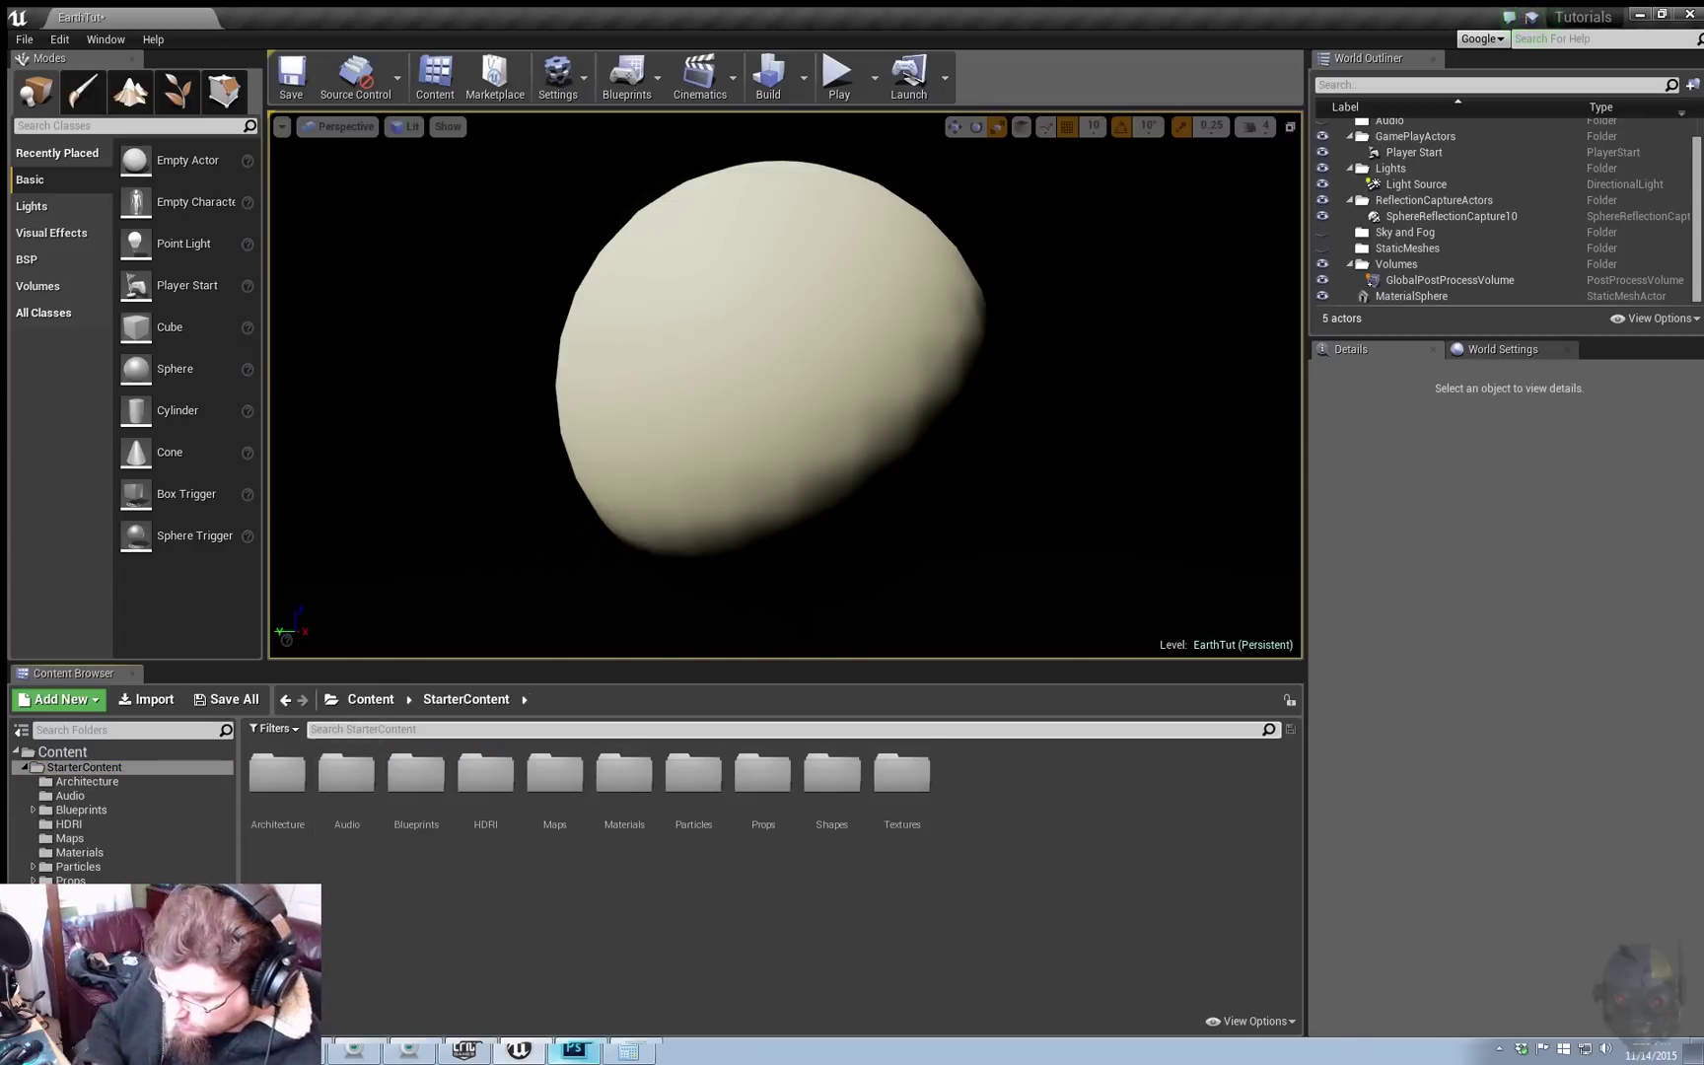
pyautogui.write('noise')
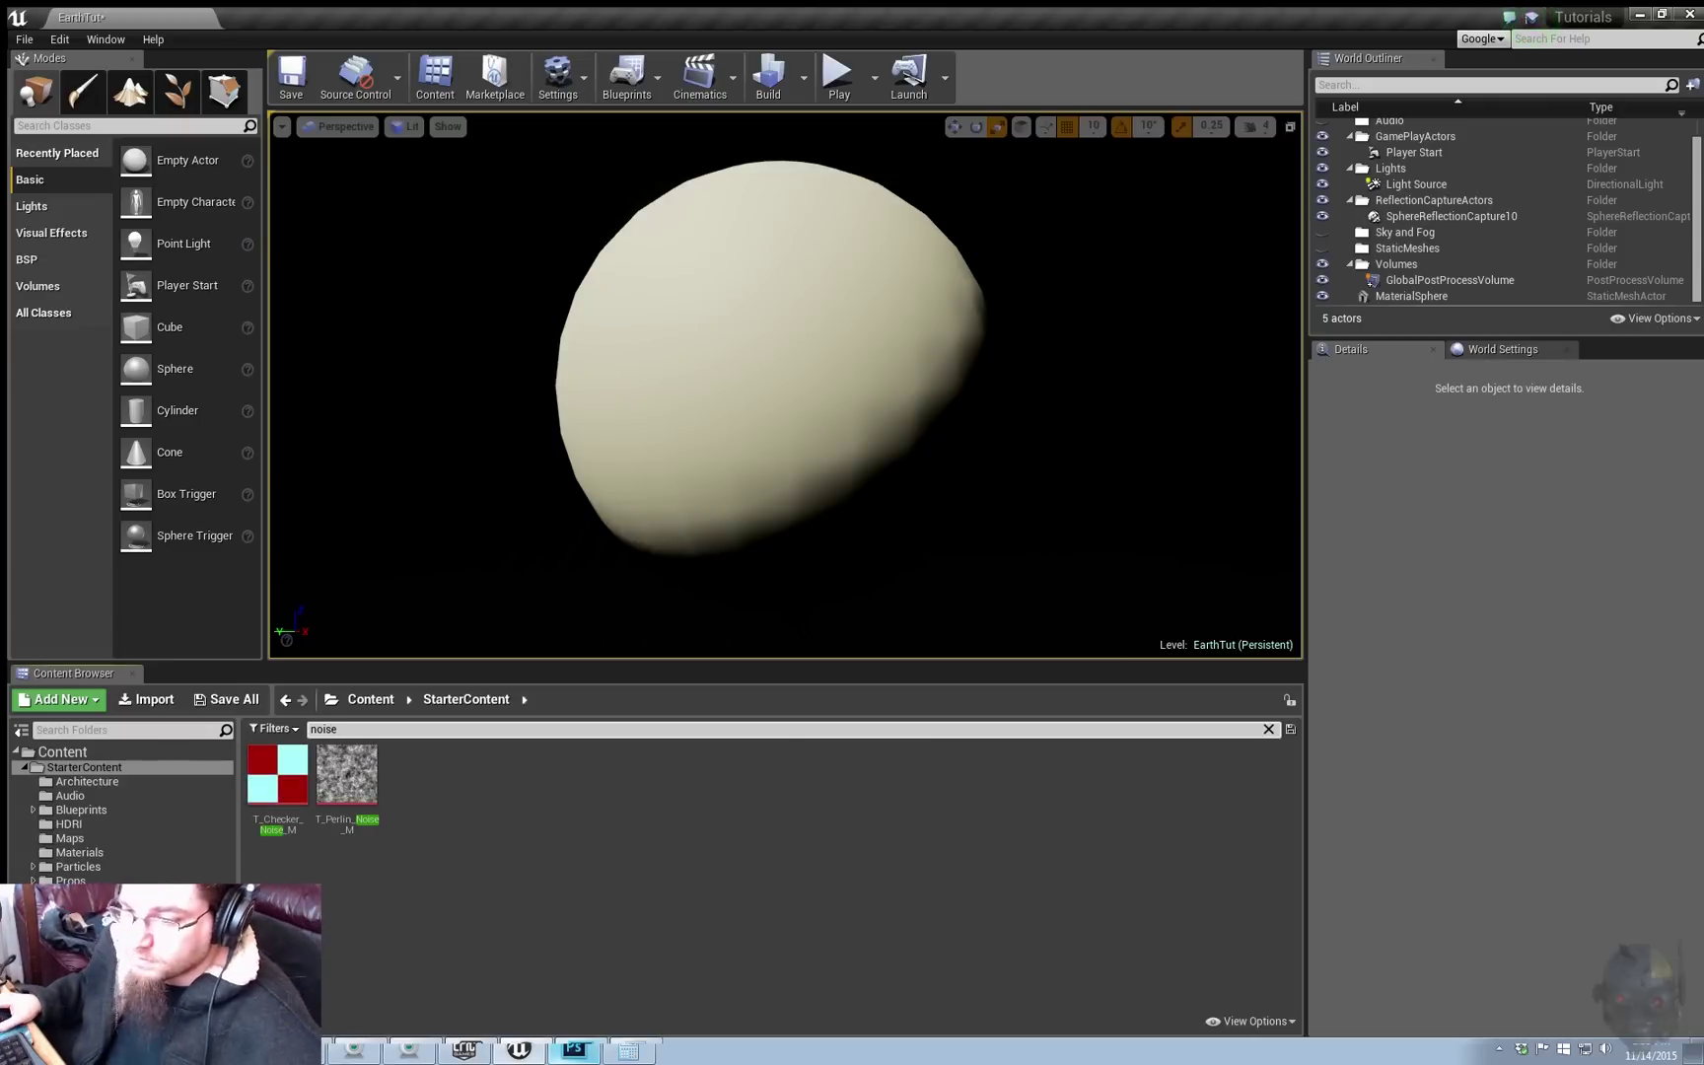
pyautogui.click(347, 775)
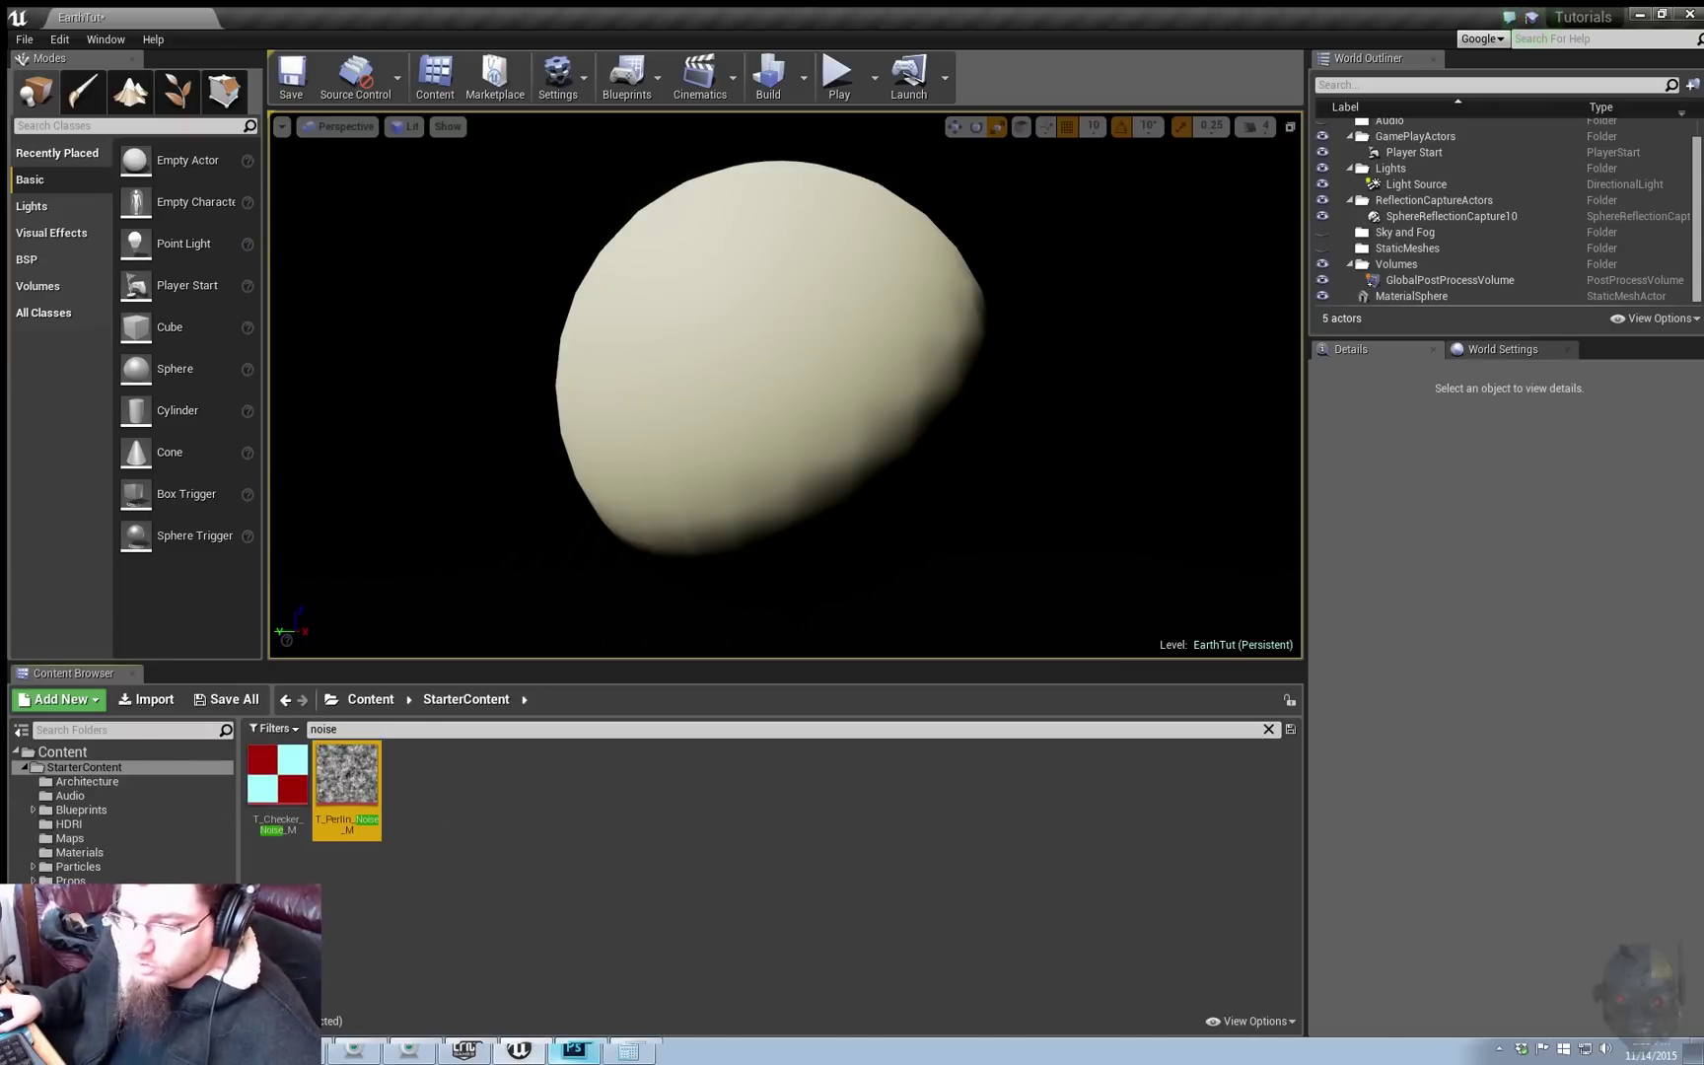
pyautogui.click(69, 924)
pyautogui.click(69, 938)
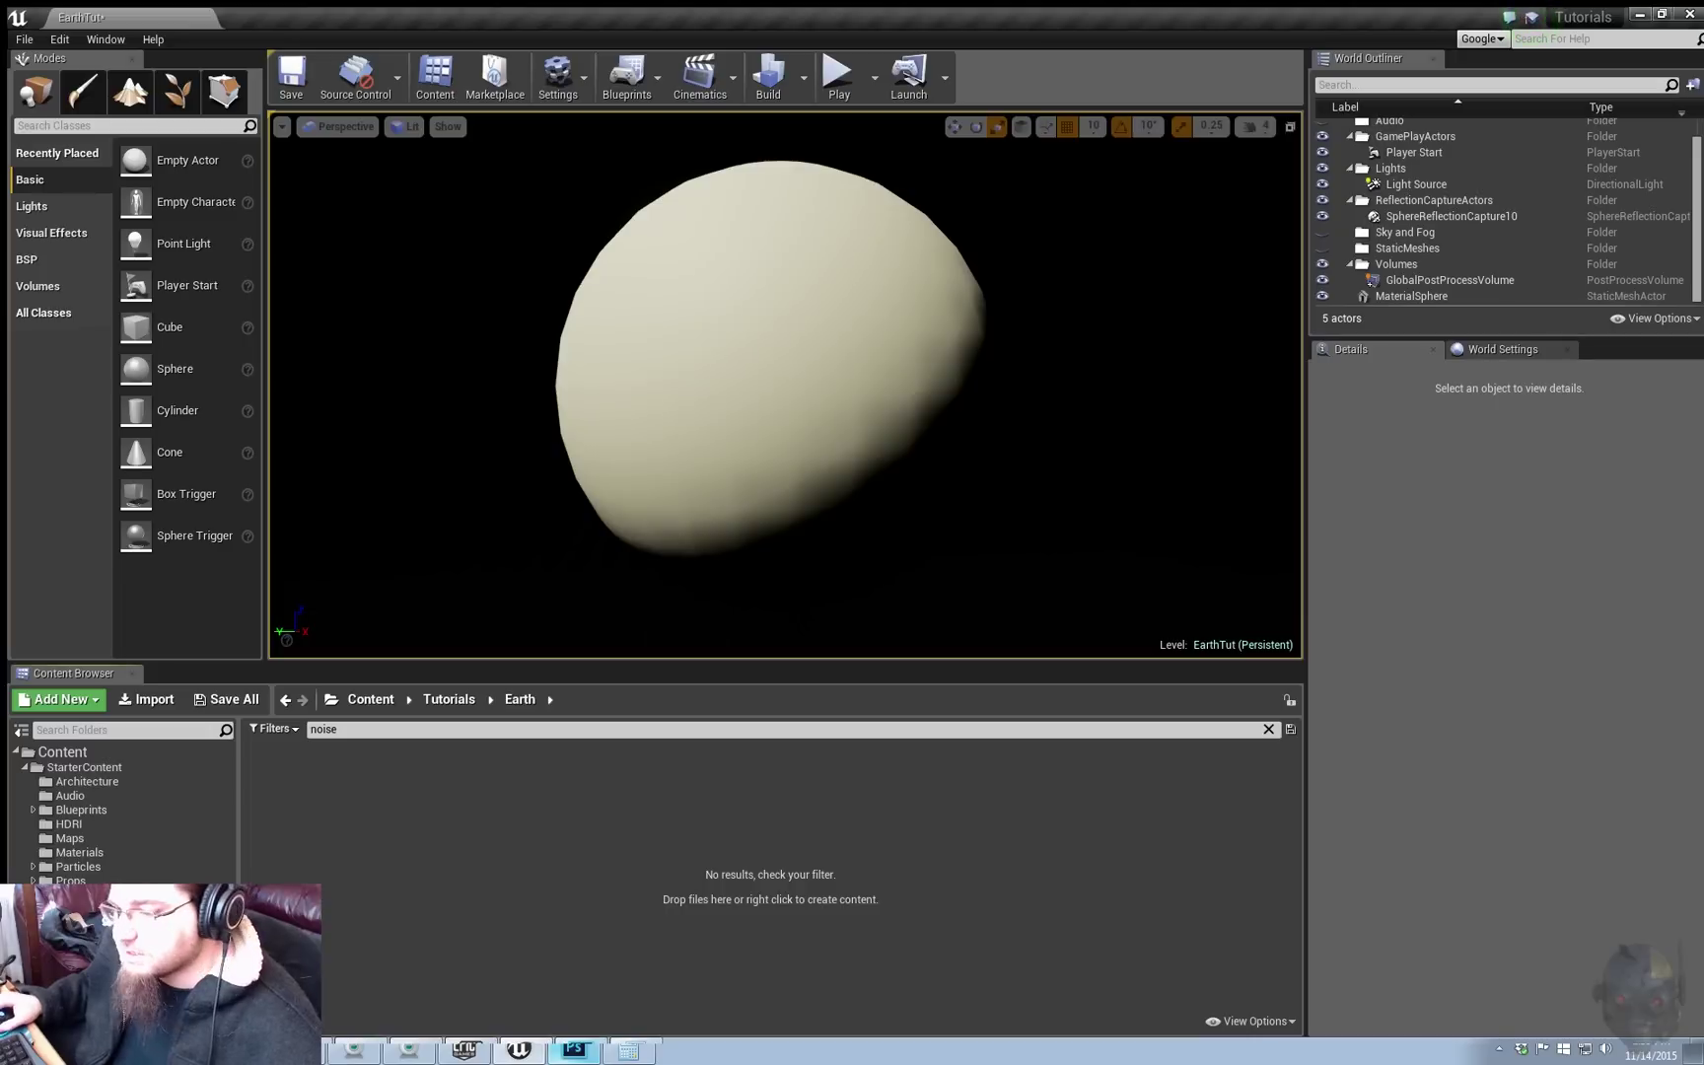
pyautogui.click(1270, 730)
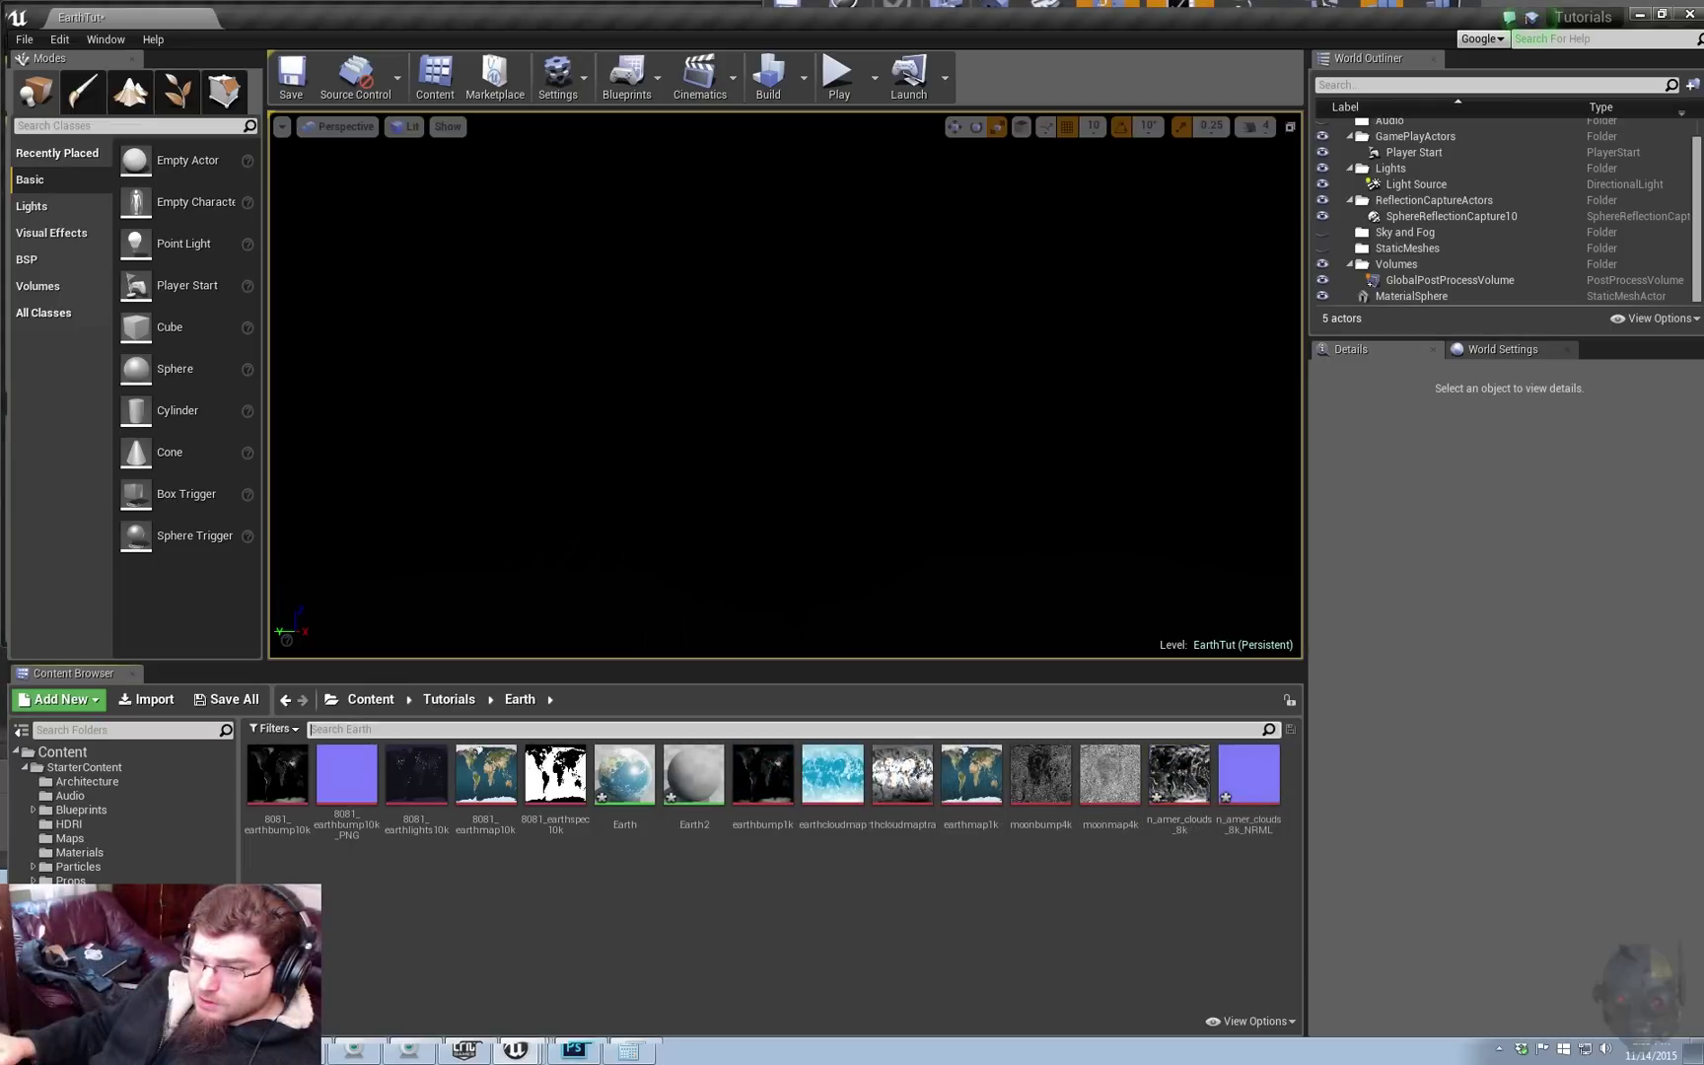
# Step: Add the 8081_earthbump10k, 8081_earthbump10k_PNG, 8081_earthmap10k, 8081_earthspec10k and n_amer_clouds_8k textures to the Earth2 material graph as texture samples
pyautogui.click(277, 786)
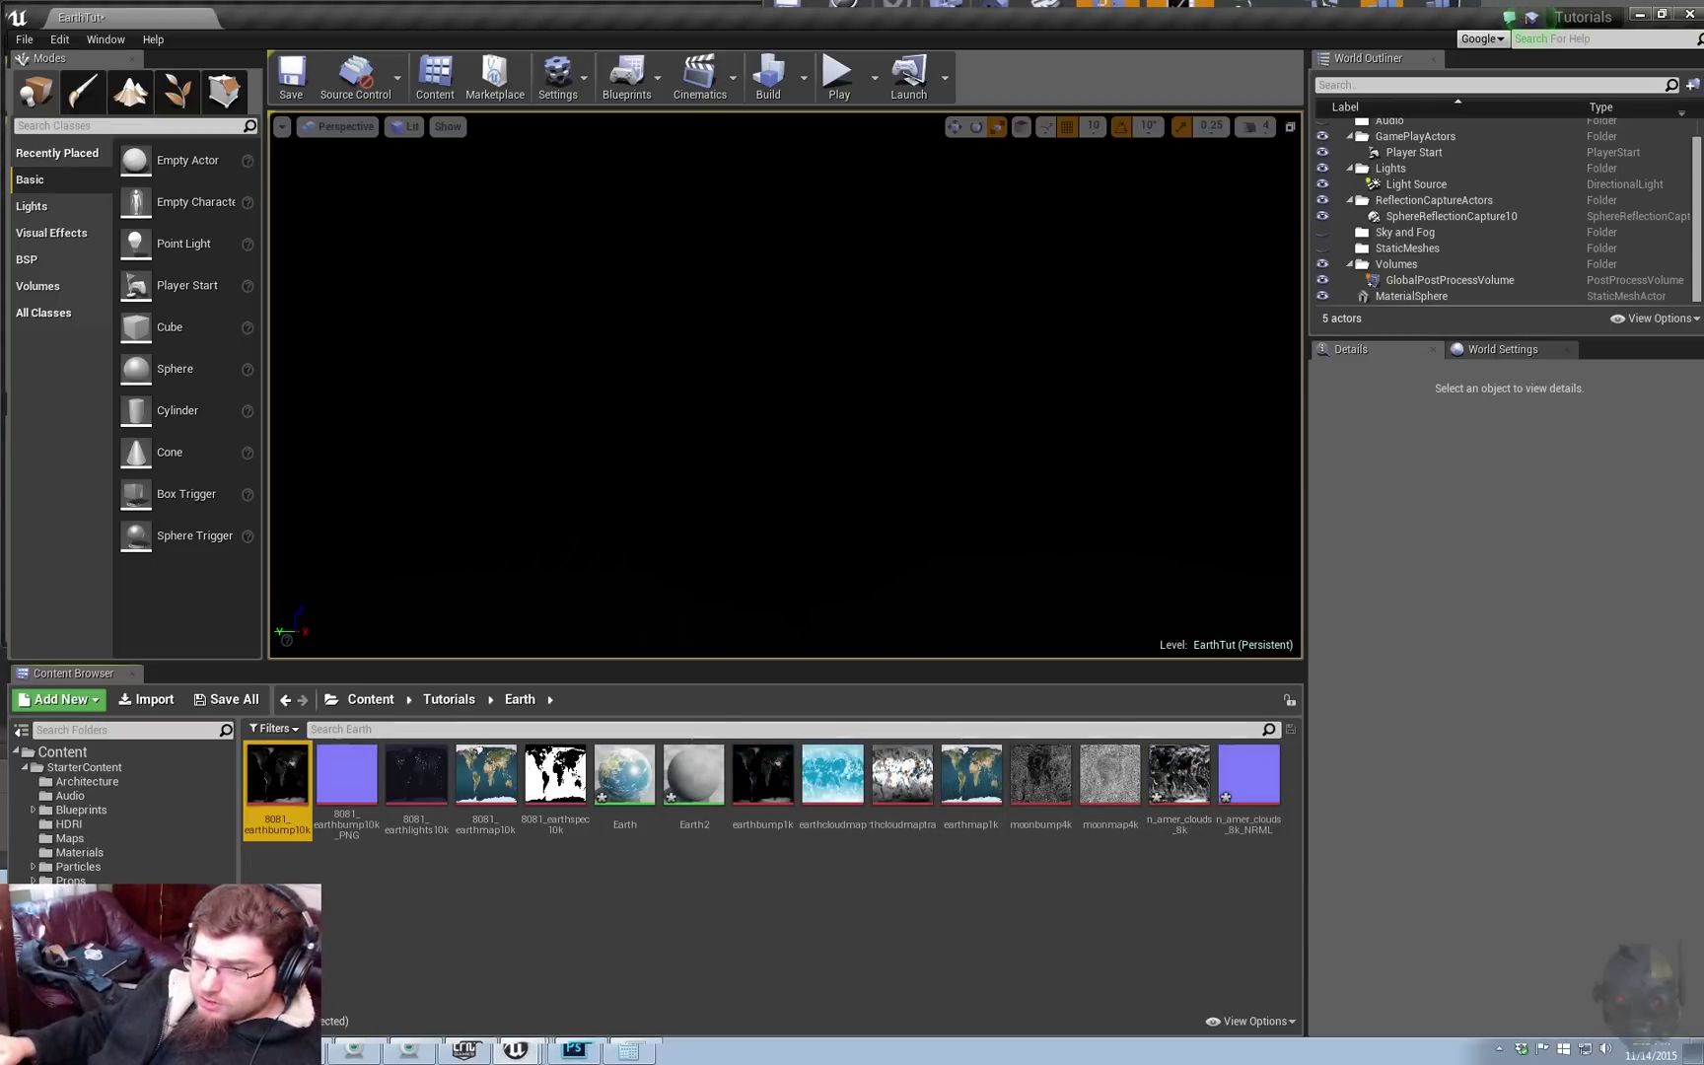
pyautogui.keyDown('ctrl'); pyautogui.click(346, 779); pyautogui.keyUp('ctrl')
pyautogui.keyDown('ctrl'); pyautogui.click(486, 779); pyautogui.keyUp('ctrl')
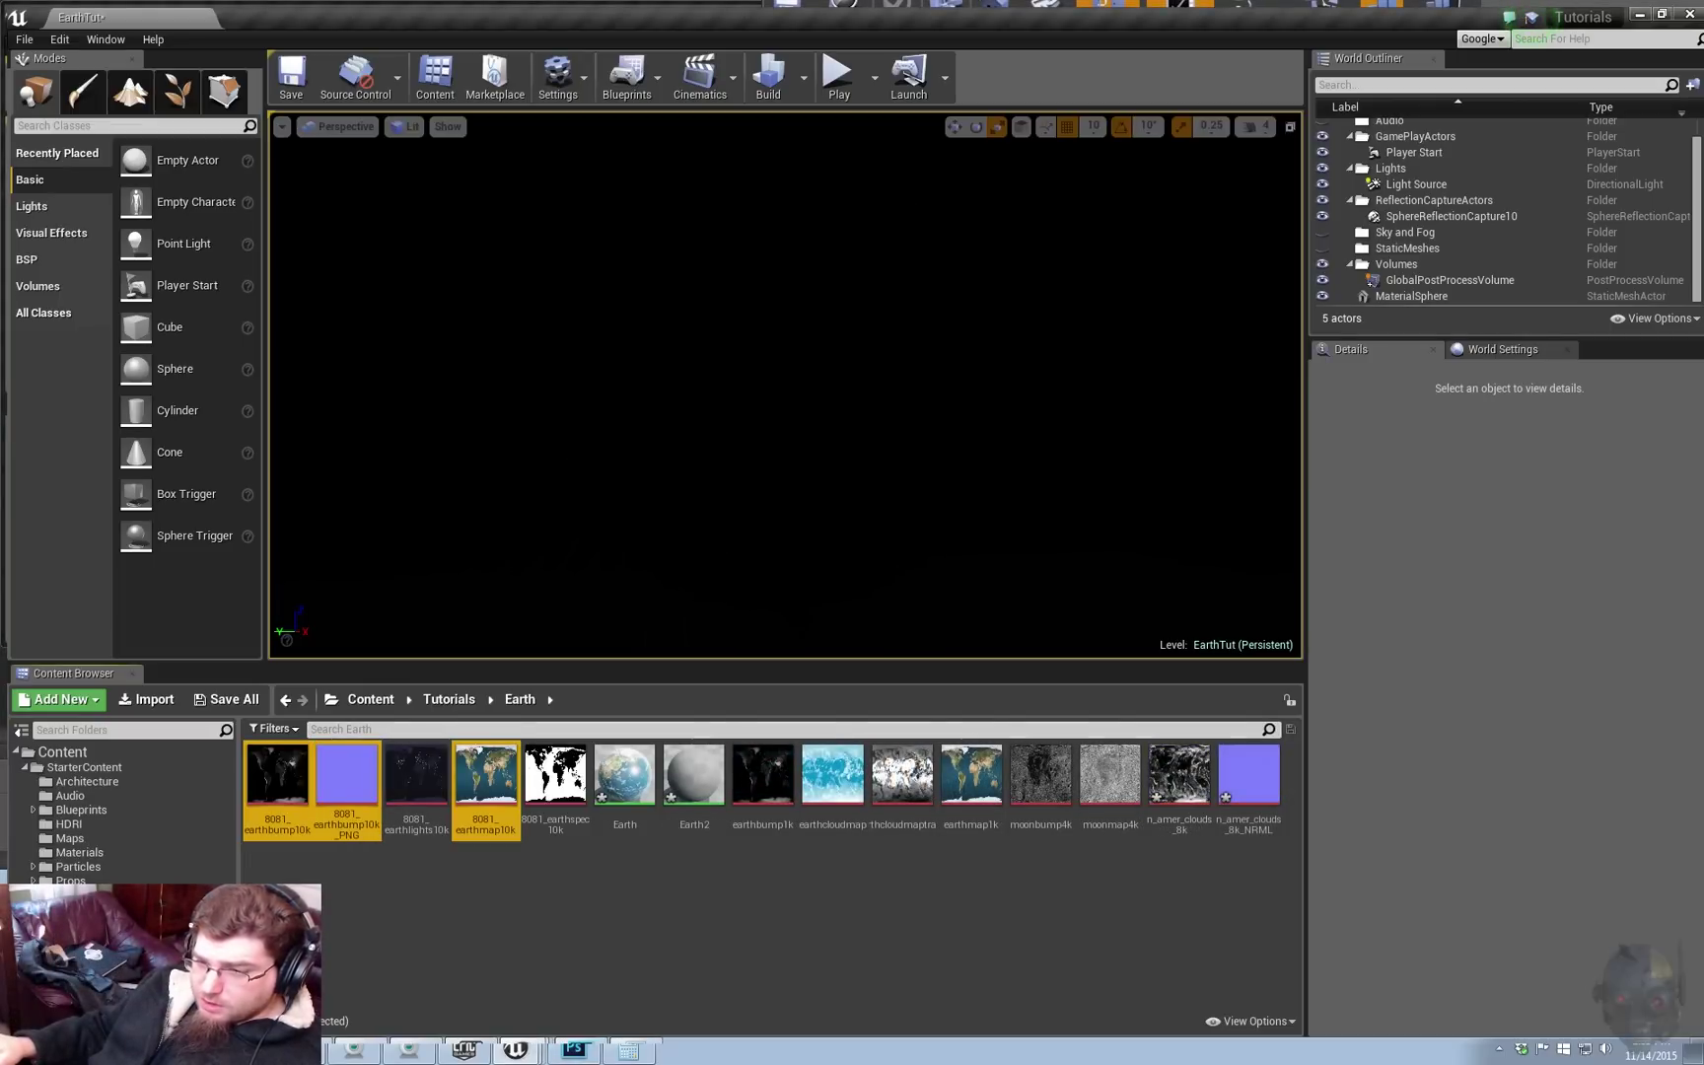
pyautogui.keyDown('ctrl'); pyautogui.click(556, 779); pyautogui.keyUp('ctrl')
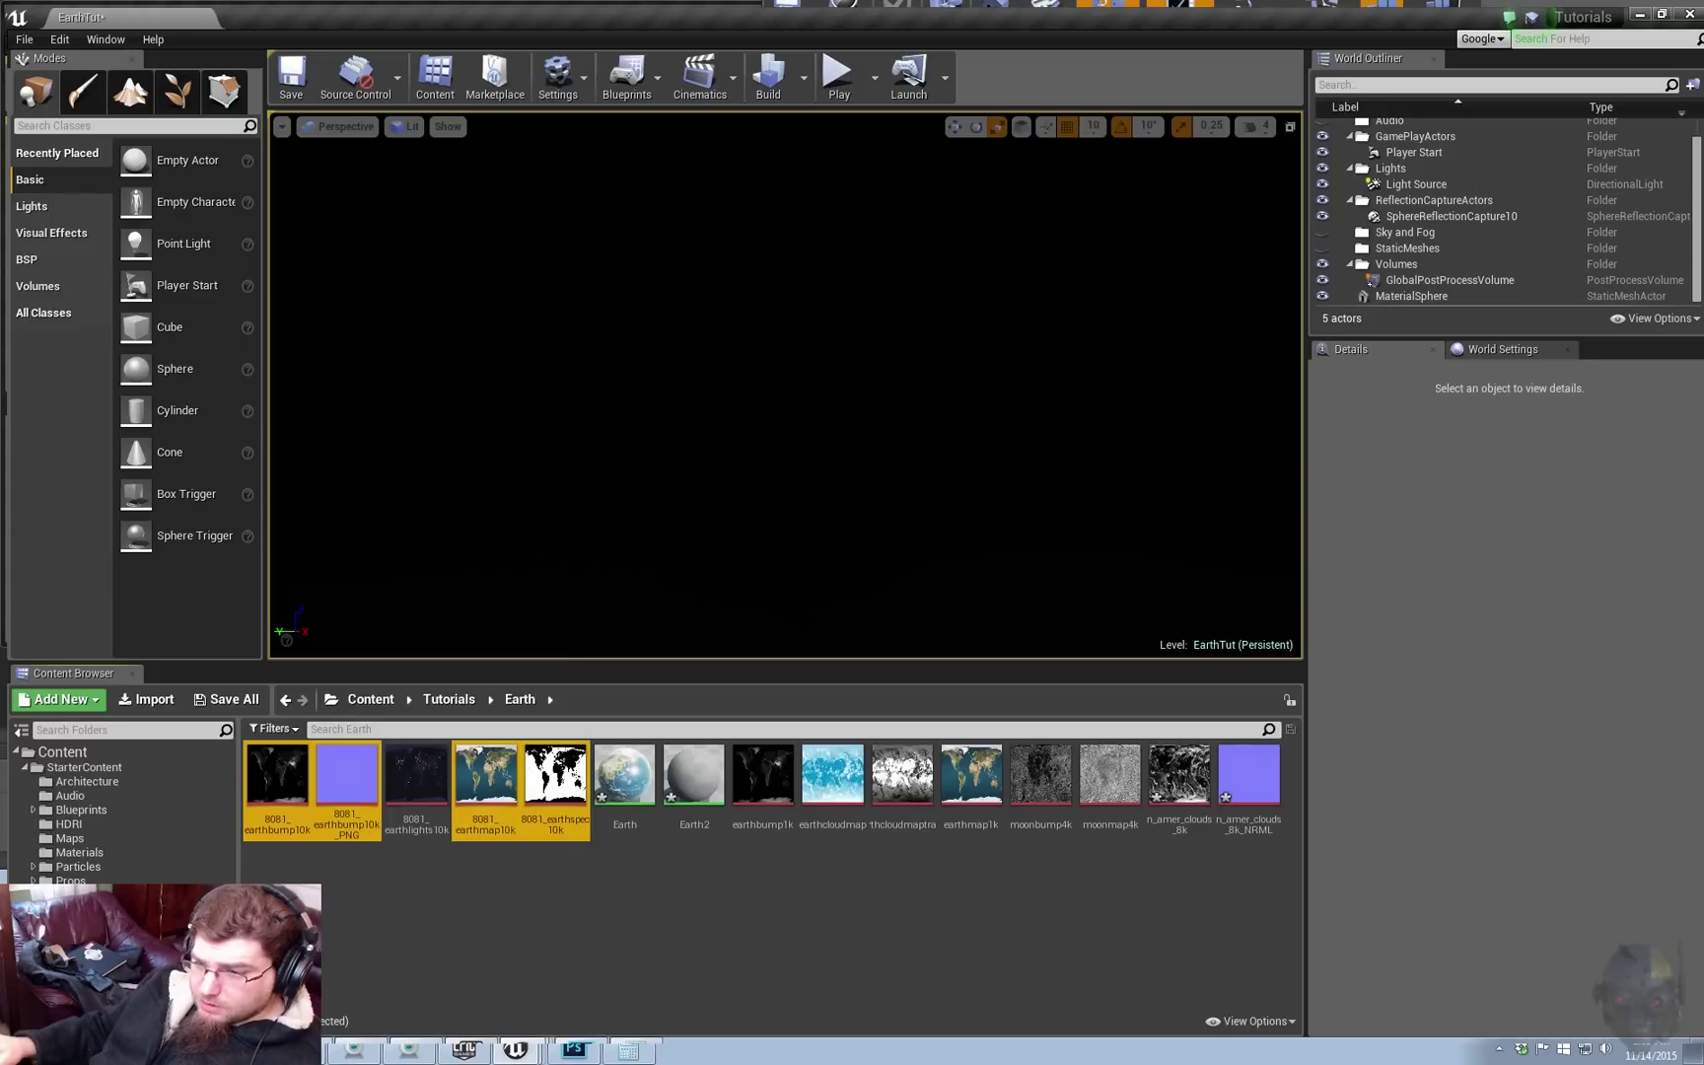
pyautogui.keyDown('ctrl'); pyautogui.click(1180, 779); pyautogui.keyUp('ctrl')
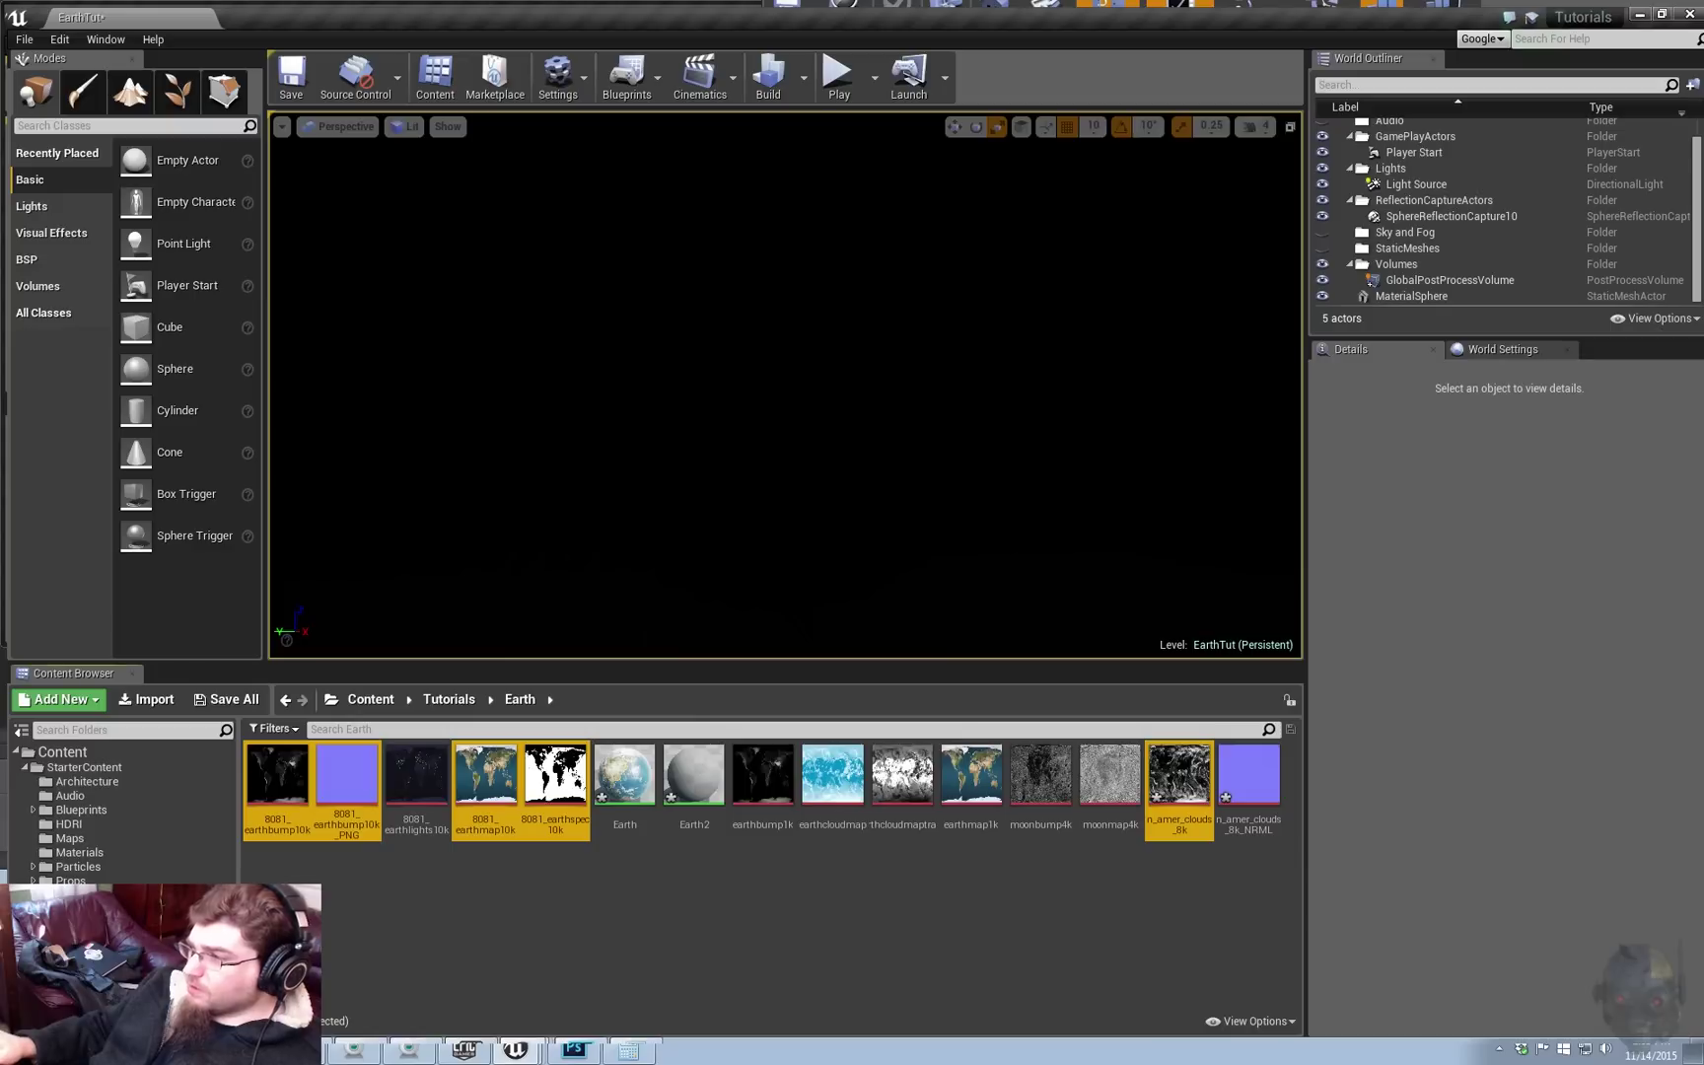
pyautogui.hotkey('alt', 'Tab')
pyautogui.moveTo(1703, 237); pyautogui.dragTo(779, 304)
pyautogui.doubleClick(780, 304)
# Step: Spread out the stacked texture samples, separating the clouds and specular mask from the colour map, with bump above and normal map below
pyautogui.moveTo(743, 504); pyautogui.dragTo(831, 504, button='right')
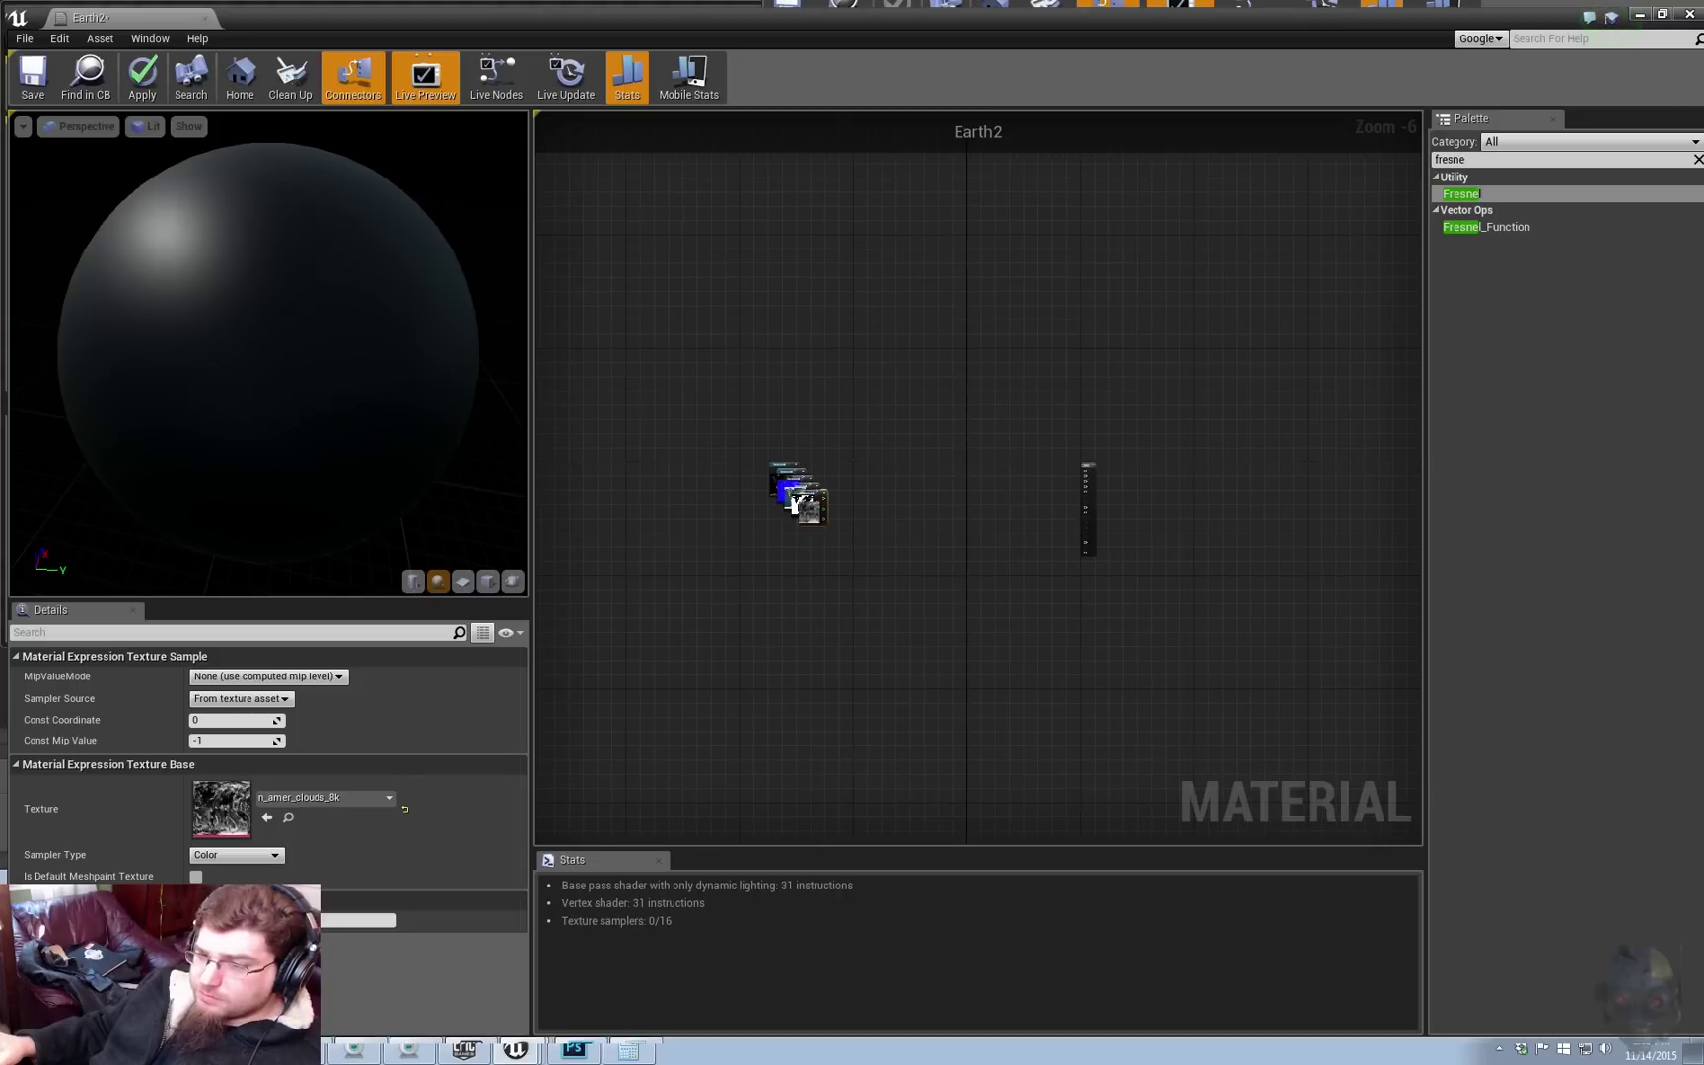
pyautogui.scroll(5, 831, 504)
pyautogui.moveTo(779, 478); pyautogui.dragTo(1047, 534)
pyautogui.moveTo(900, 442); pyautogui.dragTo(870, 547, button='right')
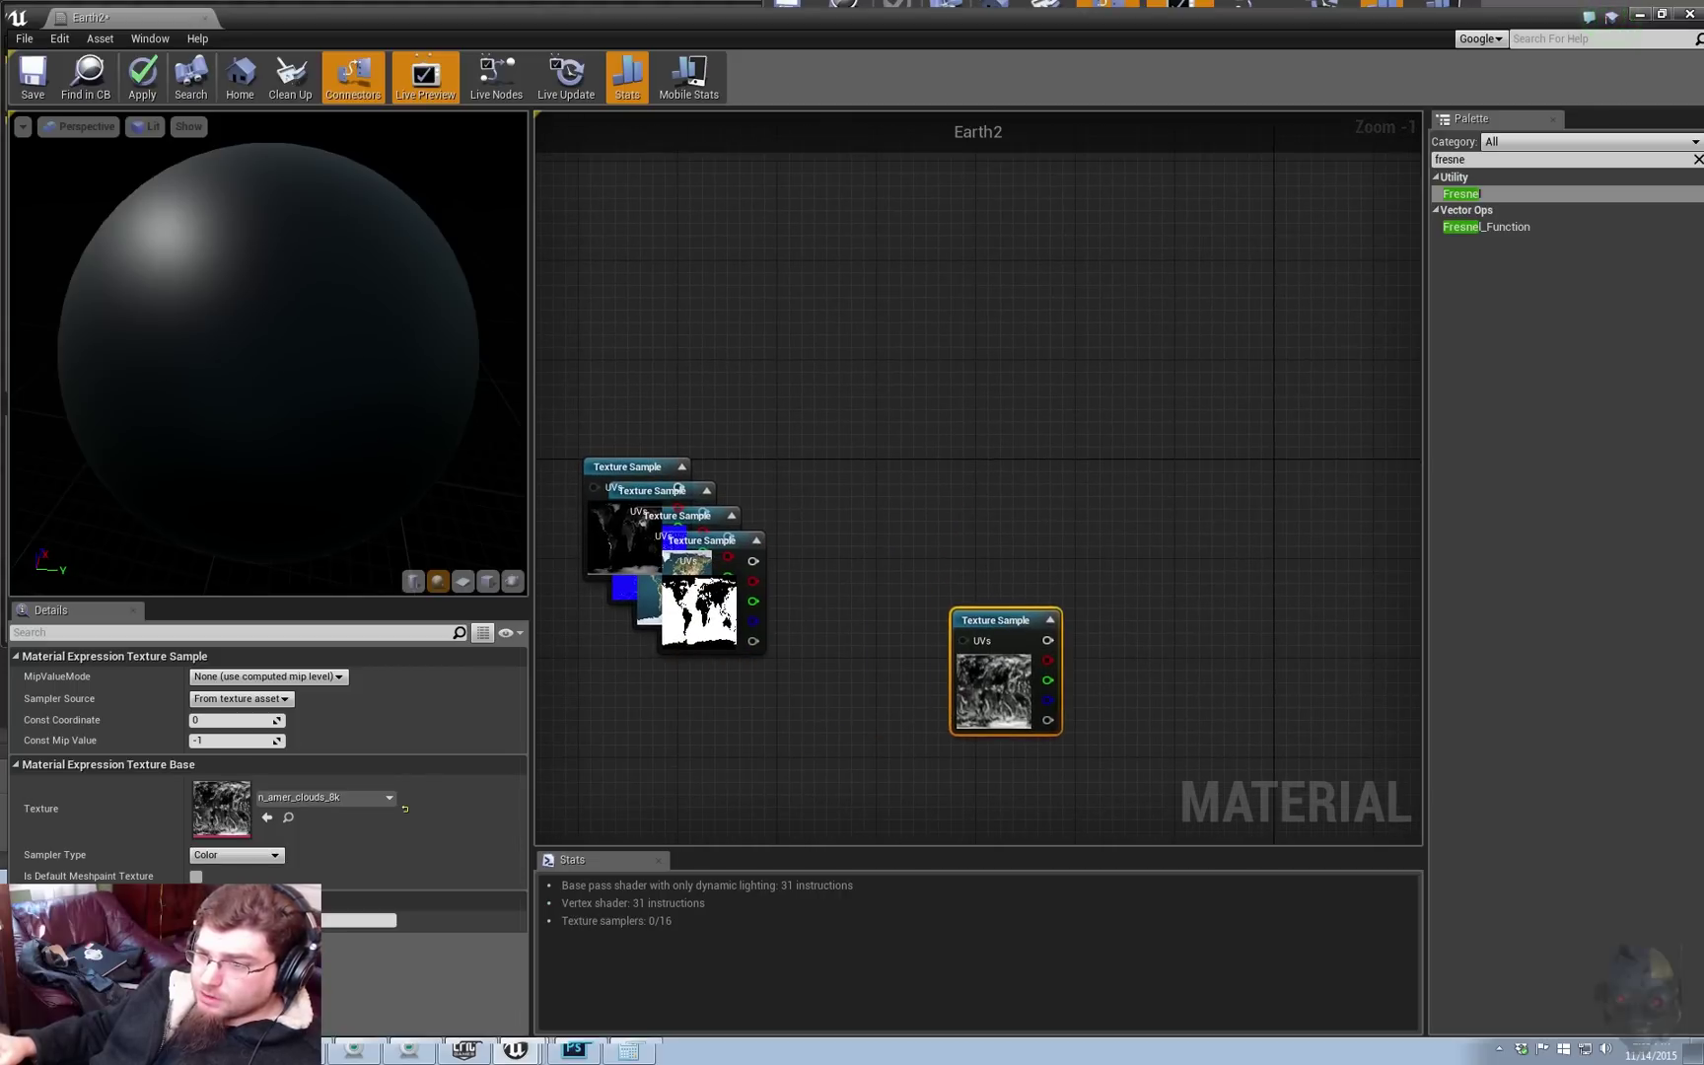
pyautogui.moveTo(678, 487); pyautogui.dragTo(1108, 206)
pyautogui.moveTo(651, 491); pyautogui.dragTo(984, 742)
pyautogui.moveTo(701, 401); pyautogui.dragTo(1013, 344)
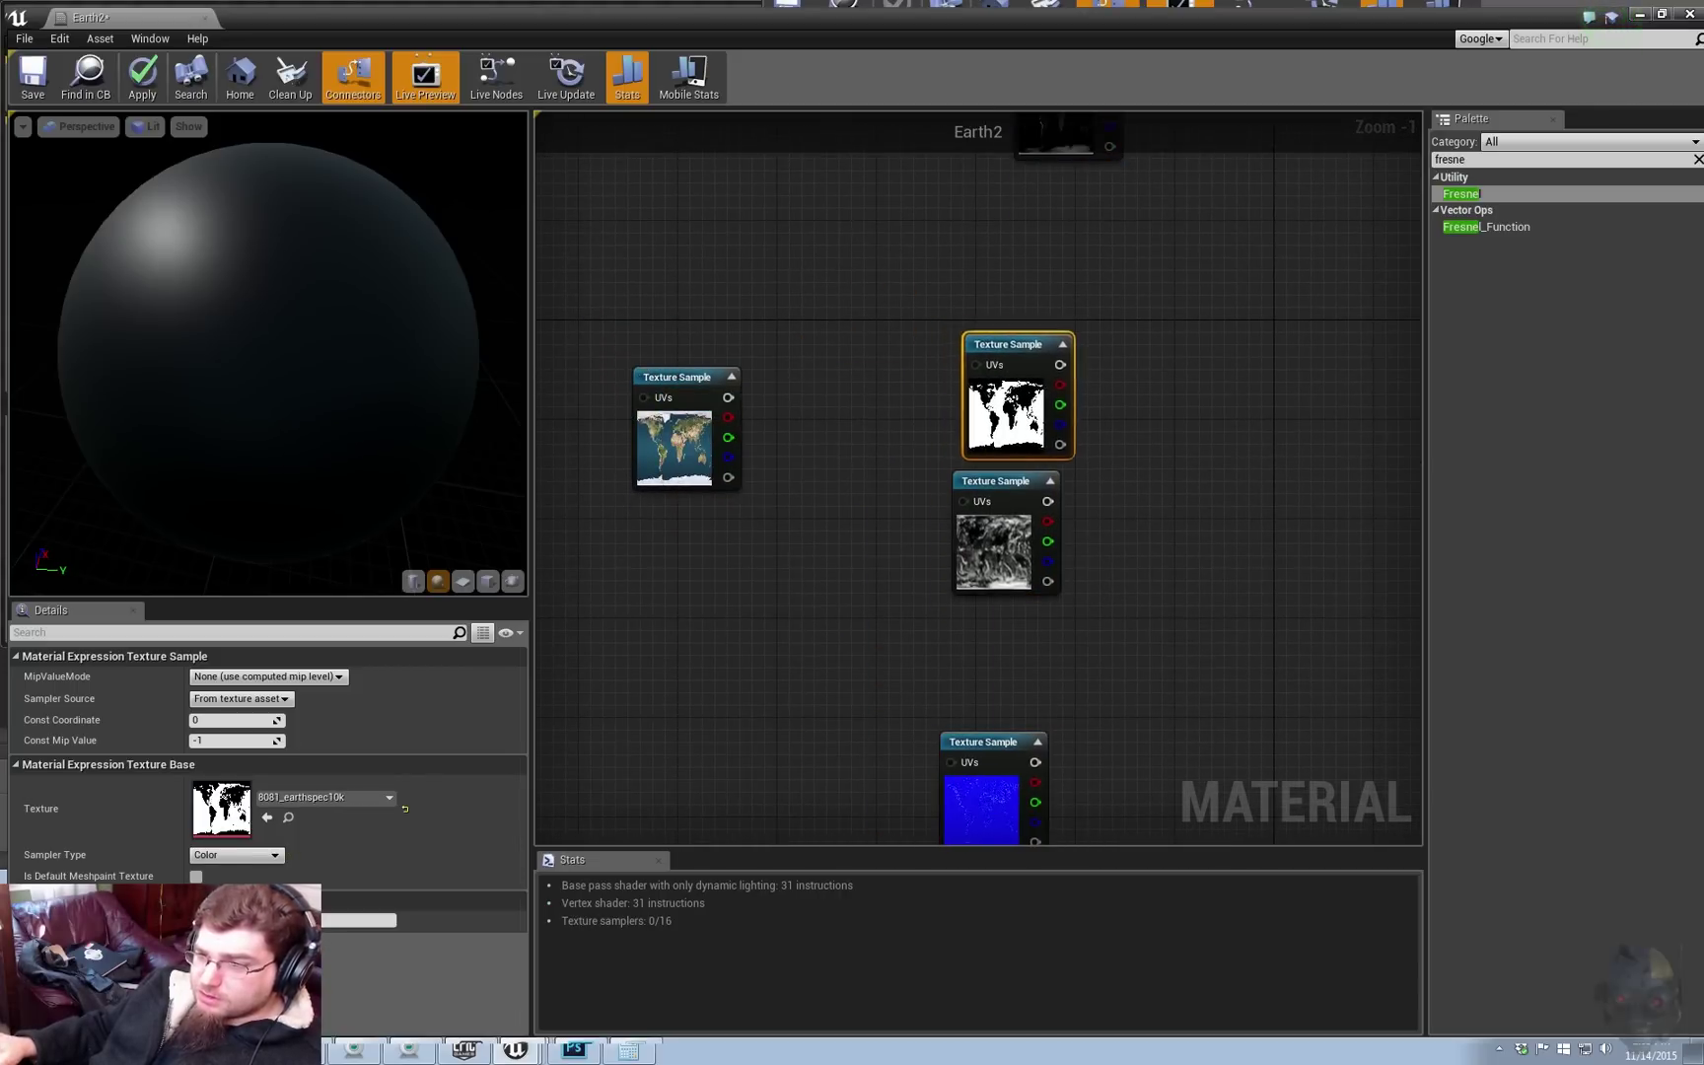
# Step: Move the clouds sample above the Earth bump sample, and lower the bump sample closer to the specular mask
pyautogui.moveTo(996, 482); pyautogui.dragTo(871, 134)
pyautogui.moveTo(1006, 224); pyautogui.dragTo(1017, 406, button='right')
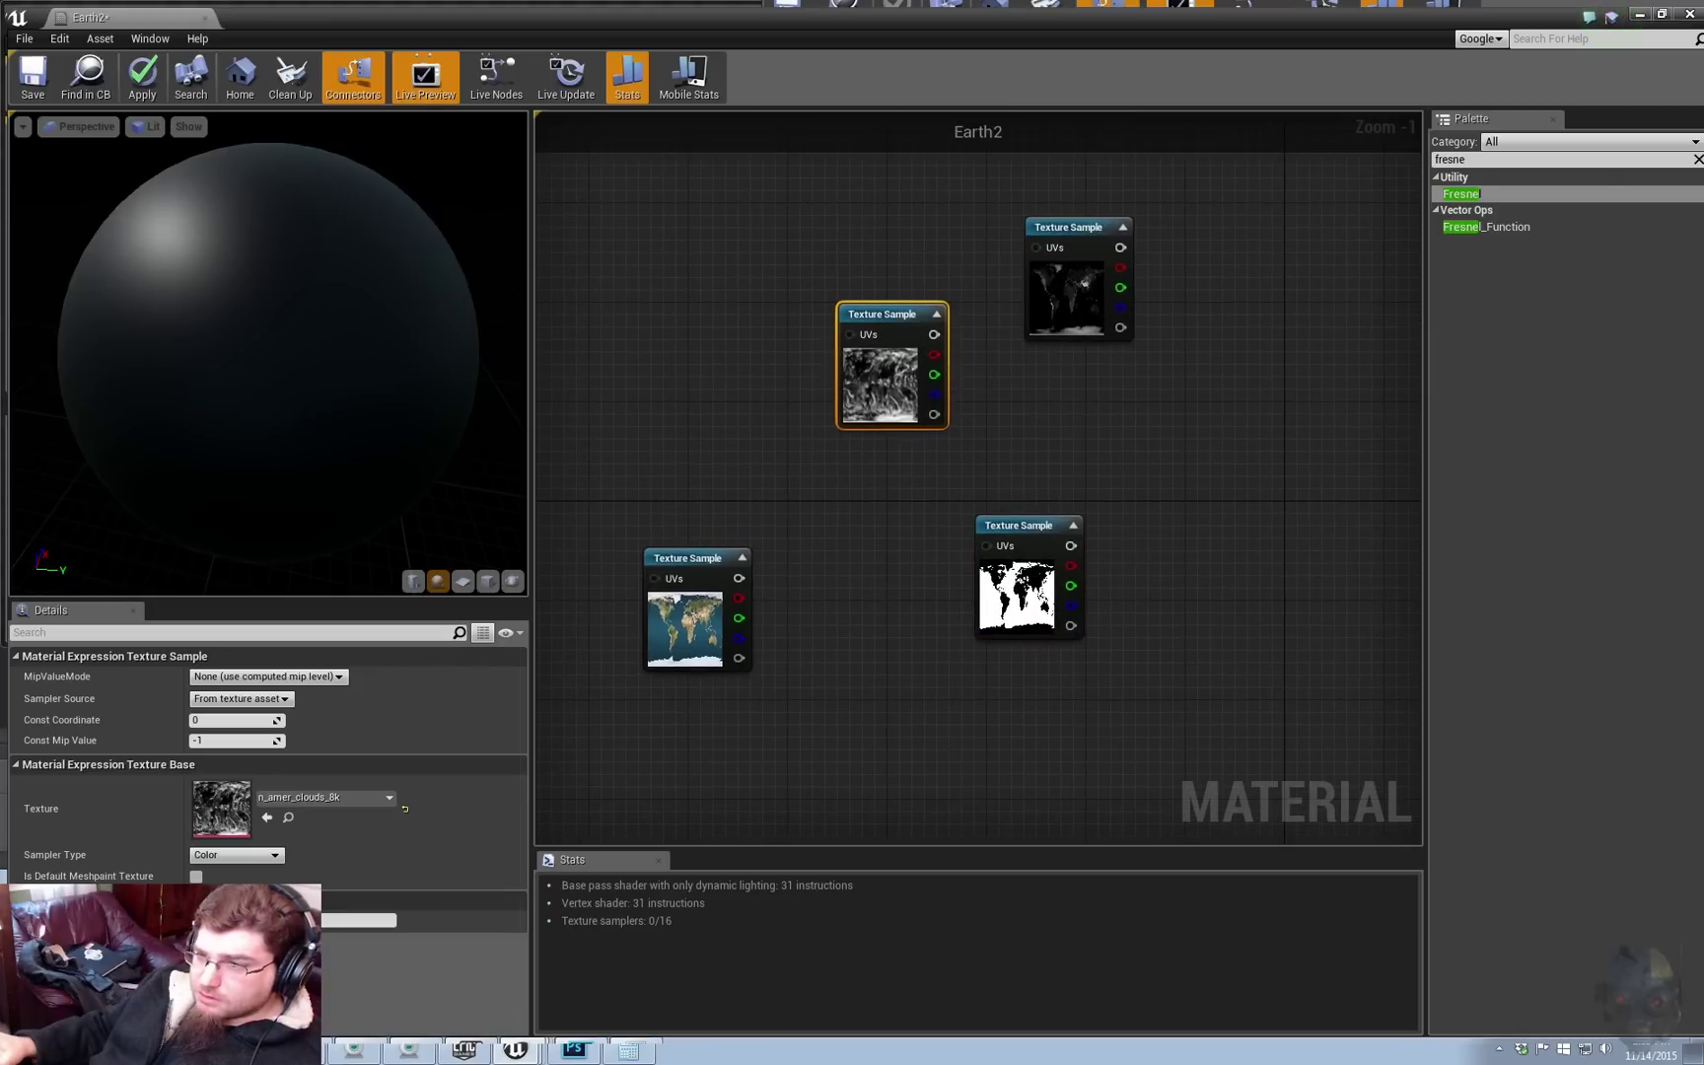
pyautogui.moveTo(882, 315); pyautogui.dragTo(897, 152)
pyautogui.moveTo(1069, 228); pyautogui.dragTo(1068, 315)
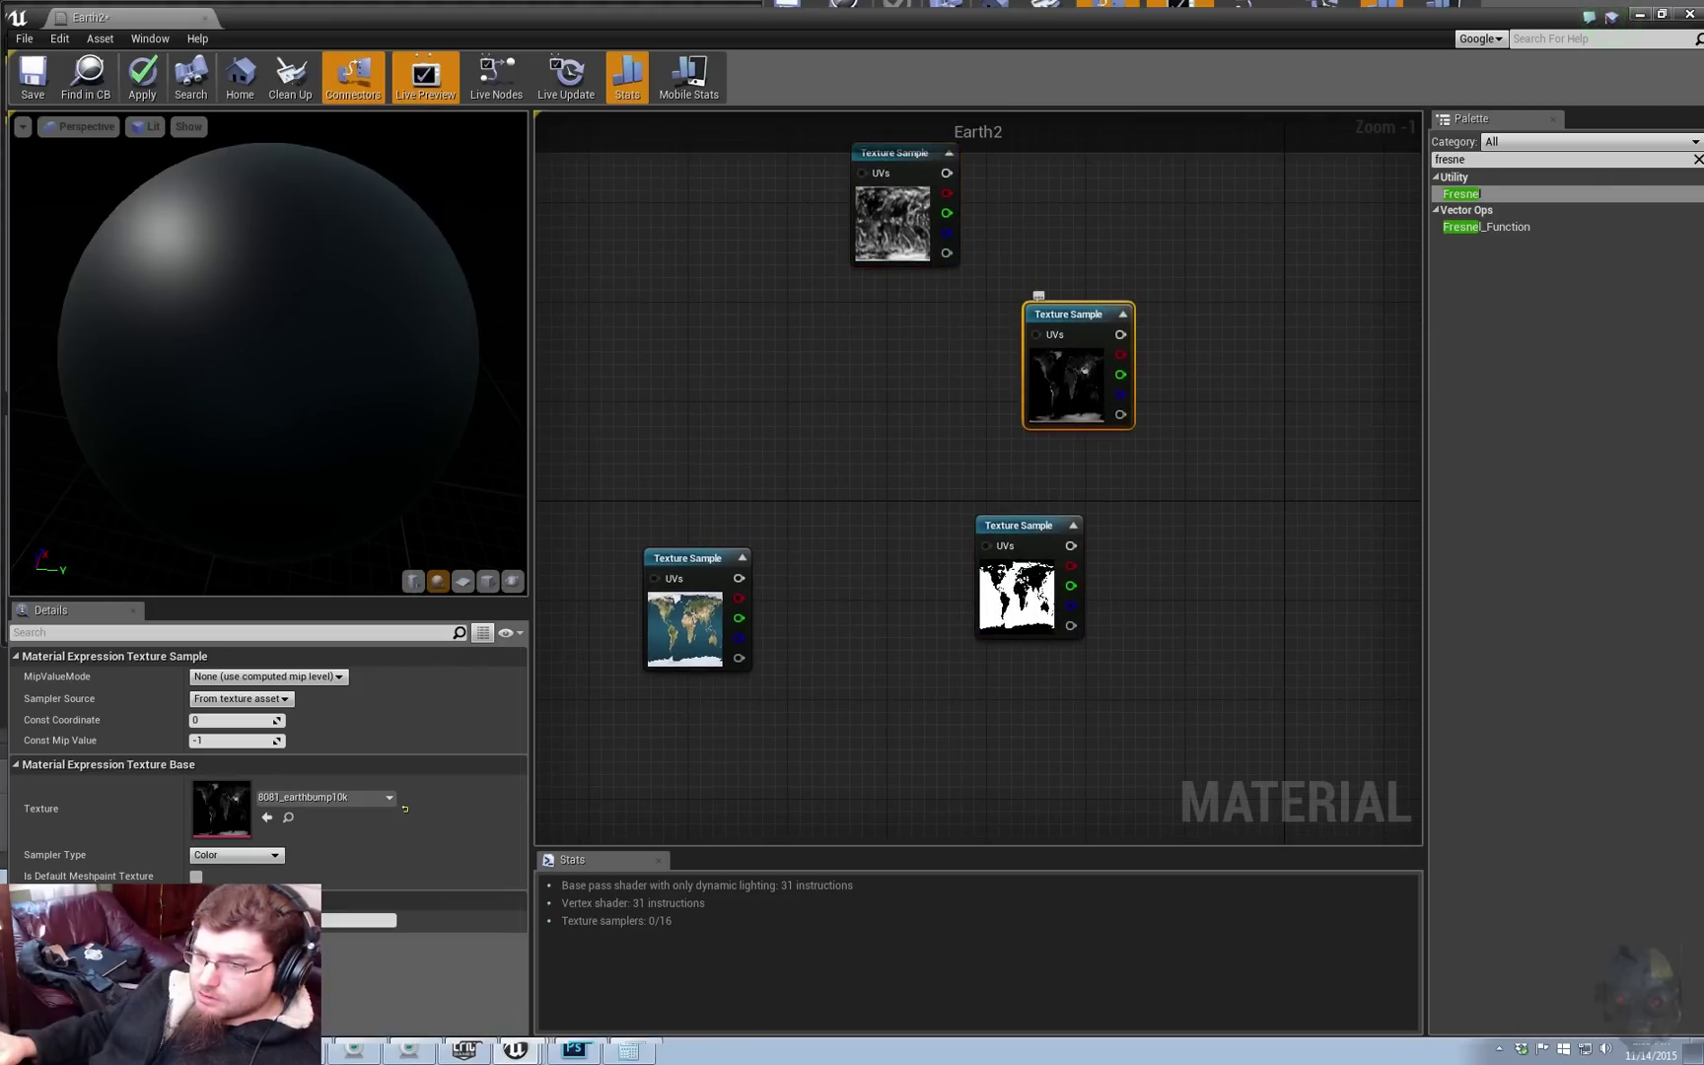
# Step: Delete the 8081_earthbump10k sample and stack the colour map, specular mask and normal map samples in one column
pyautogui.press('Delete')
pyautogui.moveTo(989, 430); pyautogui.dragTo(1015, 341, button='right')
pyautogui.moveTo(713, 468); pyautogui.dragTo(1046, 298)
pyautogui.scroll(-4, 1054, 434)
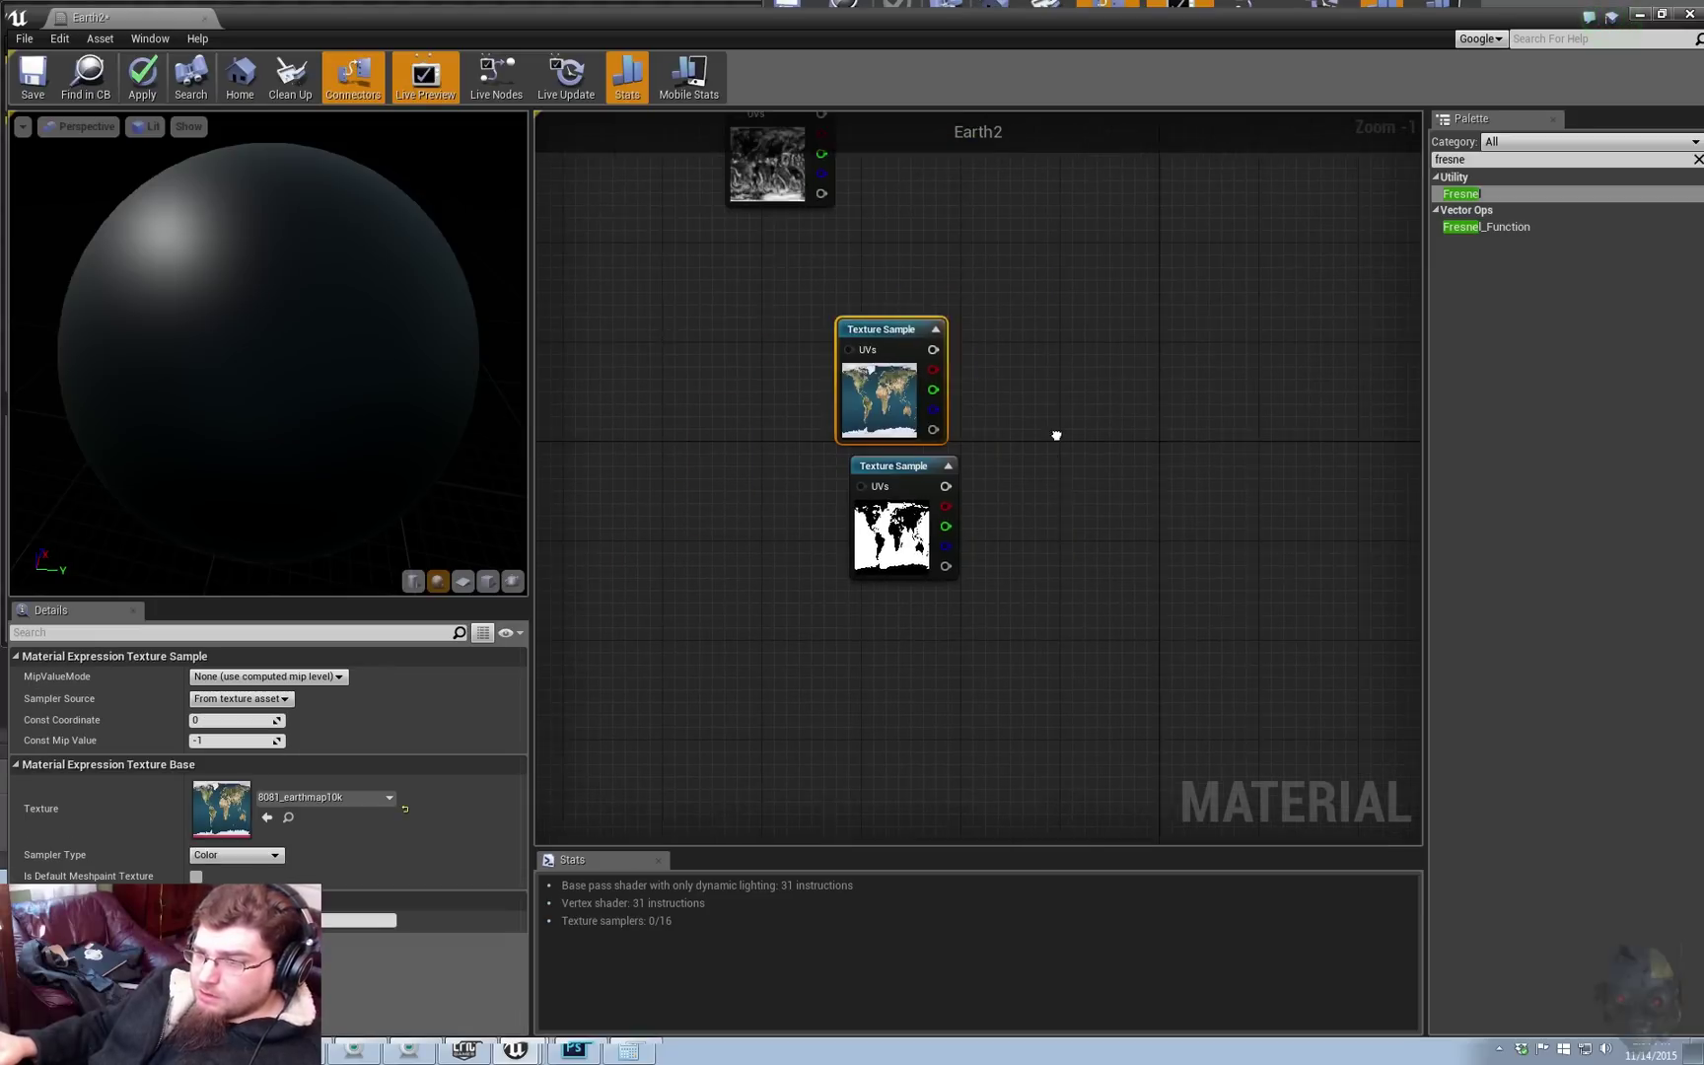
pyautogui.moveTo(750, 621); pyautogui.dragTo(760, 525)
pyautogui.scroll(3, 799, 477)
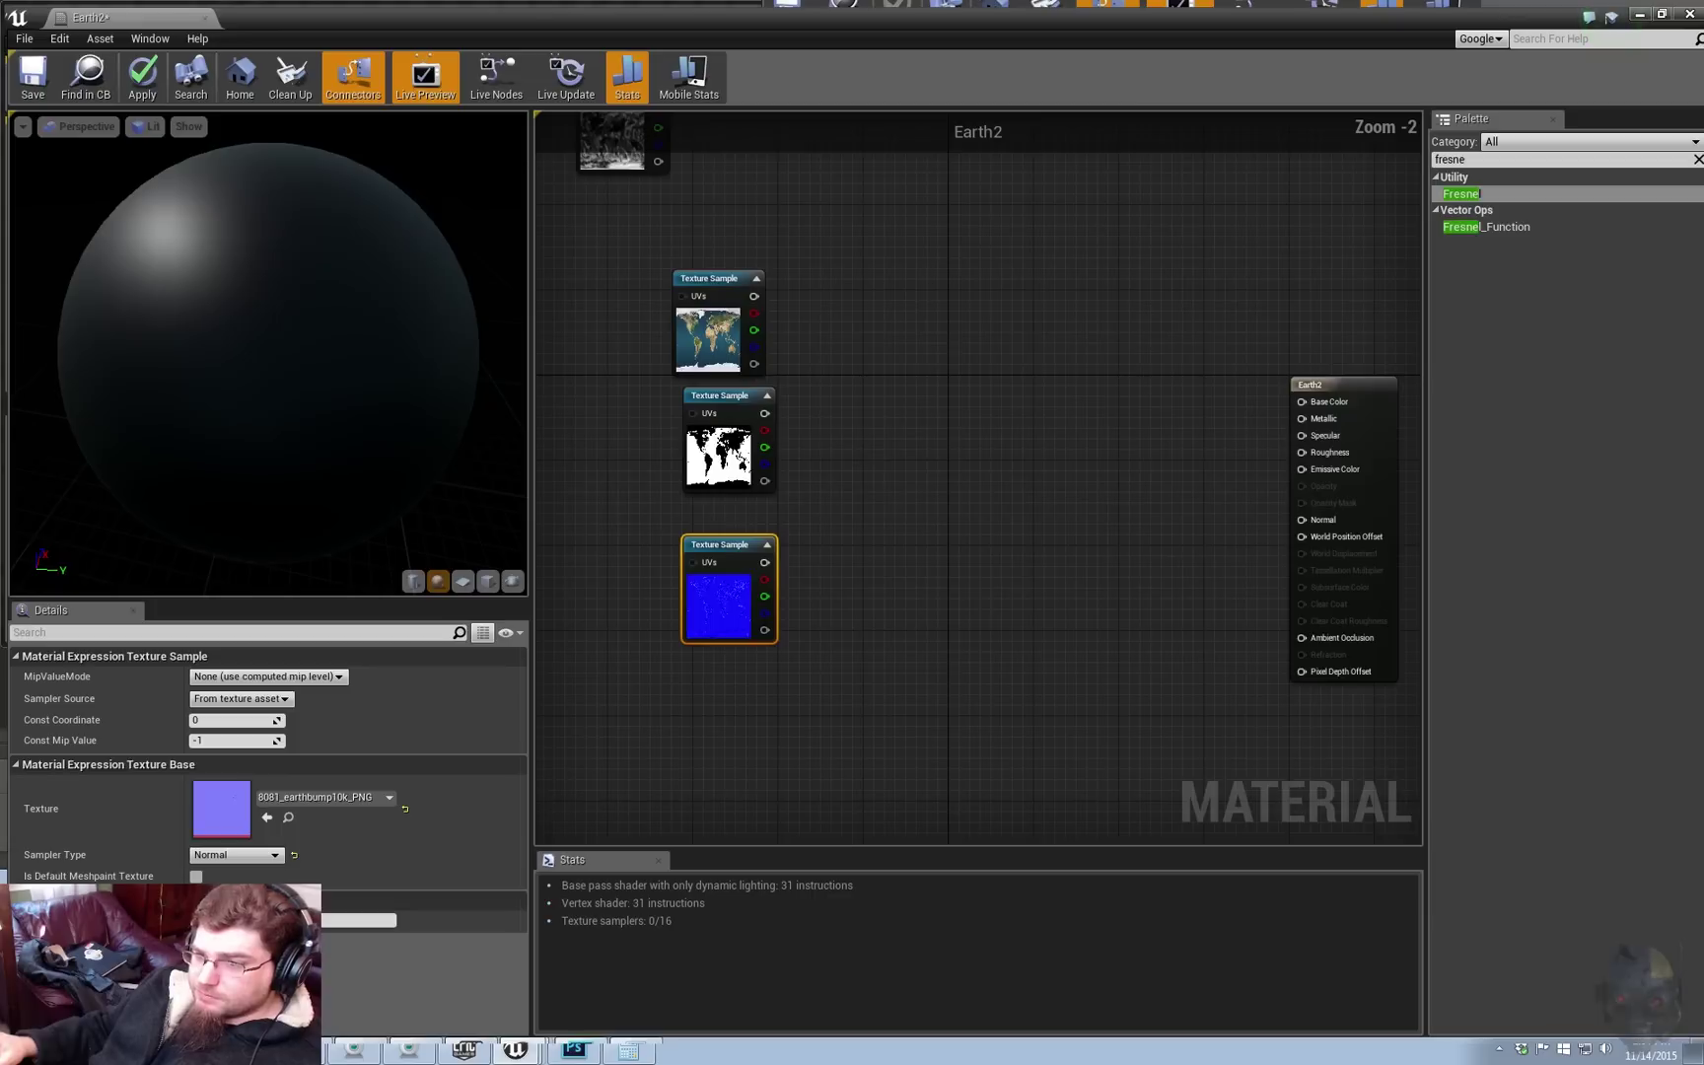
pyautogui.moveTo(799, 477); pyautogui.dragTo(772, 501, button='right')
pyautogui.moveTo(692, 428); pyautogui.dragTo(696, 494)
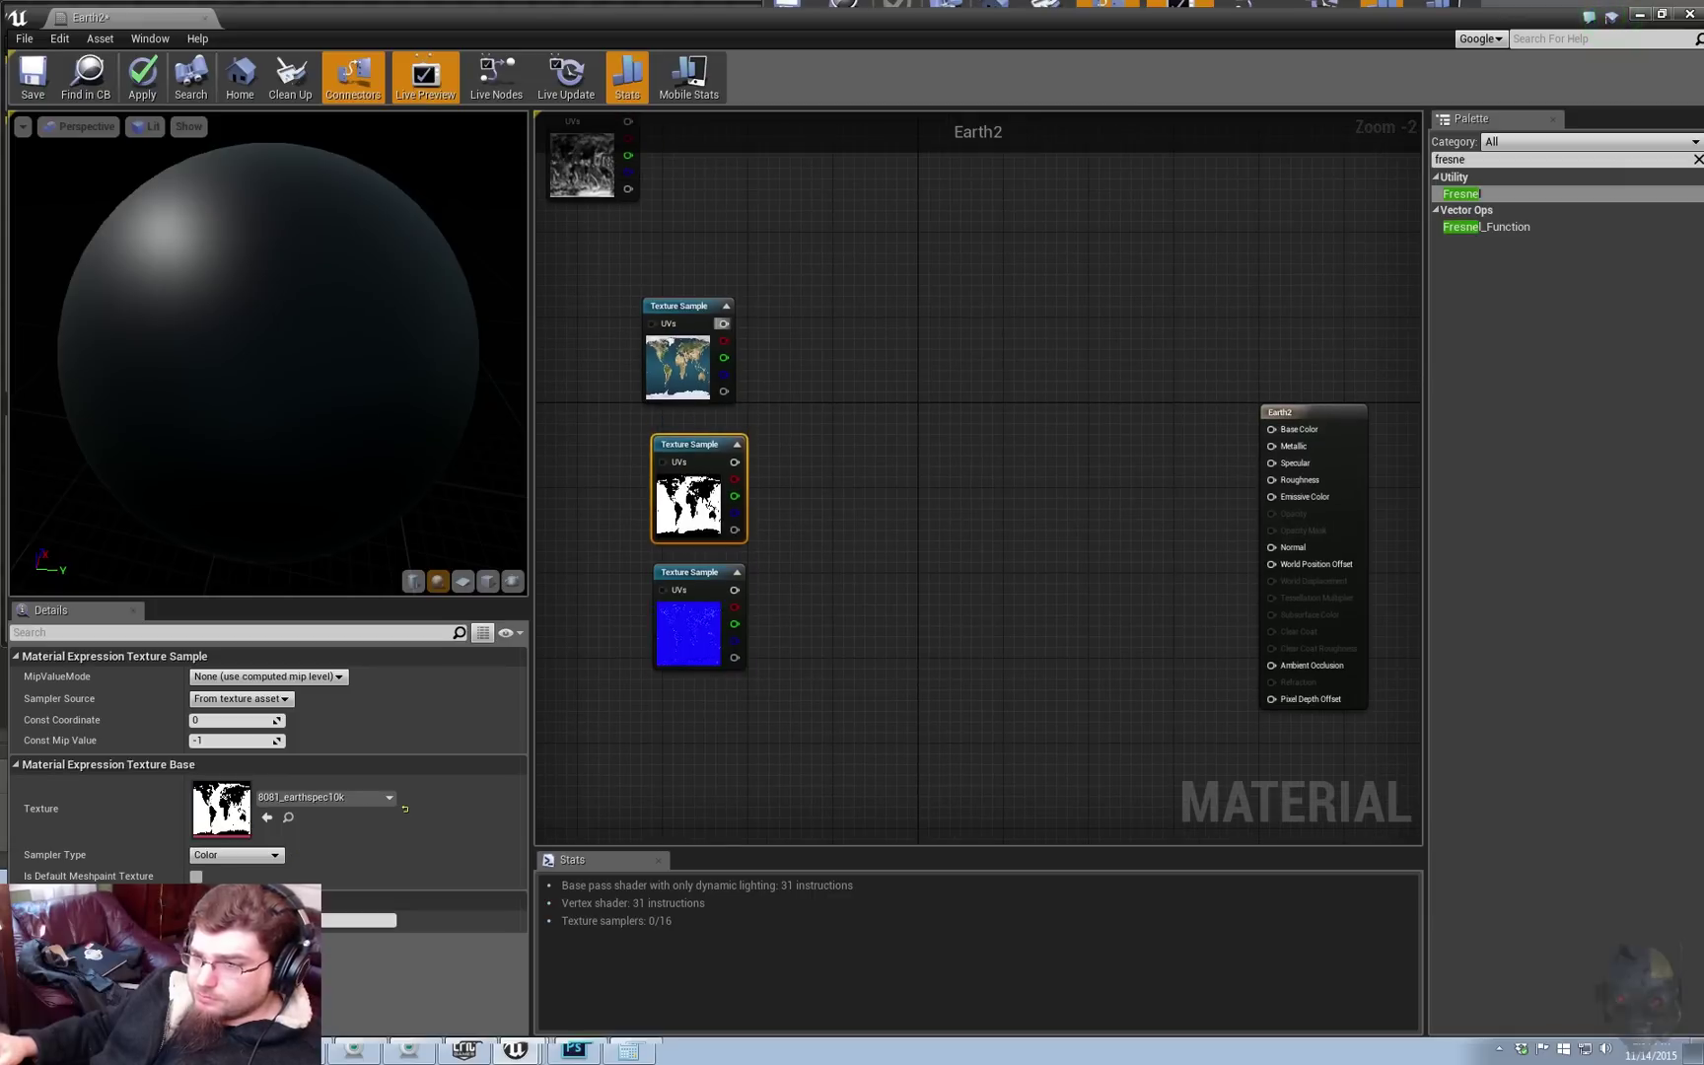
# Step: Connect the colour map to Base Color, the specular mask to Specular and the normal map to Normal, and inspect the preview up close
pyautogui.moveTo(724, 323); pyautogui.dragTo(1271, 429)
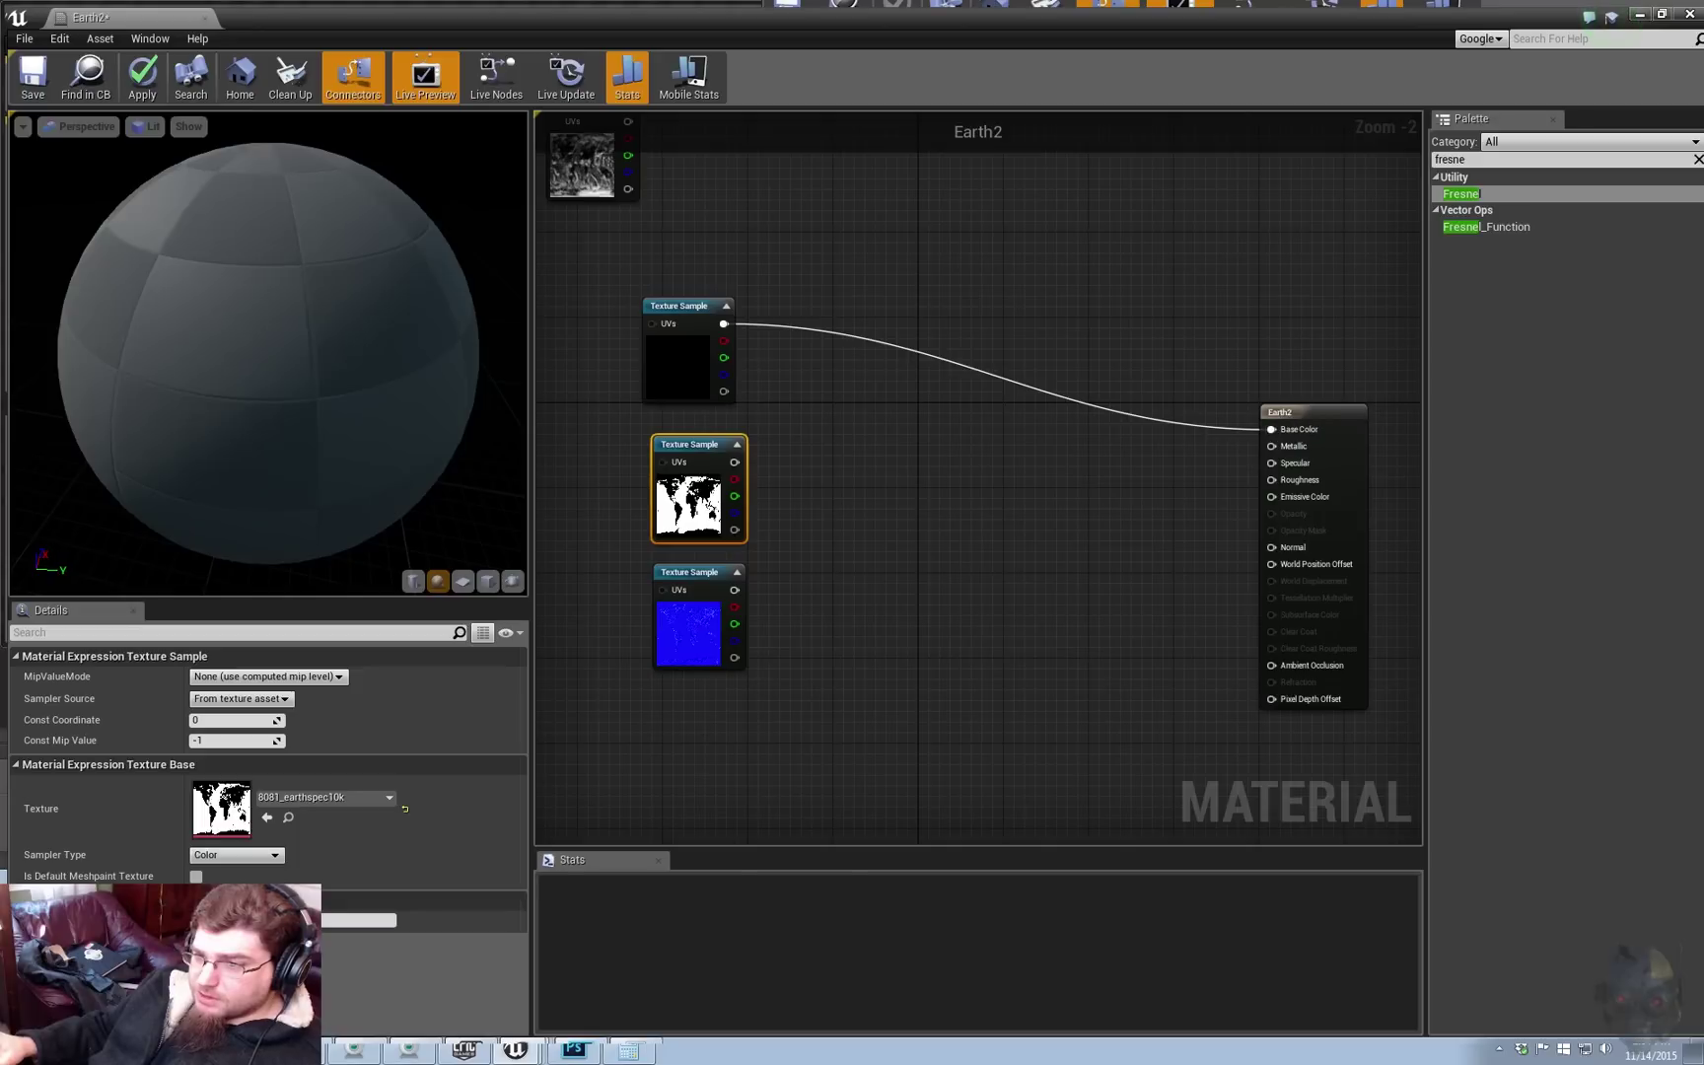
pyautogui.moveTo(735, 461); pyautogui.dragTo(1272, 463)
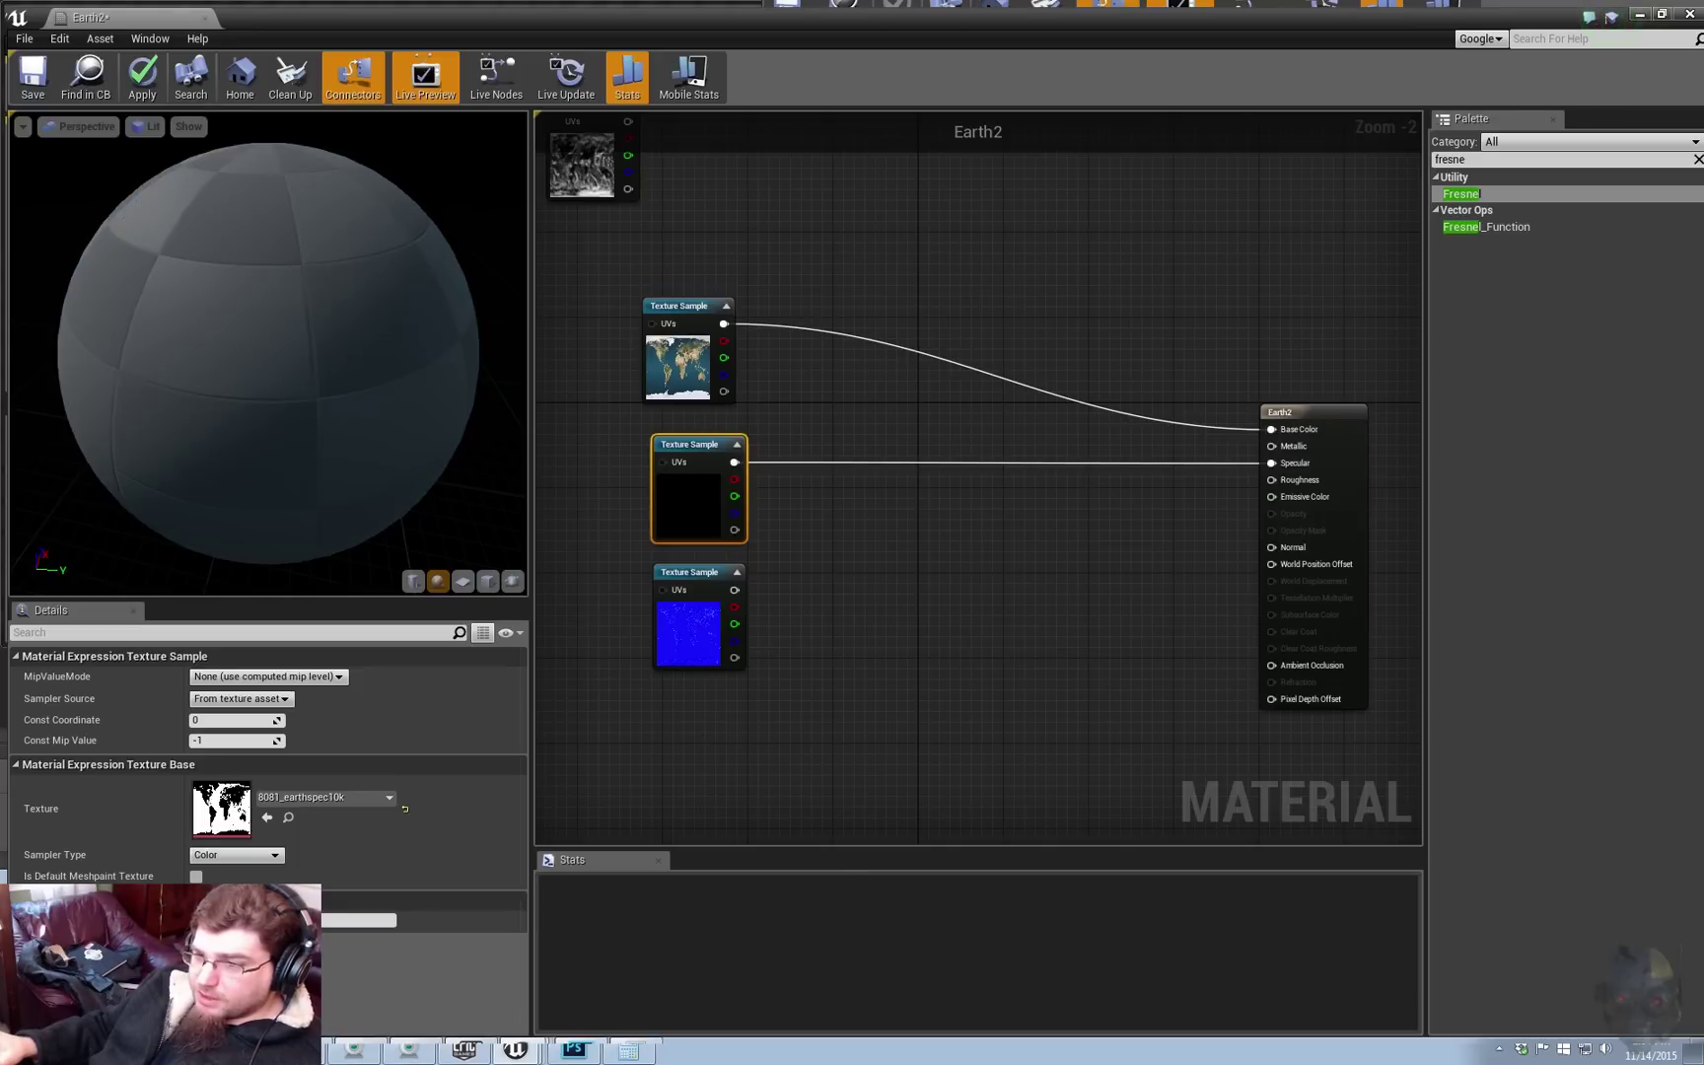
pyautogui.moveTo(734, 590); pyautogui.dragTo(1271, 547)
pyautogui.moveTo(296, 345); pyautogui.dragTo(254, 344)
pyautogui.scroll(-2, 316, 355)
pyautogui.scroll(8, 316, 355)
pyautogui.scroll(3, 266, 355)
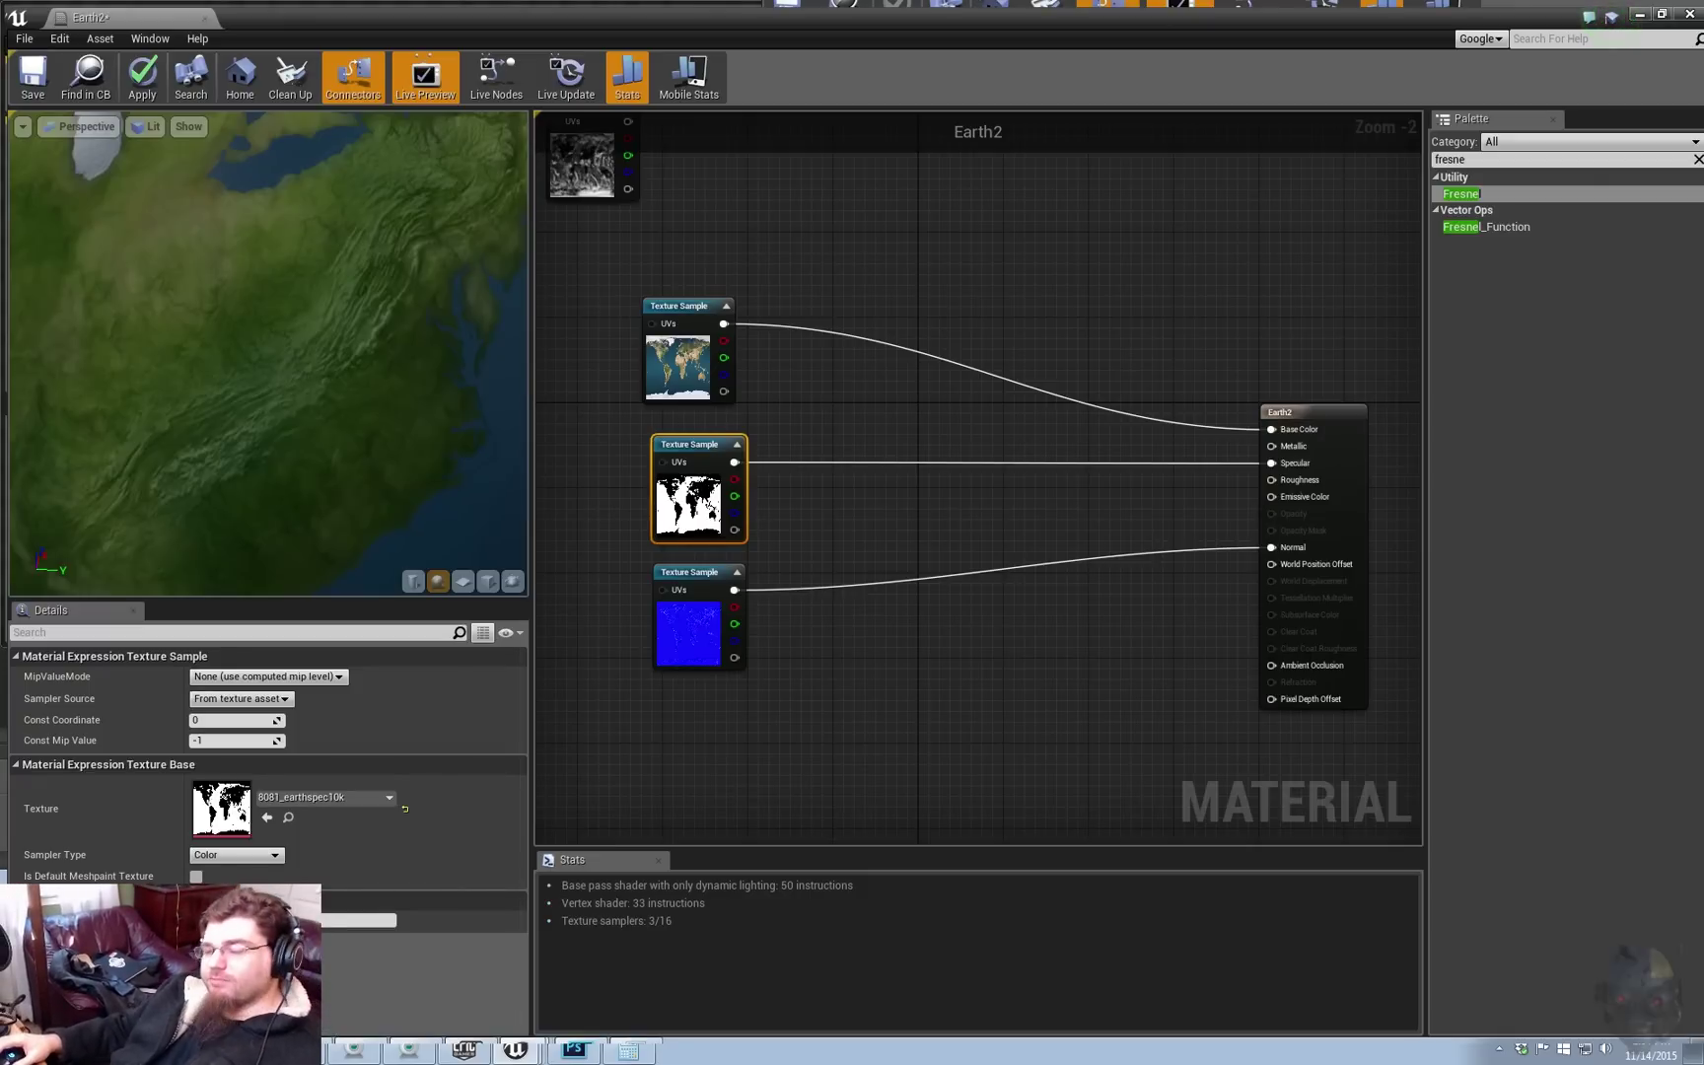
# Step: Align the colour map sample with the specular mask and move the normal map sample slightly closer beneath it
pyautogui.moveTo(945, 336); pyautogui.dragTo(1140, 403, button='right')
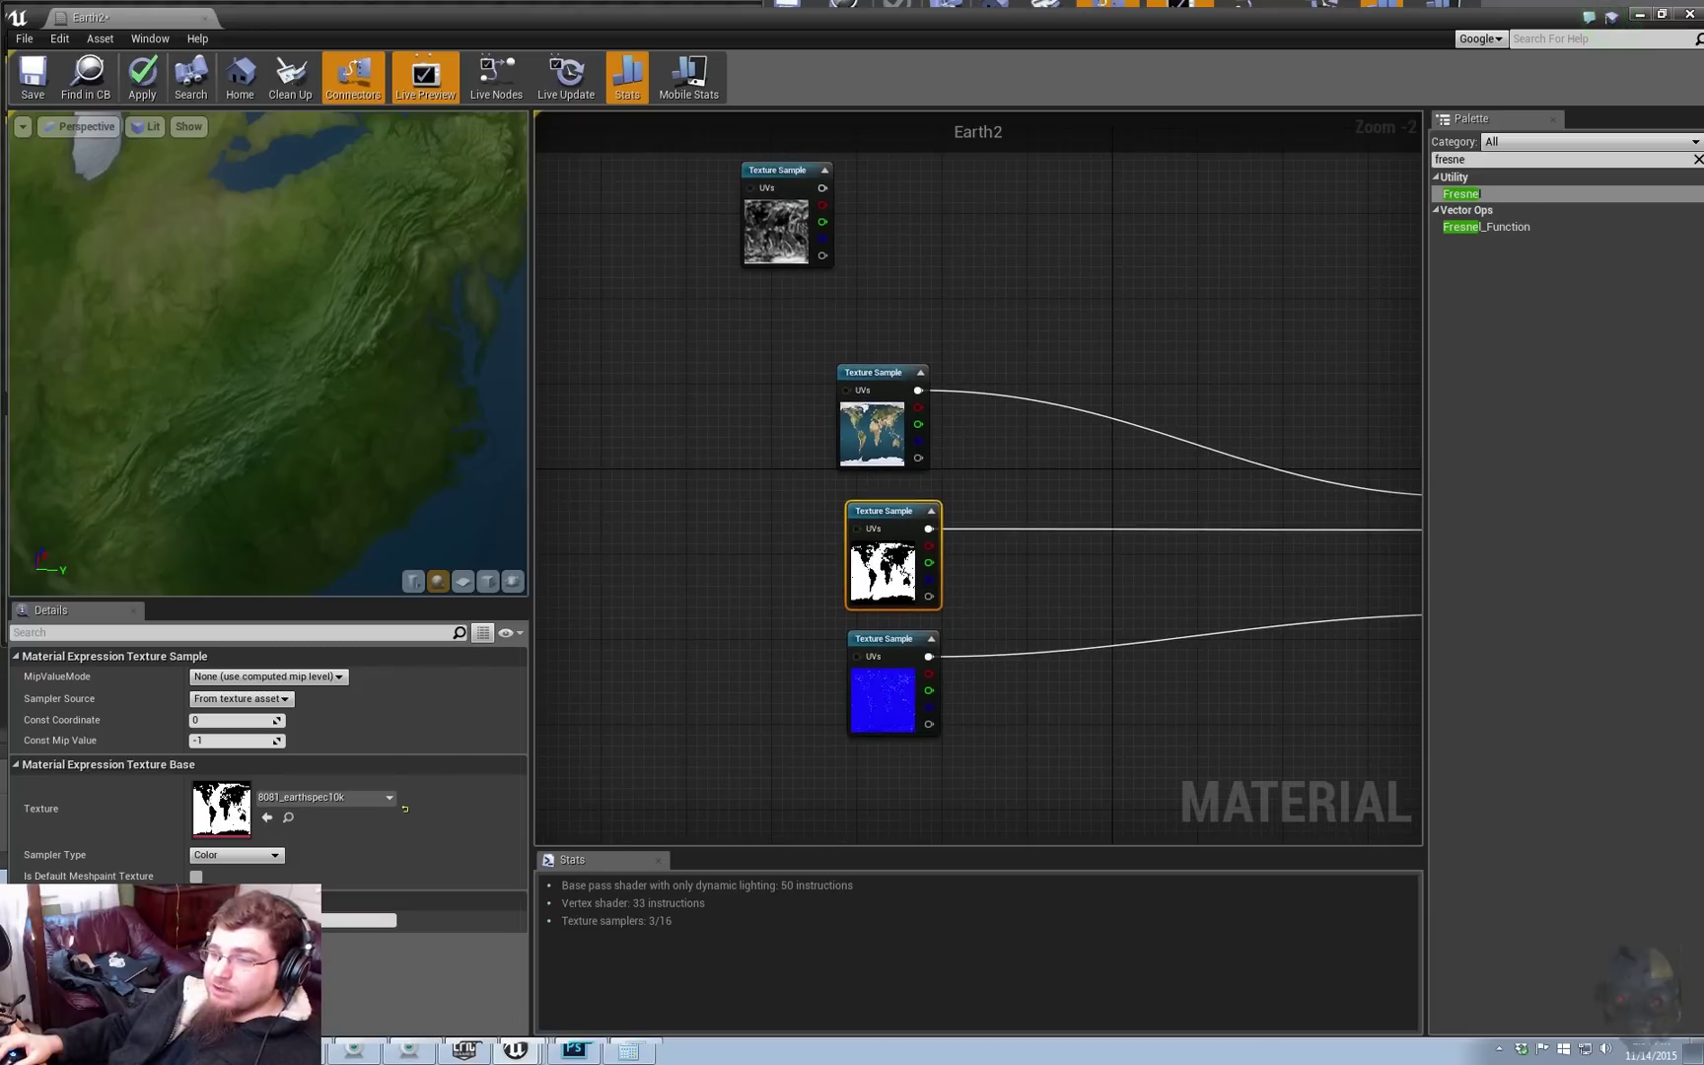
pyautogui.moveTo(873, 373); pyautogui.dragTo(884, 394)
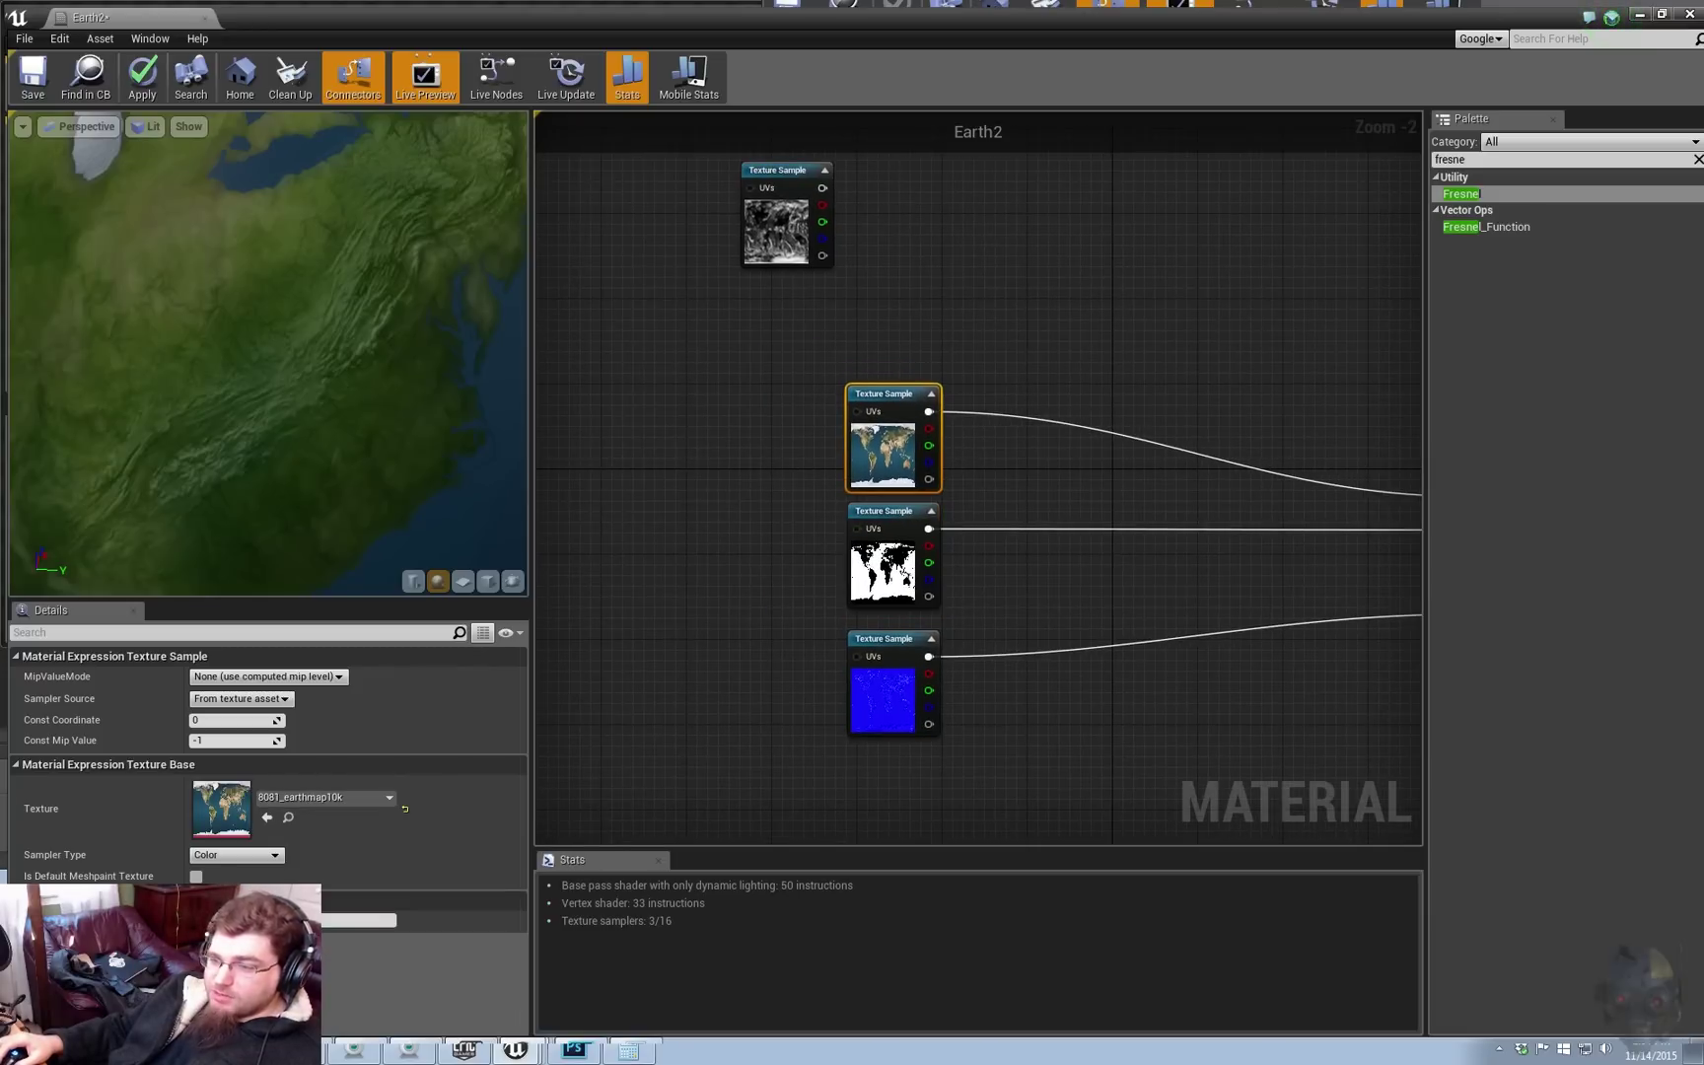
pyautogui.moveTo(883, 639); pyautogui.dragTo(884, 628)
pyautogui.click(987, 237)
pyautogui.moveTo(987, 230); pyautogui.dragTo(987, 366, button='right')
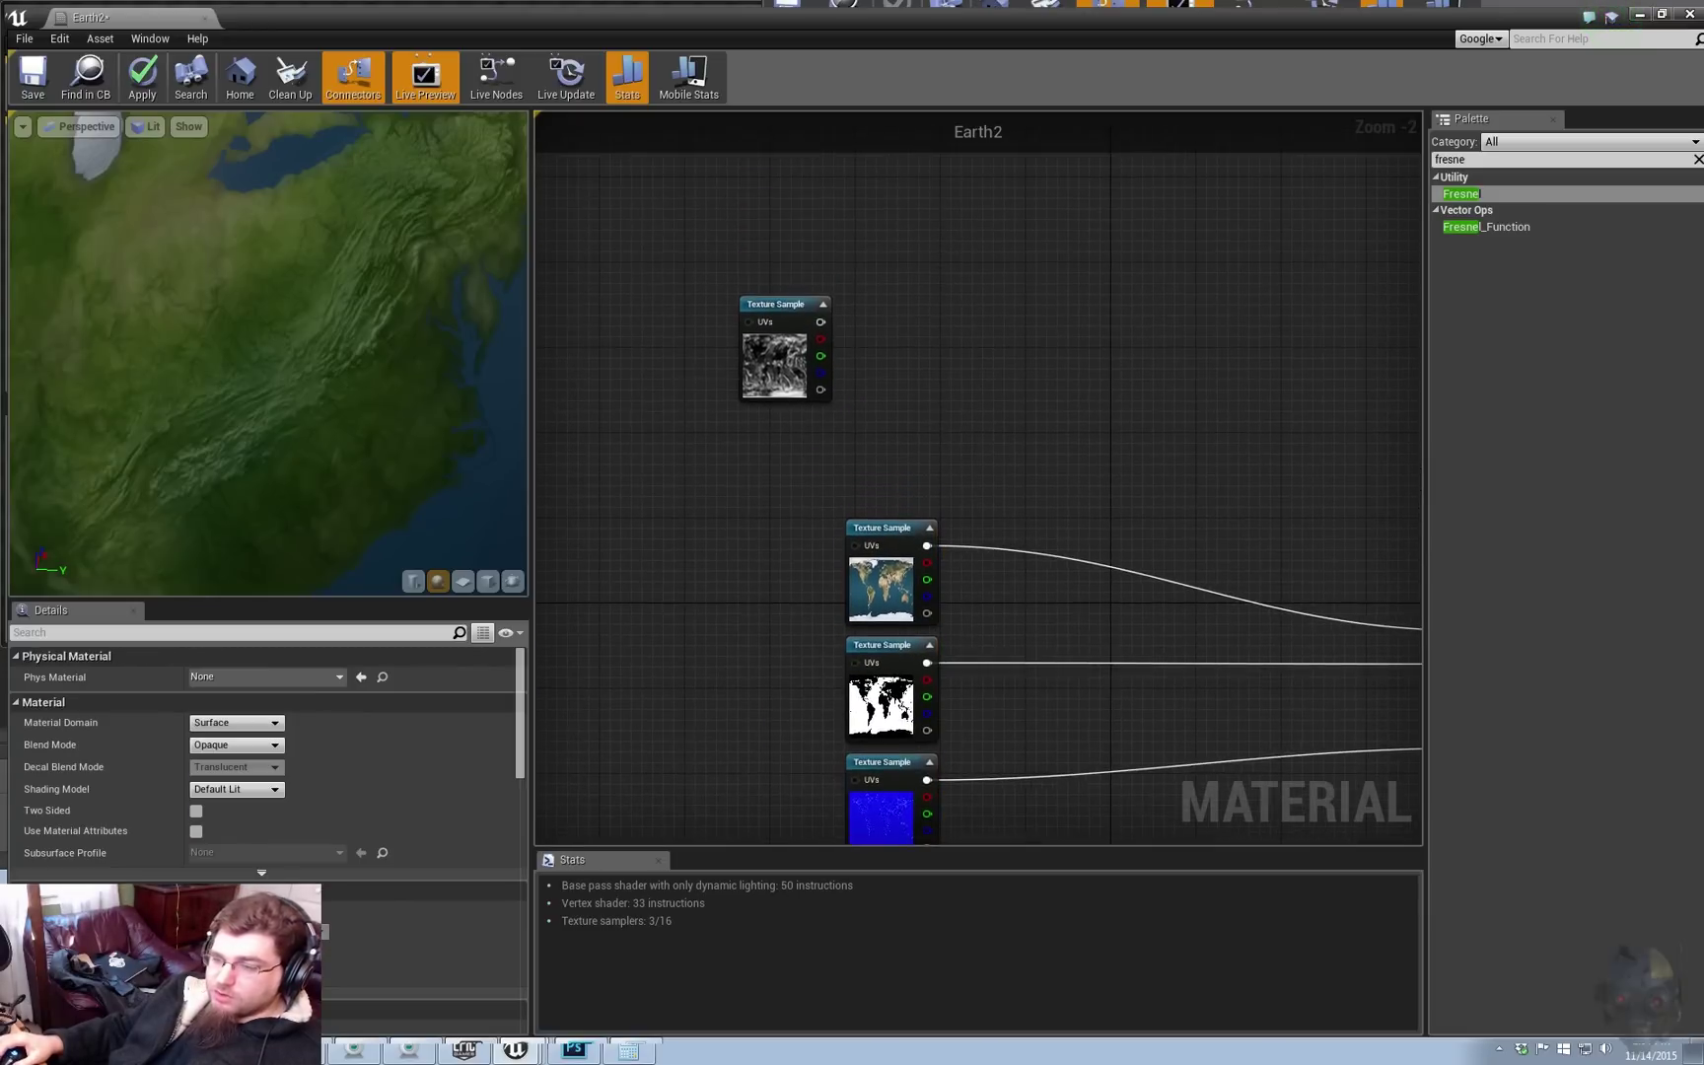
pyautogui.scroll(-2, 987, 366)
pyautogui.scroll(2, 1178, 608)
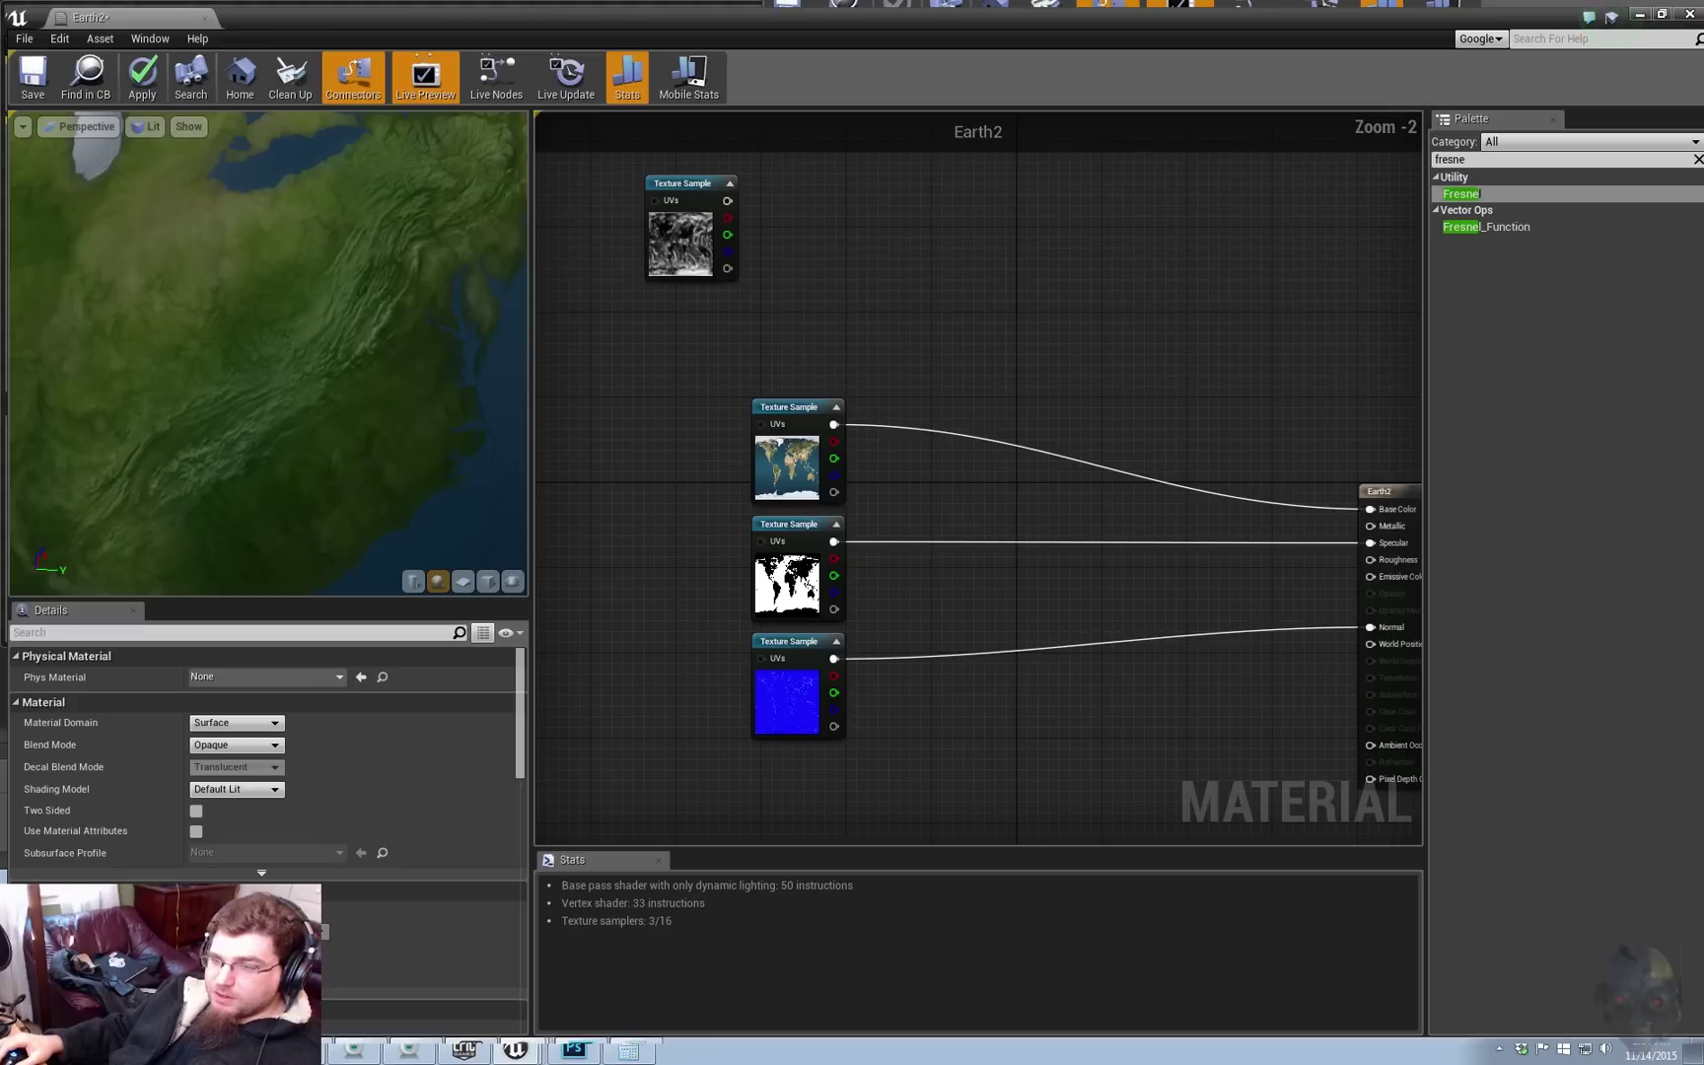
pyautogui.moveTo(972, 322); pyautogui.dragTo(969, 381, button='right')
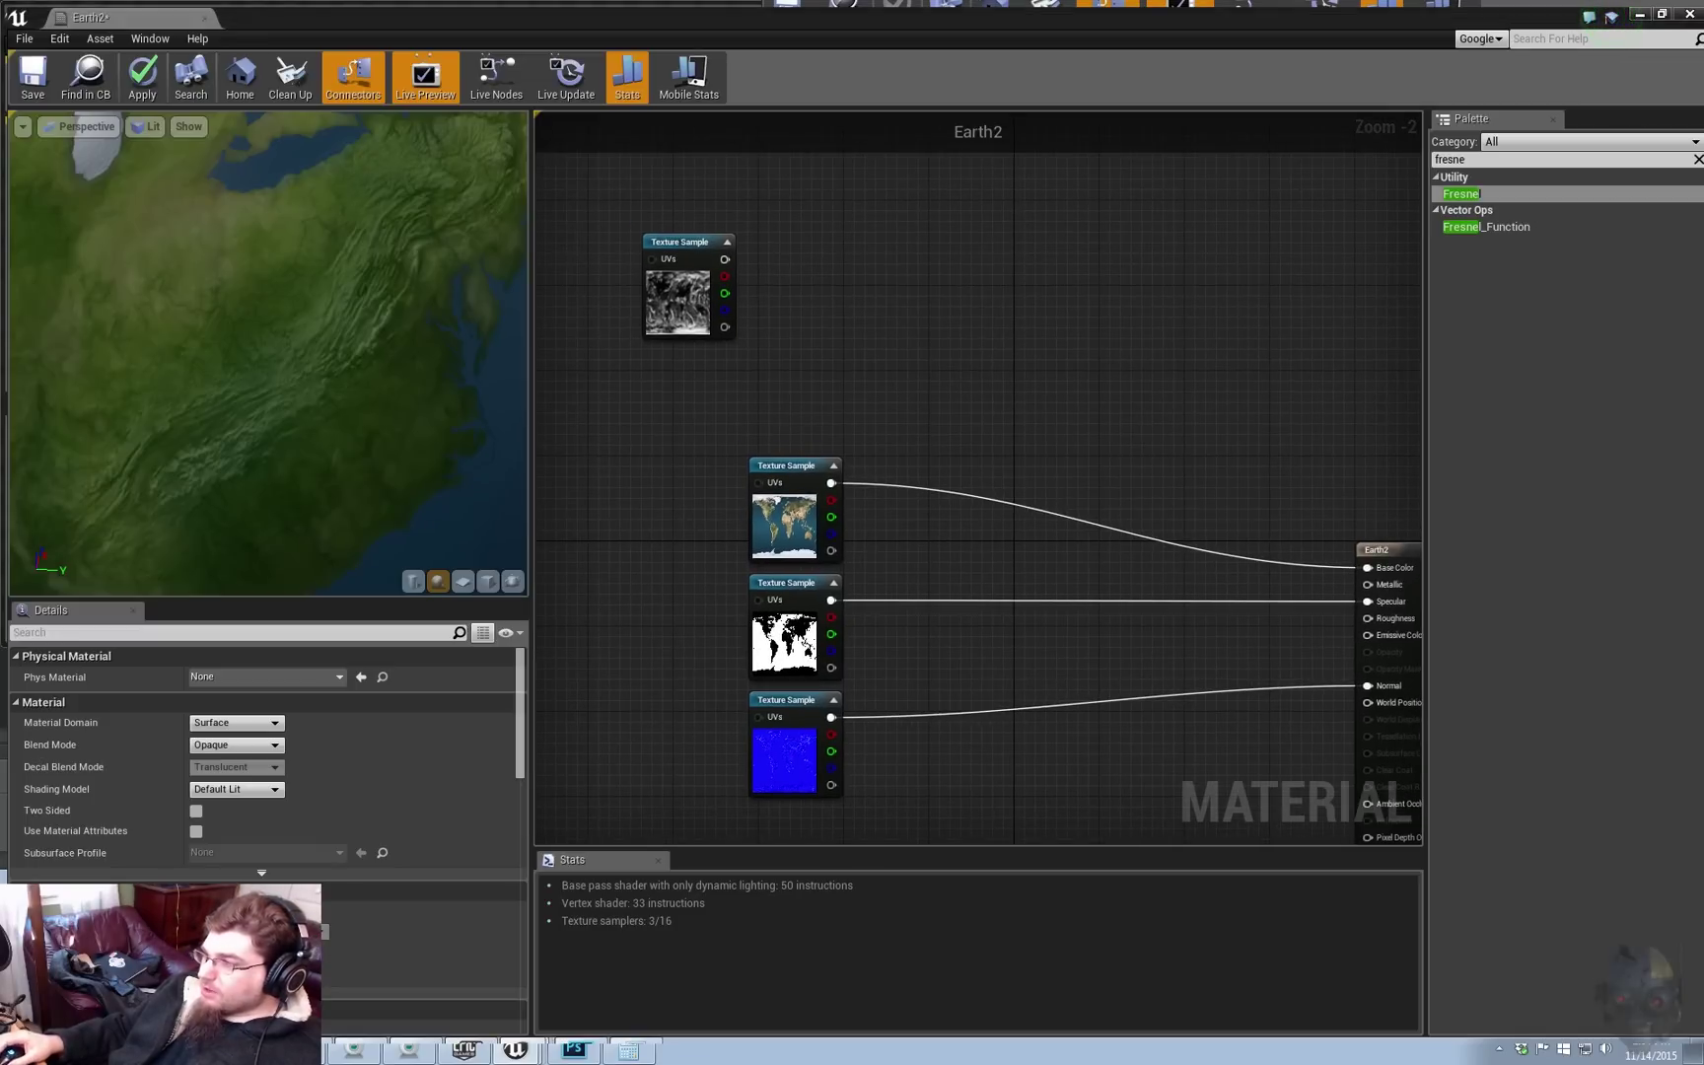
# Step: Add a Lerp node and a 1-x node fed by the clouds sample's red channel, placing both beside the clouds sample
pyautogui.moveTo(1389, 440); pyautogui.dragTo(1311, 440, button='right')
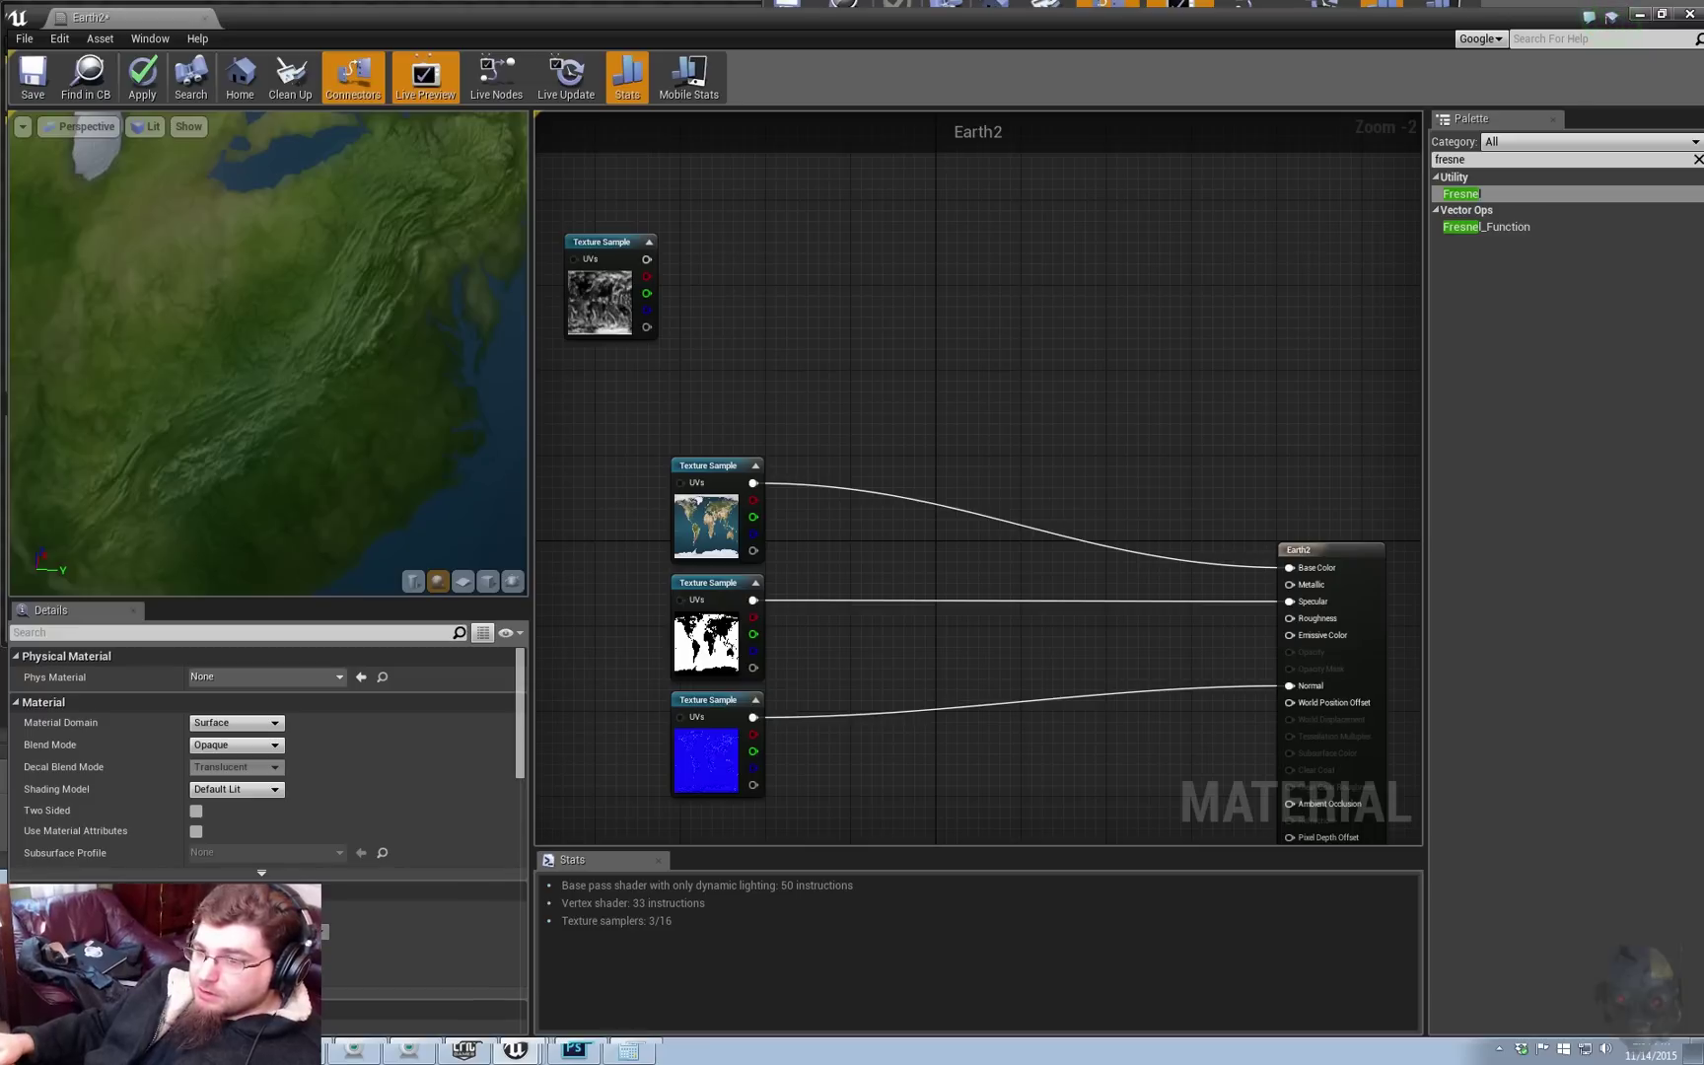
pyautogui.press('l')
pyautogui.click(948, 341)
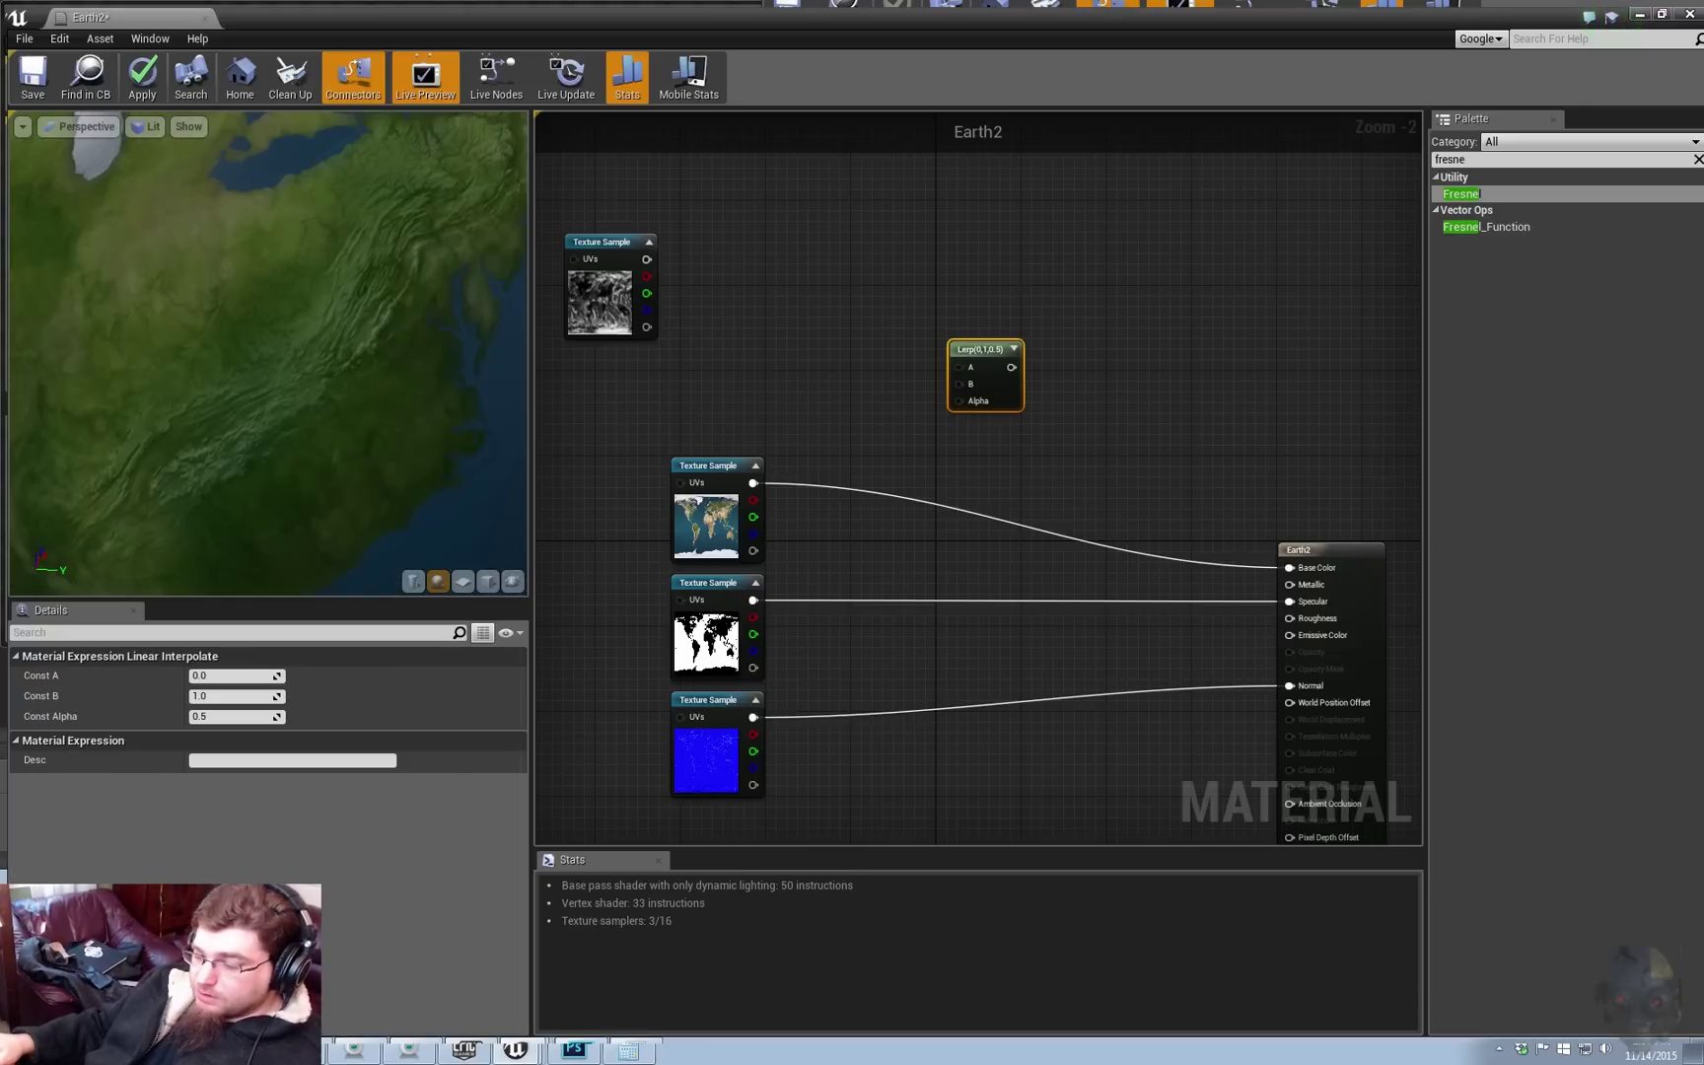
pyautogui.click(855, 309)
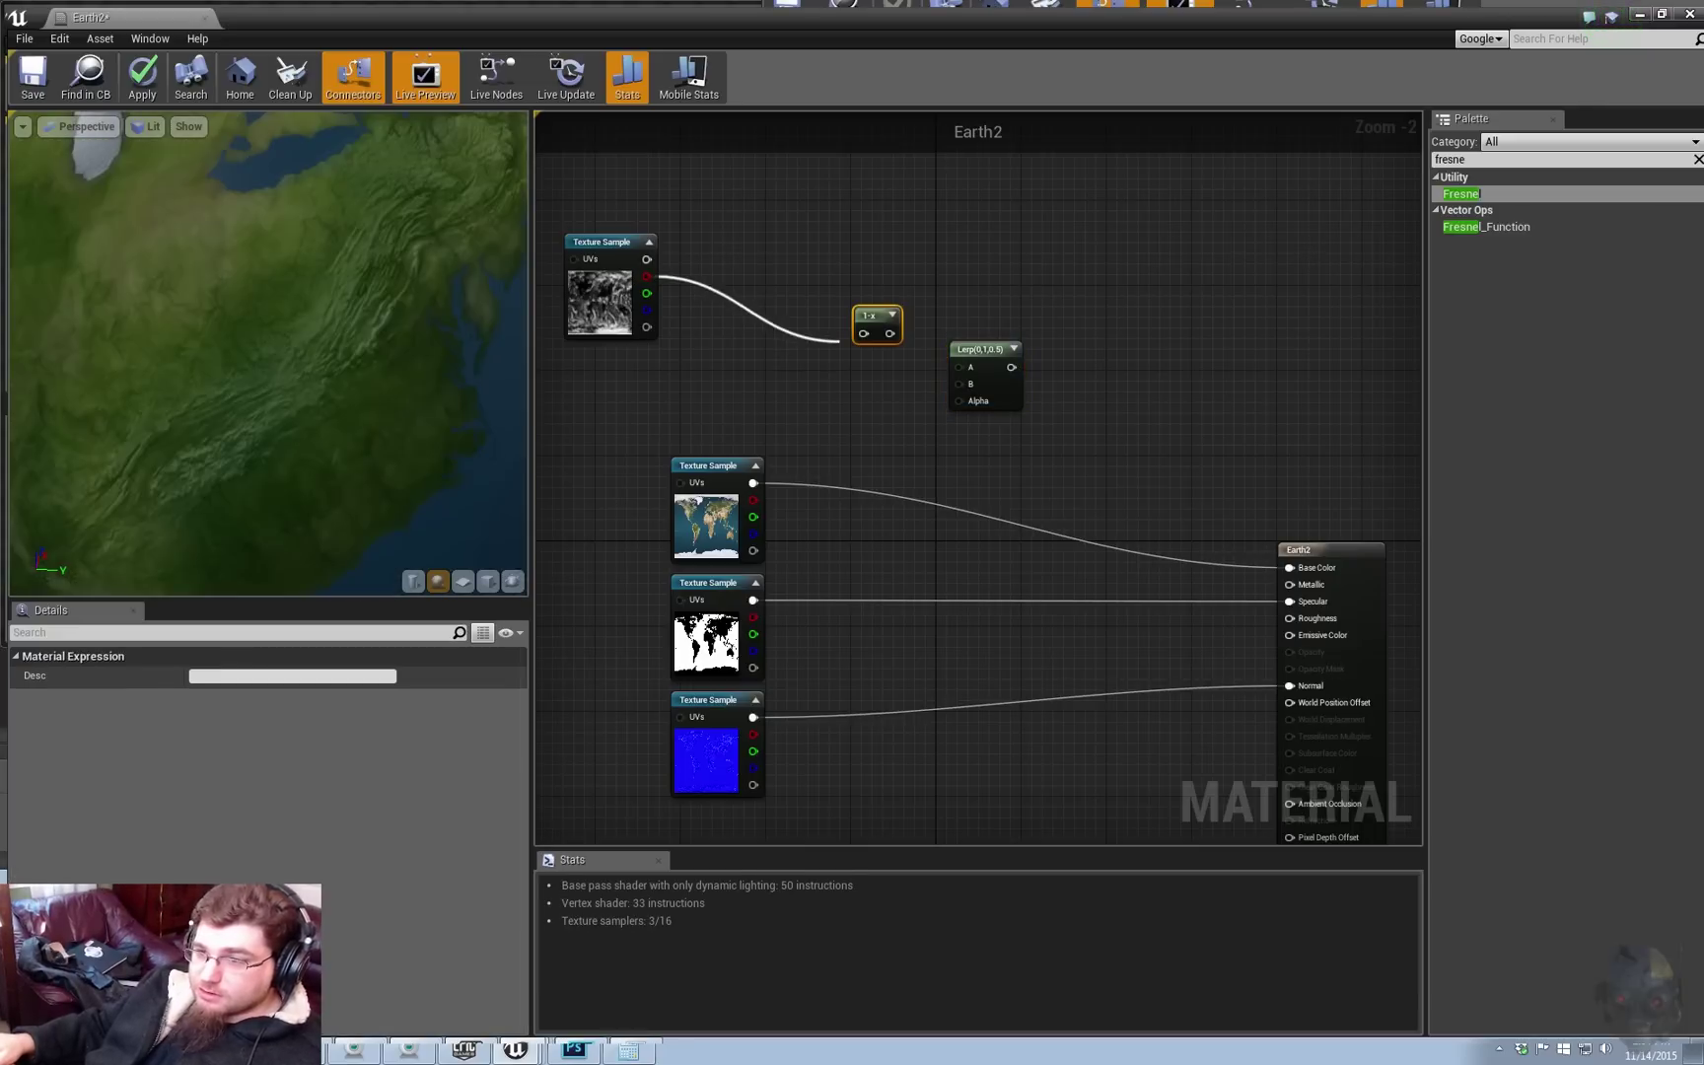
pyautogui.moveTo(840, 342); pyautogui.dragTo(729, 262)
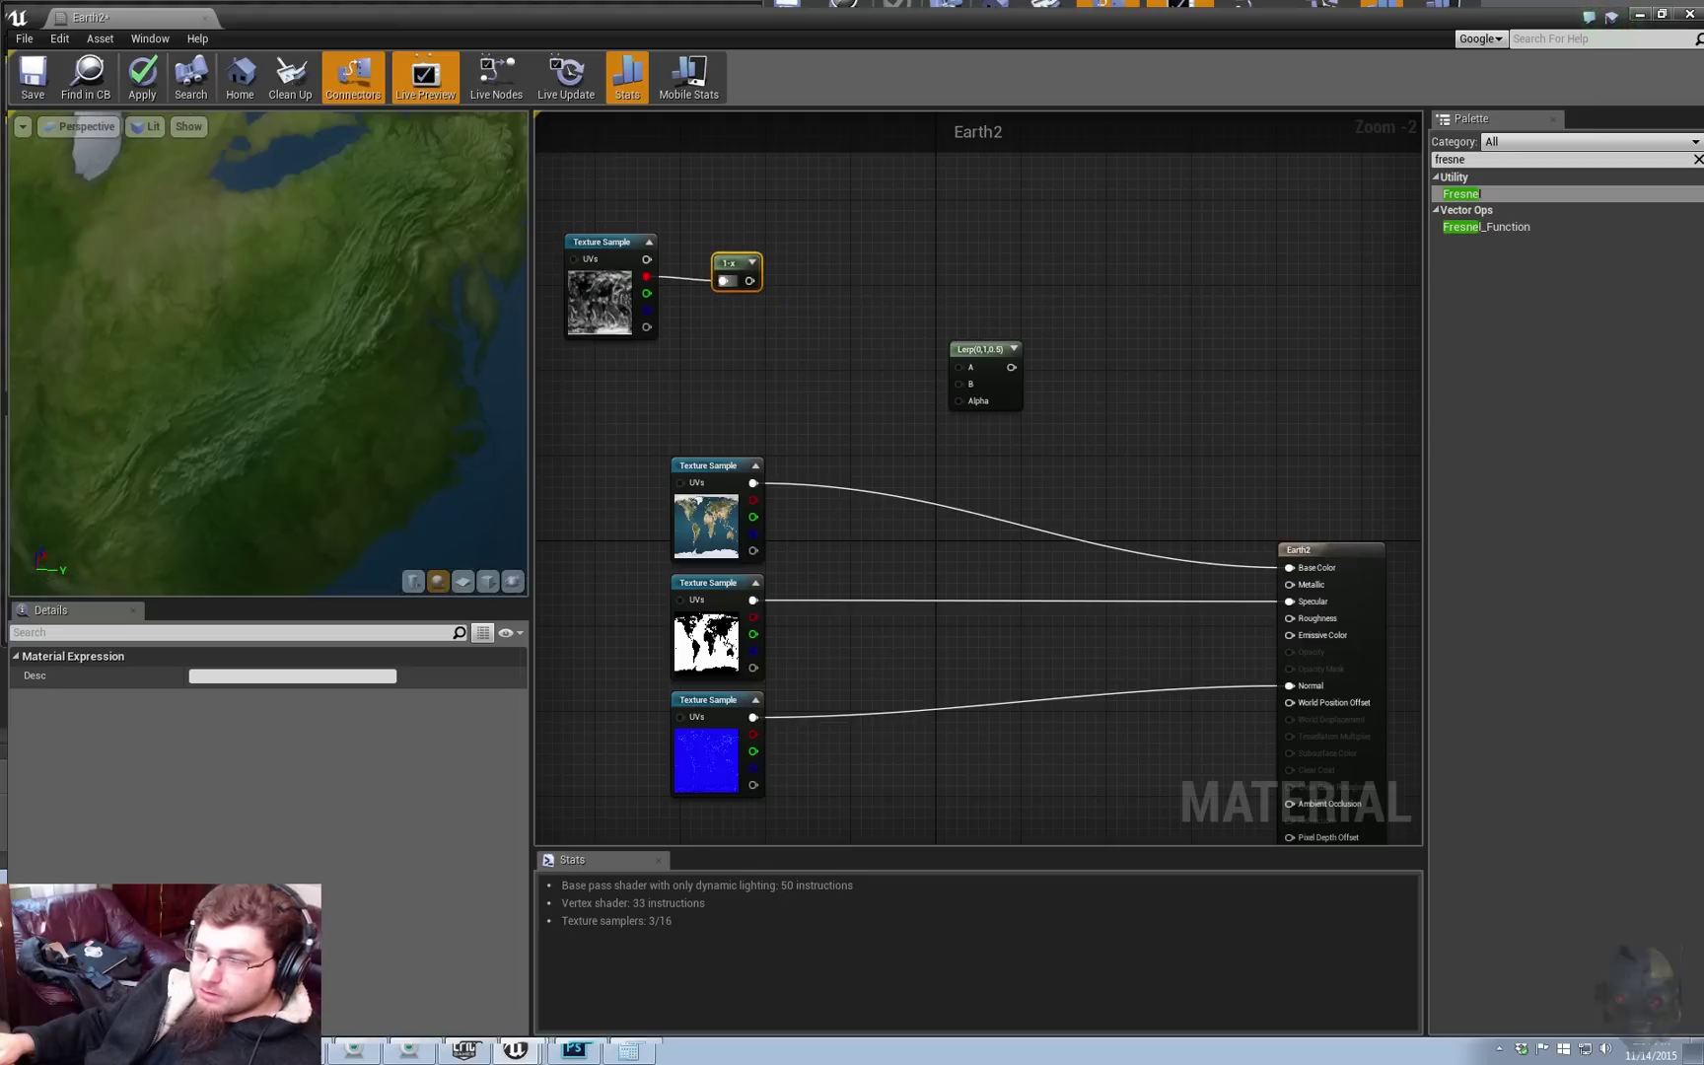
pyautogui.moveTo(867, 299); pyautogui.dragTo(936, 398, button='right')
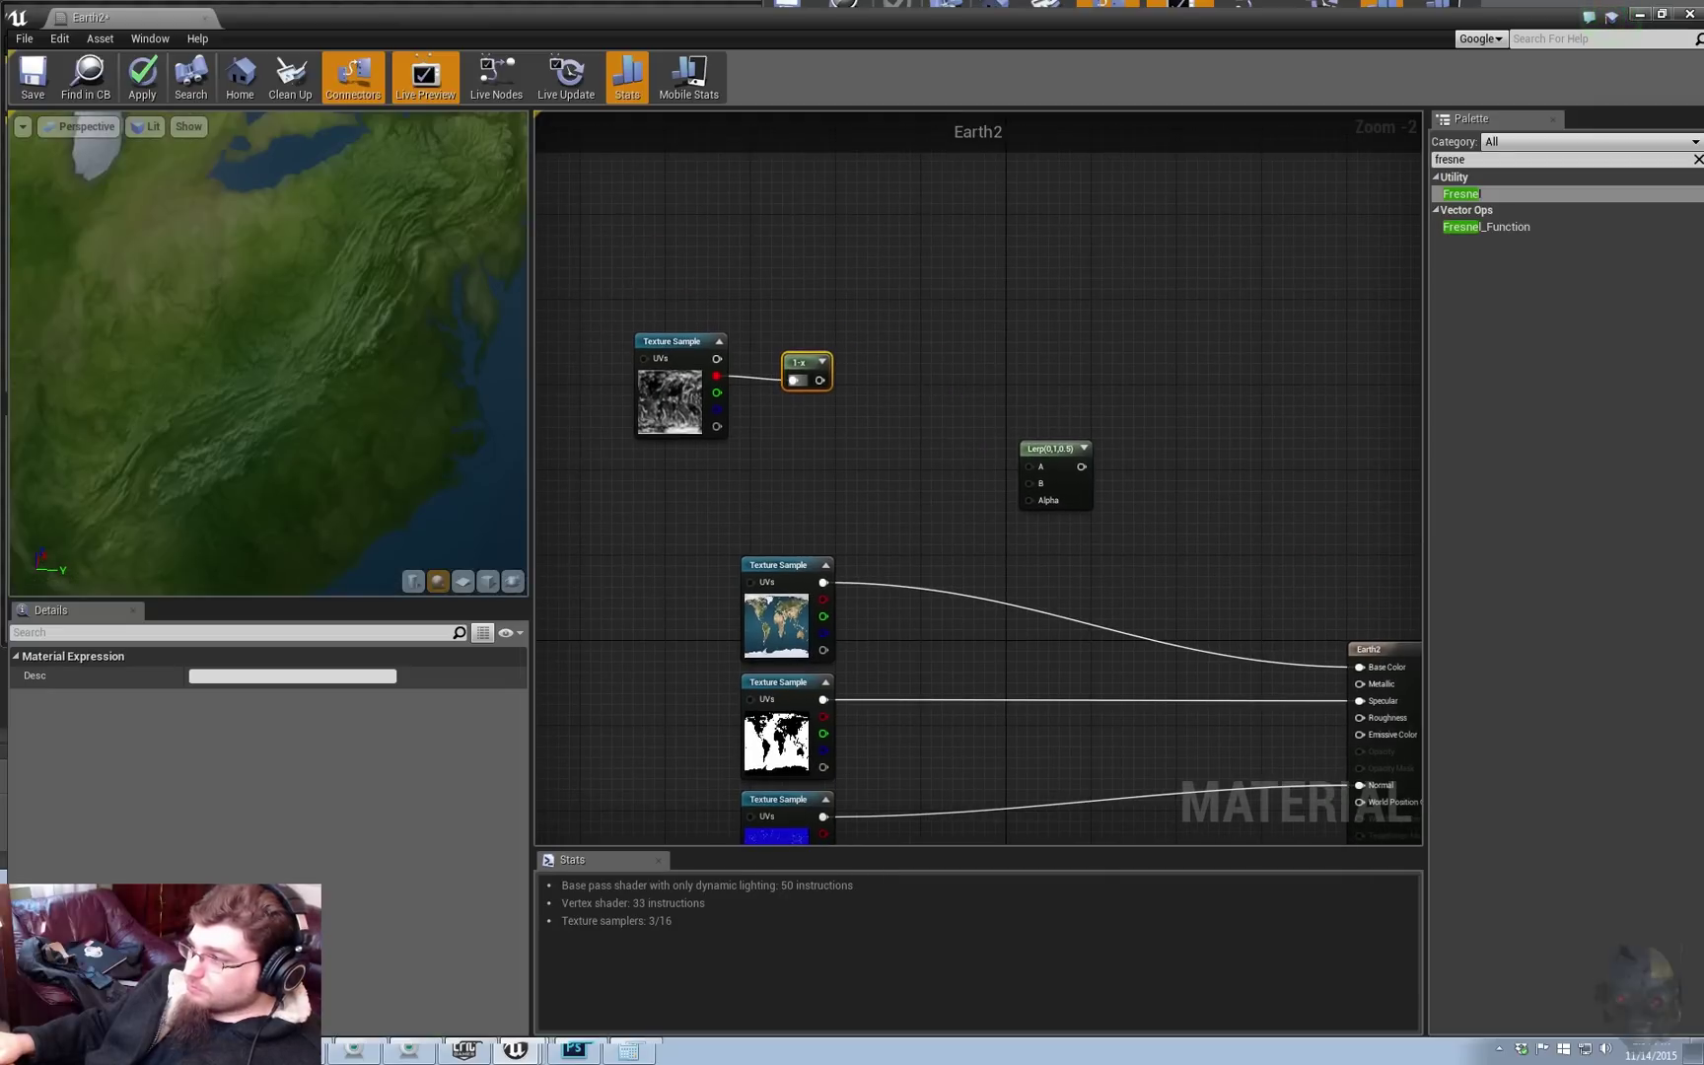
pyautogui.moveTo(1050, 449); pyautogui.dragTo(860, 305)
# Step: Add a Constant node above the clouds sample and set its value to 1
pyautogui.moveTo(746, 217); pyautogui.dragTo(882, 341, button='right')
pyautogui.press('1')
pyautogui.click(800, 325)
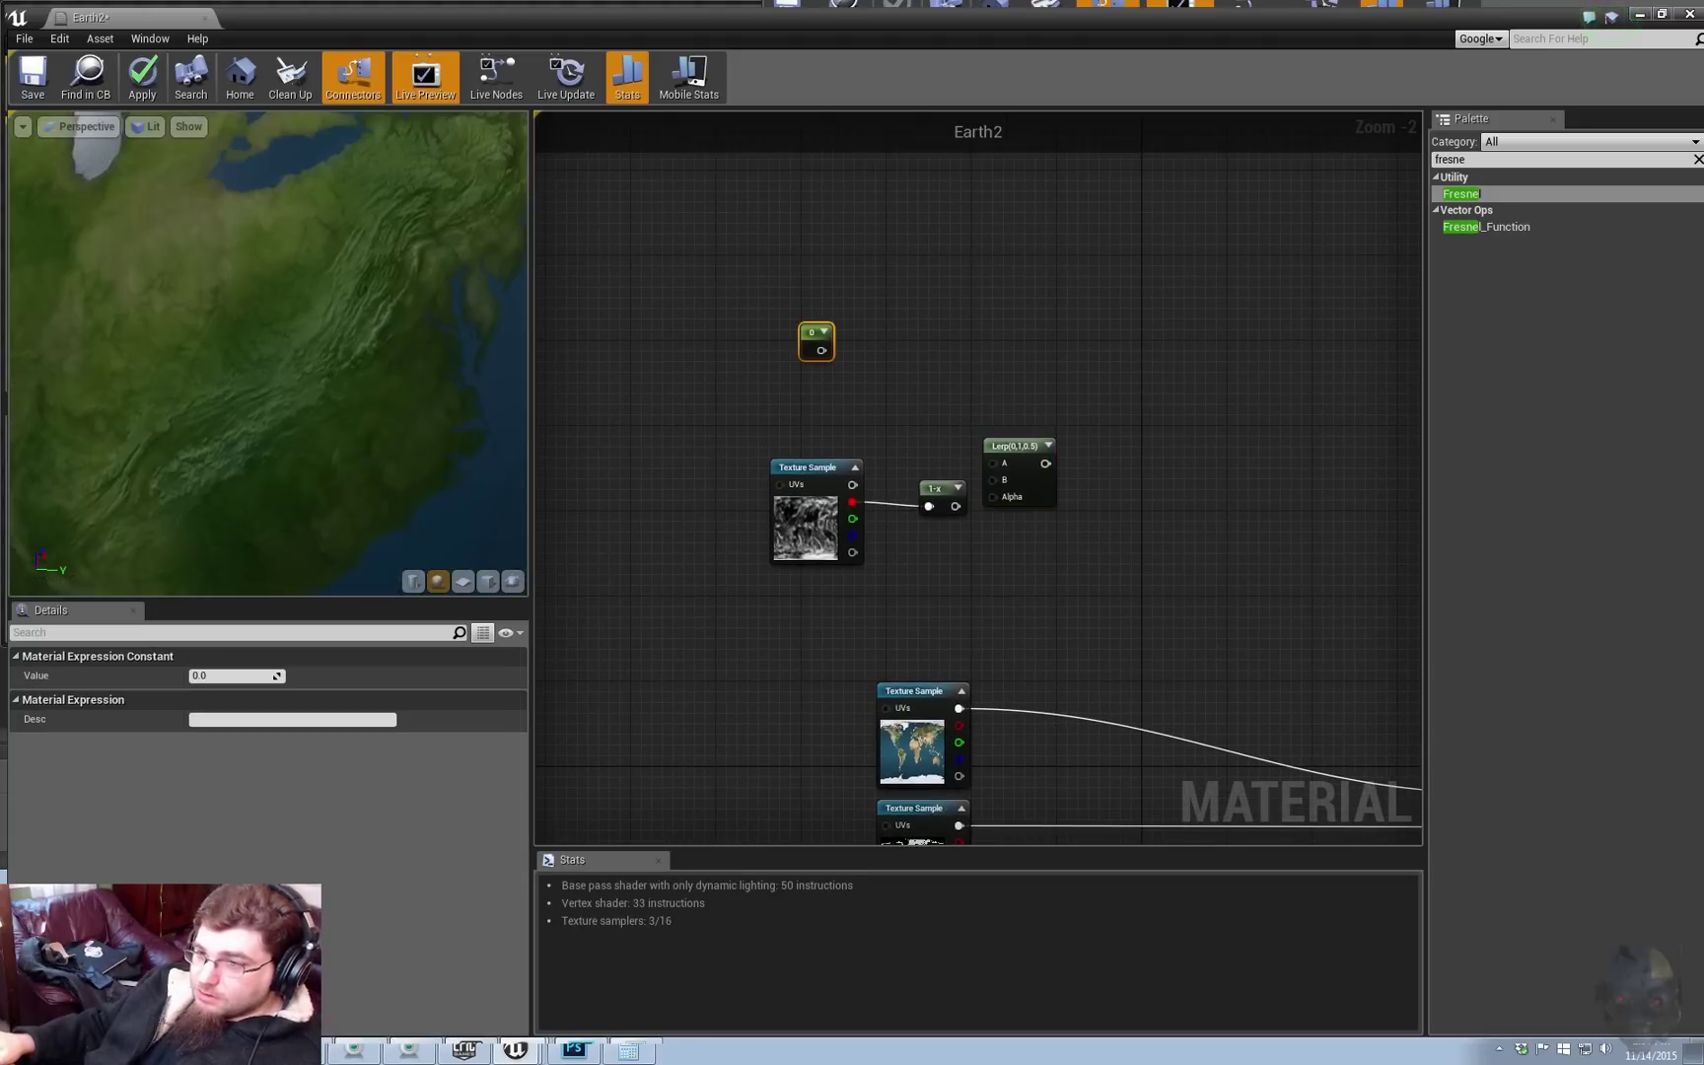
pyautogui.click(232, 676)
pyautogui.write('1')
pyautogui.press('Return')
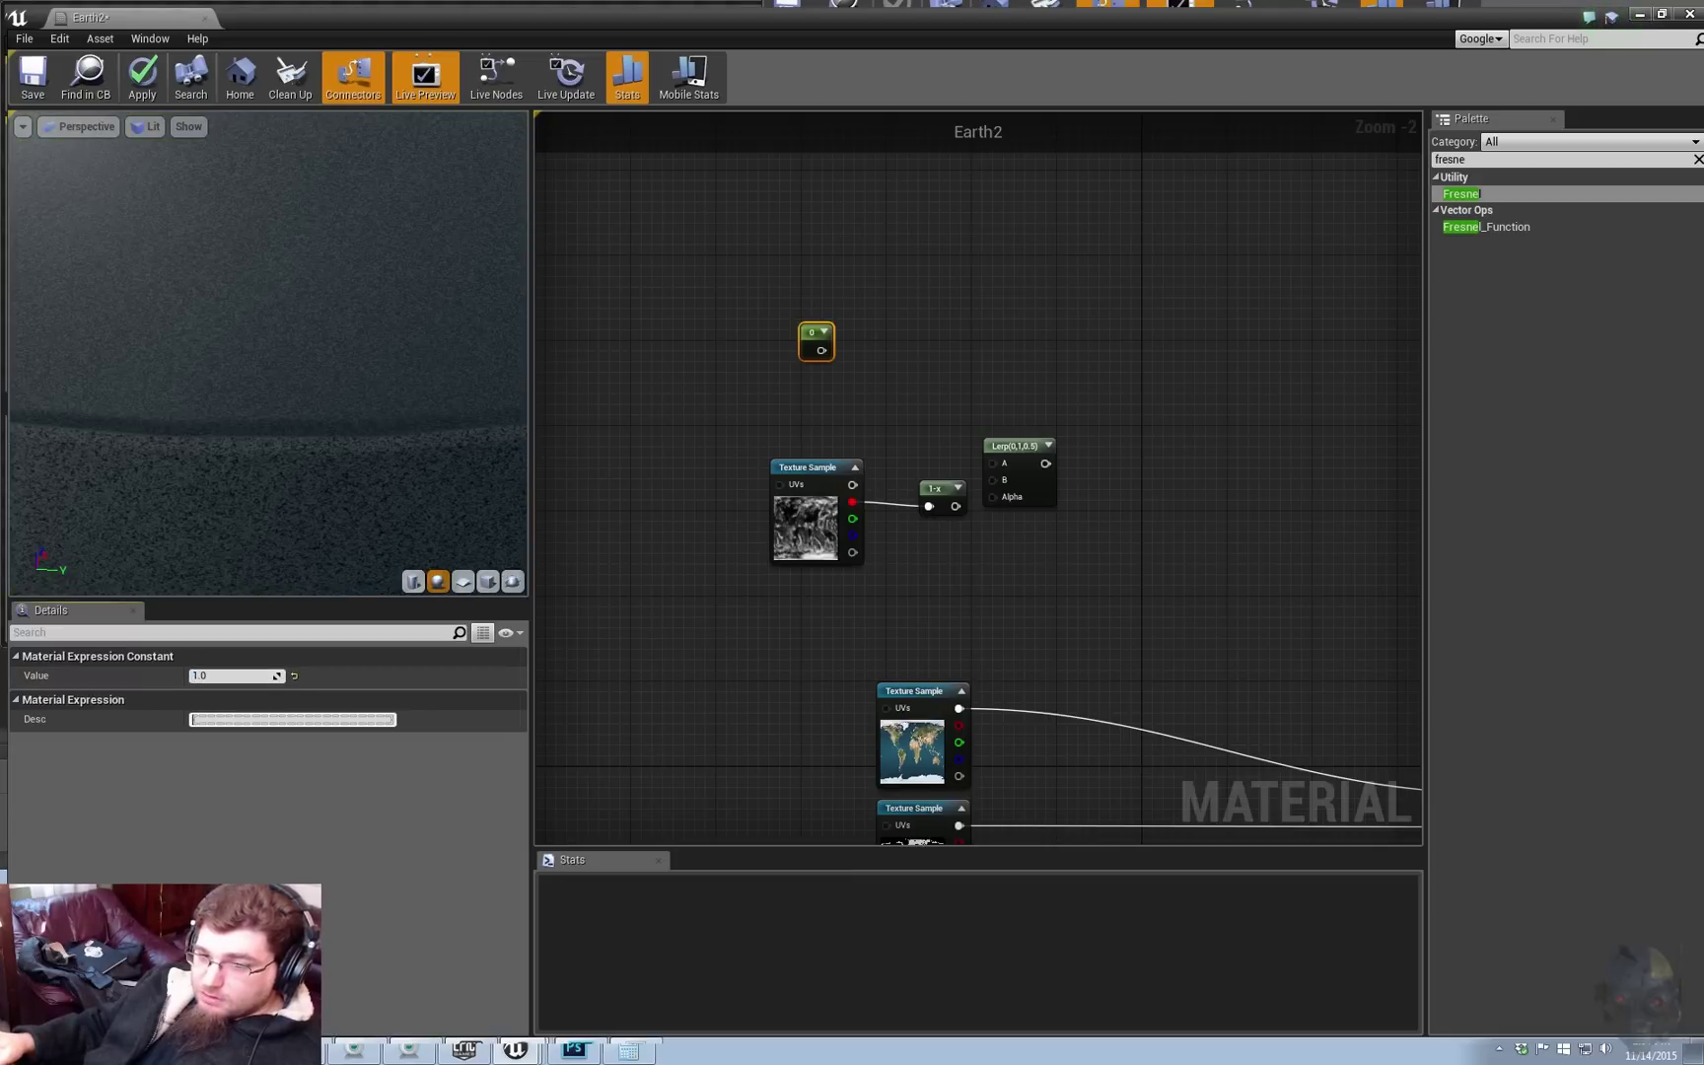
# Step: Connect the constant to the Lerp's A, the 1-x output to its Alpha and the colour map to its B
pyautogui.moveTo(905, 394); pyautogui.dragTo(876, 366, button='right')
pyautogui.scroll(2, 875, 366)
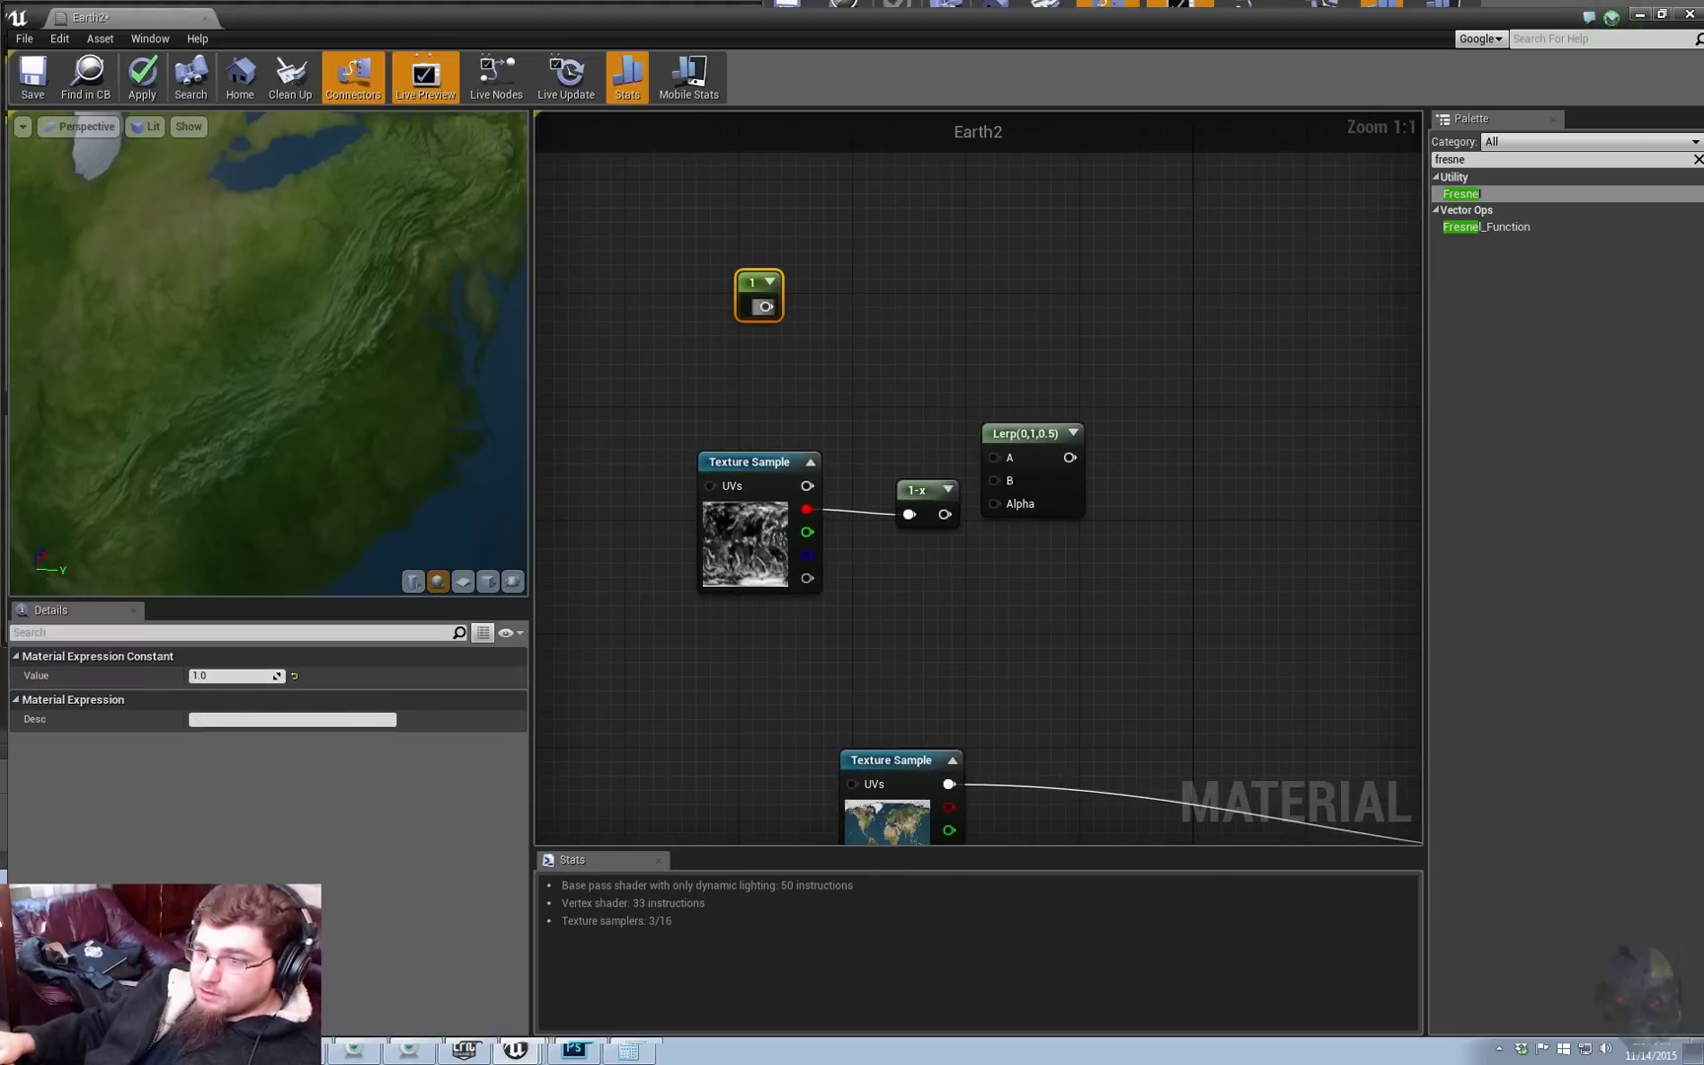
pyautogui.moveTo(766, 306); pyautogui.dragTo(889, 490)
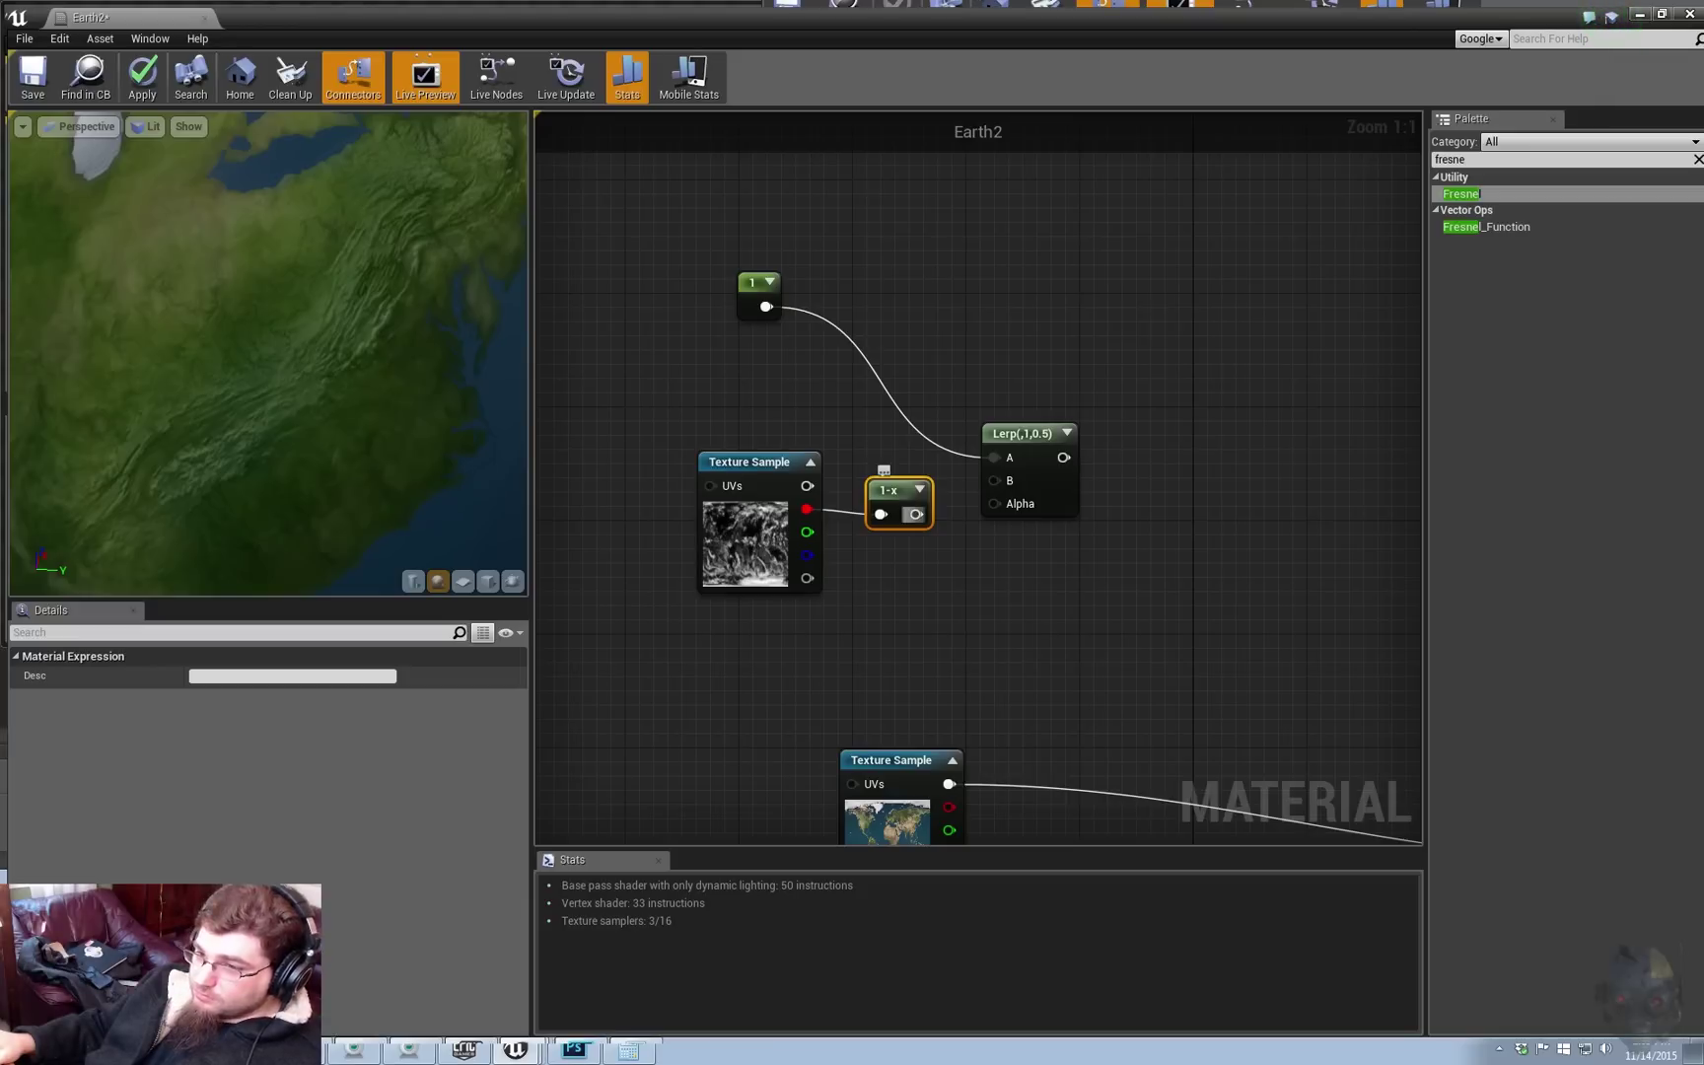
pyautogui.moveTo(915, 514); pyautogui.dragTo(994, 503)
pyautogui.moveTo(994, 503); pyautogui.dragTo(986, 475, button='right')
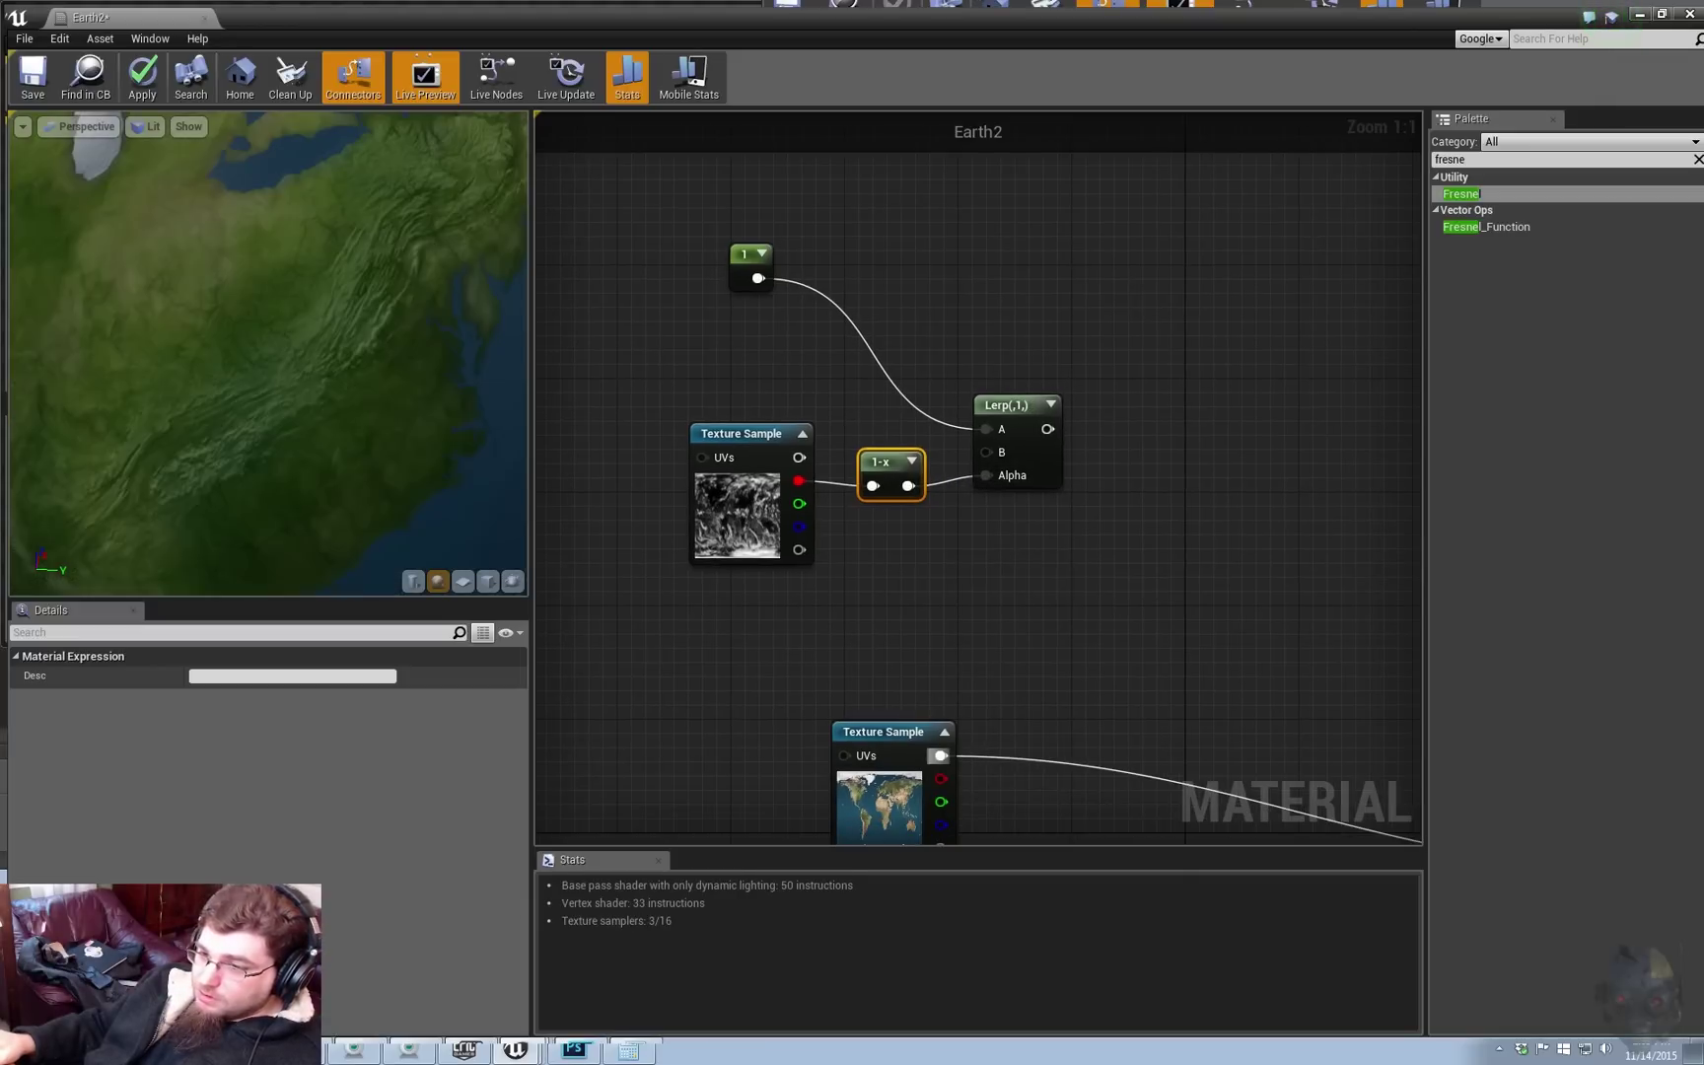
pyautogui.moveTo(939, 755); pyautogui.dragTo(987, 452)
# Step: Preview the Lerp node in an enlarged preview area and examine the clouds over the whole globe
pyautogui.rightClick(1017, 410)
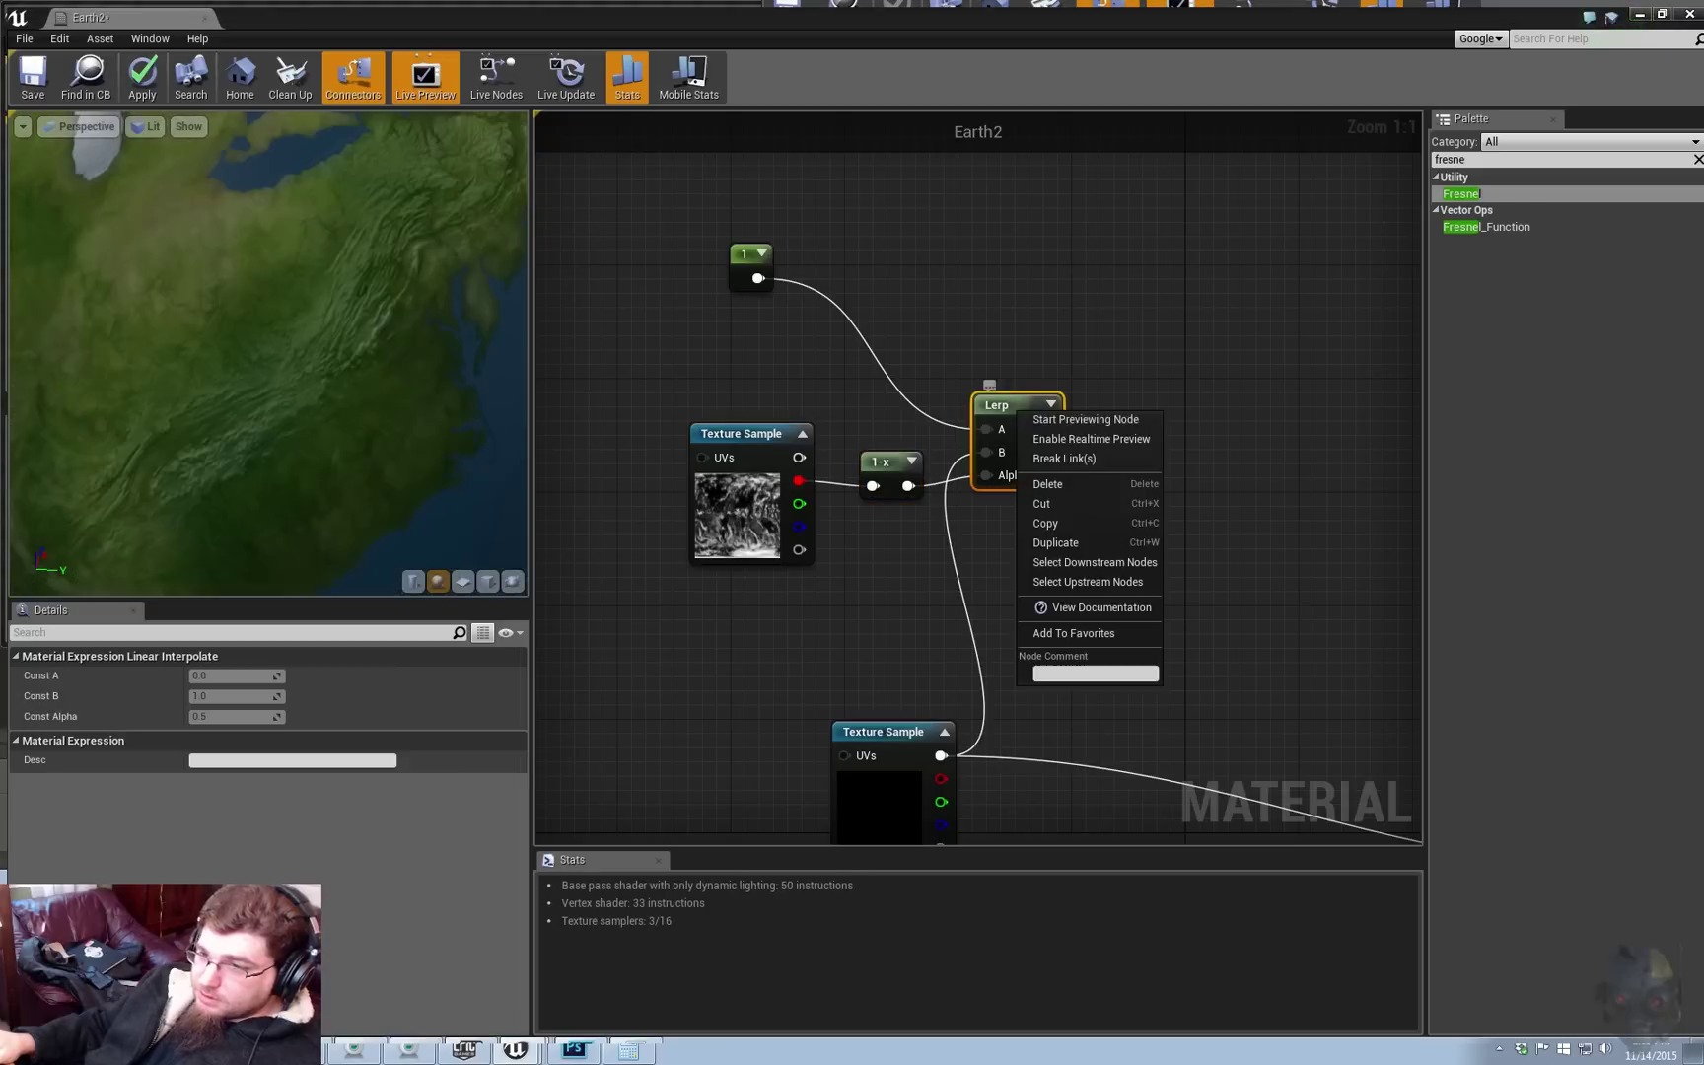
pyautogui.click(1075, 419)
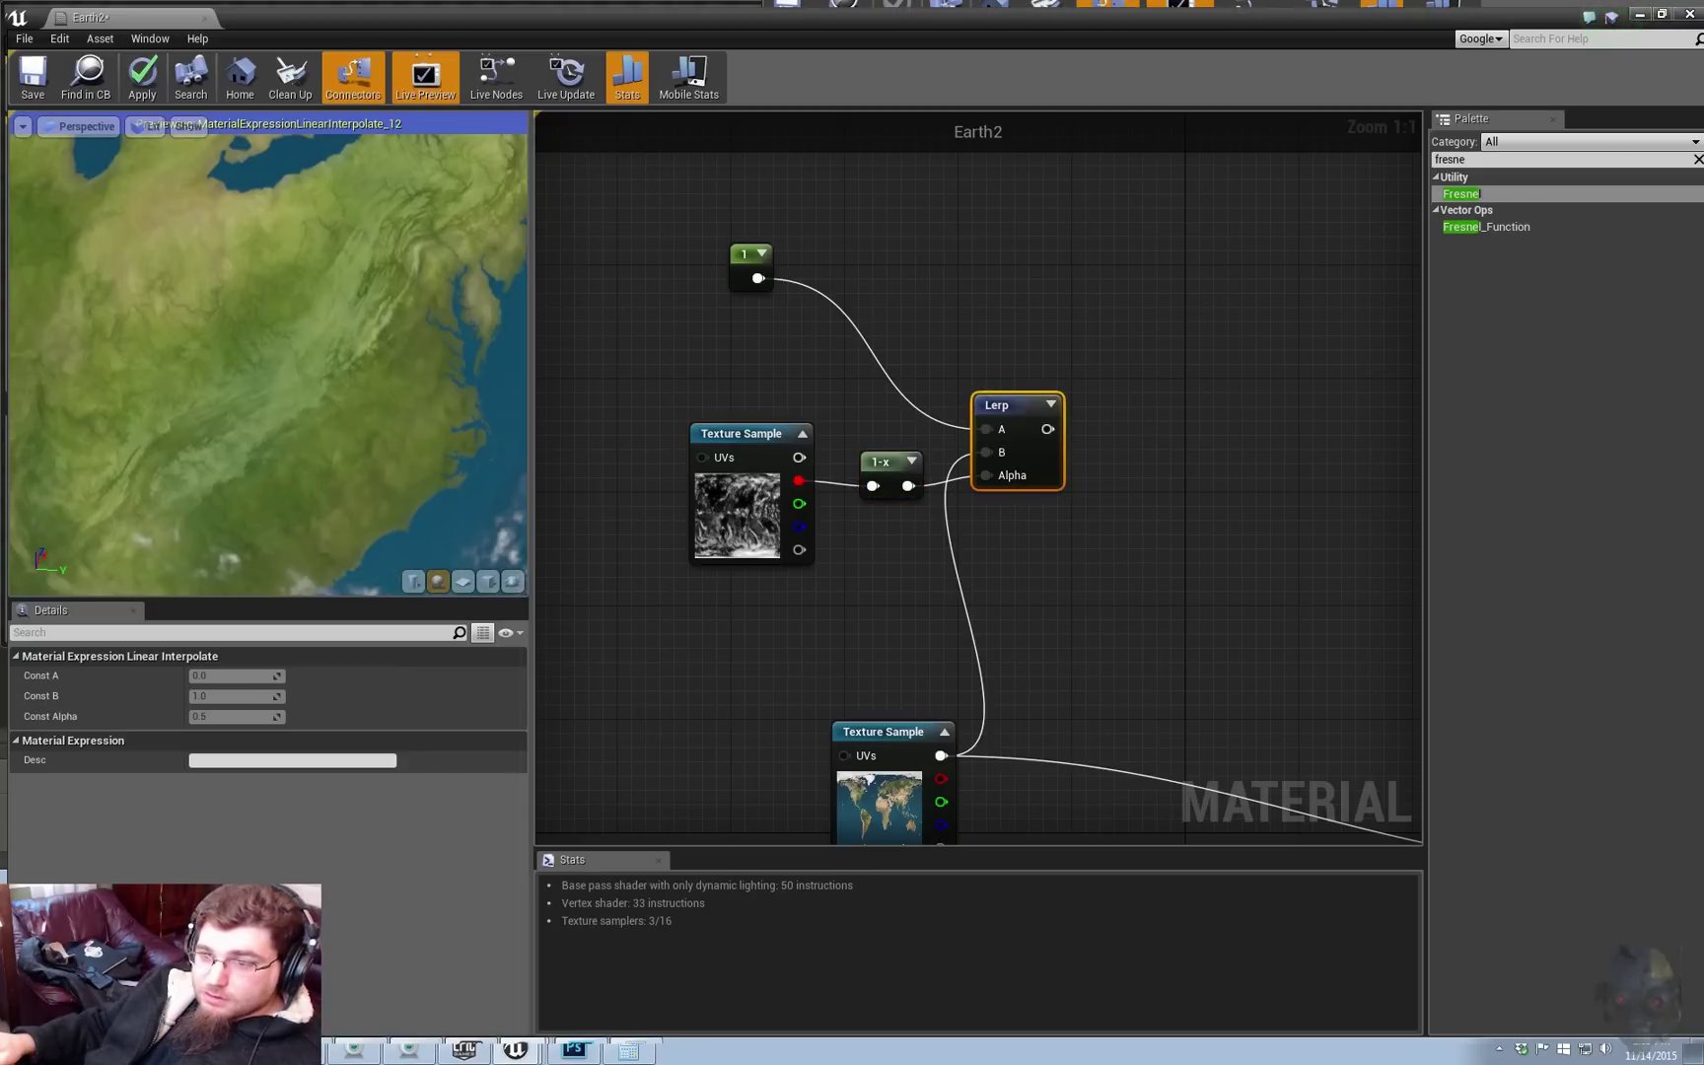
pyautogui.moveTo(532, 444); pyautogui.dragTo(774, 444)
pyautogui.scroll(-10, 389, 365)
pyautogui.moveTo(388, 355)
pyautogui.mouseDown()
pyautogui.moveTo(473, 375)
pyautogui.moveTo(503, 350)
pyautogui.moveTo(375, 355)
pyautogui.mouseUp()
# Step: Connect the Lerp output to the material's Base Color and stop previewing the Lerp node
pyautogui.moveTo(1282, 591); pyautogui.dragTo(966, 488, button='right')
pyautogui.moveTo(1269, 564); pyautogui.dragTo(1026, 493, button='right')
pyautogui.scroll(-2, 1025, 493)
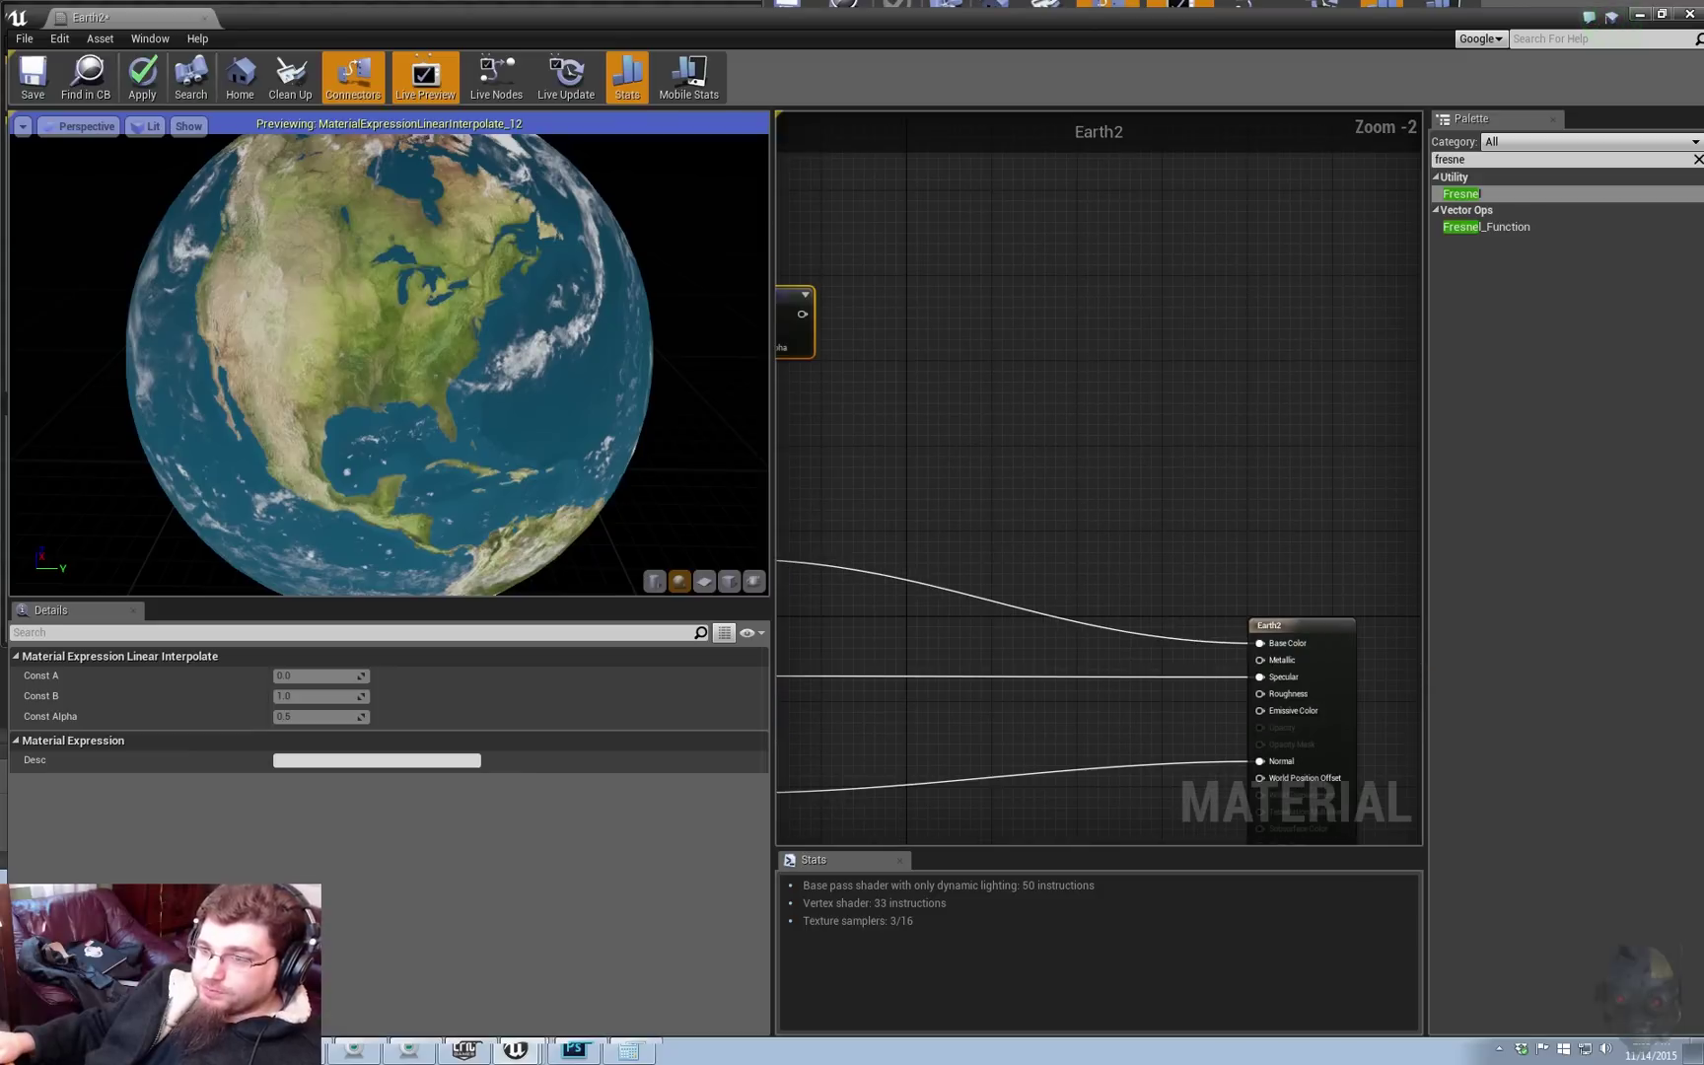
pyautogui.moveTo(800, 314); pyautogui.dragTo(1261, 644)
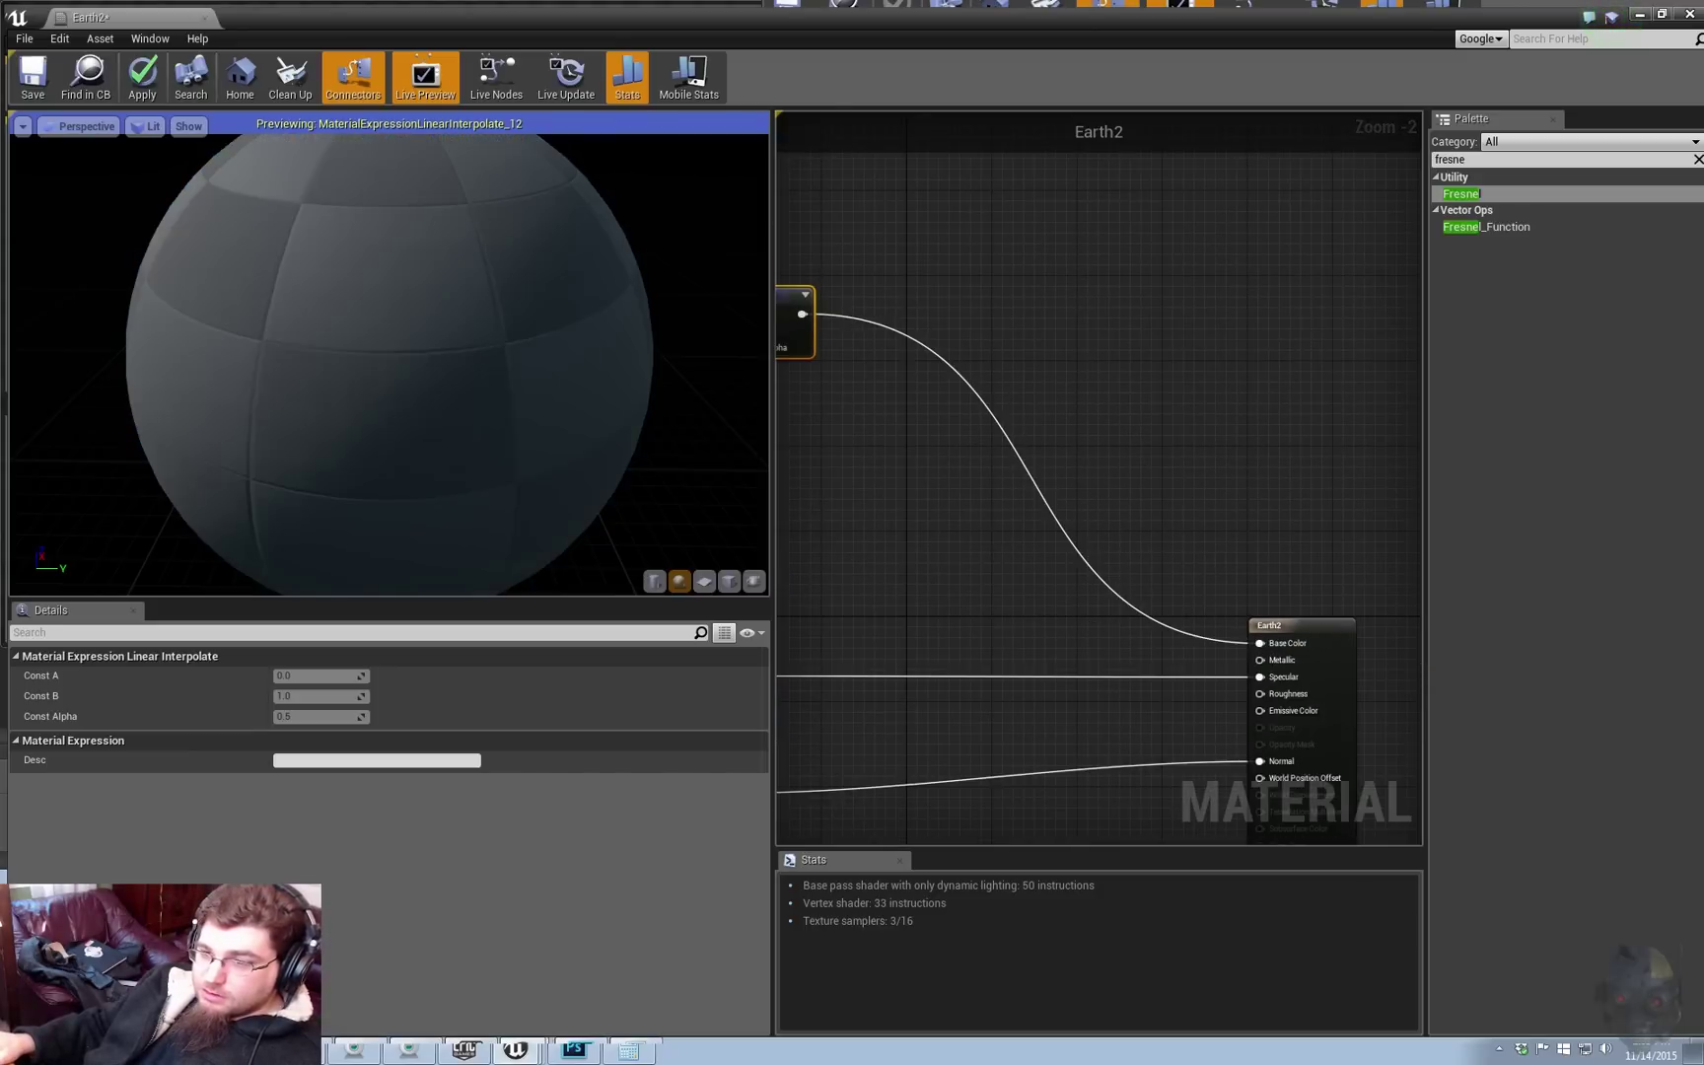
pyautogui.moveTo(1094, 513); pyautogui.dragTo(1276, 593, button='right')
pyautogui.rightClick(944, 377)
pyautogui.click(971, 383)
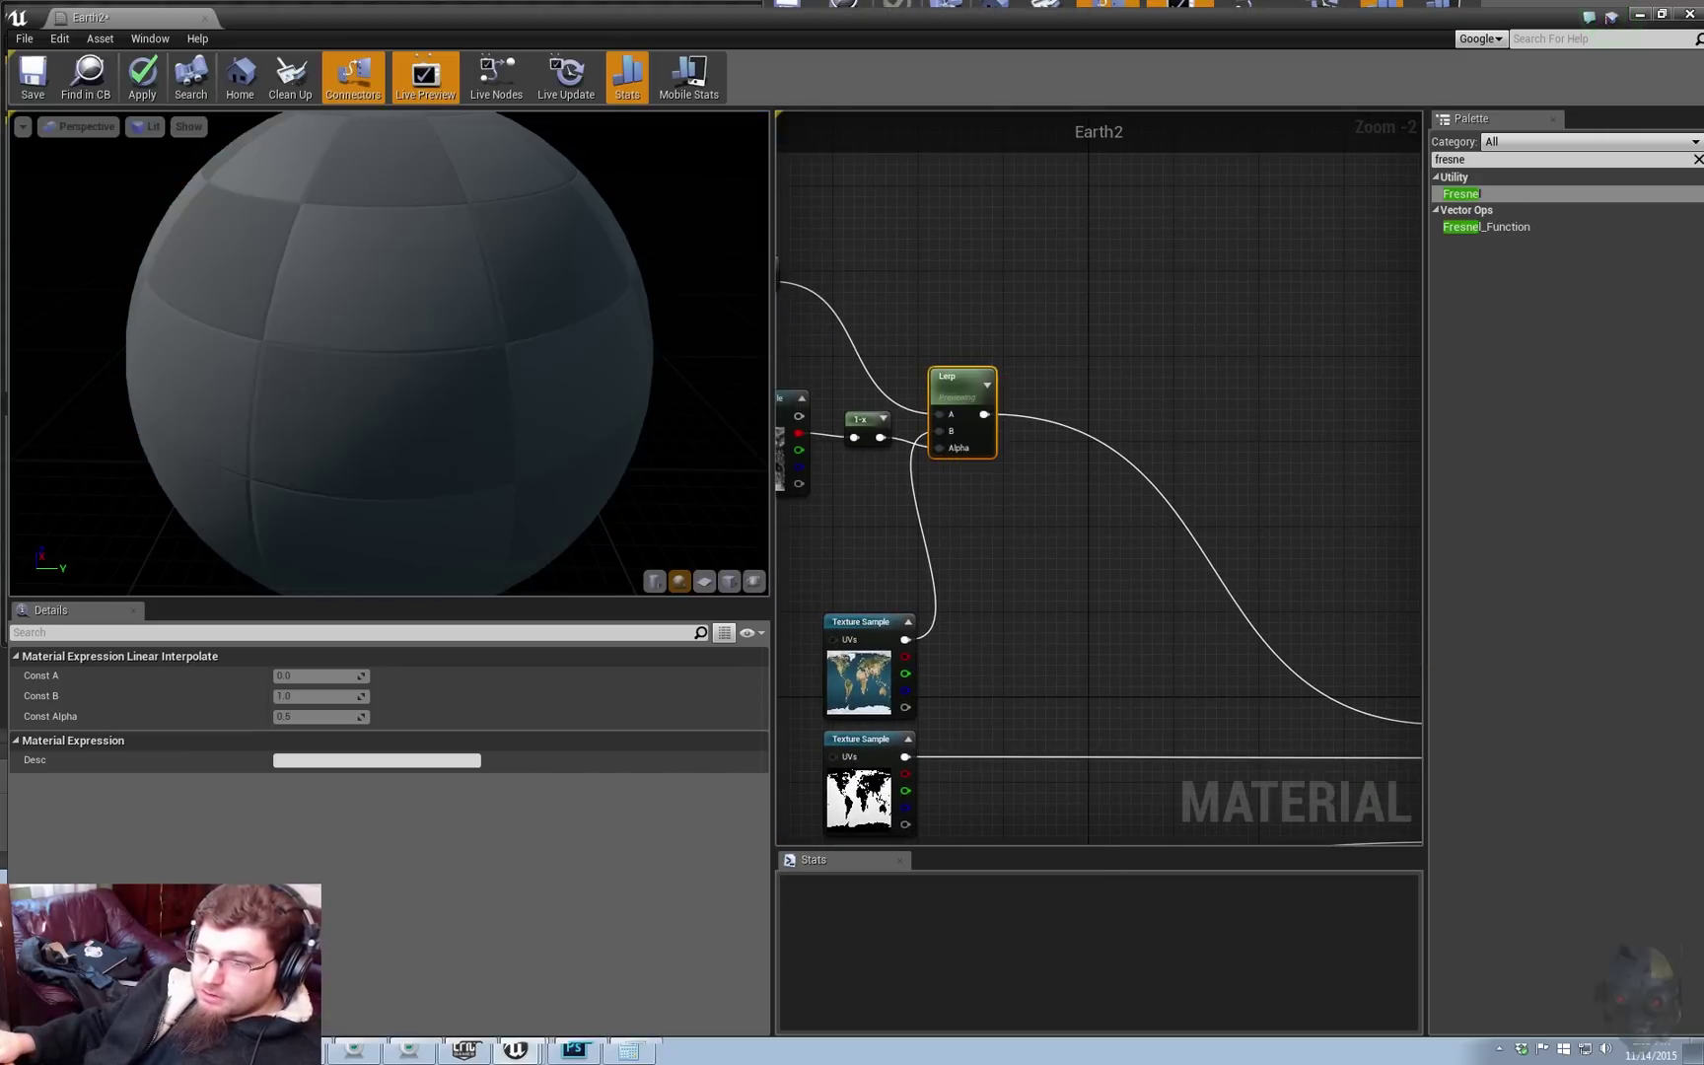
# Step: Move the Lerp closer to the material node and gather the clouds sample, 1-x and constant just above the colour map
pyautogui.moveTo(952, 377); pyautogui.dragTo(1218, 530)
pyautogui.moveTo(1023, 396); pyautogui.dragTo(1152, 432, button='right')
pyautogui.moveTo(807, 258); pyautogui.dragTo(1026, 538)
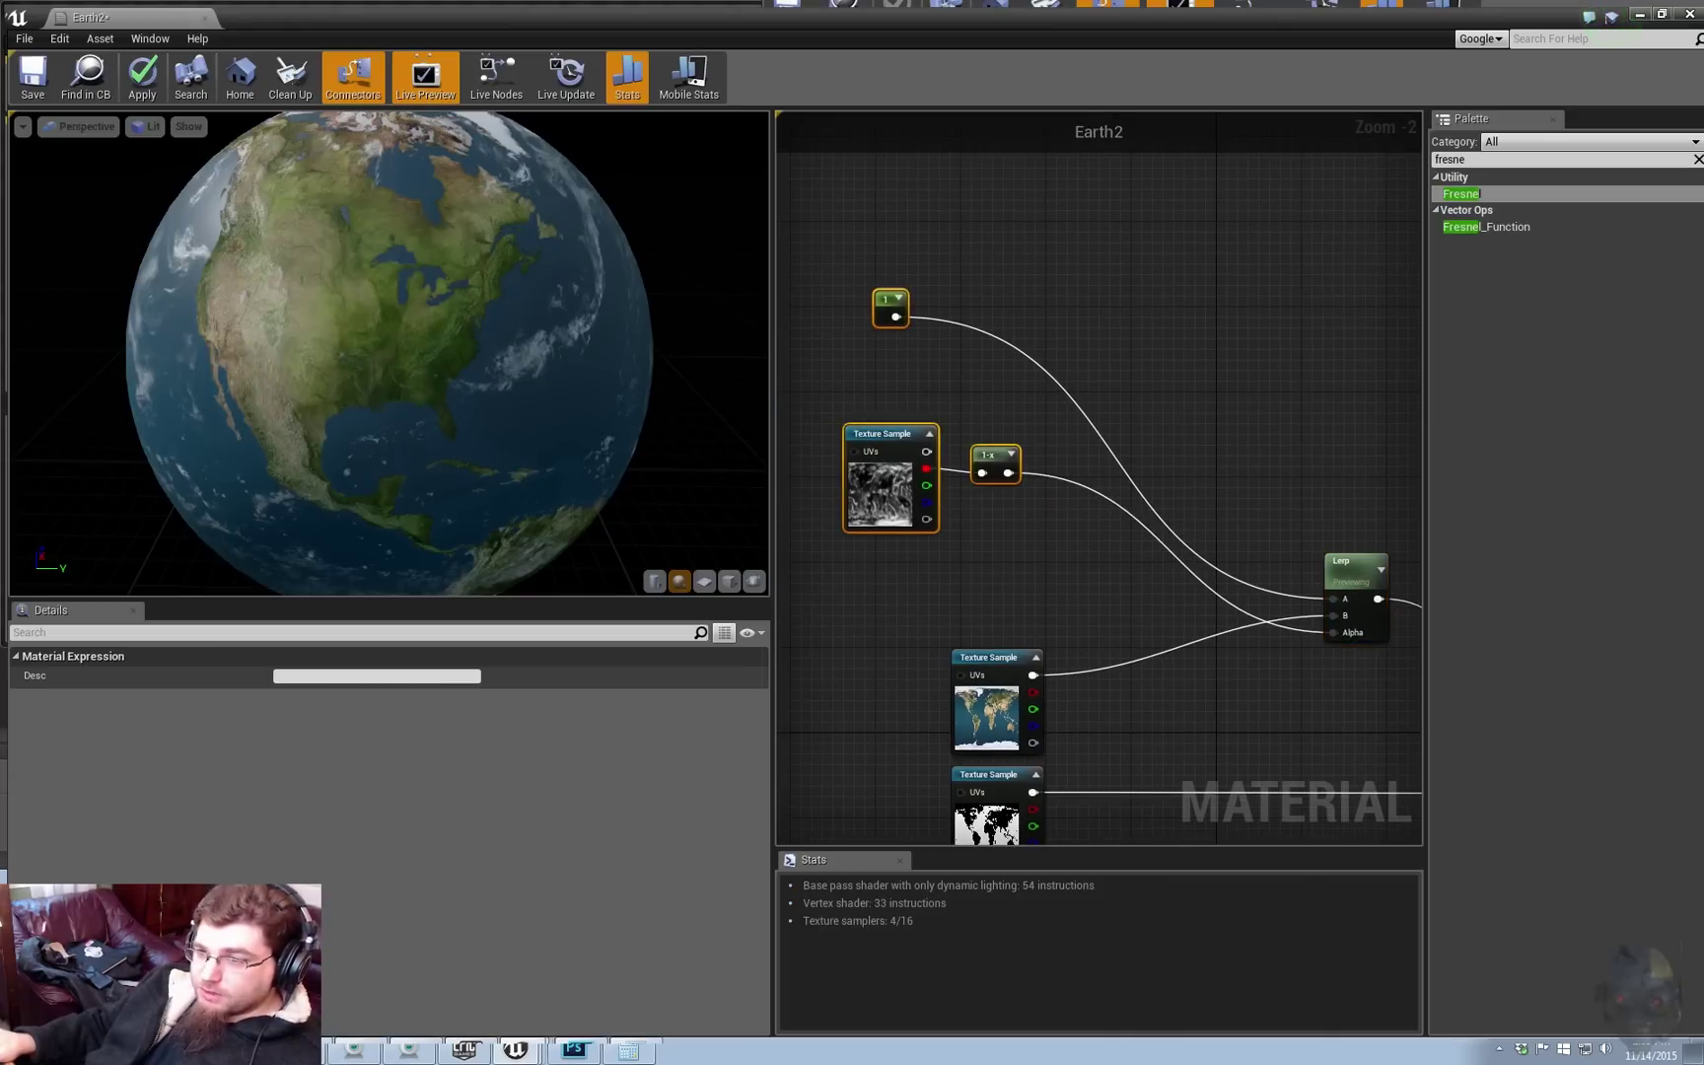
pyautogui.moveTo(990, 456); pyautogui.dragTo(1107, 564)
pyautogui.click(1220, 444)
pyautogui.moveTo(1220, 444); pyautogui.dragTo(1037, 425, button='right')
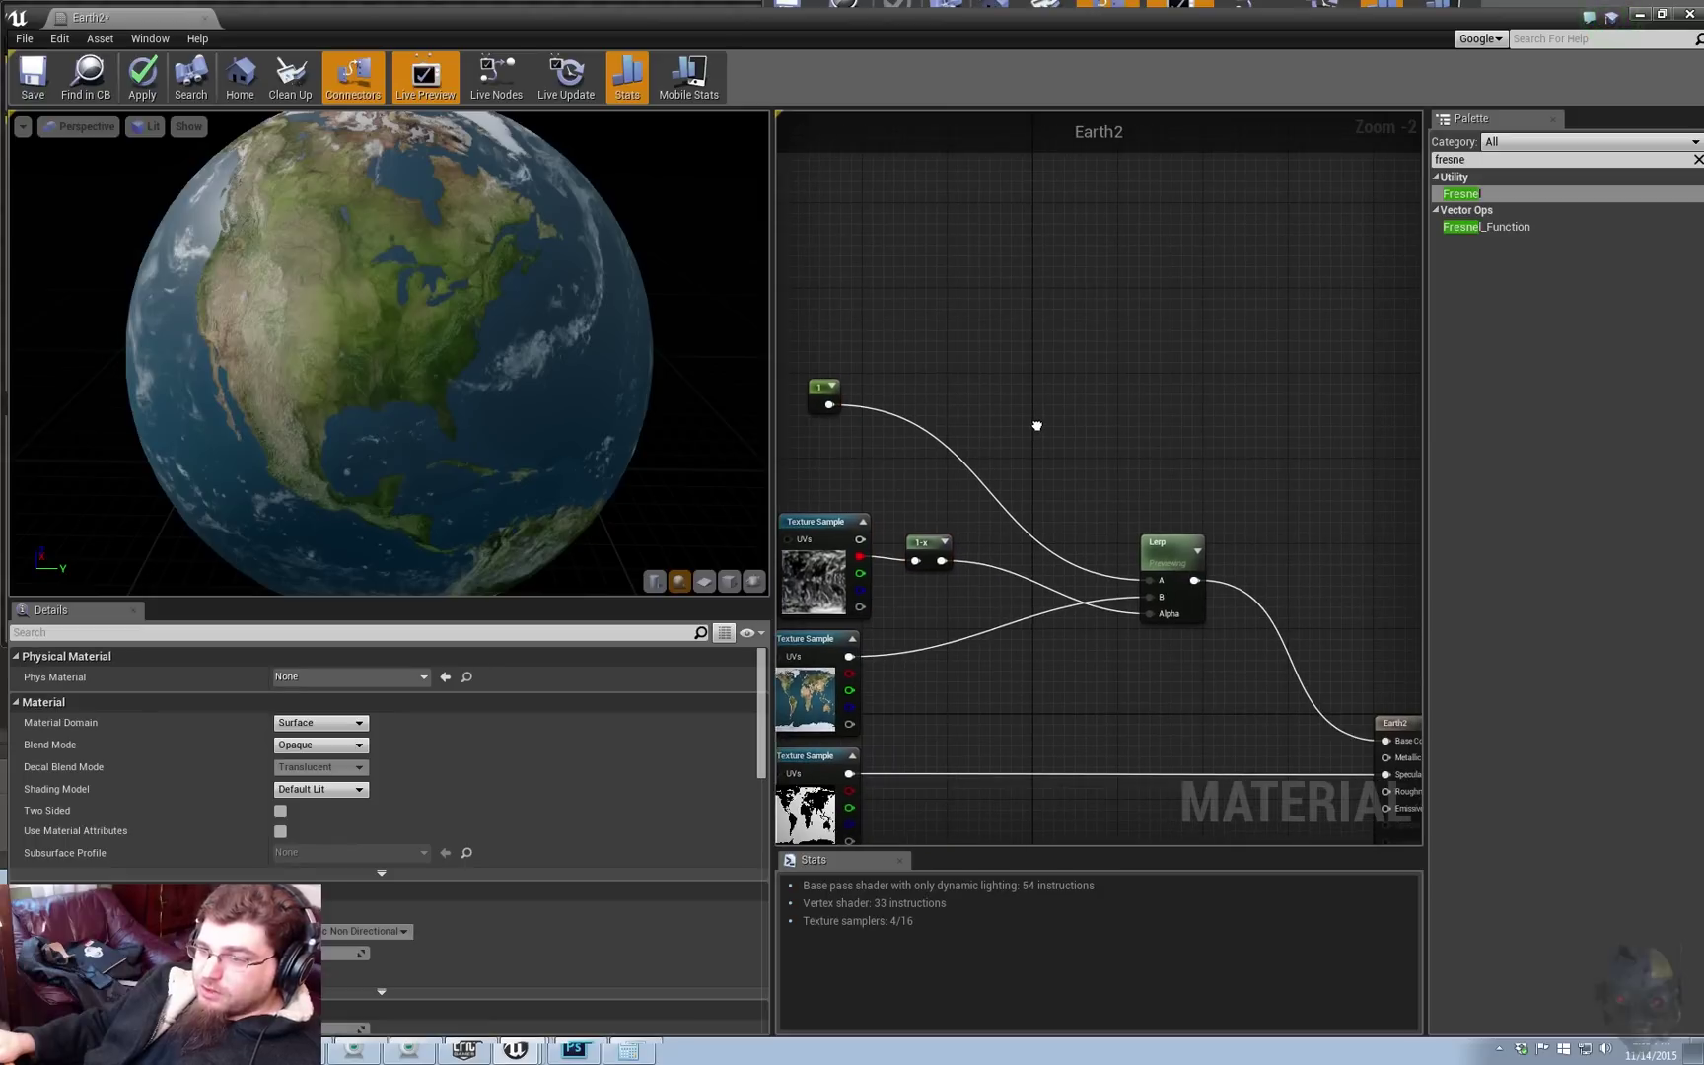
pyautogui.moveTo(818, 387); pyautogui.dragTo(917, 501)
pyautogui.click(1036, 434)
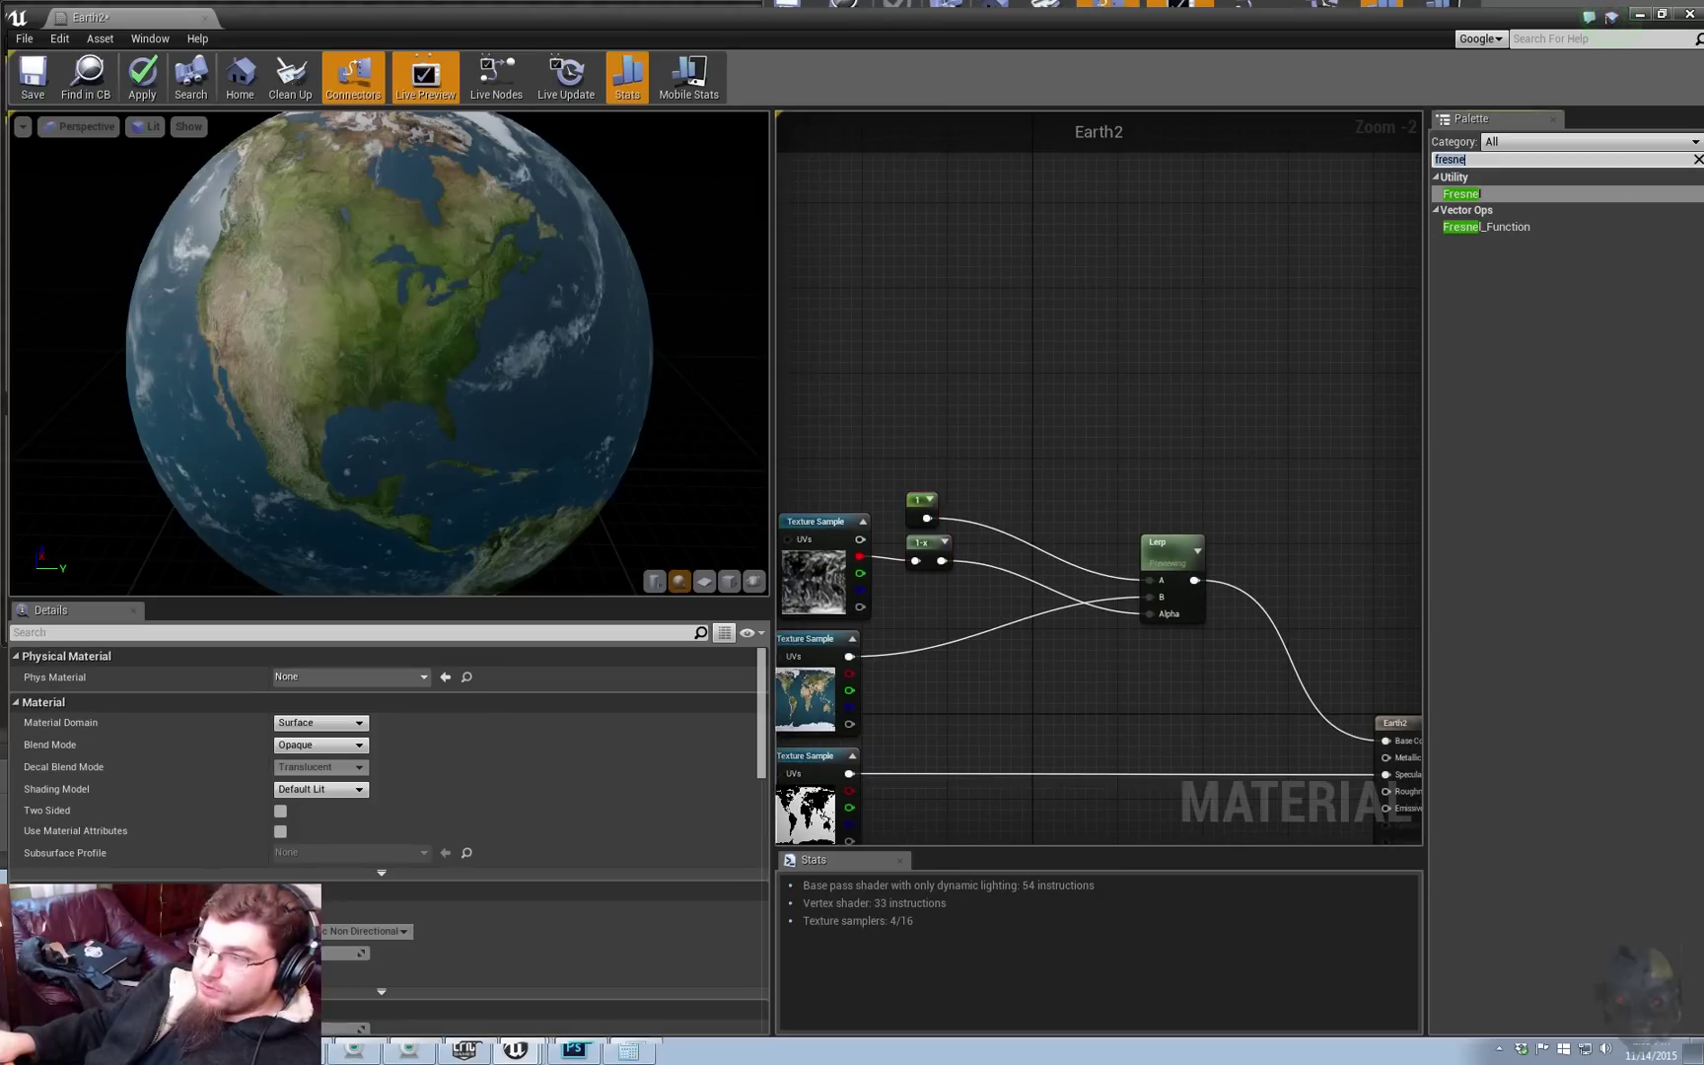
# Step: Add a Fresnel node with Base Reflect Fraction 0 and place it above and left of the clouds sample
pyautogui.moveTo(1462, 194); pyautogui.dragTo(852, 274)
pyautogui.moveTo(898, 349); pyautogui.dragTo(1038, 384, button='right')
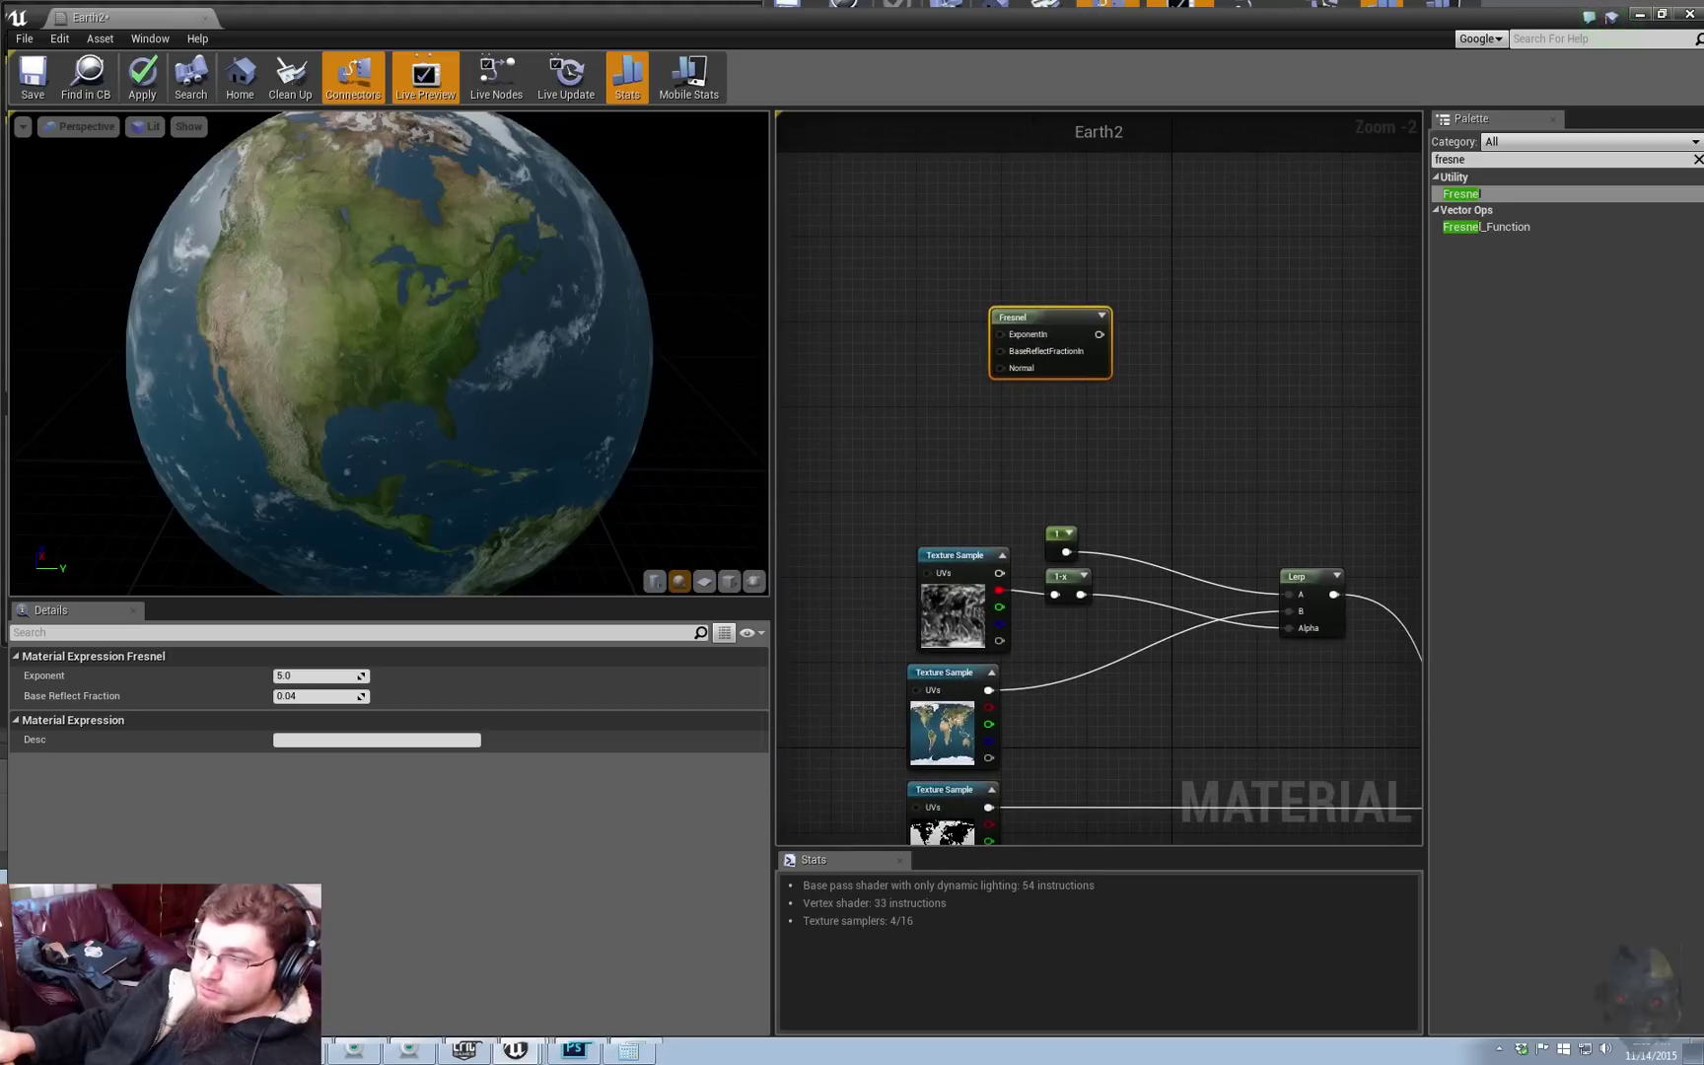
pyautogui.click(308, 696)
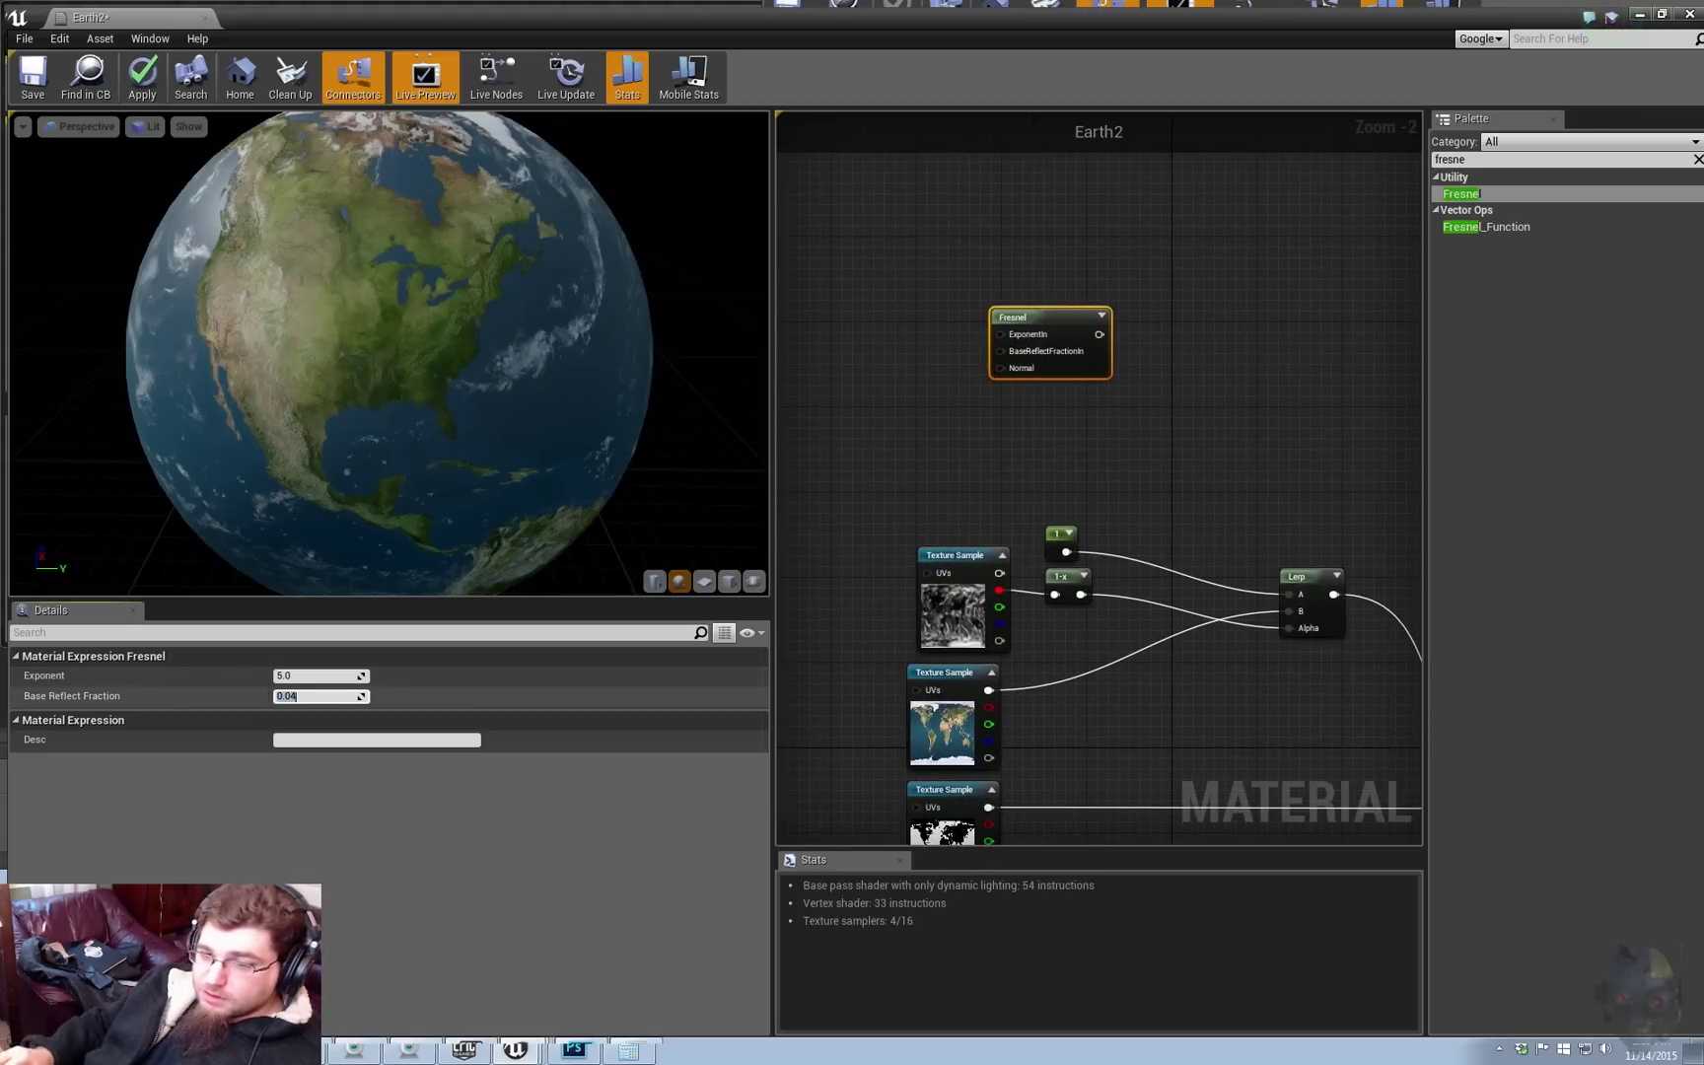
pyautogui.write('0')
pyautogui.press('Return')
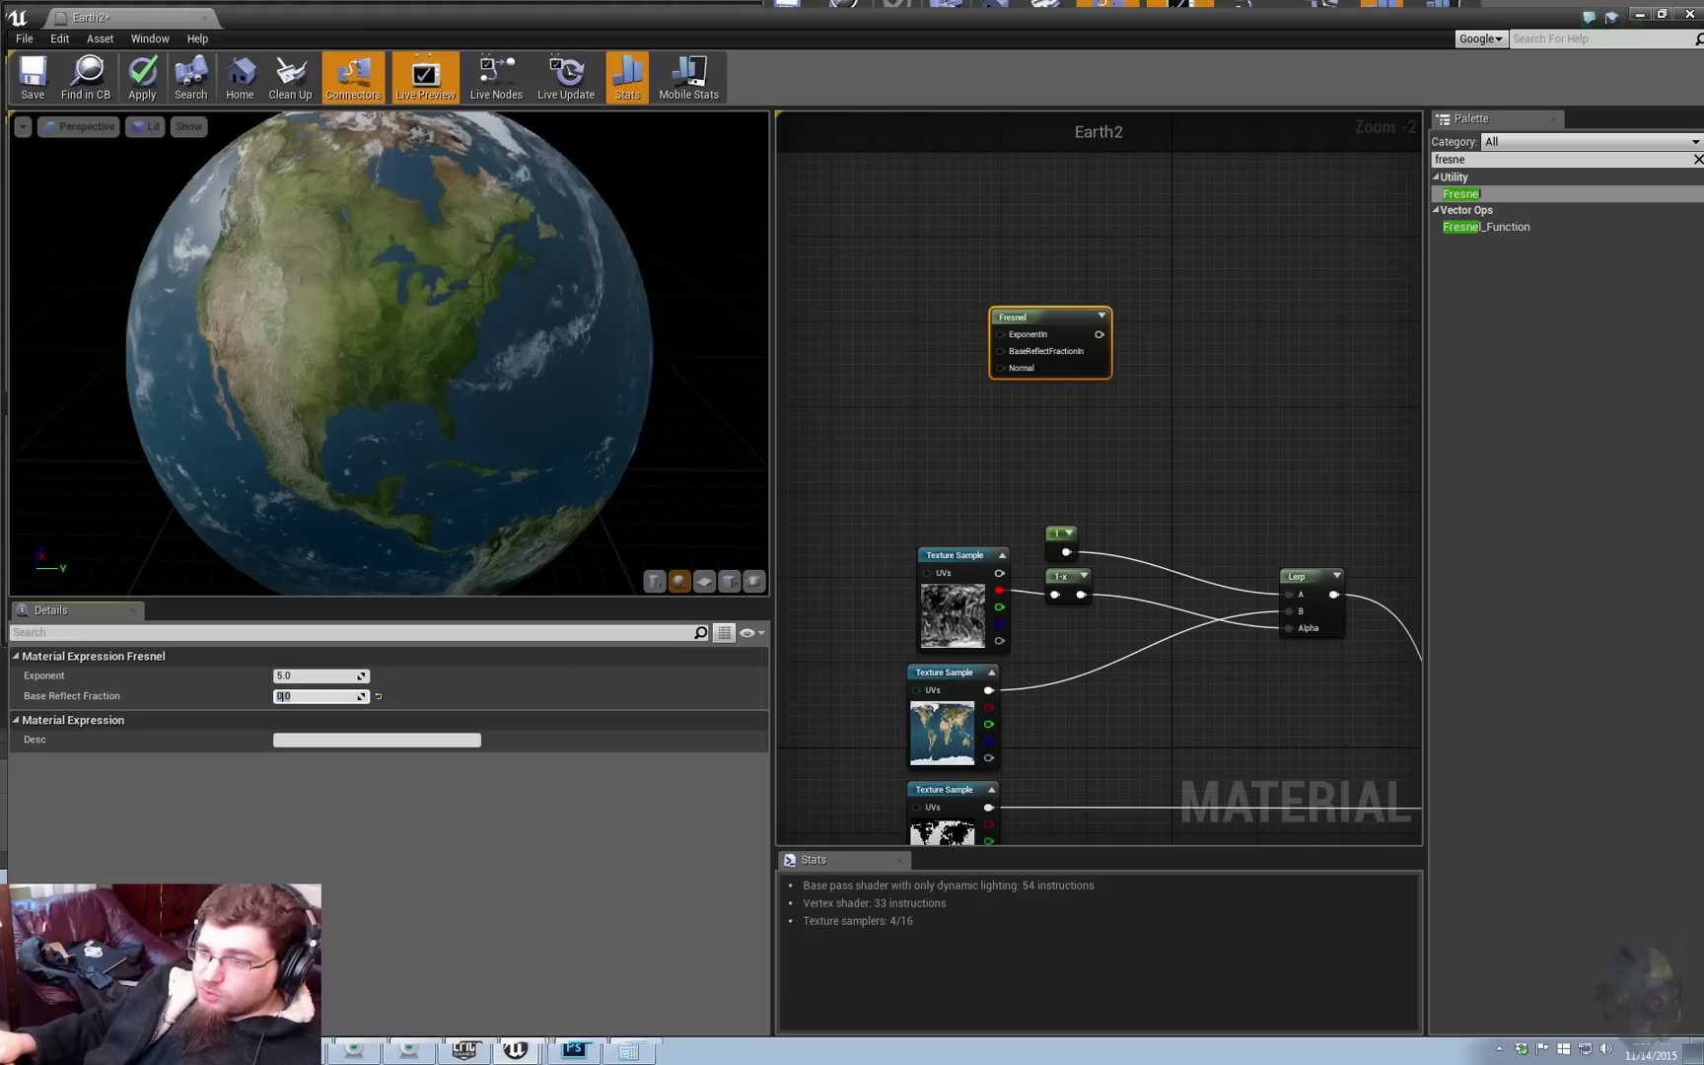
pyautogui.moveTo(1036, 317); pyautogui.dragTo(867, 406)
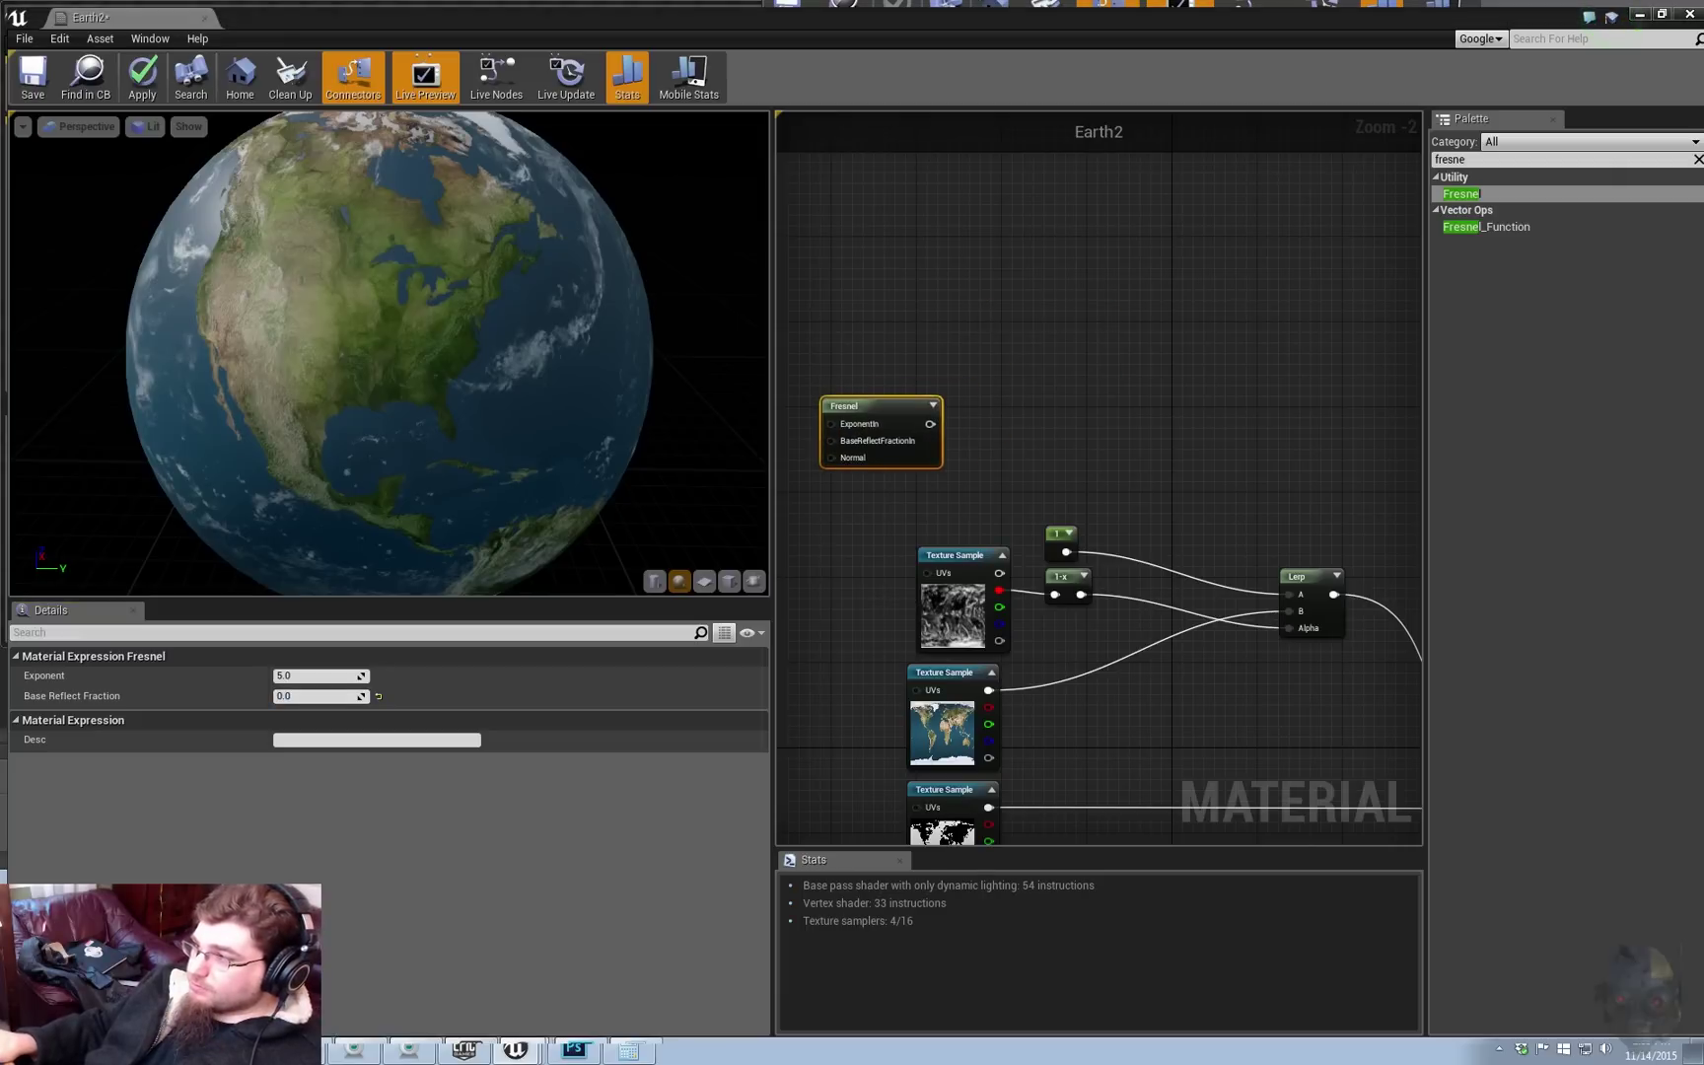
# Step: Add a second Lerp node above the existing one, to the right of the Fresnel node
pyautogui.rightClick(1280, 300)
pyautogui.write('l')
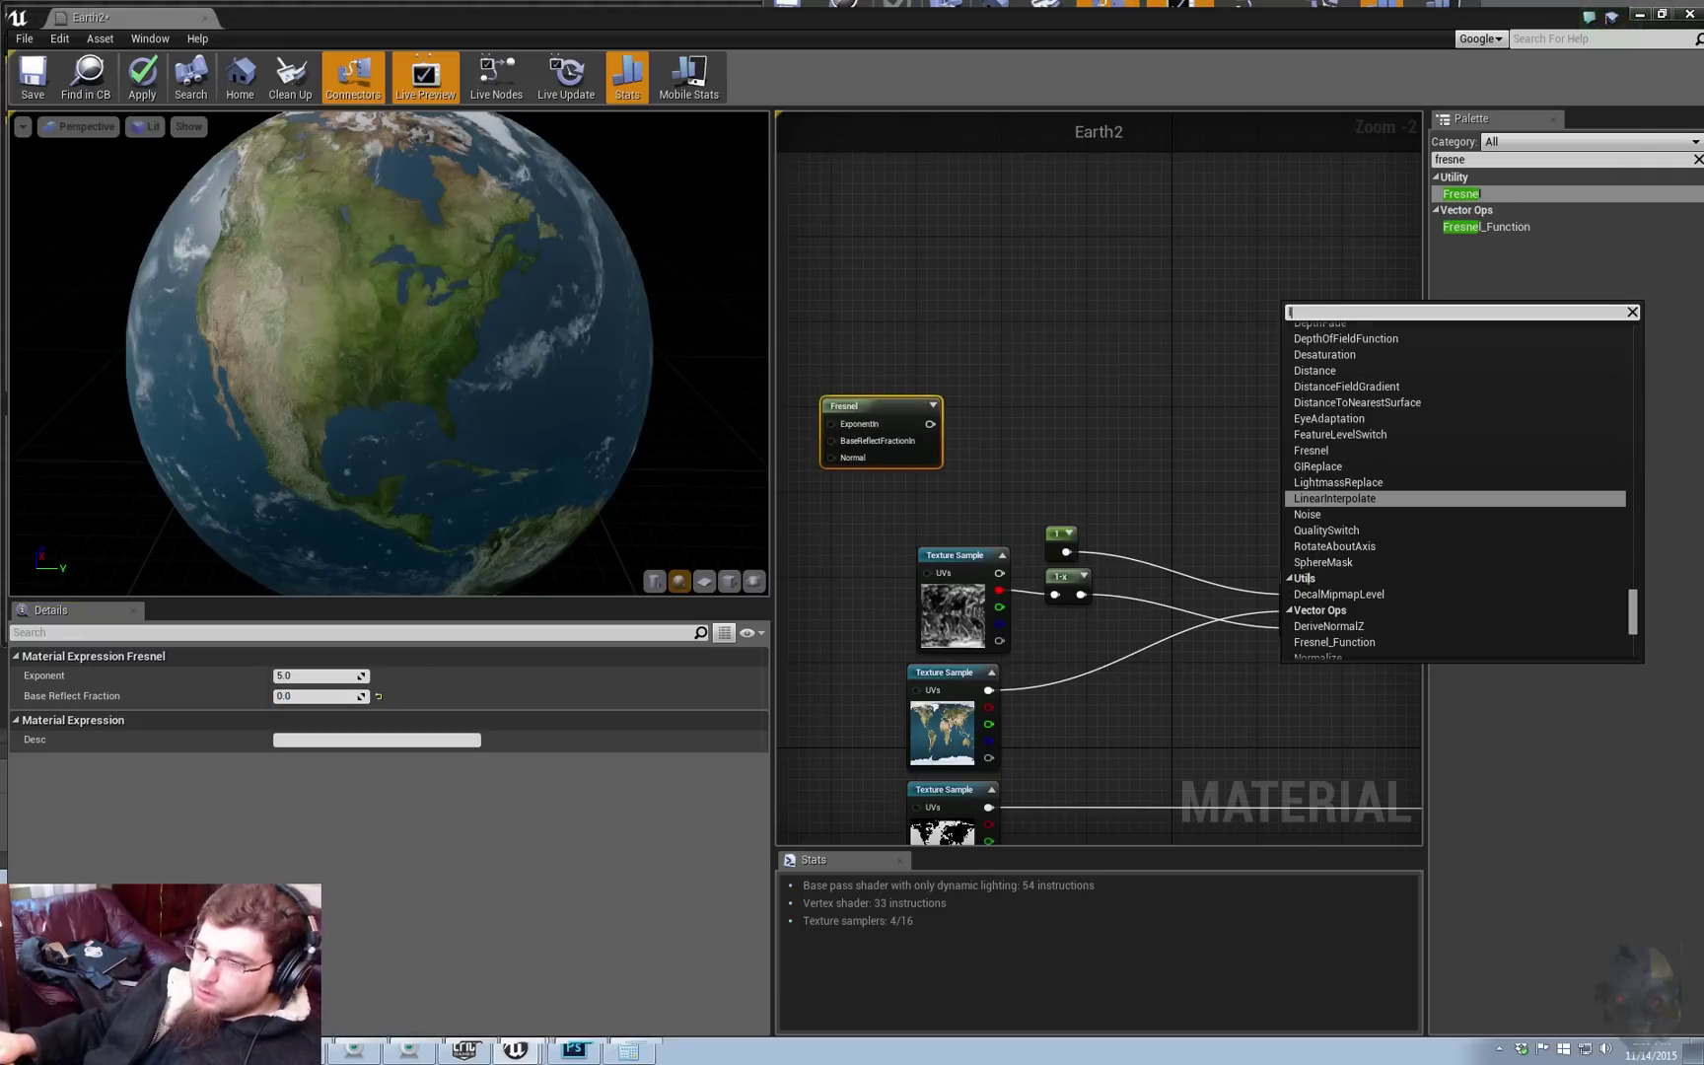
pyautogui.click(1232, 325)
pyautogui.click(1129, 348)
pyautogui.moveTo(1136, 234); pyautogui.dragTo(1139, 311, button='right')
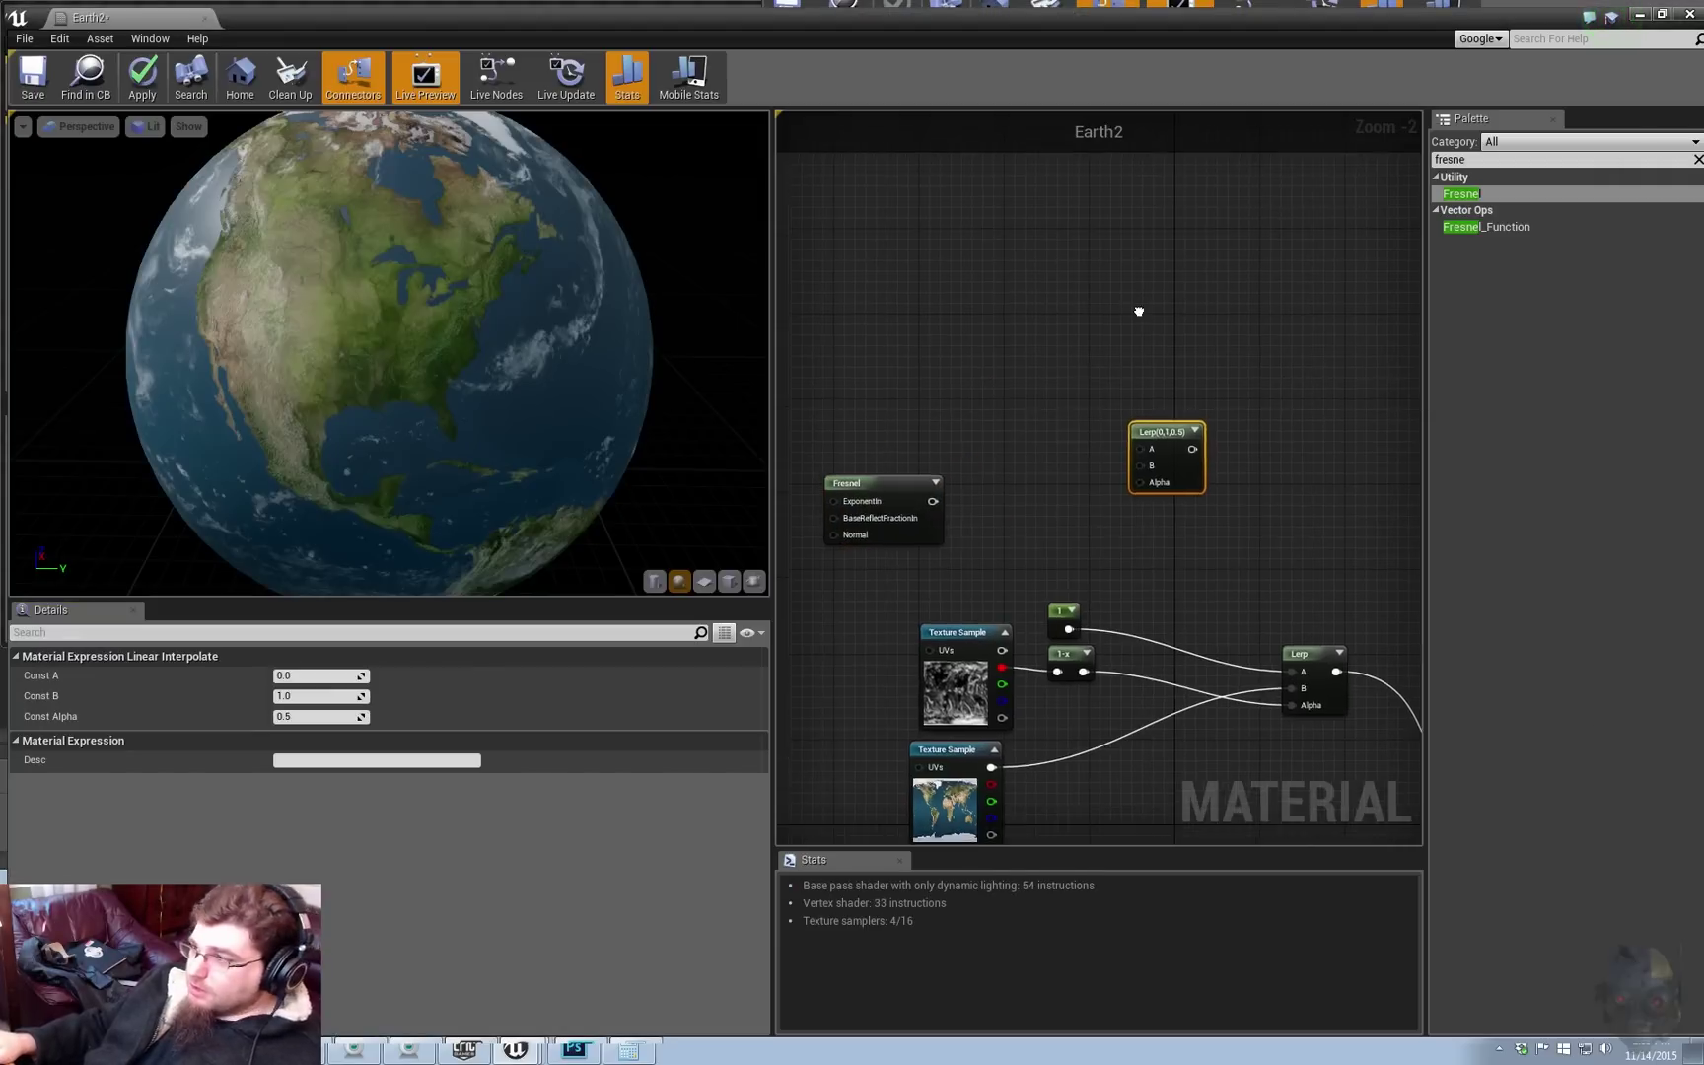
# Step: Connect the Fresnel output to the new Lerp's Alpha and add two Constant3Vector nodes above the Fresnel node
pyautogui.moveTo(933, 501); pyautogui.dragTo(1141, 482)
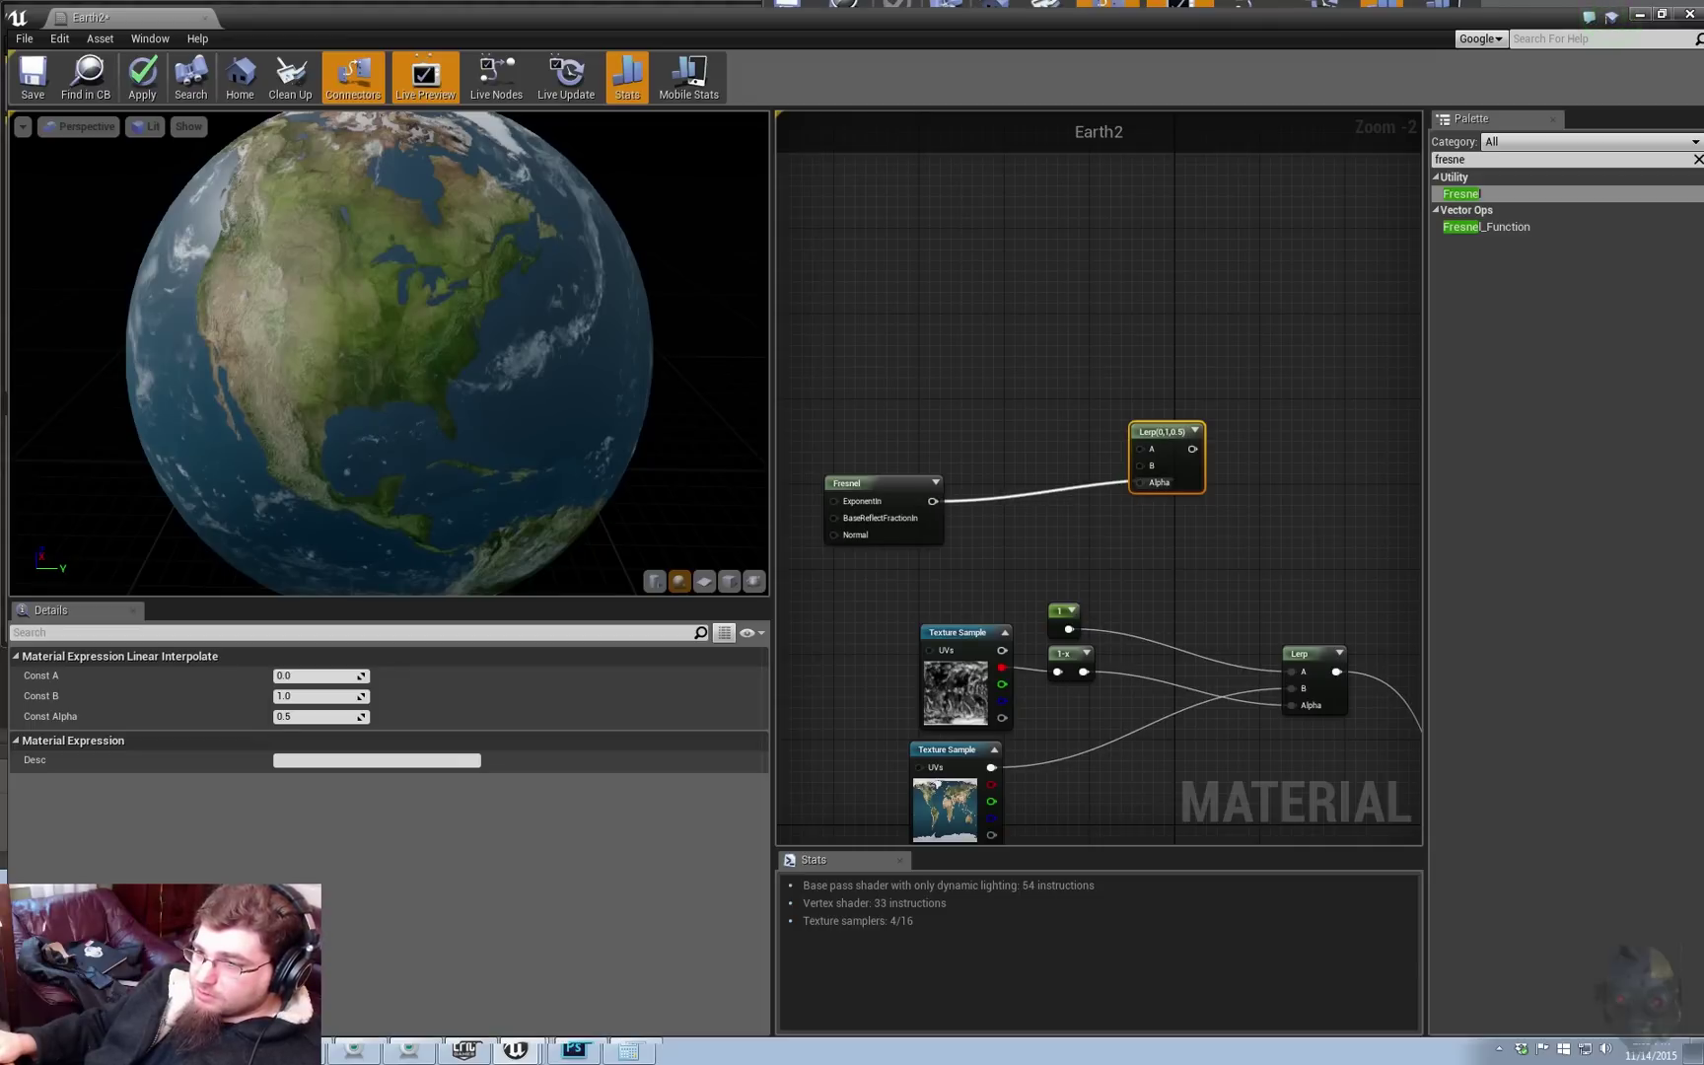
pyautogui.moveTo(970, 342); pyautogui.dragTo(1117, 451, button='right')
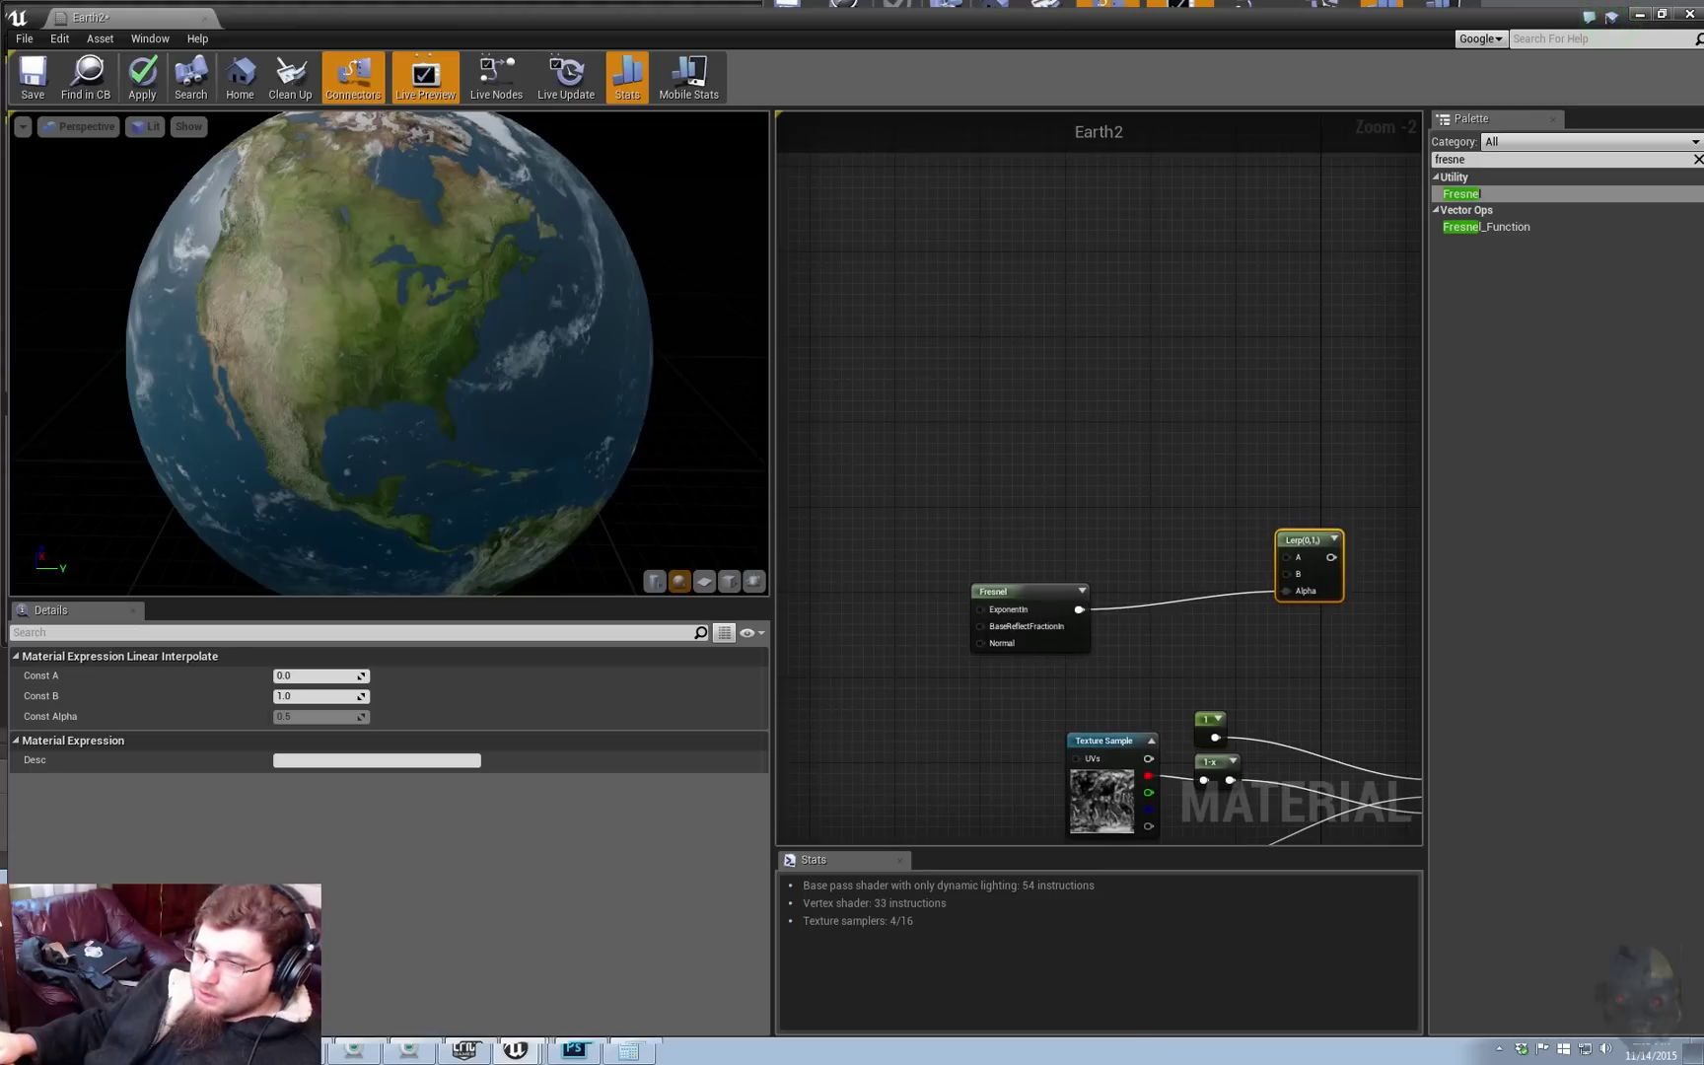
pyautogui.press('3')
pyautogui.click(1034, 325)
pyautogui.click(1070, 483)
pyautogui.click(1079, 357)
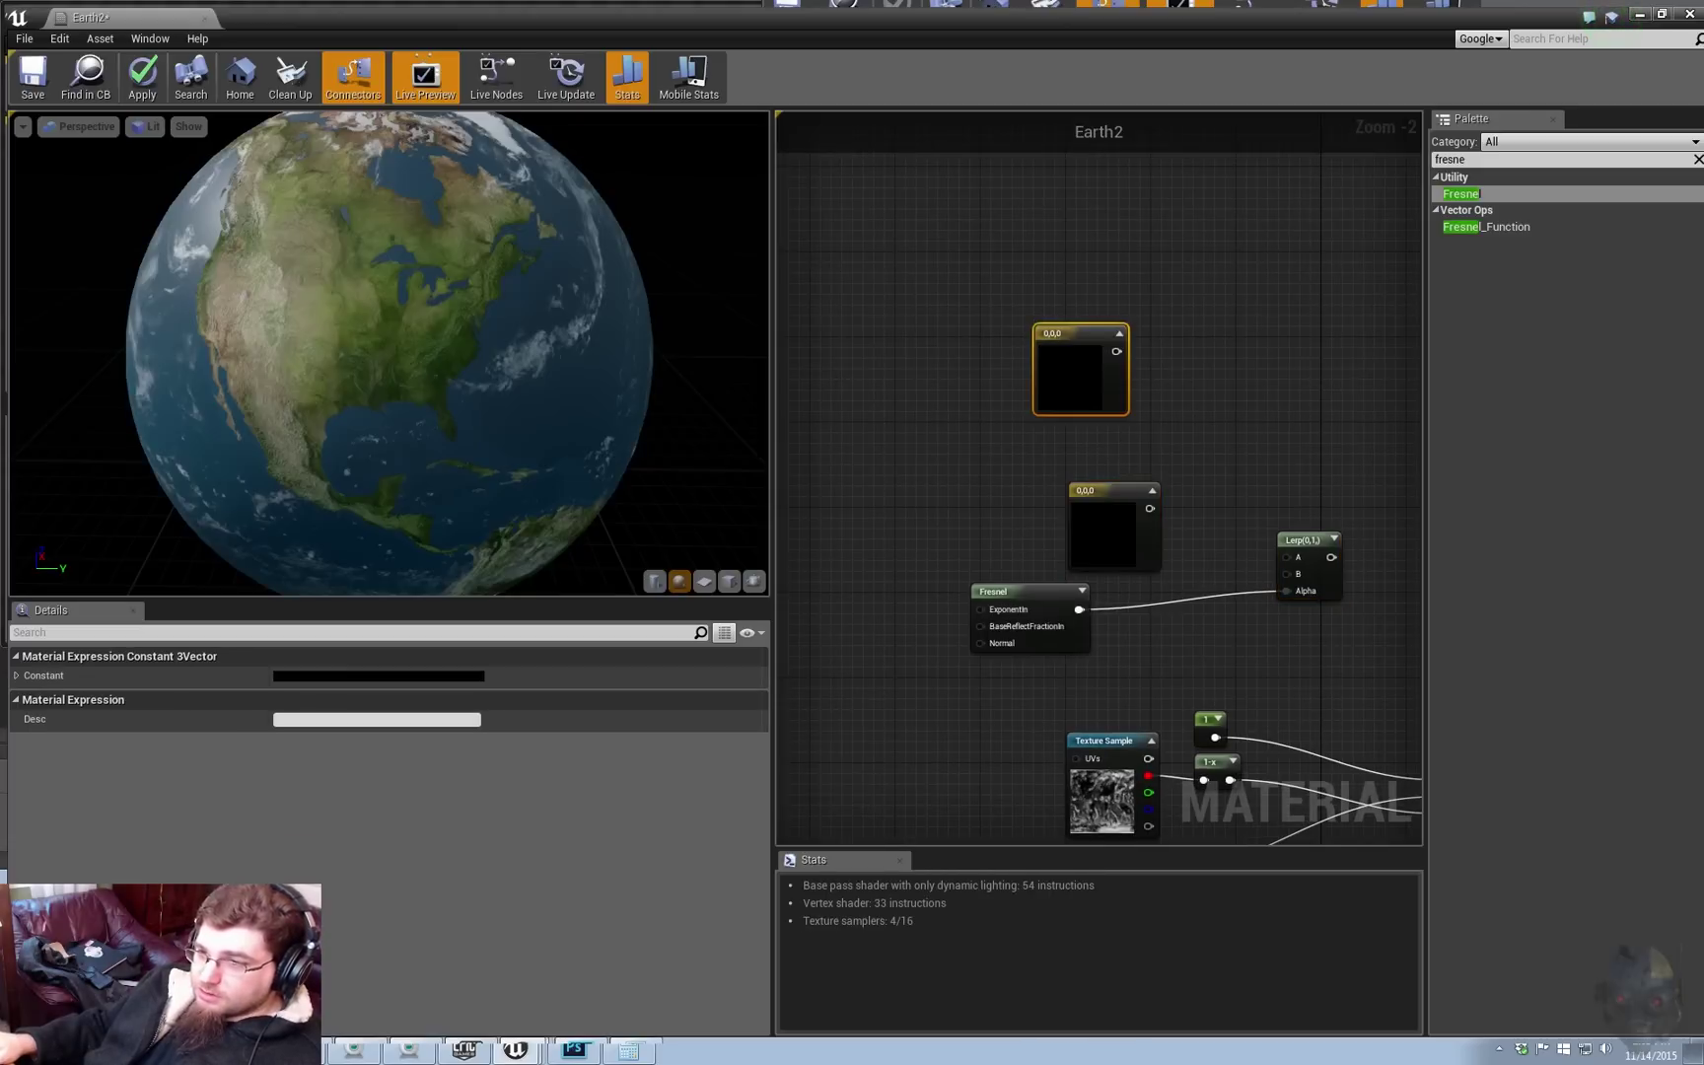
# Step: Set the upper Constant3Vector to a saturated blue with R 0, G 0.515, B 1
pyautogui.click(379, 676)
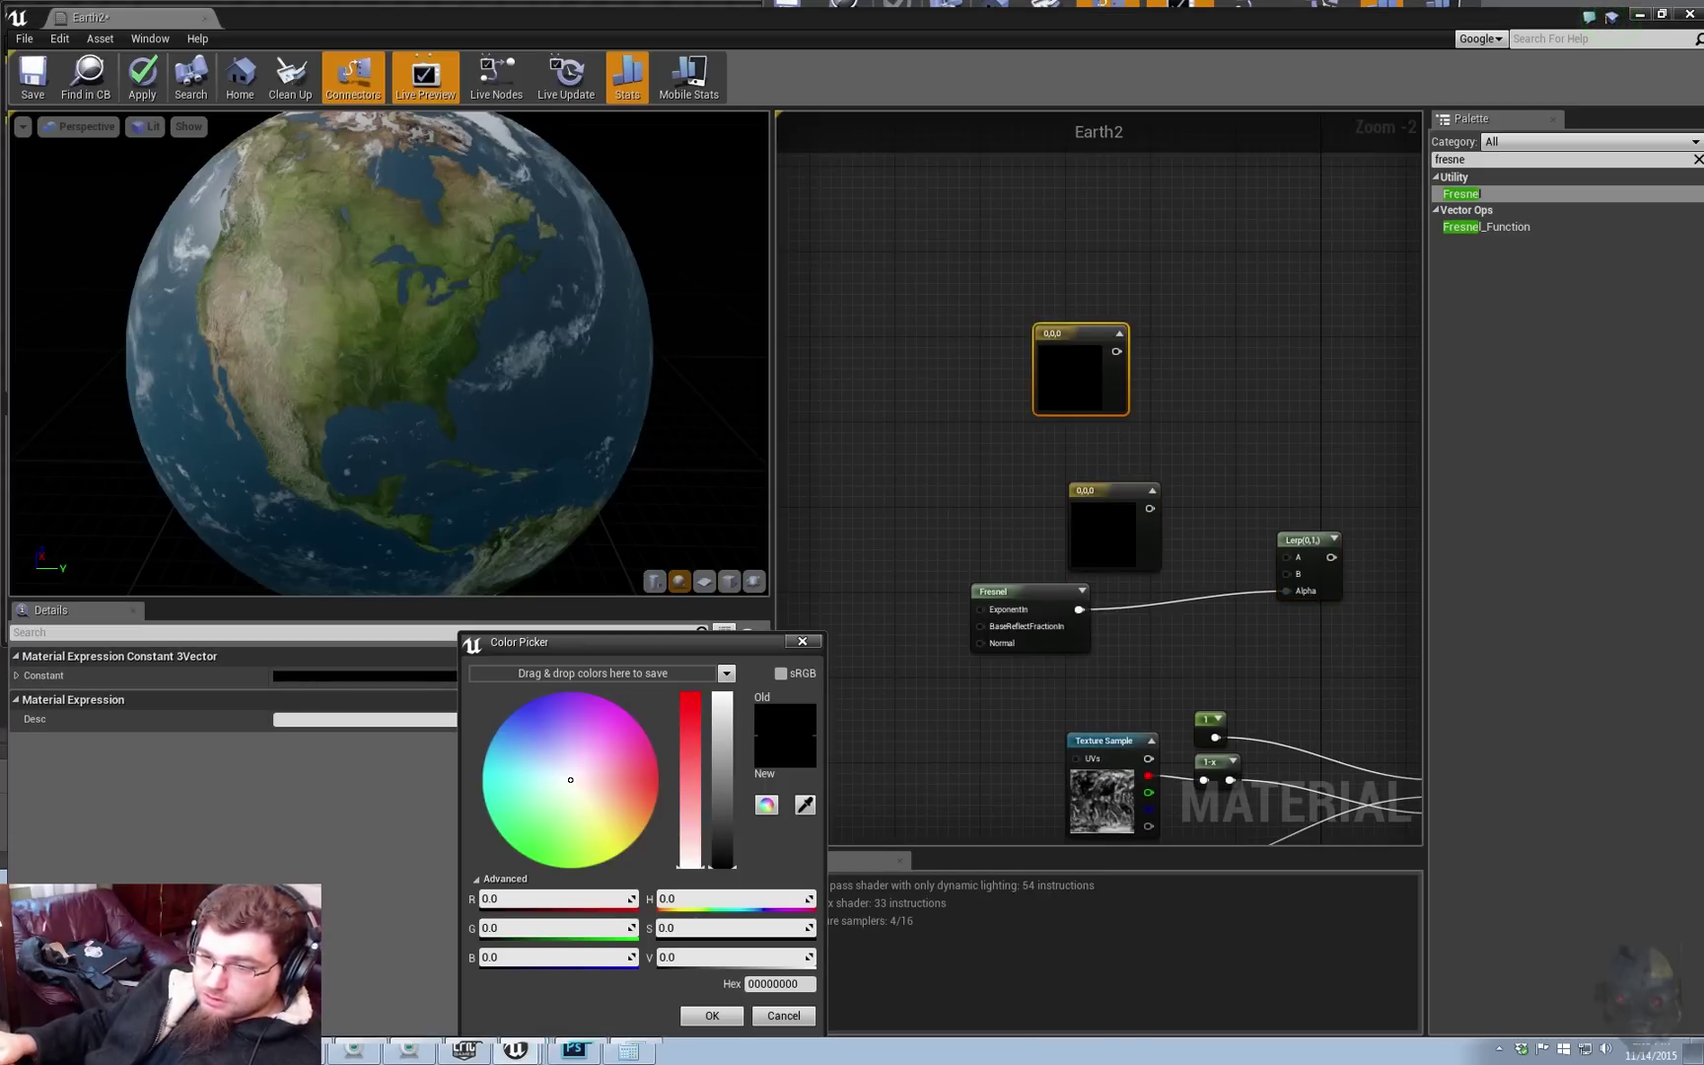
pyautogui.click(485, 759)
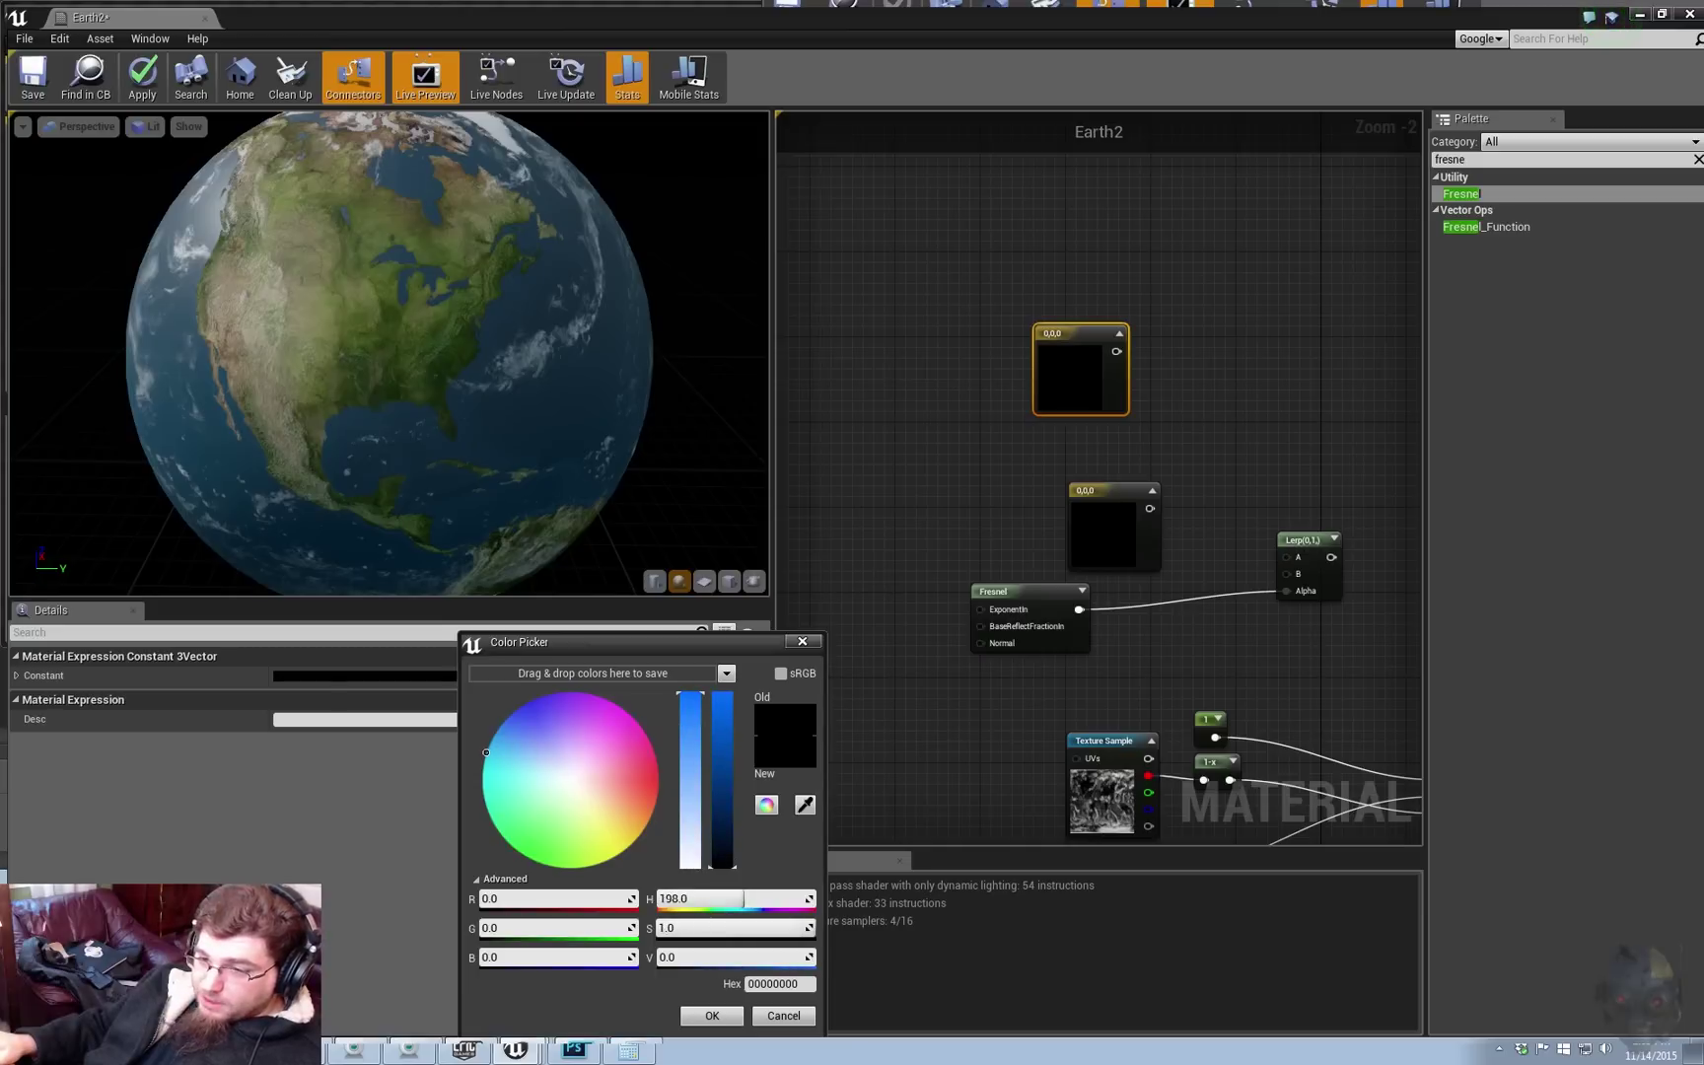
pyautogui.moveTo(722, 867); pyautogui.dragTo(722, 693)
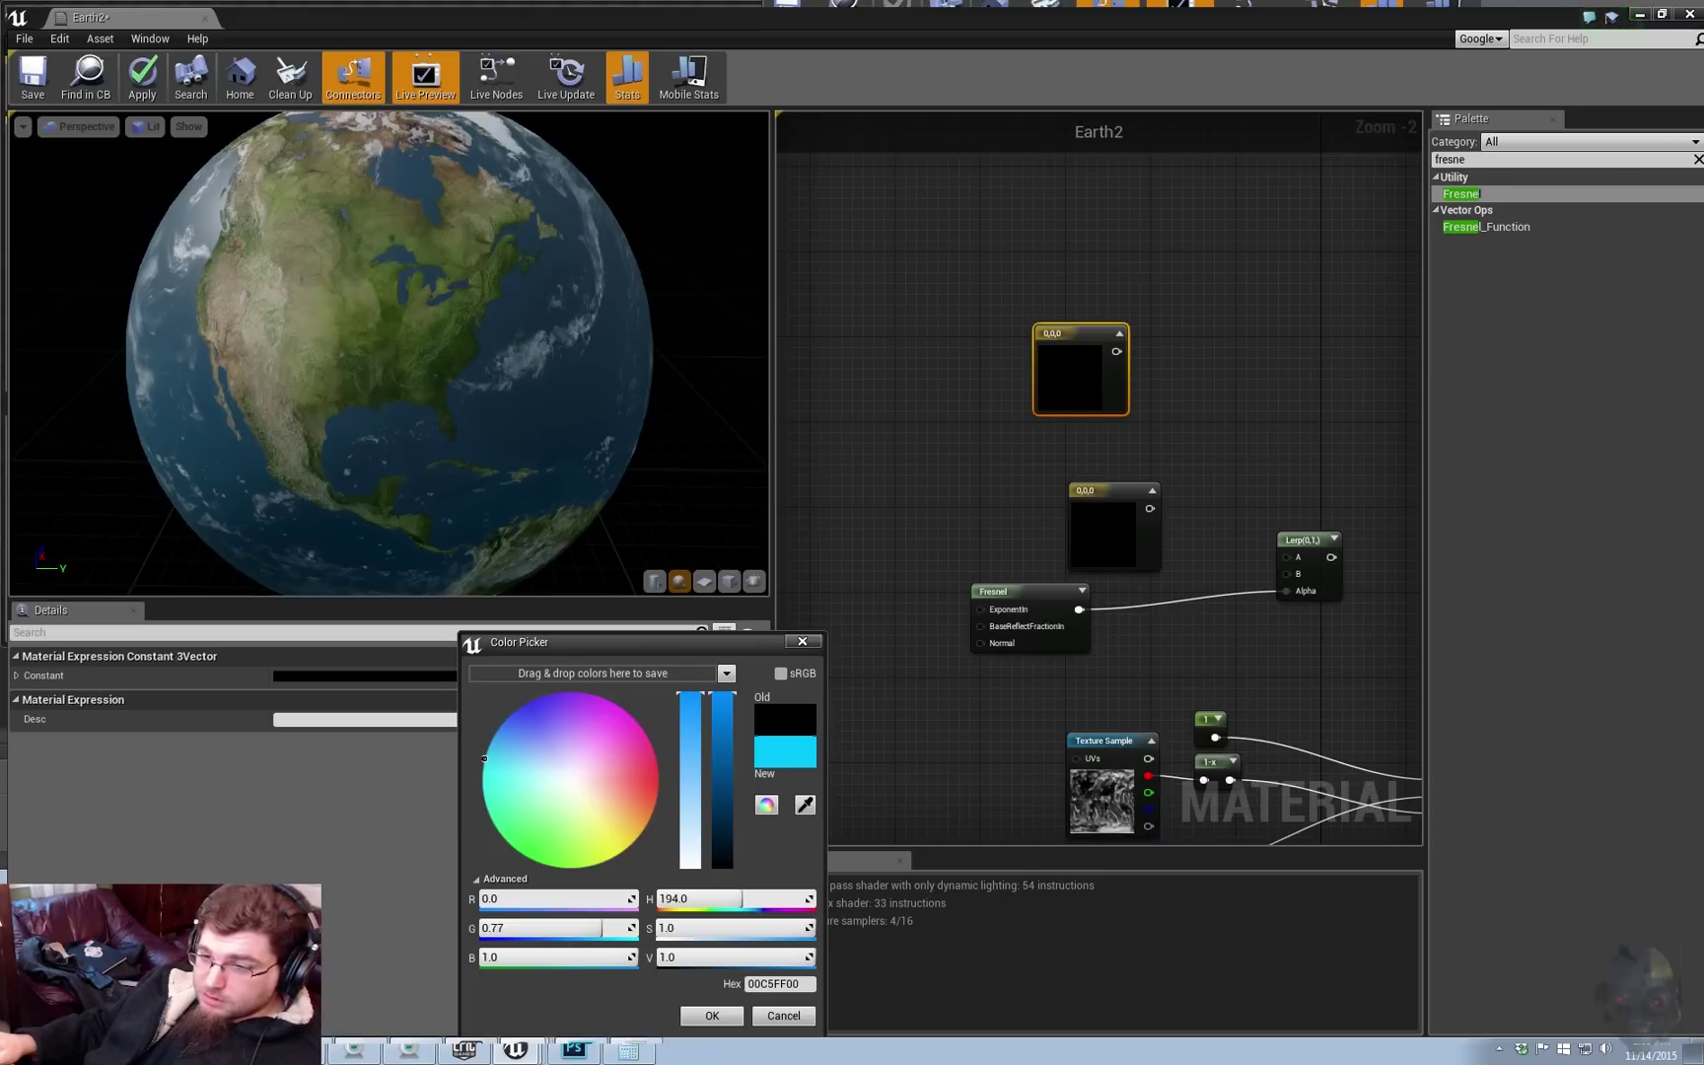
pyautogui.moveTo(484, 759); pyautogui.dragTo(495, 739)
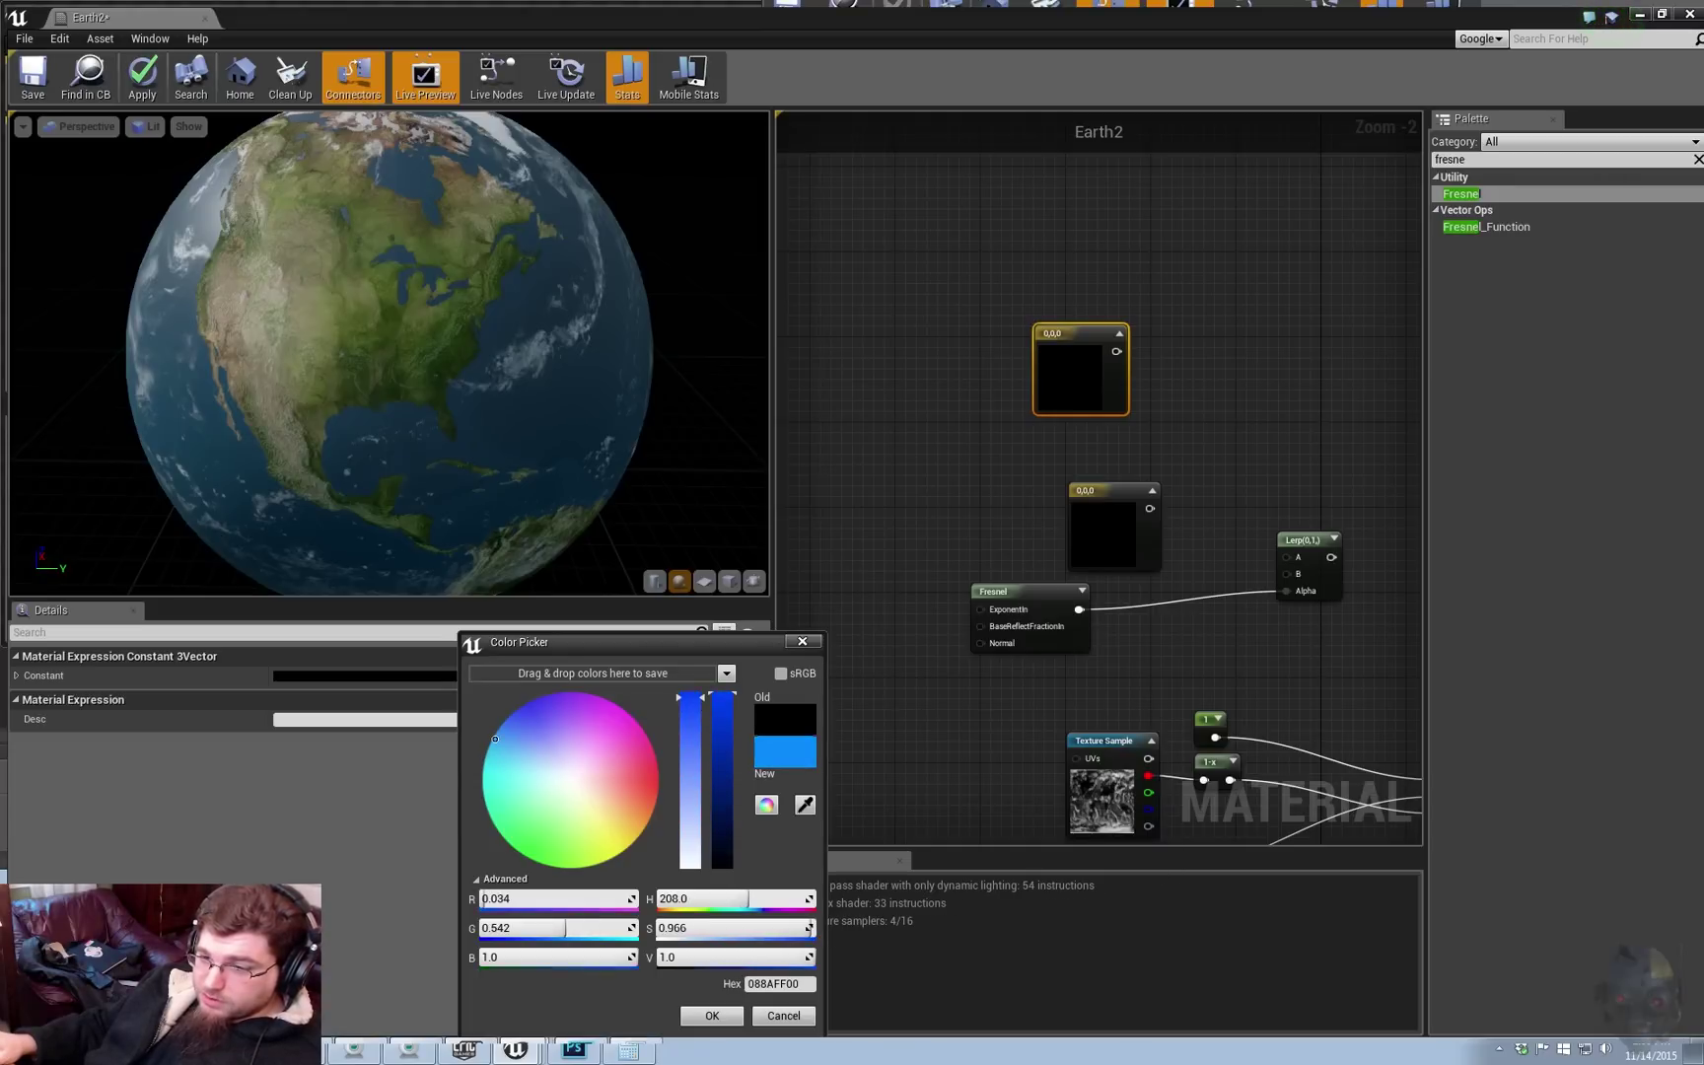
pyautogui.click(711, 1016)
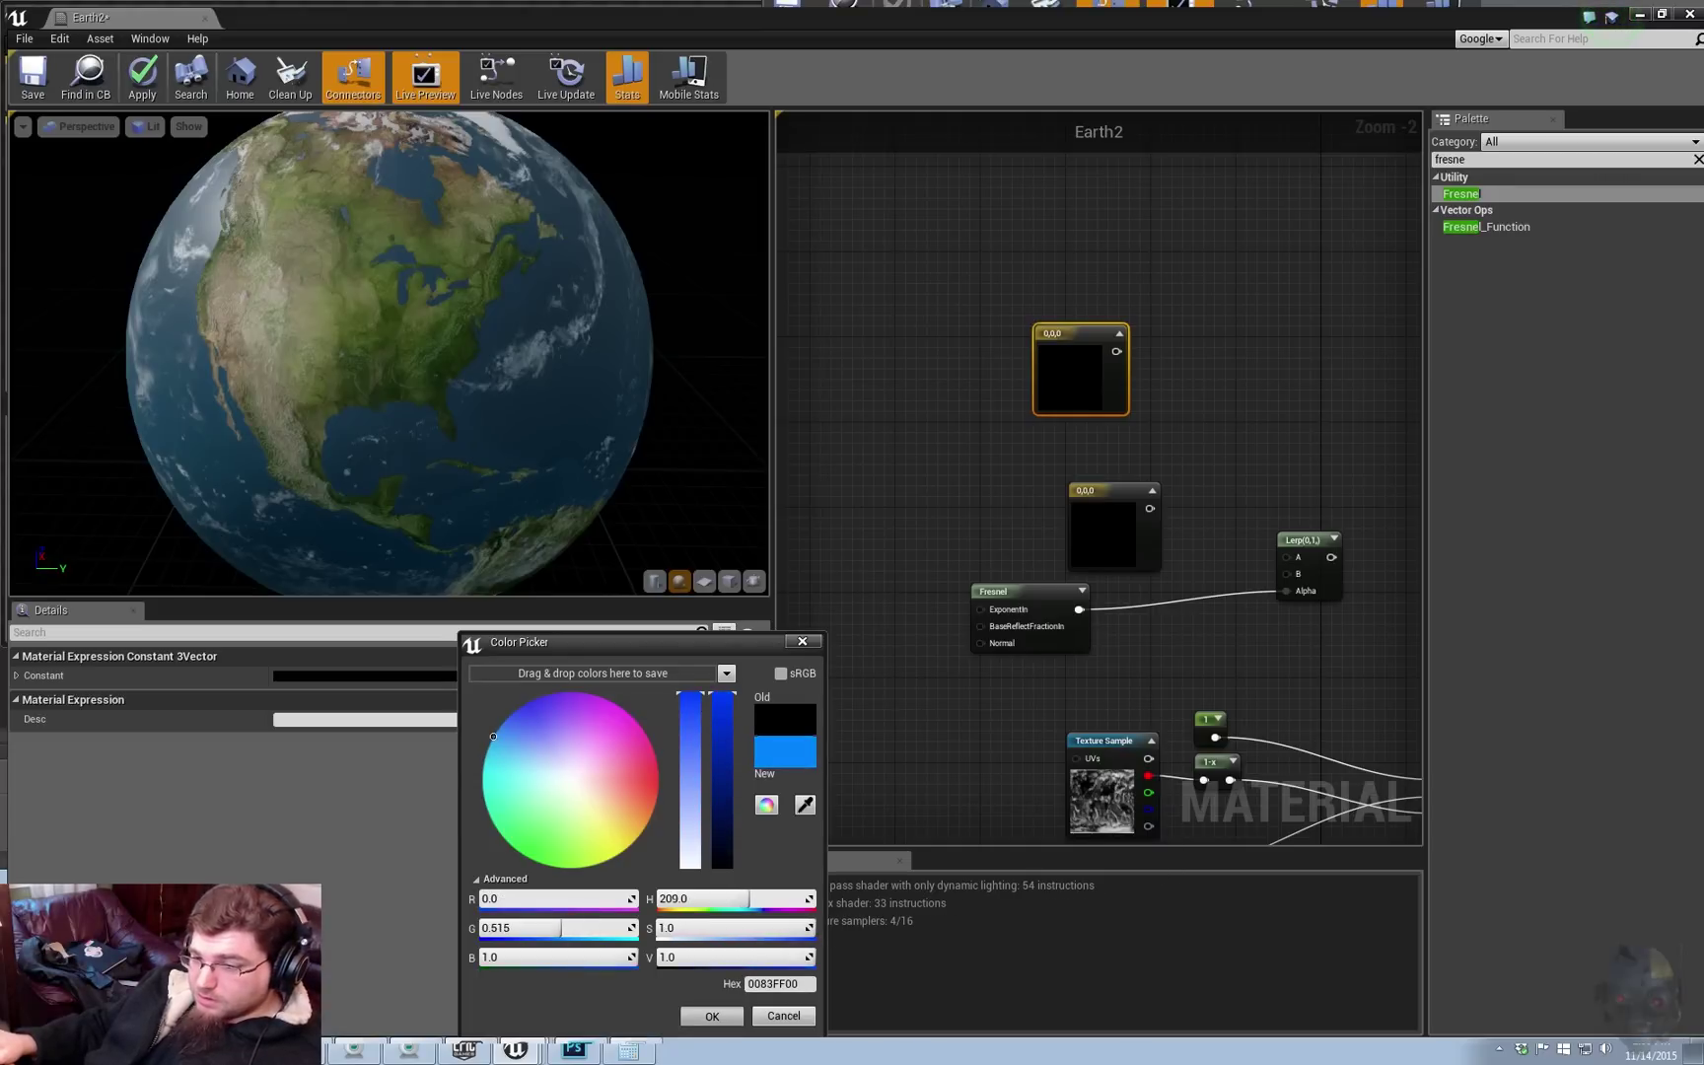
pyautogui.moveTo(1244, 524); pyautogui.dragTo(1100, 525, button='right')
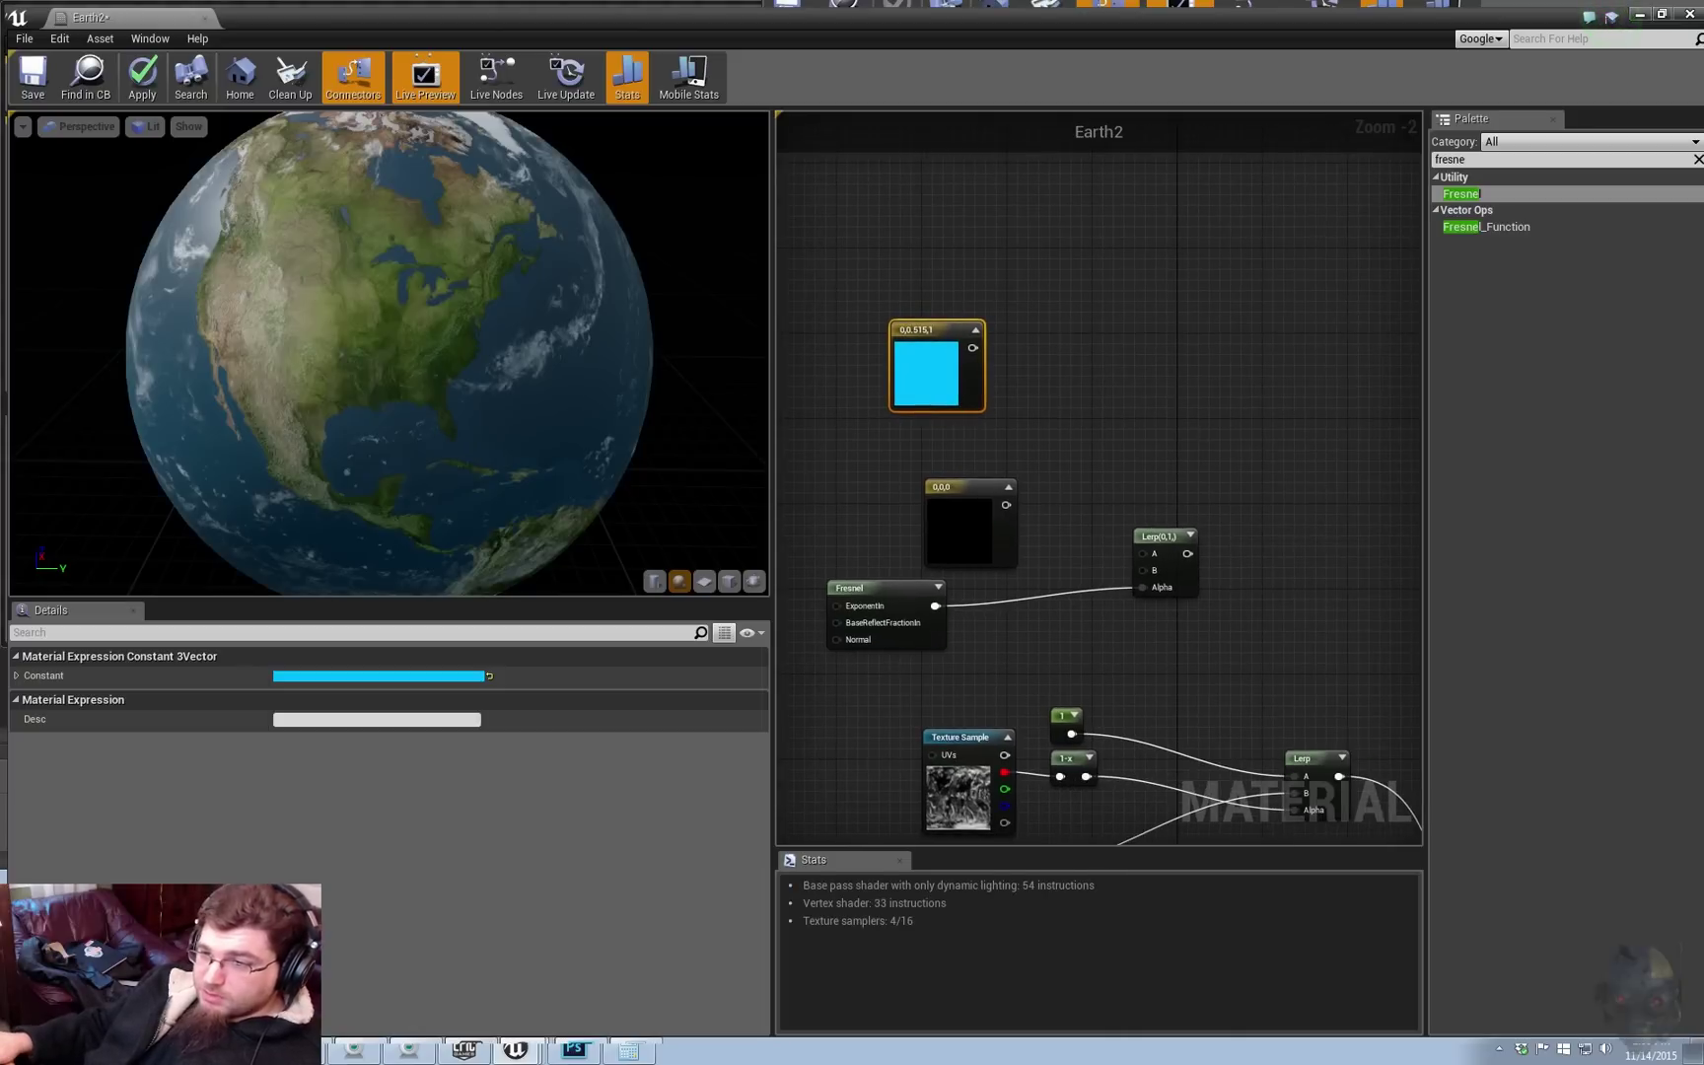
# Step: Set the lower Constant3Vector to a pale blue with R 0.762, G 0.942, B 1
pyautogui.doubleClick(953, 527)
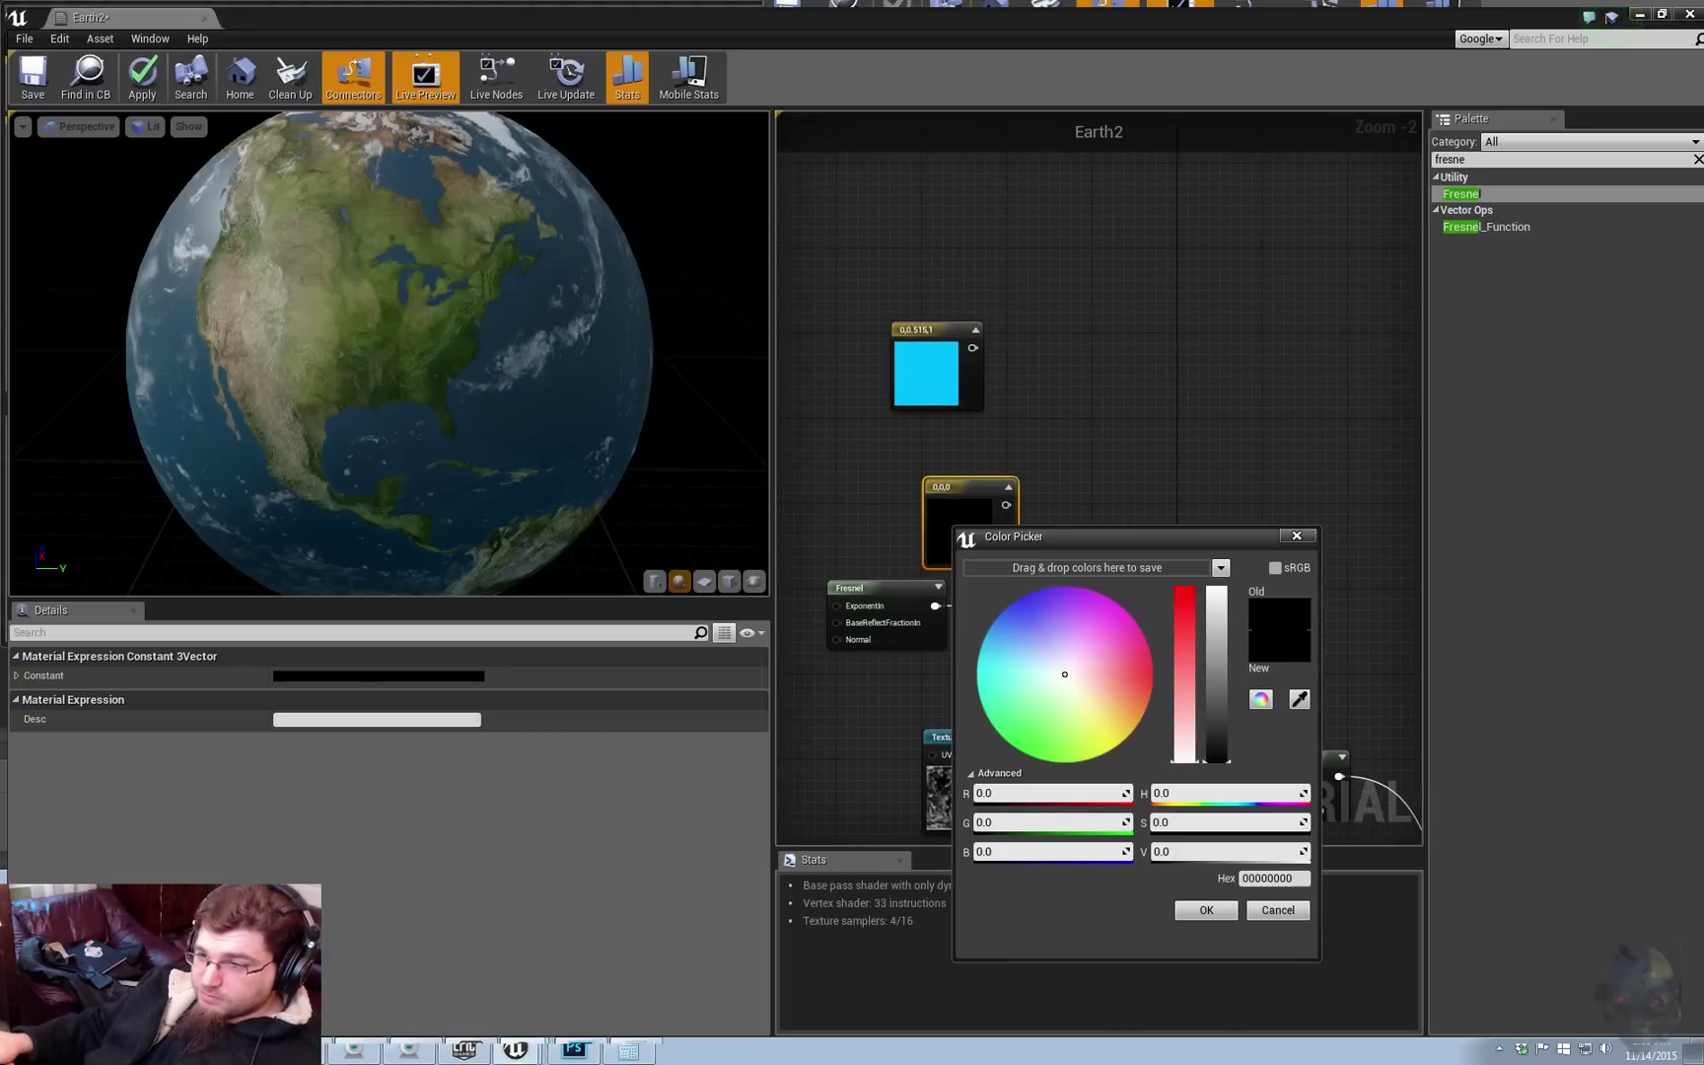
pyautogui.moveTo(1065, 674); pyautogui.dragTo(1046, 668)
pyautogui.moveTo(1216, 760); pyautogui.dragTo(1216, 583)
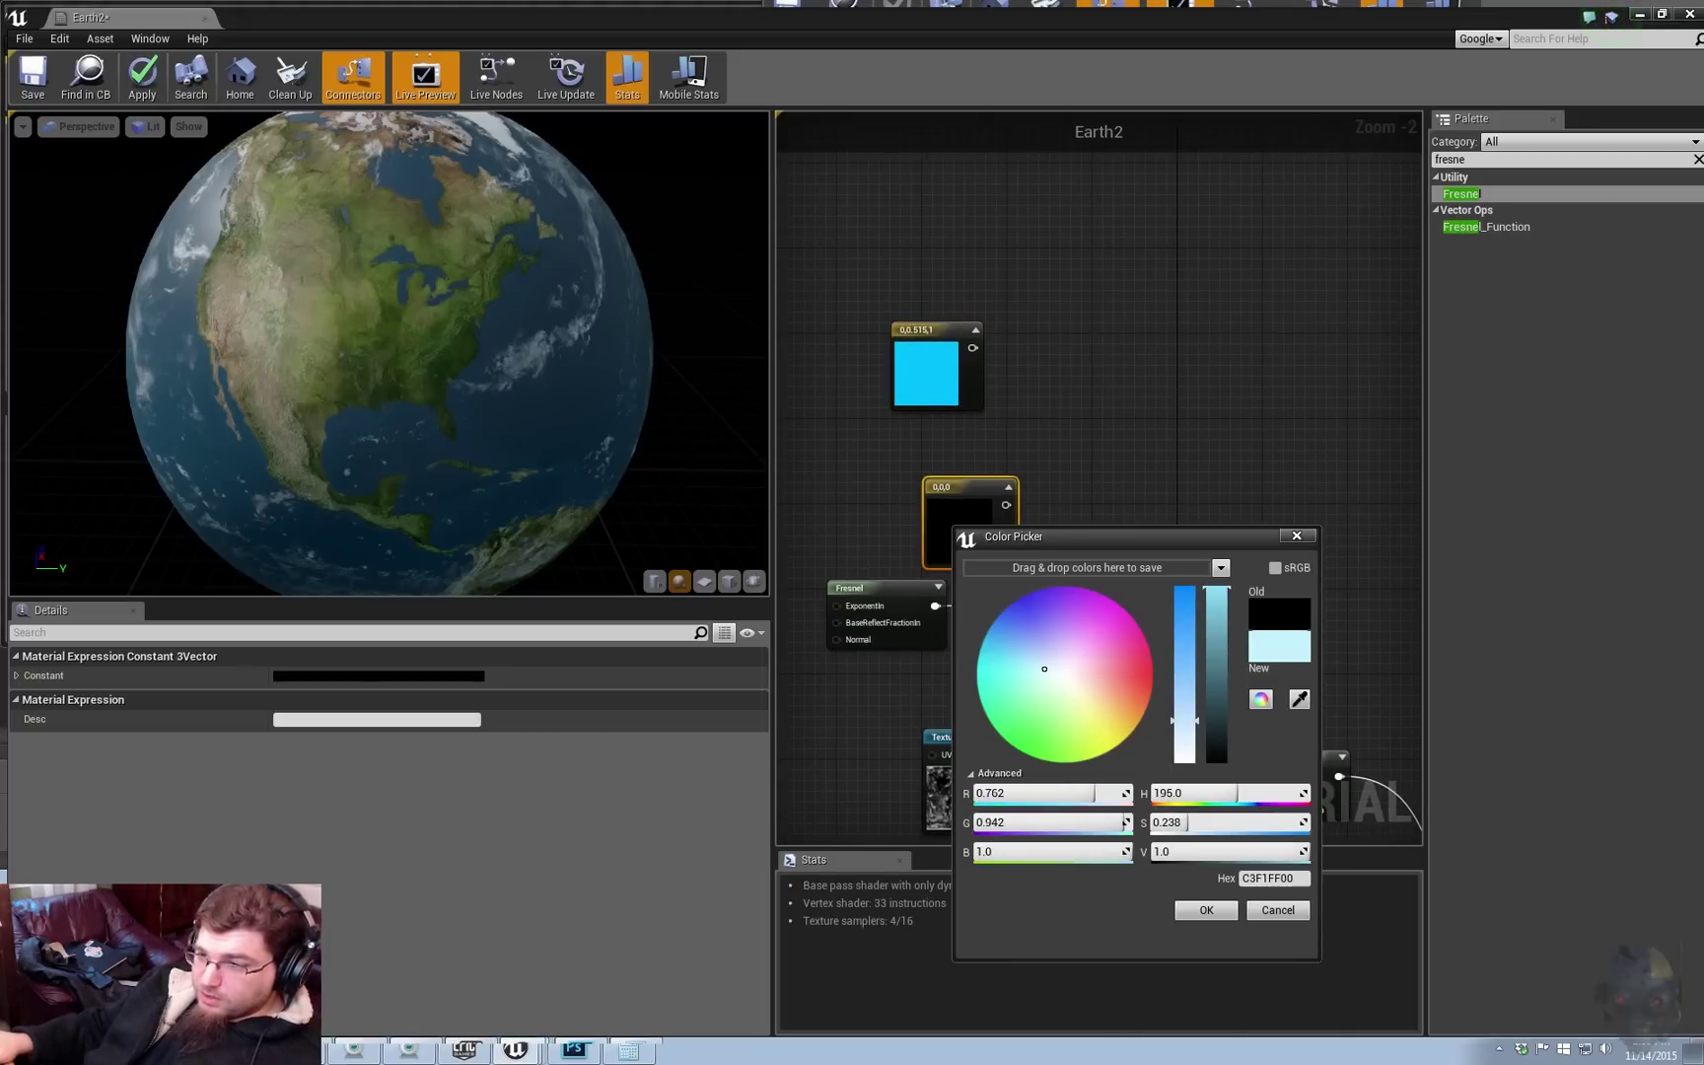
pyautogui.click(1207, 911)
pyautogui.moveTo(1046, 513); pyautogui.dragTo(1047, 506, button='right')
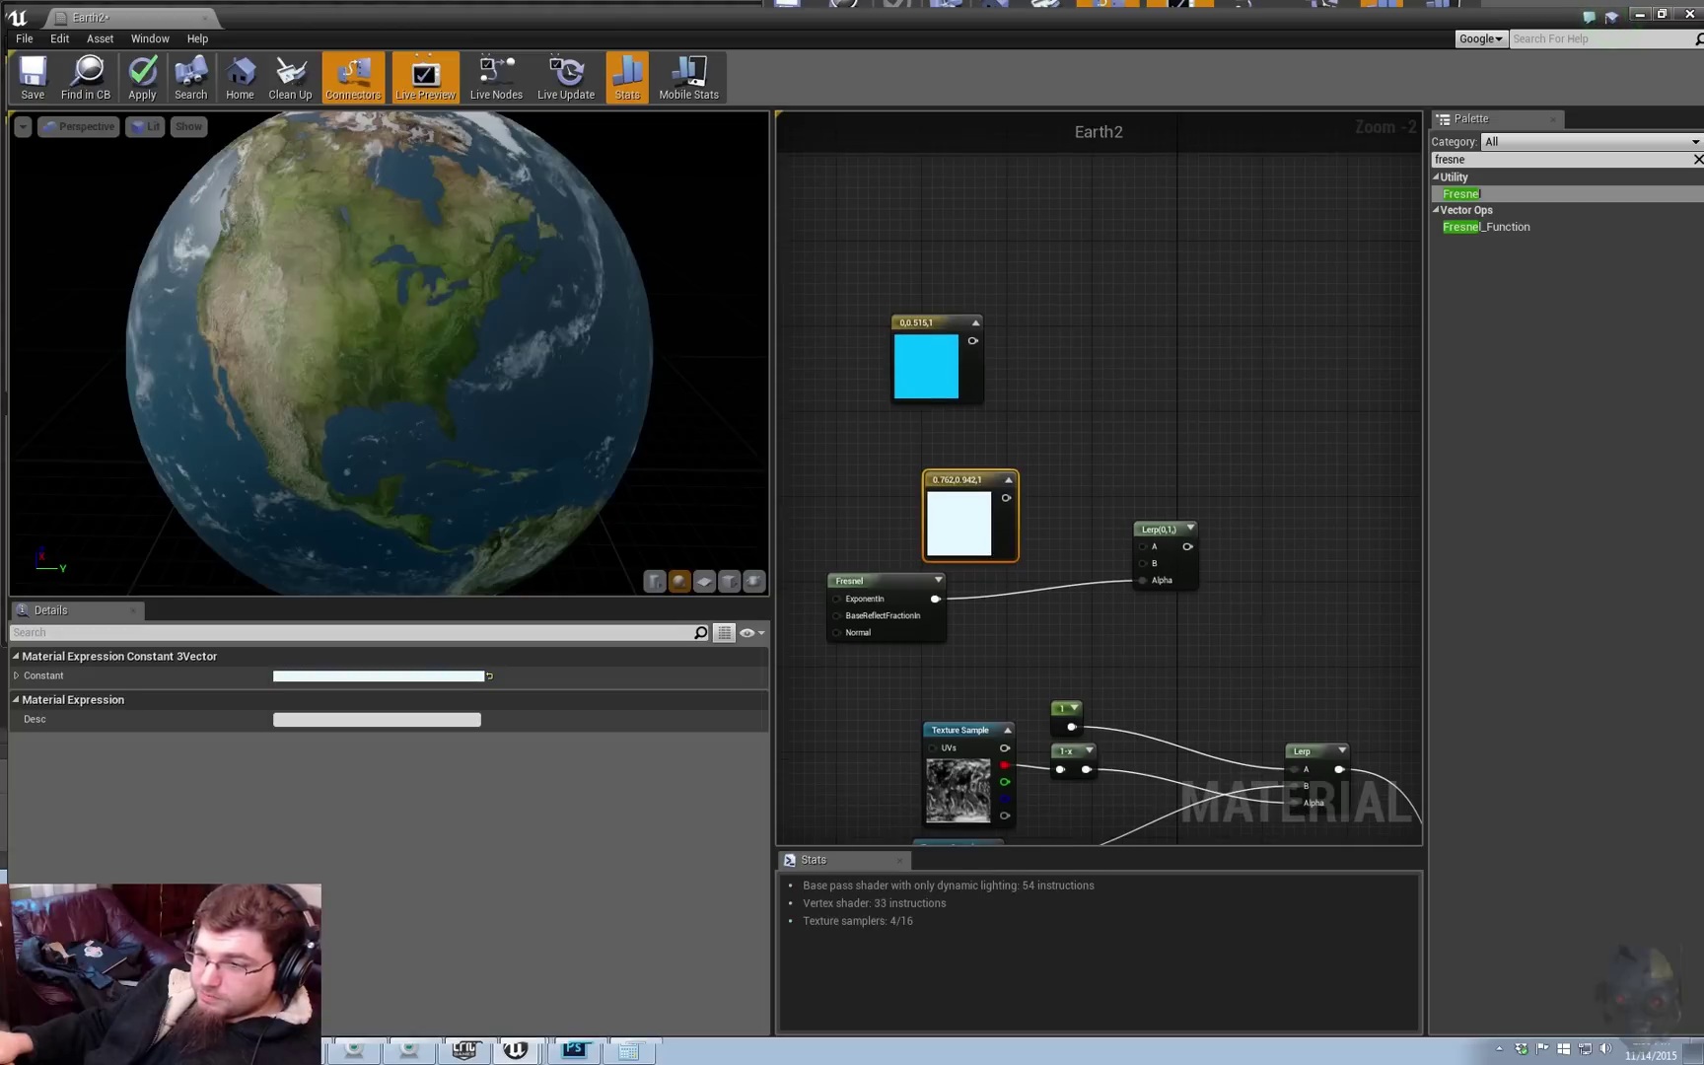
# Step: Connect the pale blue constant to the Lerp's A and the saturated blue to B, with pale blue stacked above
pyautogui.moveTo(1006, 498); pyautogui.dragTo(1073, 520)
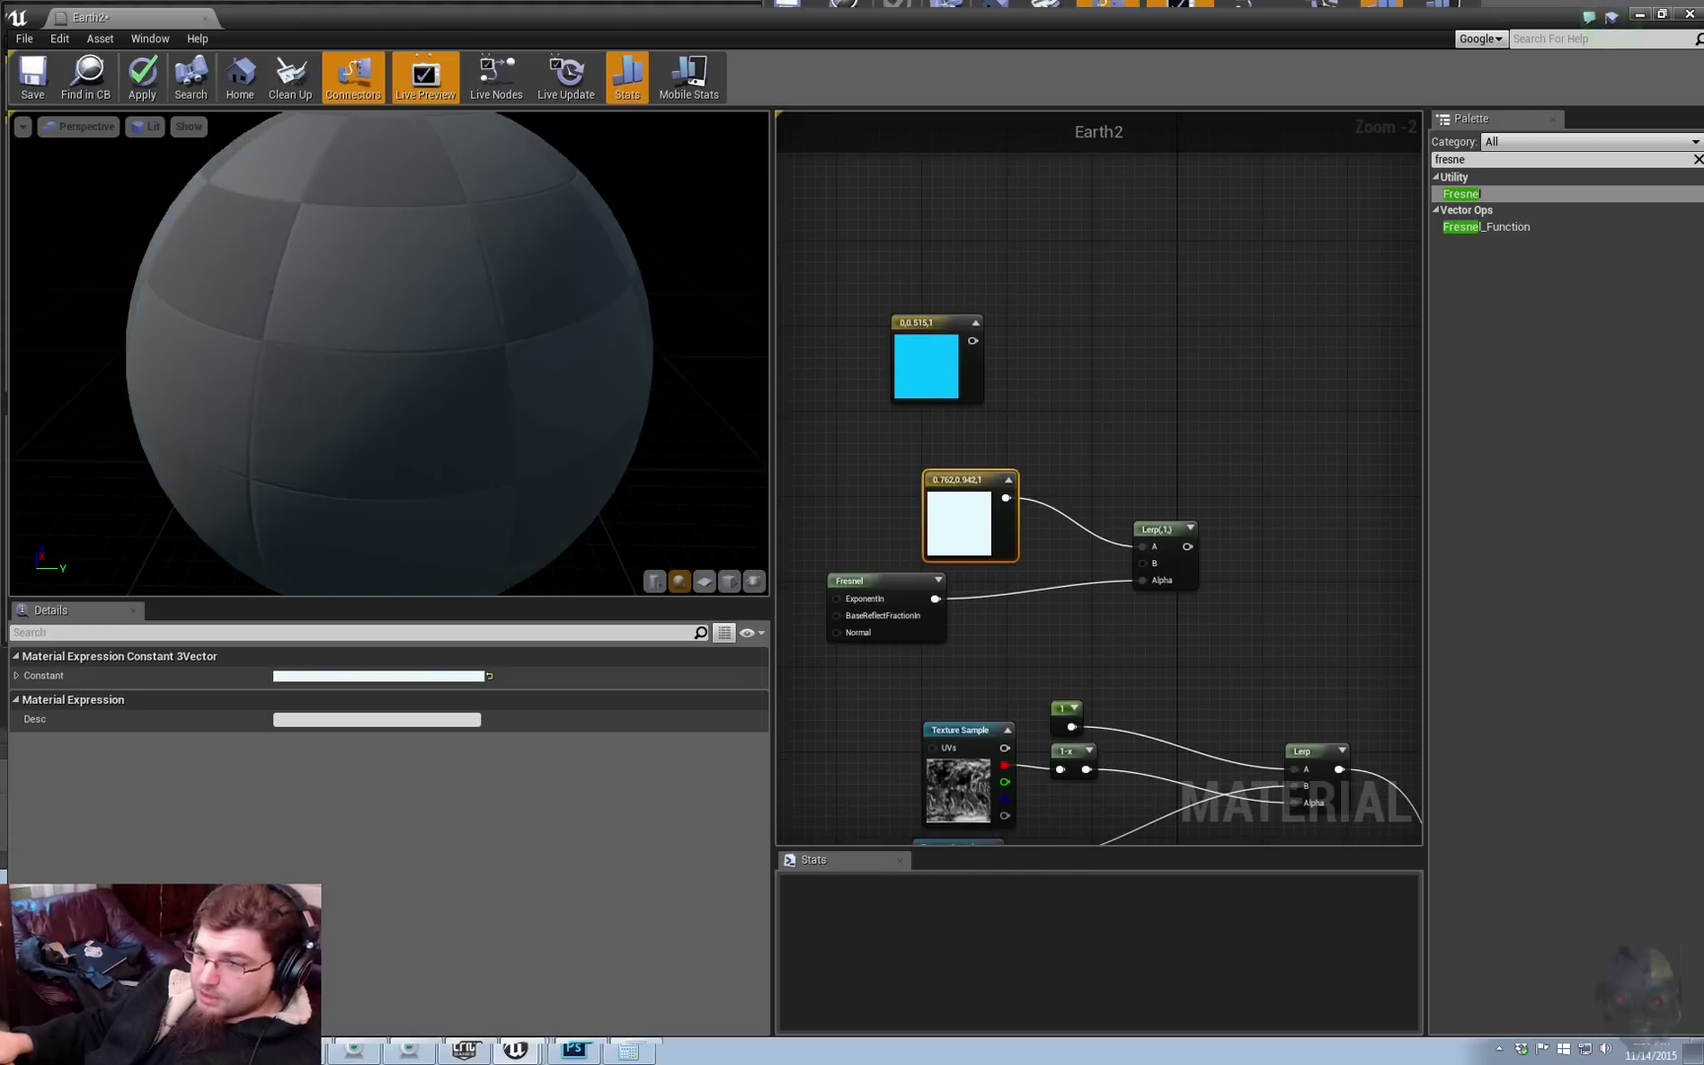
pyautogui.moveTo(962, 480); pyautogui.dragTo(1068, 284)
pyautogui.moveTo(928, 367); pyautogui.dragTo(1142, 563)
pyautogui.moveTo(1065, 286); pyautogui.dragTo(925, 368)
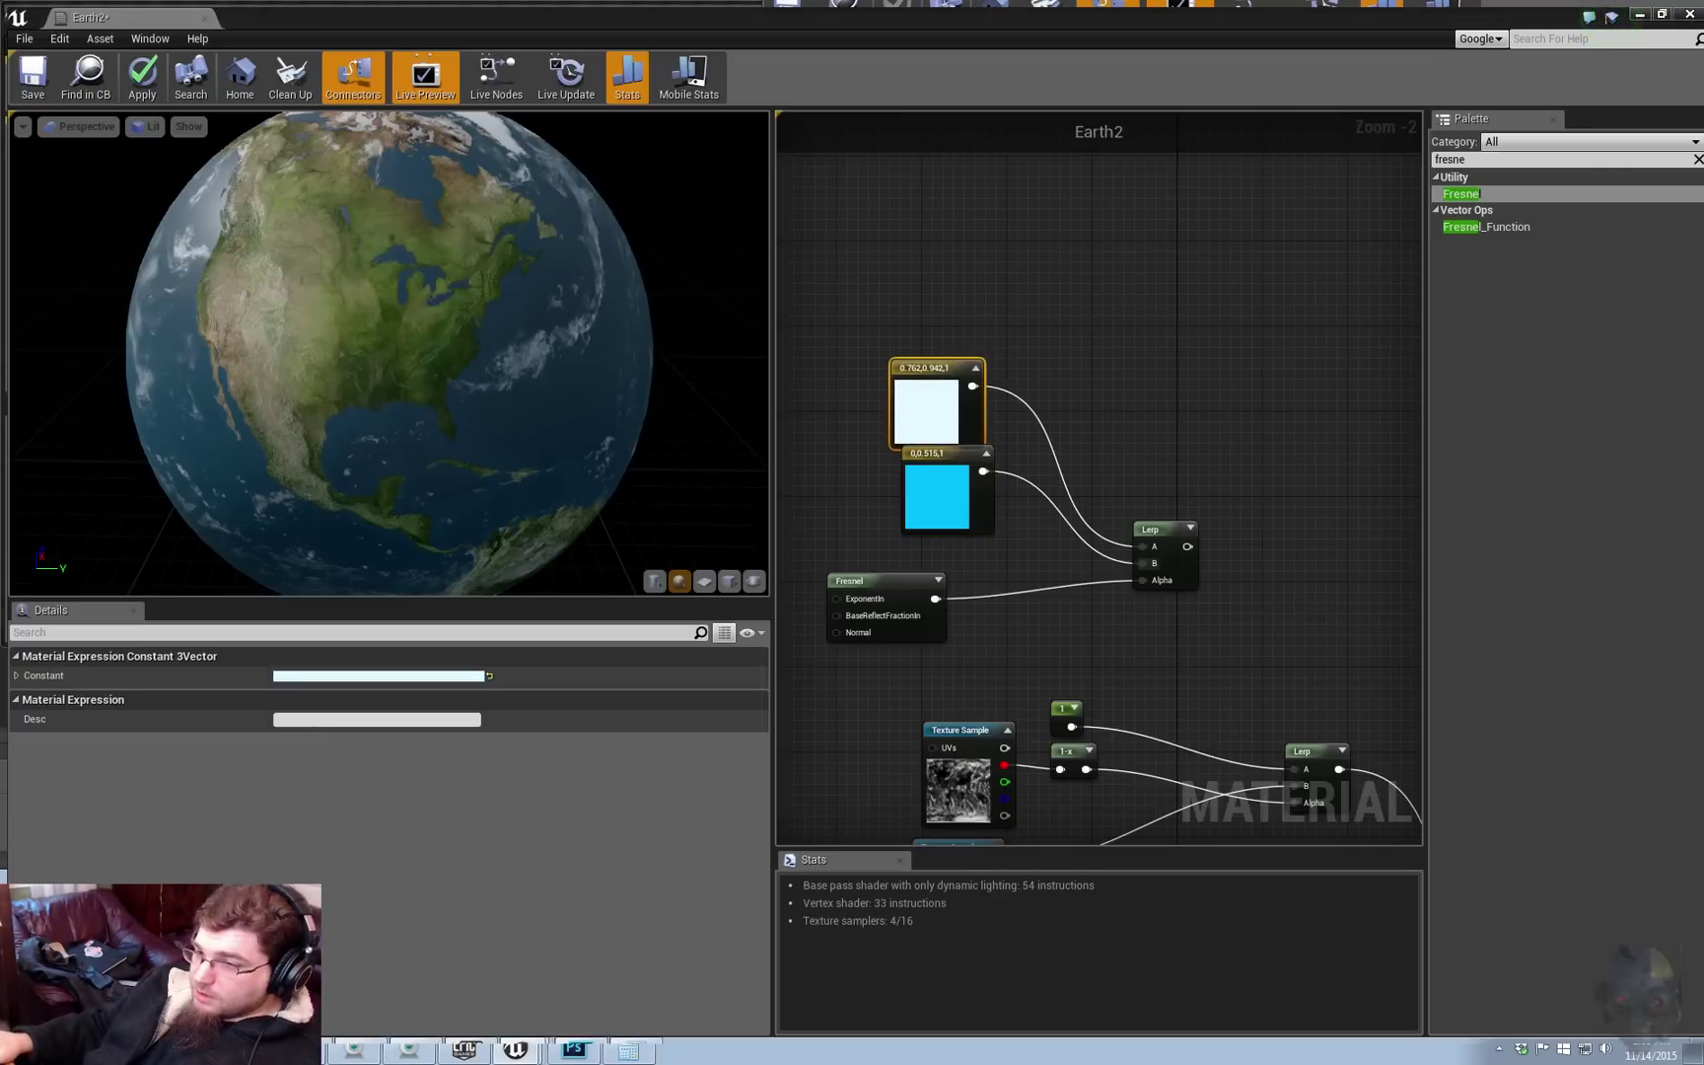
# Step: Add a third Lerp above the clouds Lerp, feeding its Alpha from the Fresnel and its A from the blue colour Lerp
pyautogui.moveTo(1184, 444); pyautogui.dragTo(1108, 392, button='right')
pyautogui.press('l')
pyautogui.click(1224, 538)
pyautogui.moveTo(1133, 598); pyautogui.dragTo(1152, 565, button='right')
pyautogui.moveTo(877, 515); pyautogui.dragTo(1253, 568)
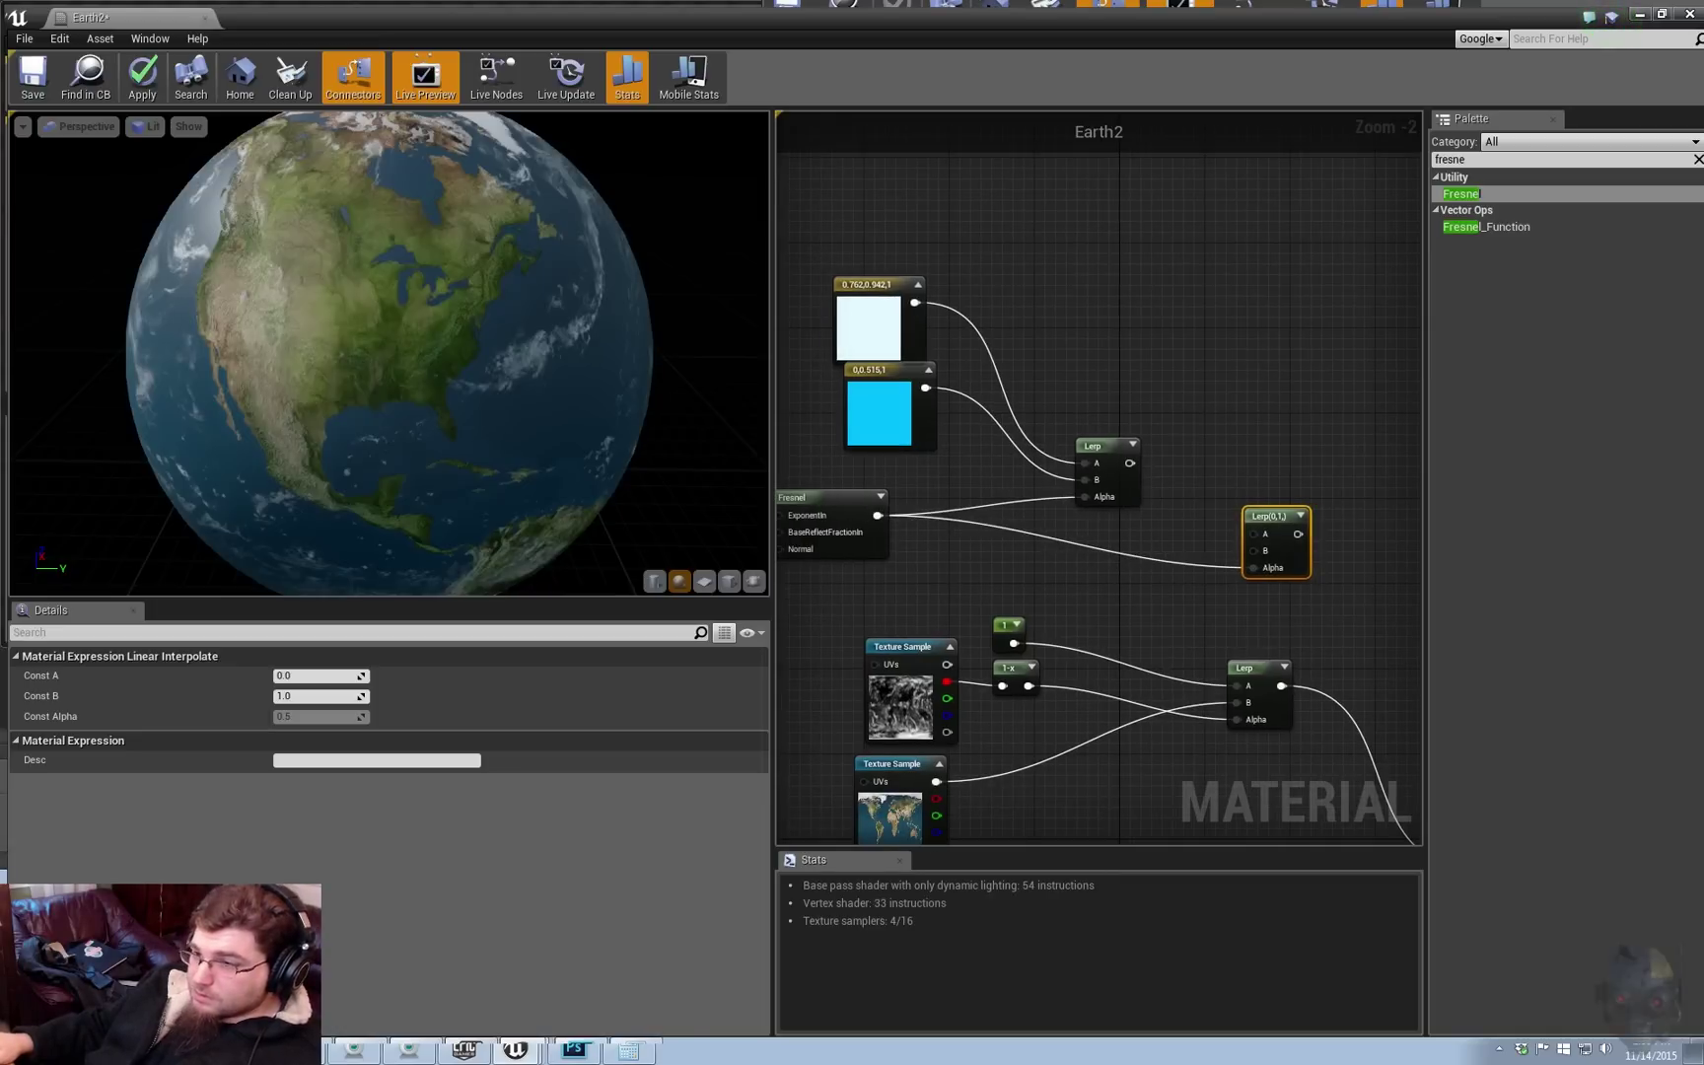
pyautogui.moveTo(1130, 462); pyautogui.dragTo(1170, 481)
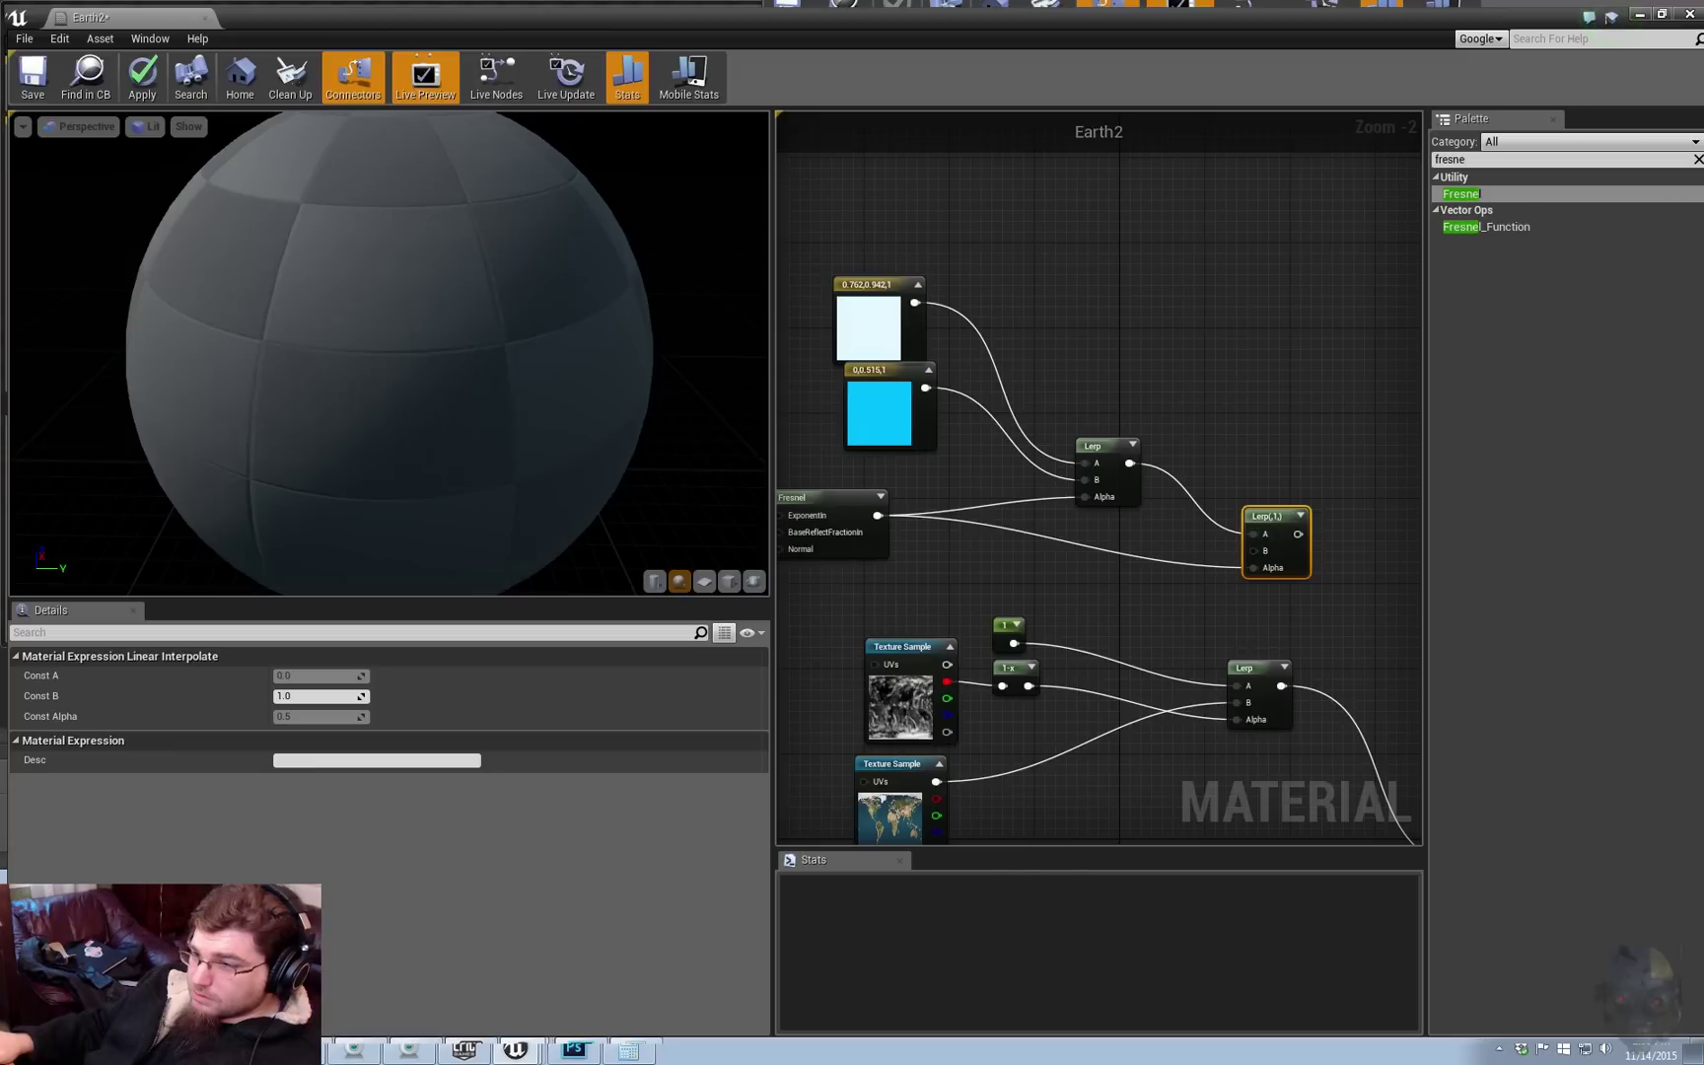
# Step: Connect the clouds Lerp to the third Lerp's B and the third Lerp's output to the material's Base Color
pyautogui.moveTo(1328, 640); pyautogui.dragTo(1221, 563, button='right')
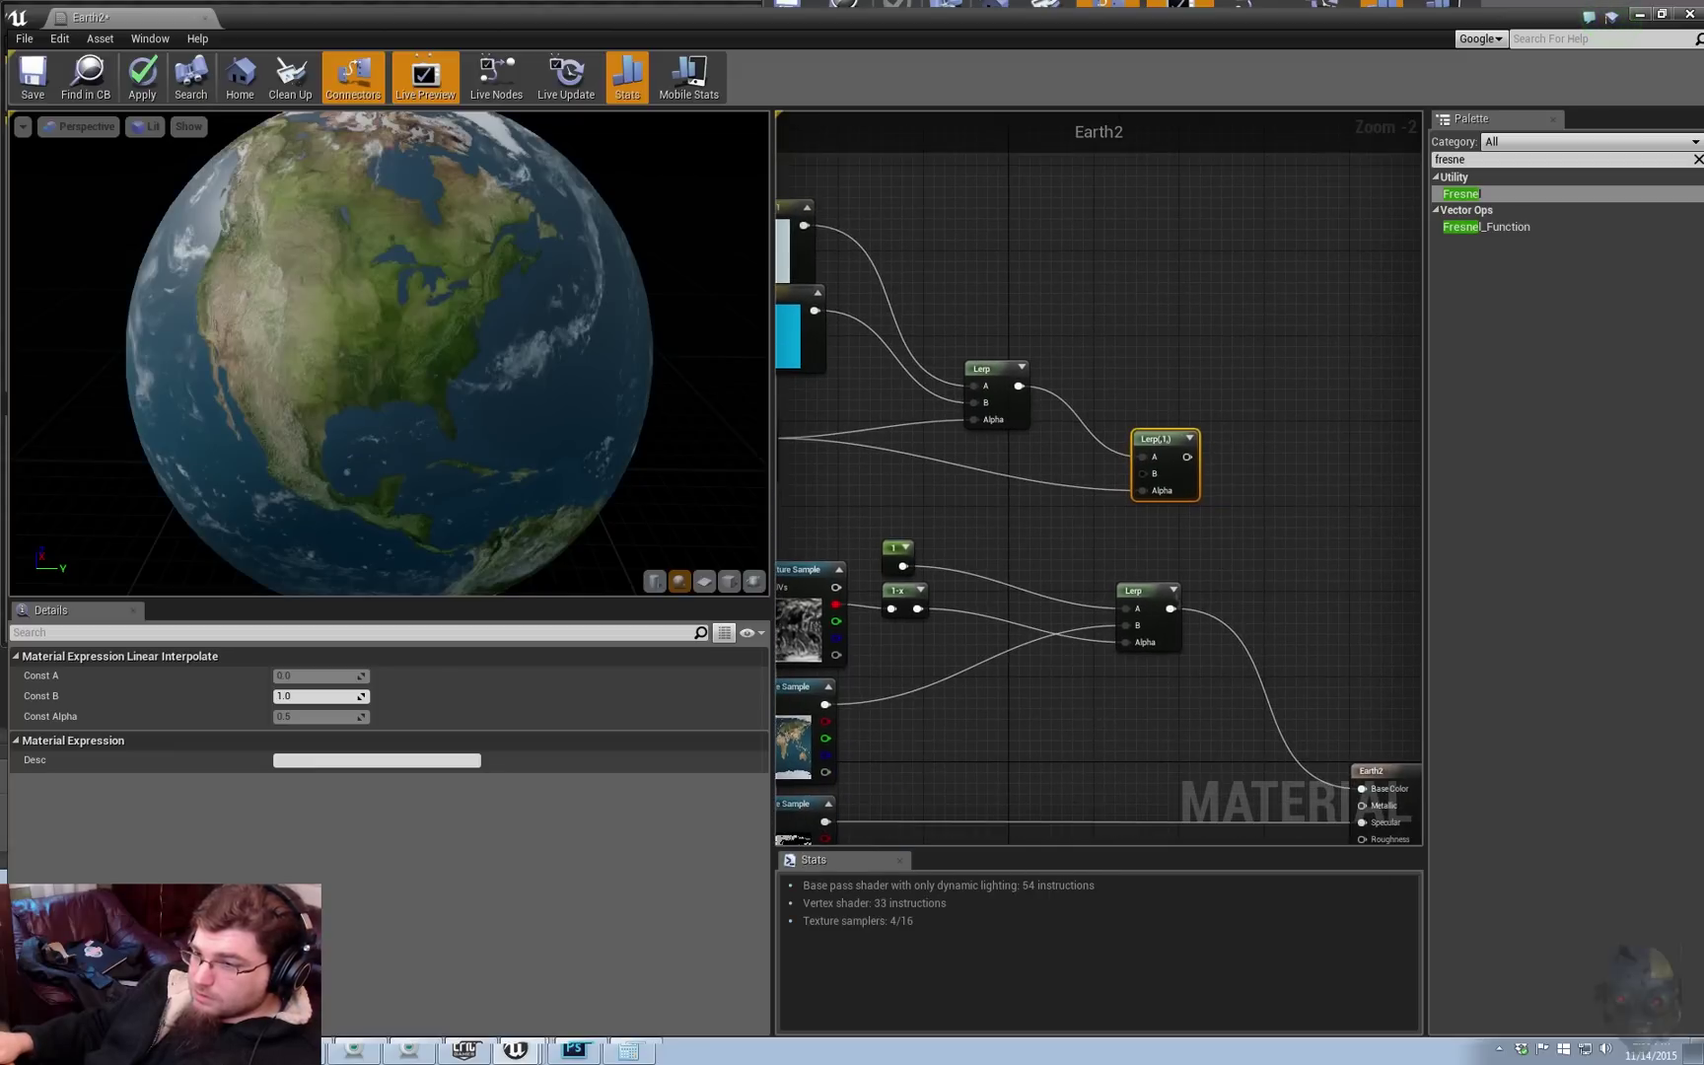
pyautogui.moveTo(1167, 525); pyautogui.dragTo(1364, 789)
pyautogui.moveTo(925, 498); pyautogui.dragTo(1083, 563, button='right')
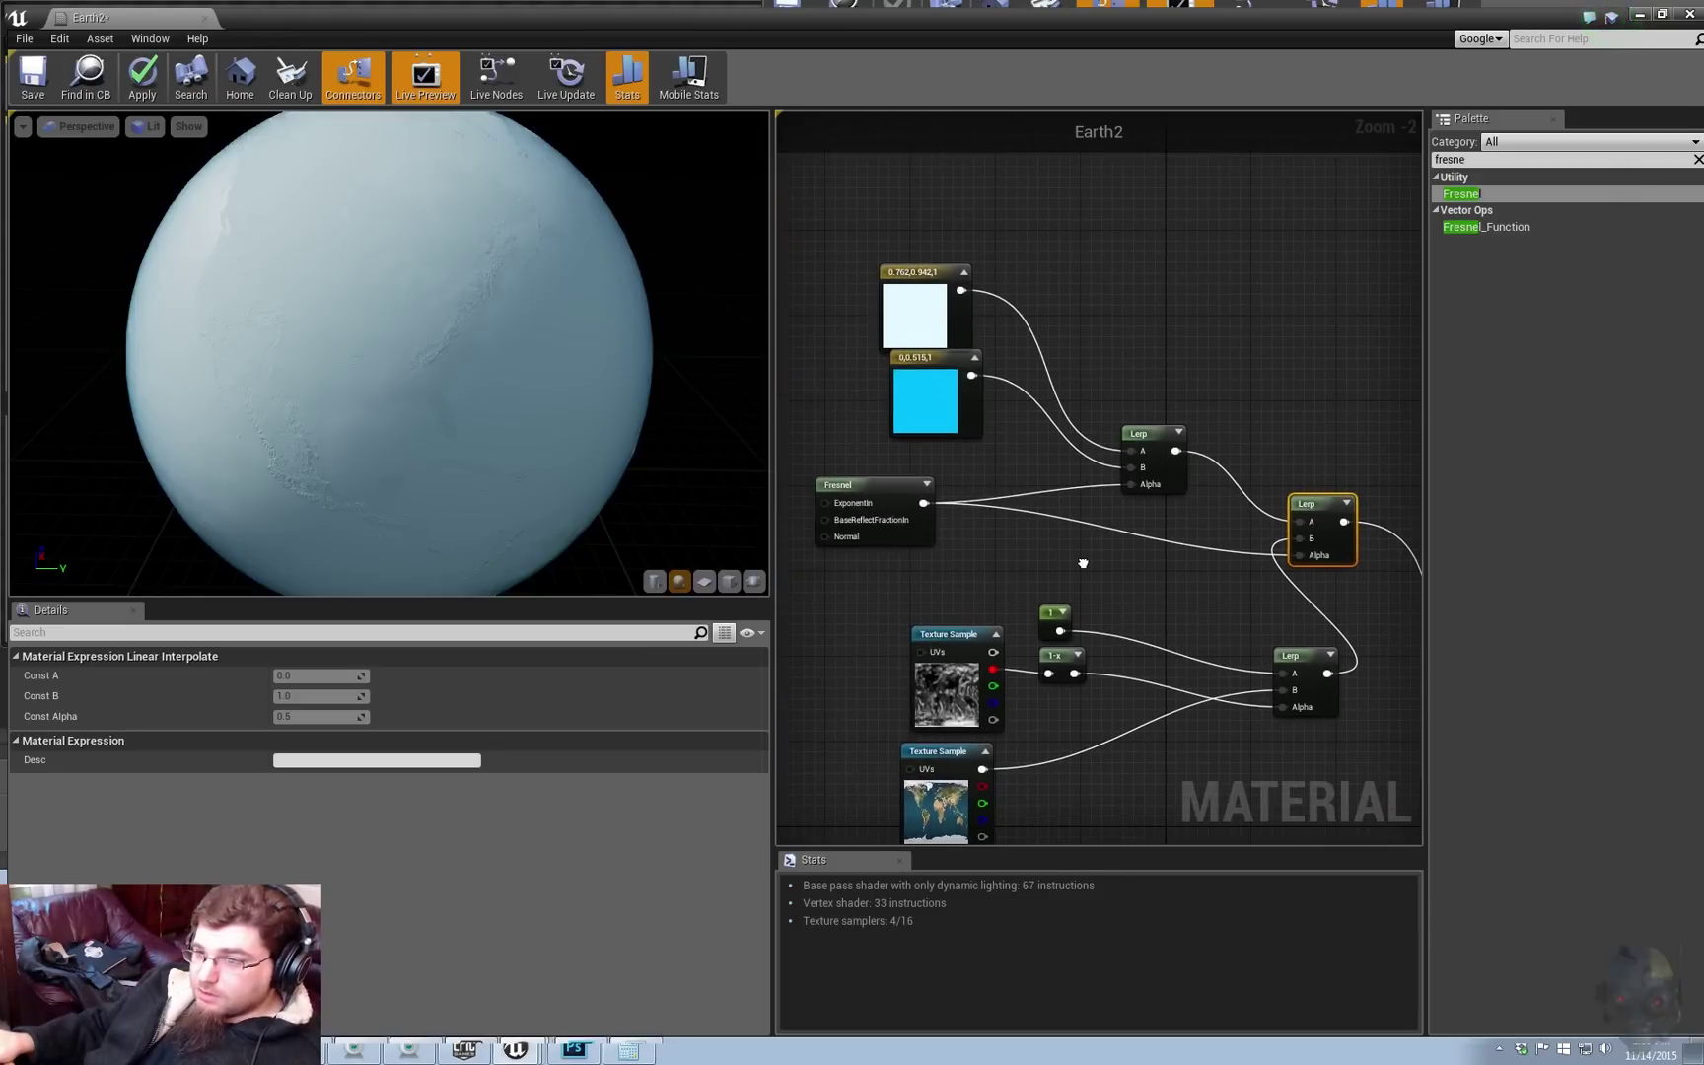
# Step: Insert a 1-x node between the Fresnel output and the Alpha inputs of both Lerps it drives
pyautogui.press('o')
pyautogui.click(1018, 521)
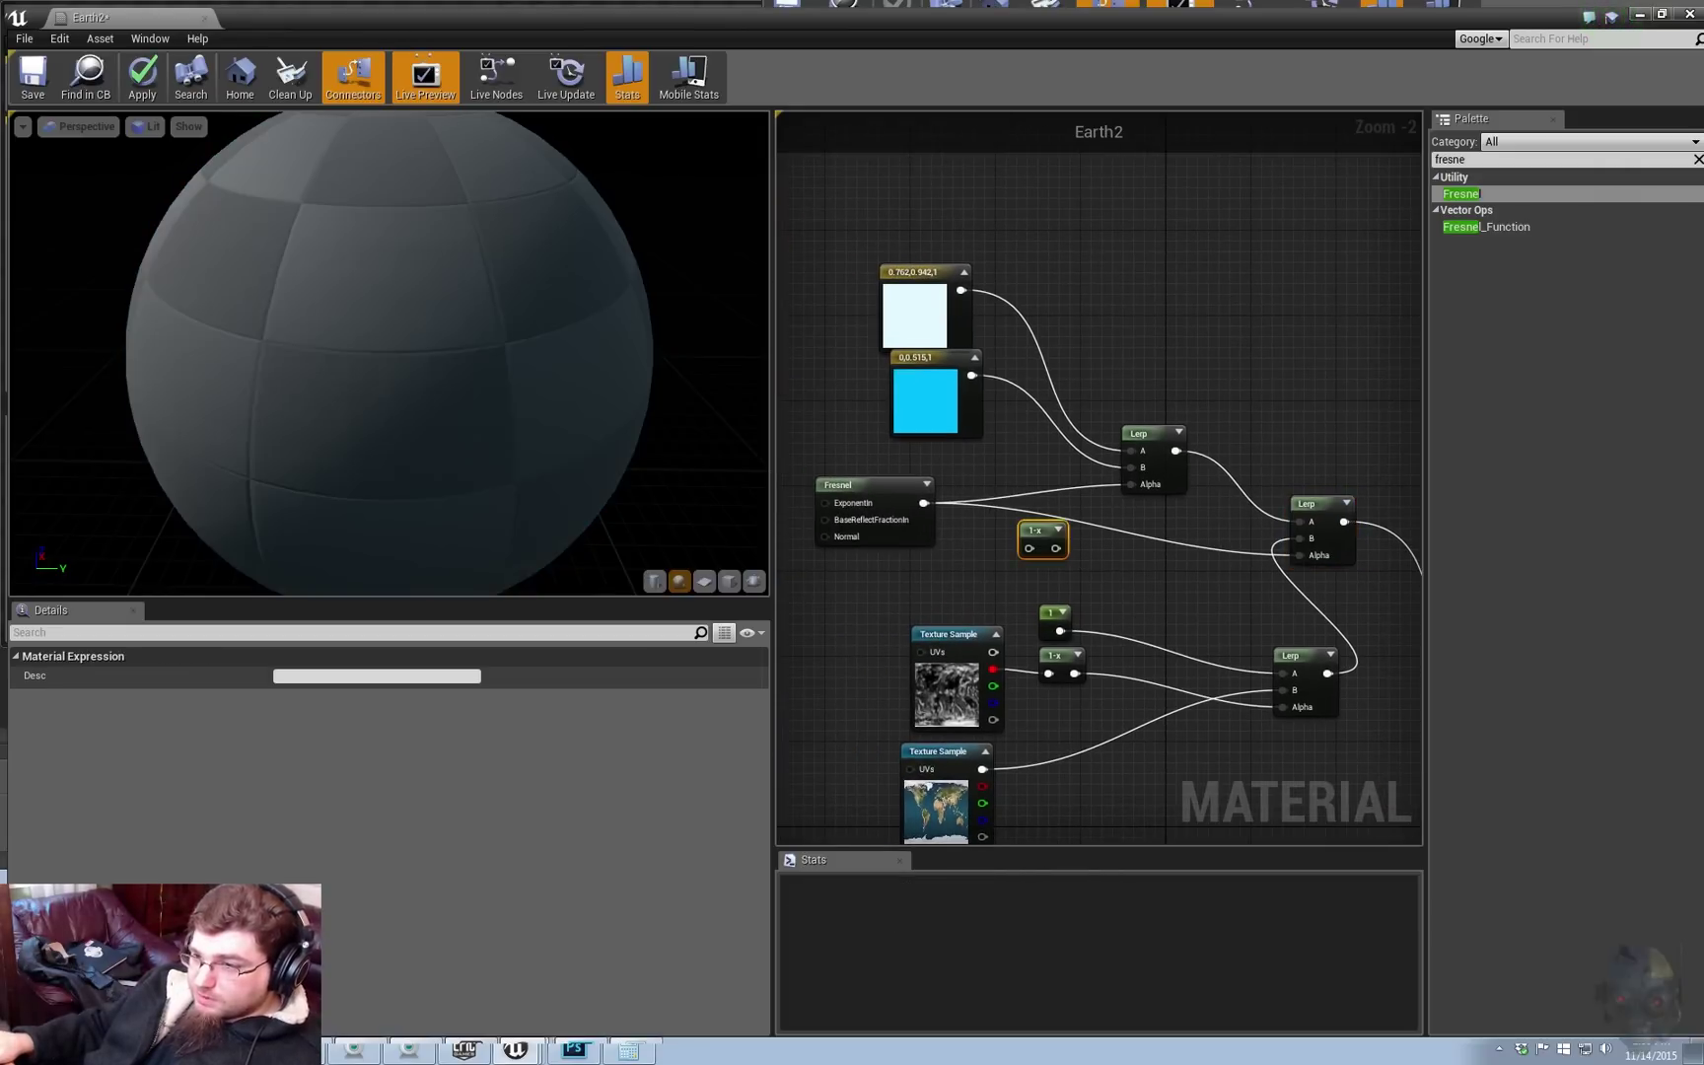
pyautogui.moveTo(1017, 522); pyautogui.dragTo(1025, 529, button='right')
pyautogui.keyDown('ctrl'); pyautogui.moveTo(930, 511); pyautogui.dragTo(1063, 556); pyautogui.keyUp('ctrl')
pyautogui.moveTo(930, 511); pyautogui.dragTo(987, 503)
# Step: Inspect the surface, clouds and atmospheric rim on the preview globe from close up and farther away
pyautogui.moveTo(414, 325); pyautogui.dragTo(414, 424)
pyautogui.moveTo(414, 424); pyautogui.dragTo(419, 523, button='right')
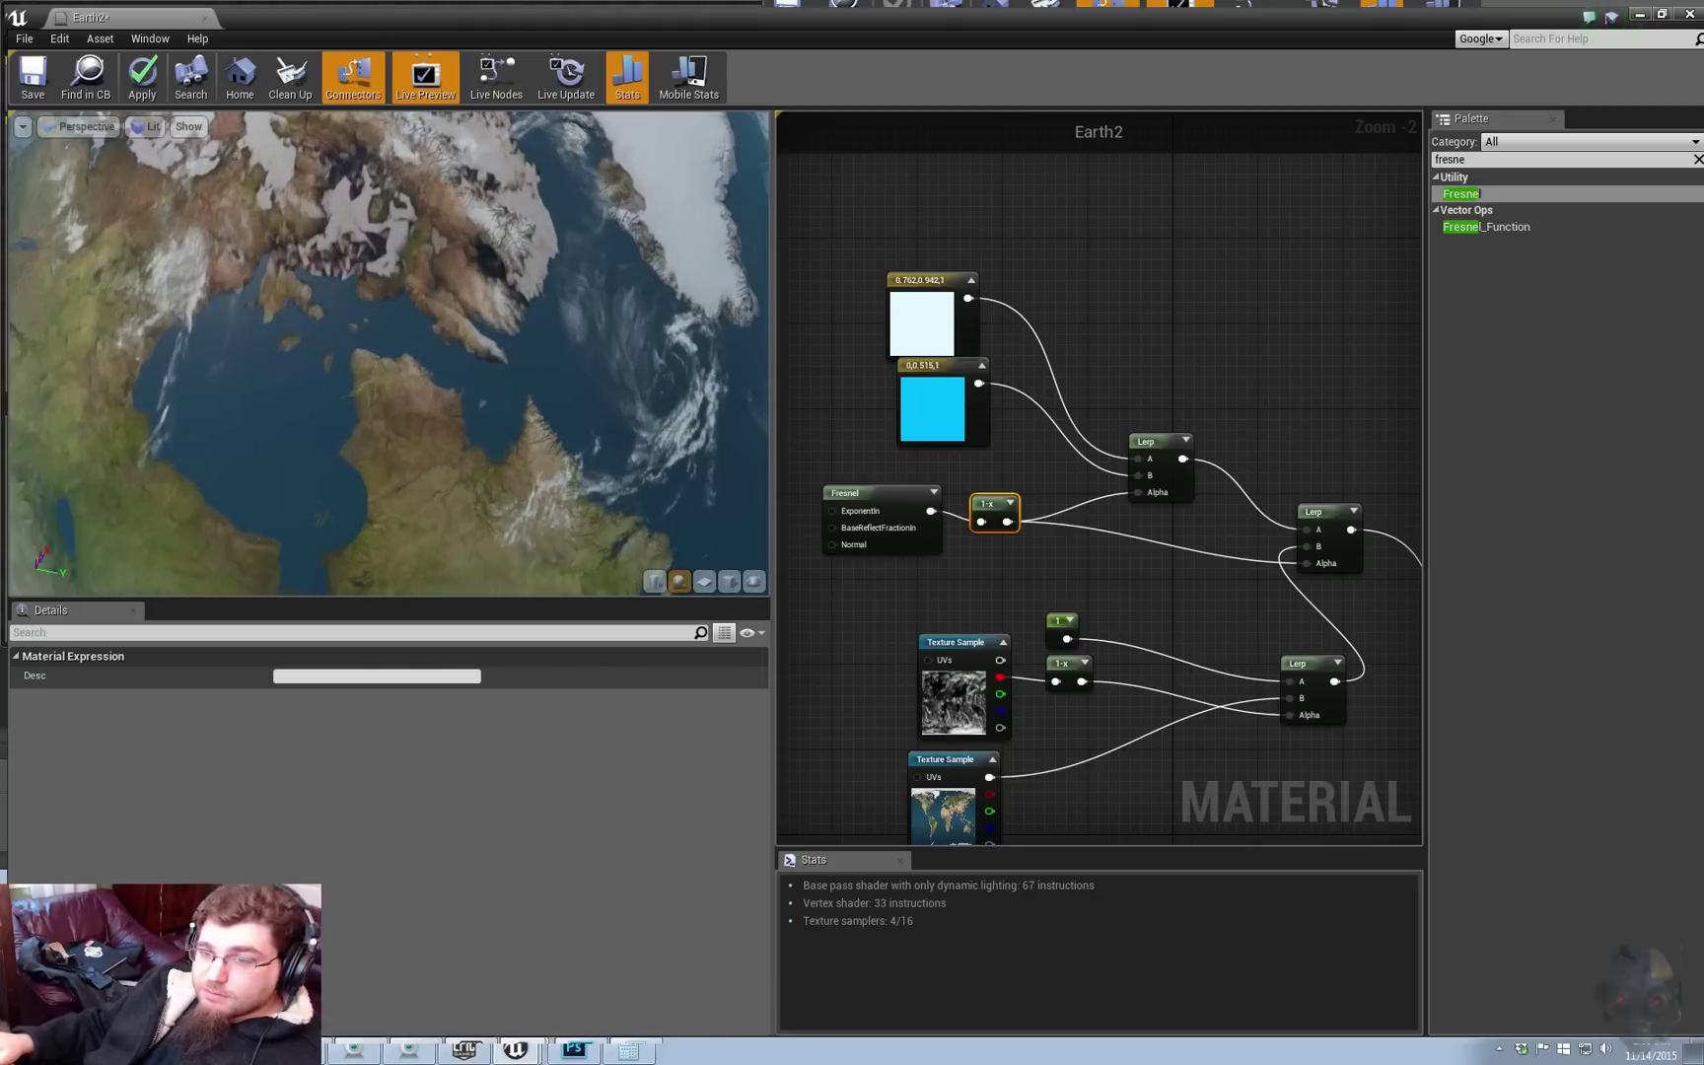
pyautogui.moveTo(414, 364); pyautogui.dragTo(296, 365)
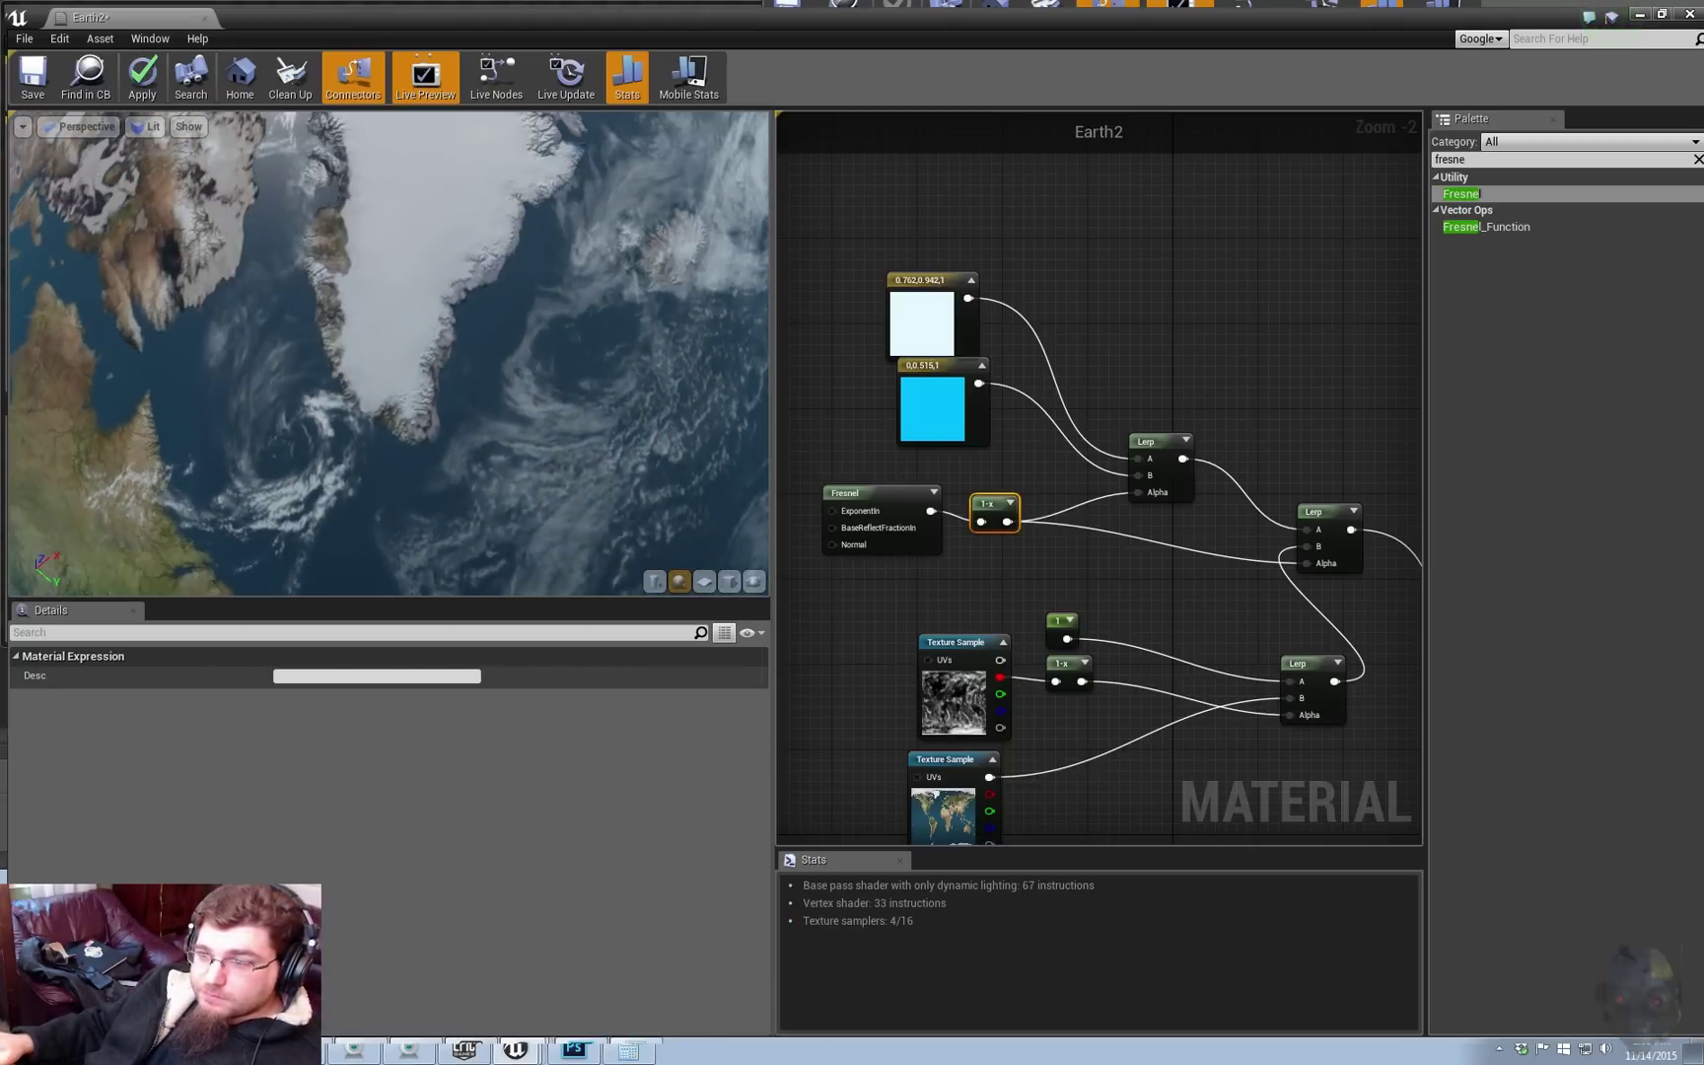
pyautogui.moveTo(296, 301); pyautogui.dragTo(236, 197)
pyautogui.moveTo(237, 197); pyautogui.dragTo(236, 286, button='right')
# Step: Move the Earth2 material editor aside and search the whole Content folder for noise
pyautogui.moveTo(276, 17); pyautogui.dragTo(1647, 259)
pyautogui.moveTo(1504, 265); pyautogui.dragTo(1623, 316)
pyautogui.click(98, 674)
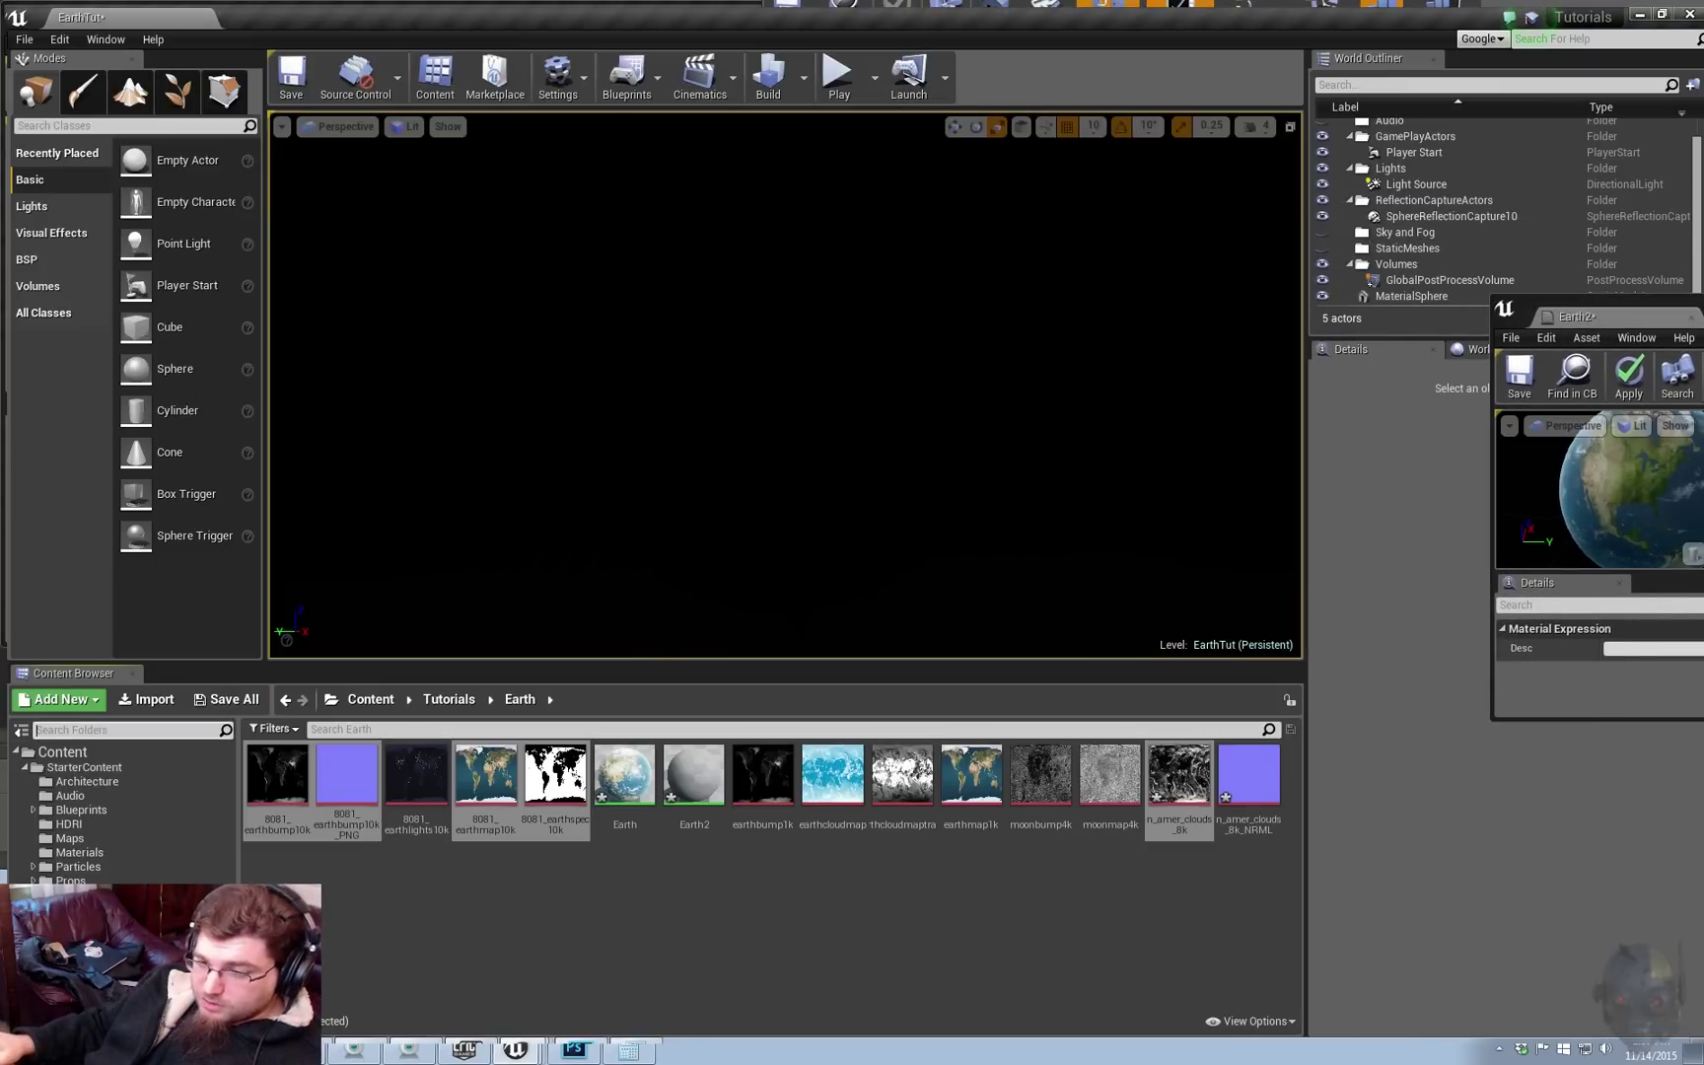
pyautogui.click(63, 753)
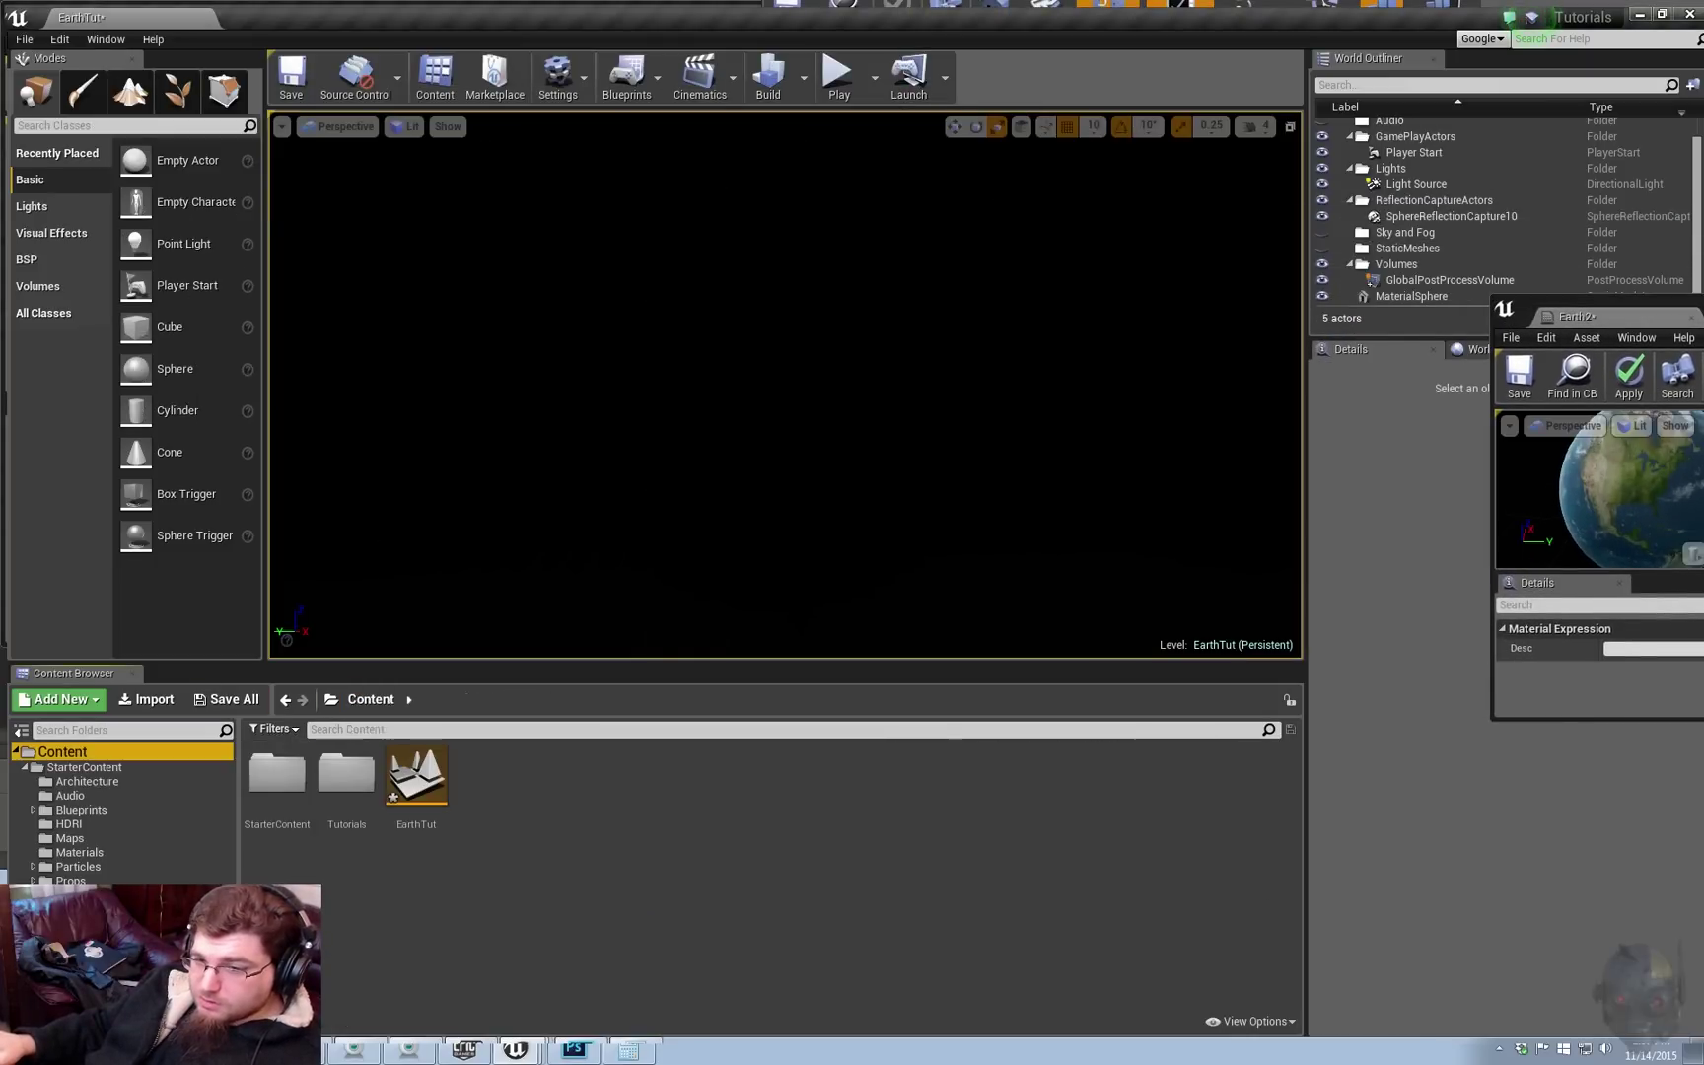
pyautogui.click(395, 729)
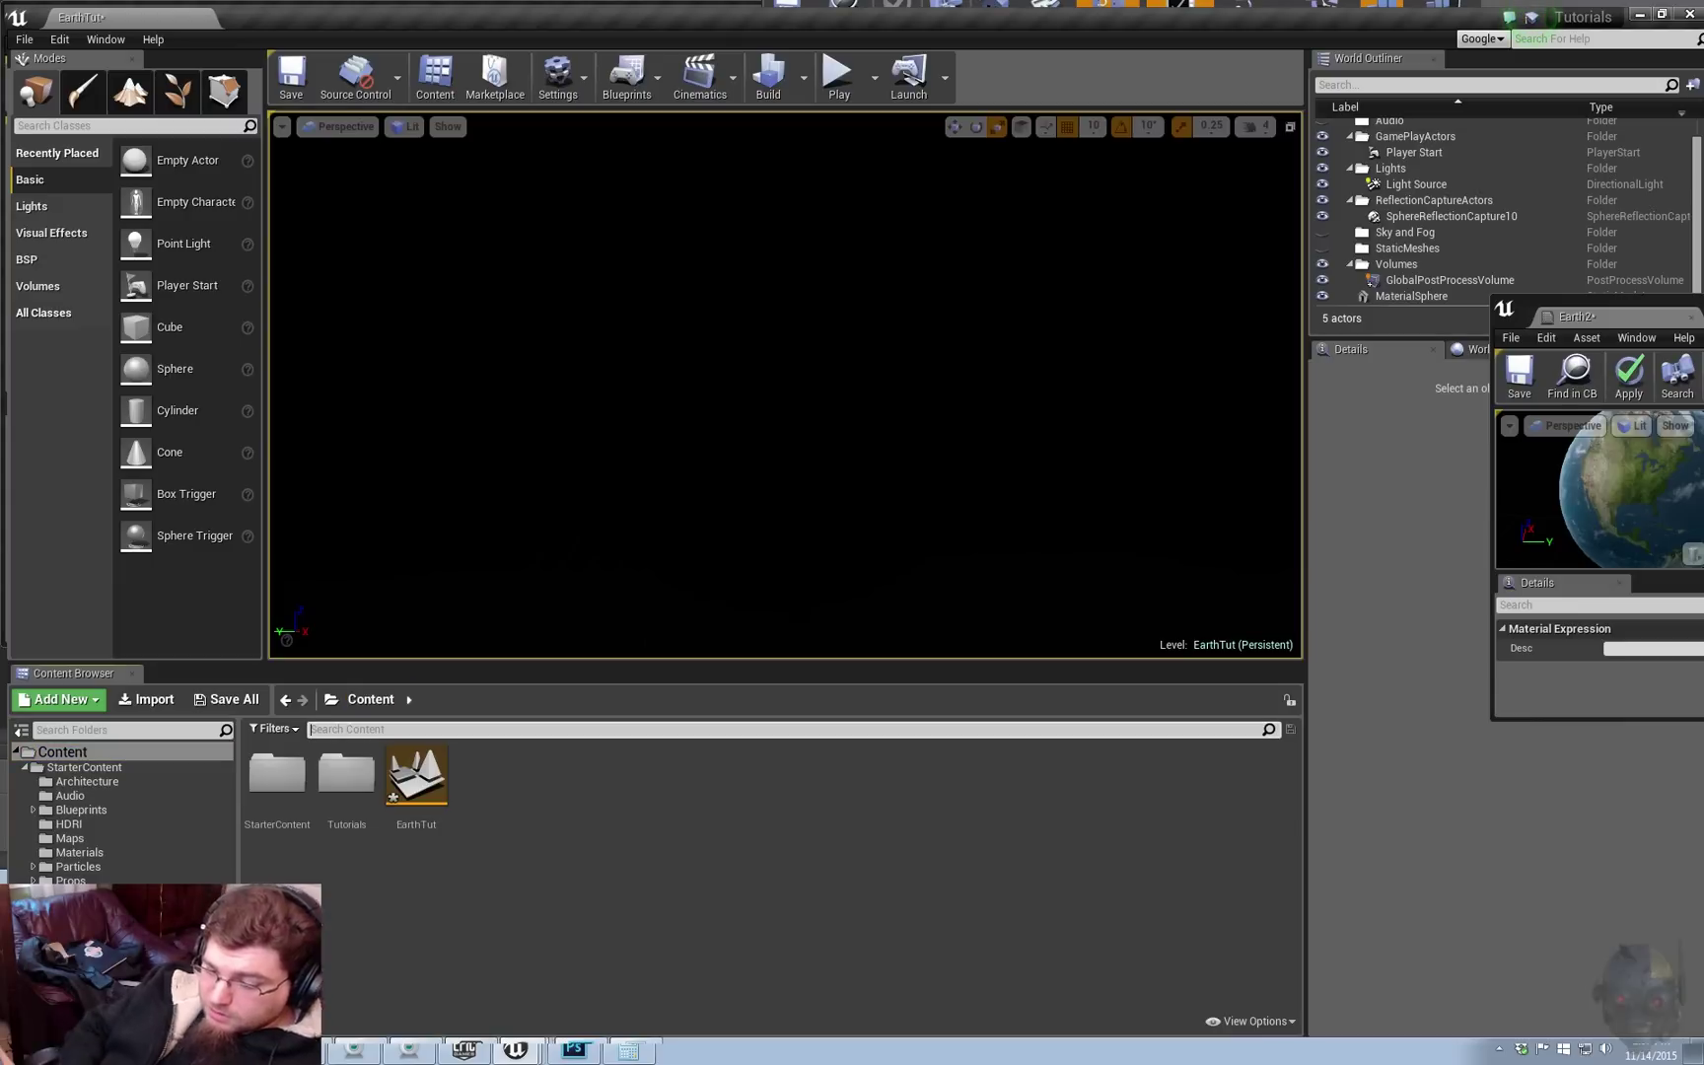
pyautogui.write('noise')
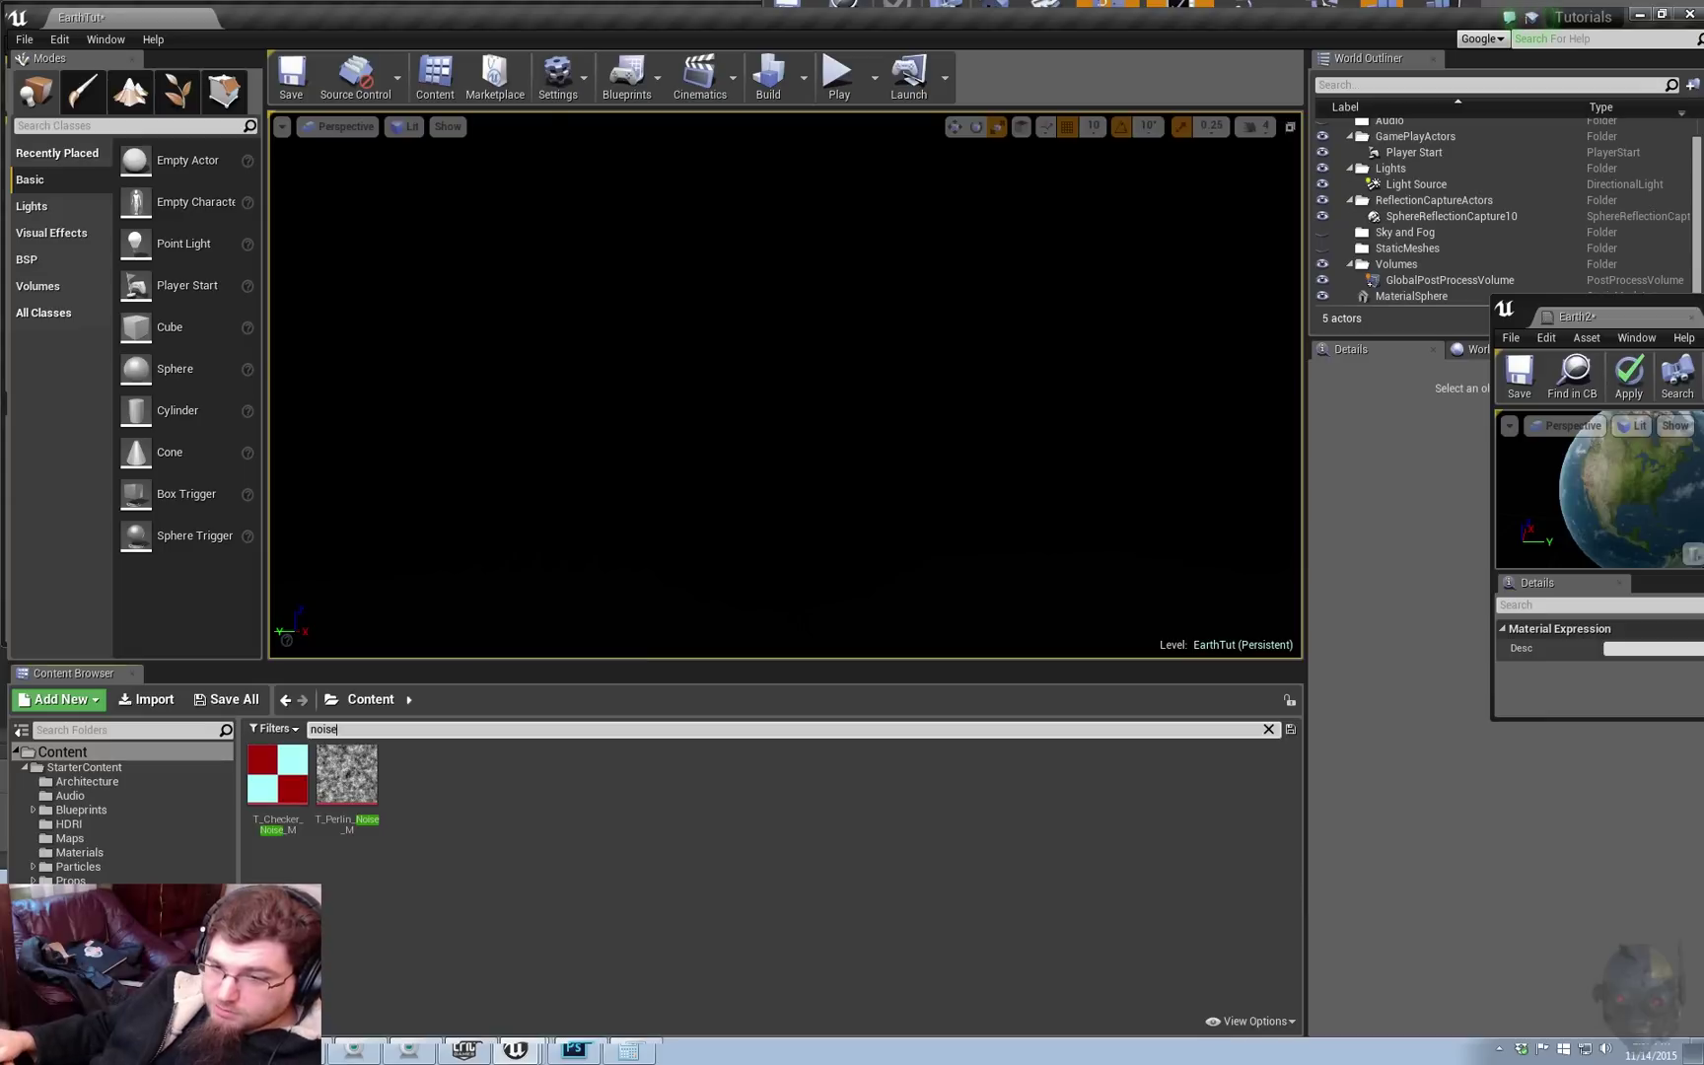
# Step: Add the T_Perlin_Noise_M texture to the Earth2 graph, maximize its editor and place the new sample above the blue constants
pyautogui.click(347, 779)
pyautogui.moveTo(348, 779); pyautogui.dragTo(1703, 552)
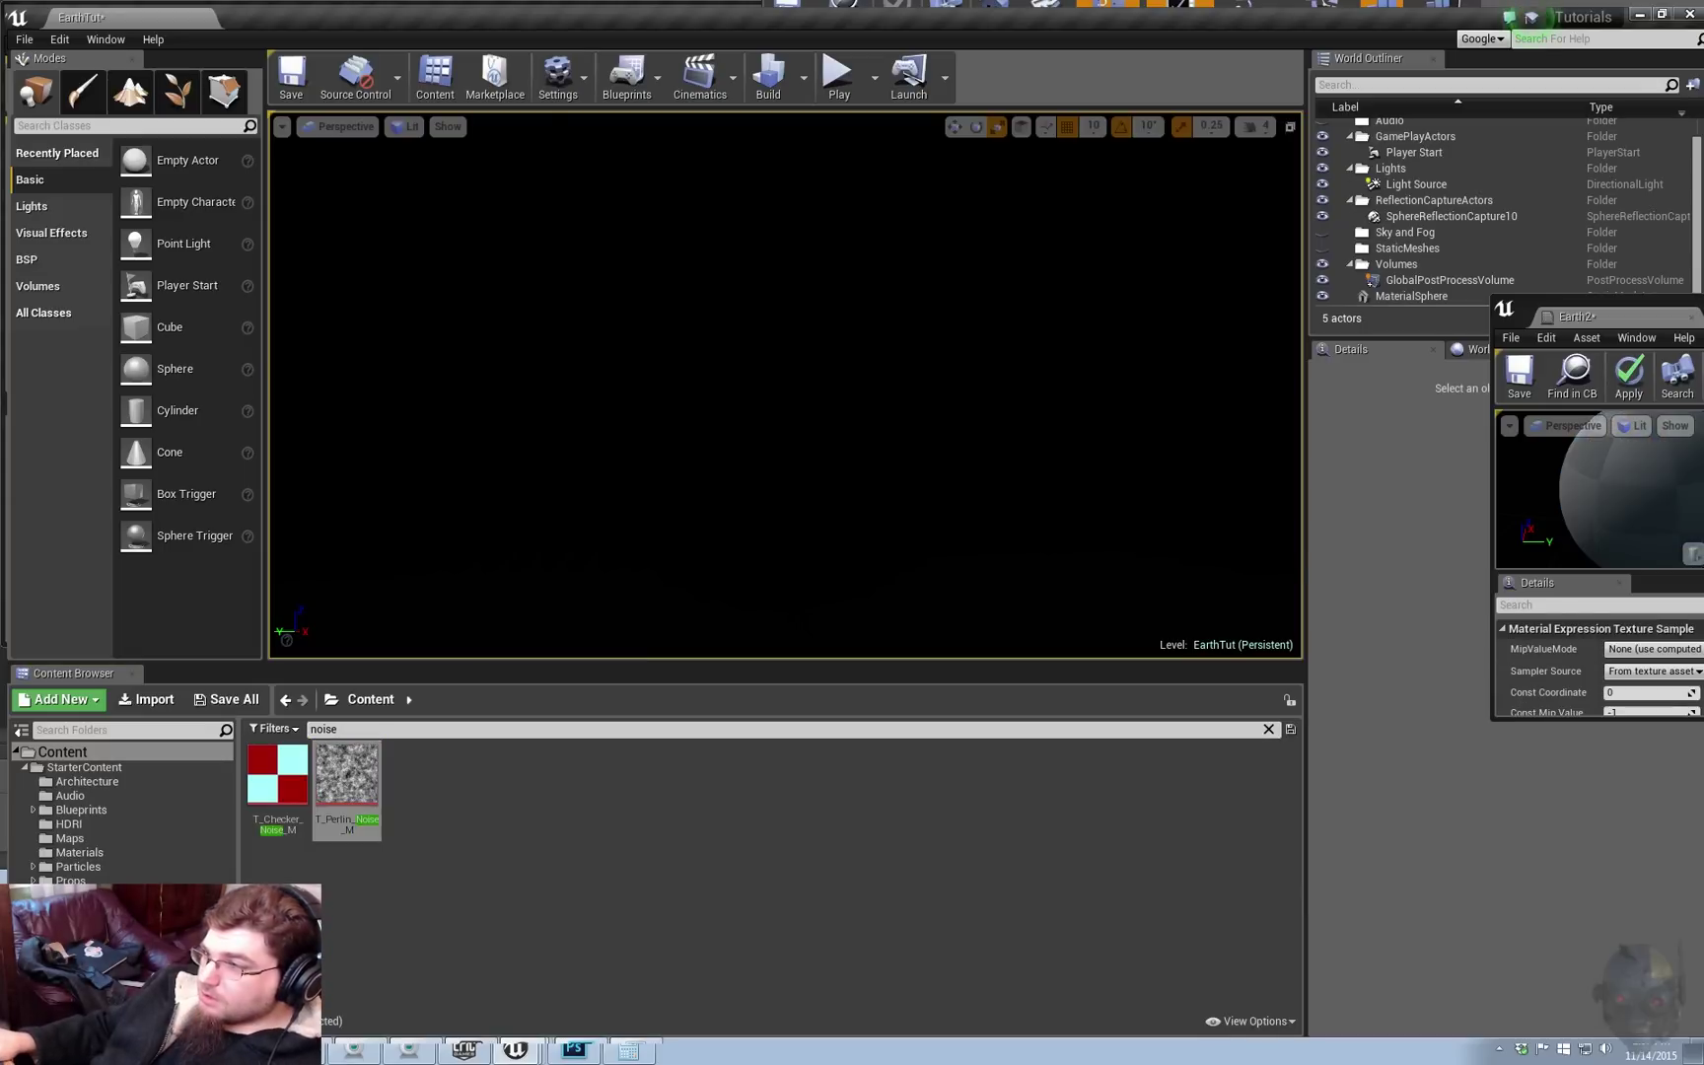
pyautogui.moveTo(1703, 313); pyautogui.dragTo(592, 316)
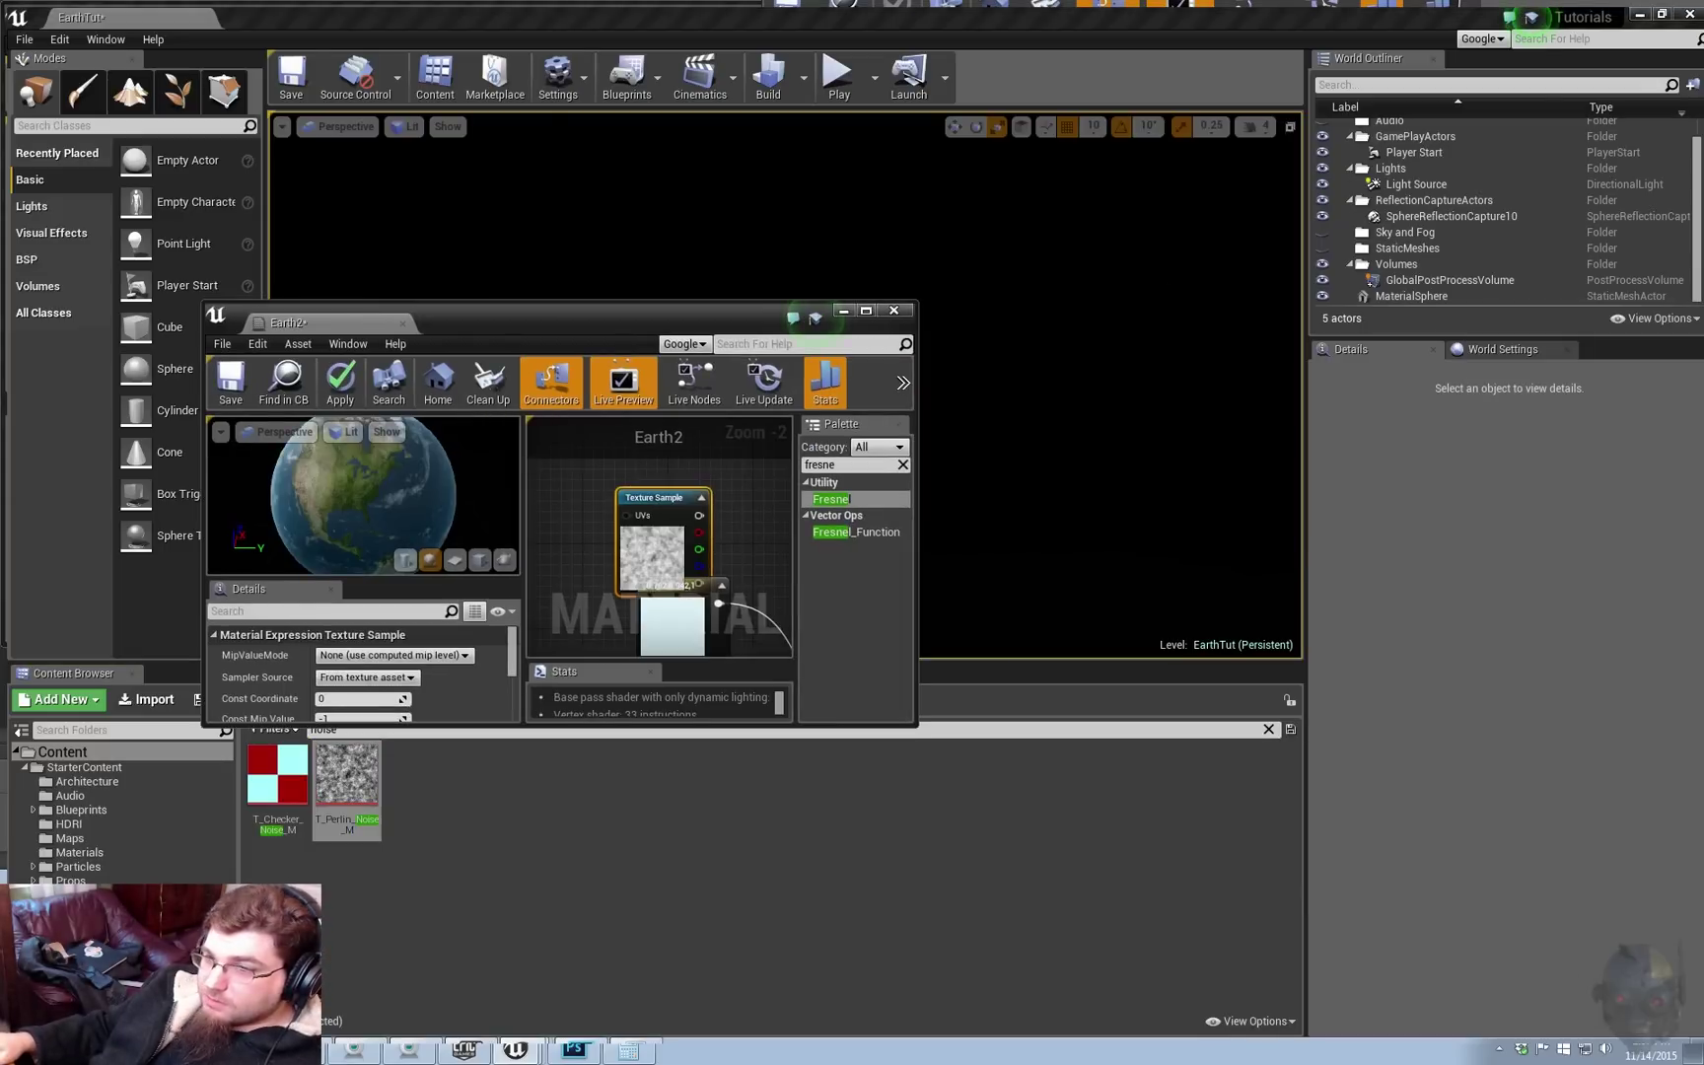
pyautogui.doubleClick(592, 315)
pyautogui.moveTo(1065, 268); pyautogui.dragTo(1114, 408, button='right')
pyautogui.moveTo(925, 350); pyautogui.dragTo(1013, 329)
pyautogui.moveTo(967, 333); pyautogui.dragTo(1211, 305)
pyautogui.moveTo(1211, 304); pyautogui.dragTo(1111, 164, button='right')
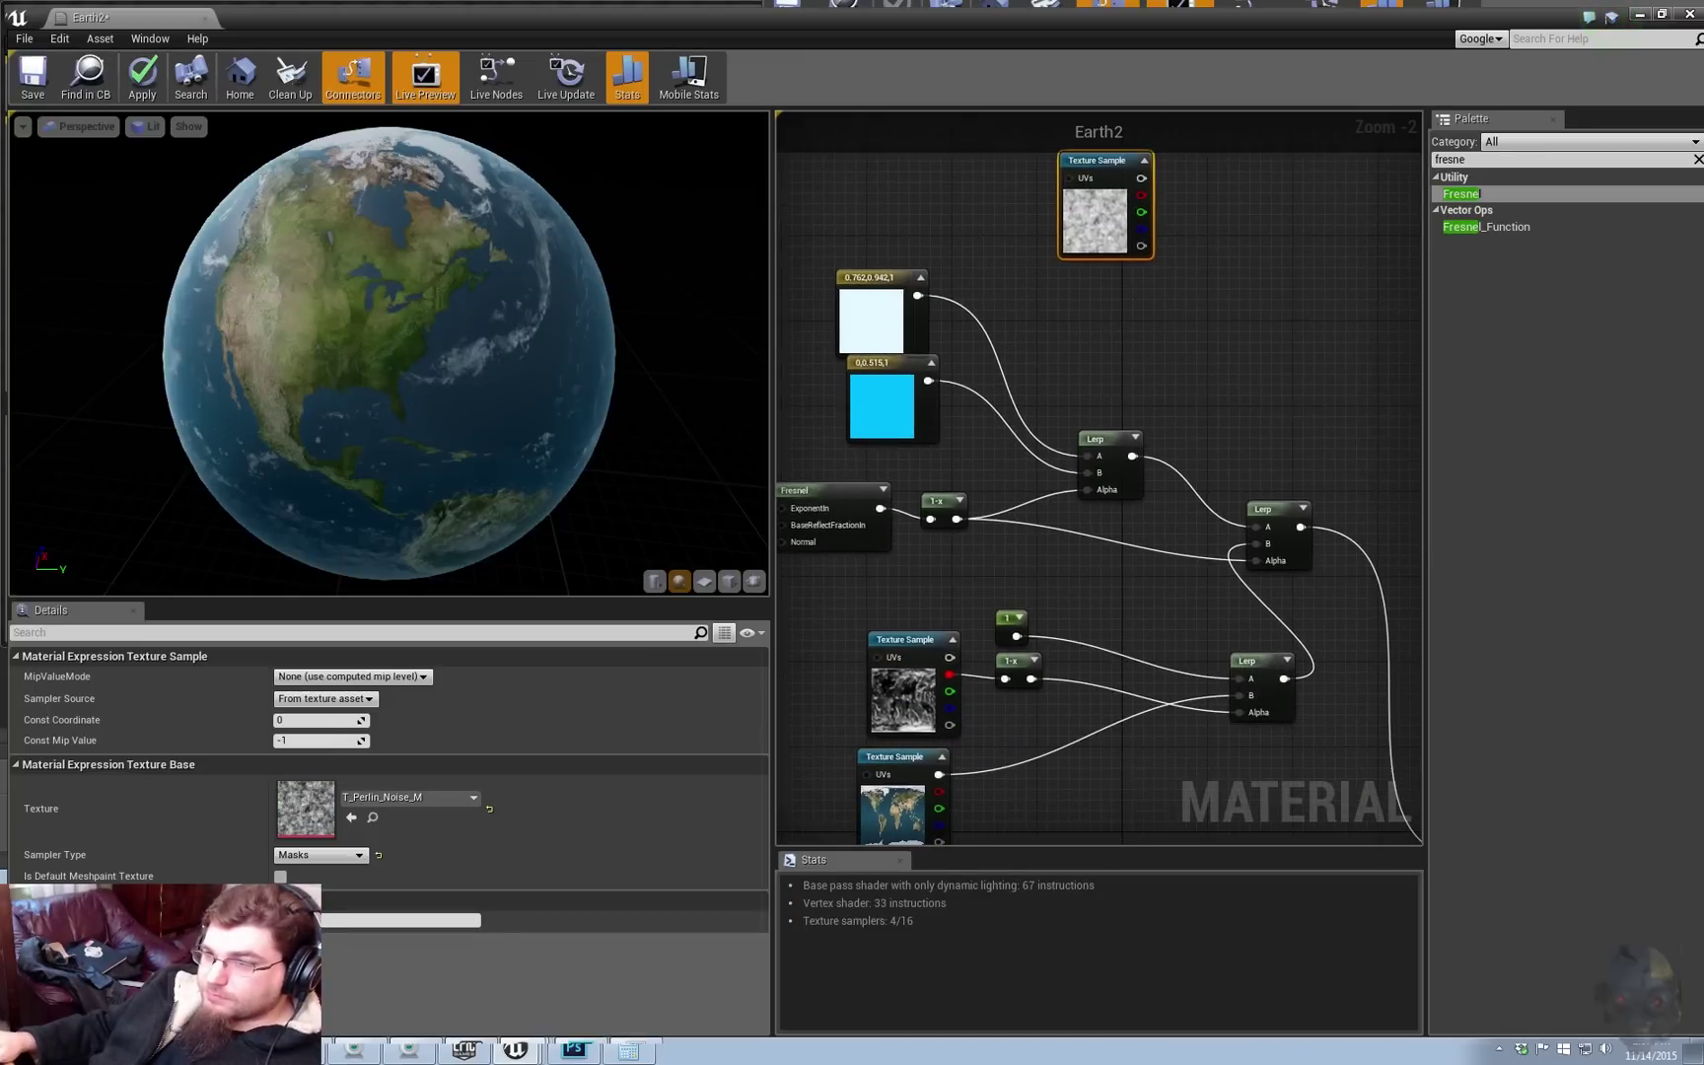
# Step: Replace the constant 1 on the clouds Lerp's A input with the Perlin noise texture sample, deleting the constant
pyautogui.moveTo(1121, 163); pyautogui.dragTo(1100, 471)
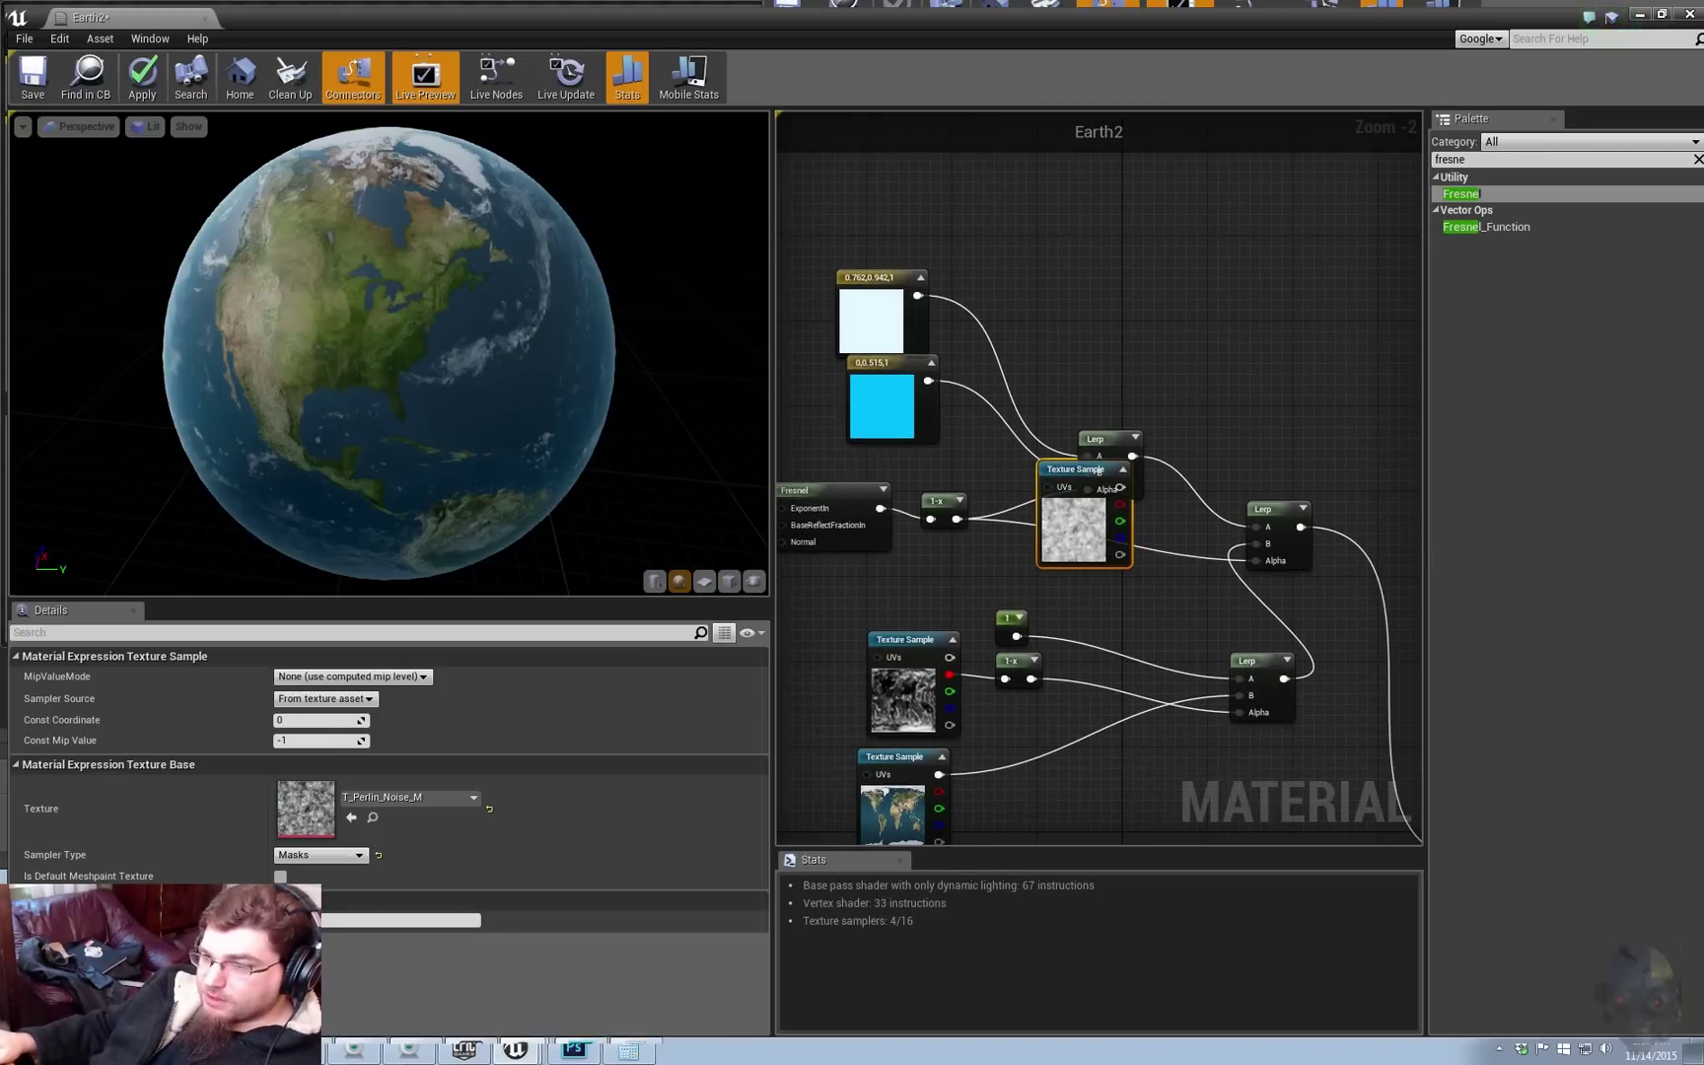
pyautogui.moveTo(1006, 619); pyautogui.dragTo(1122, 620)
pyautogui.press('Delete')
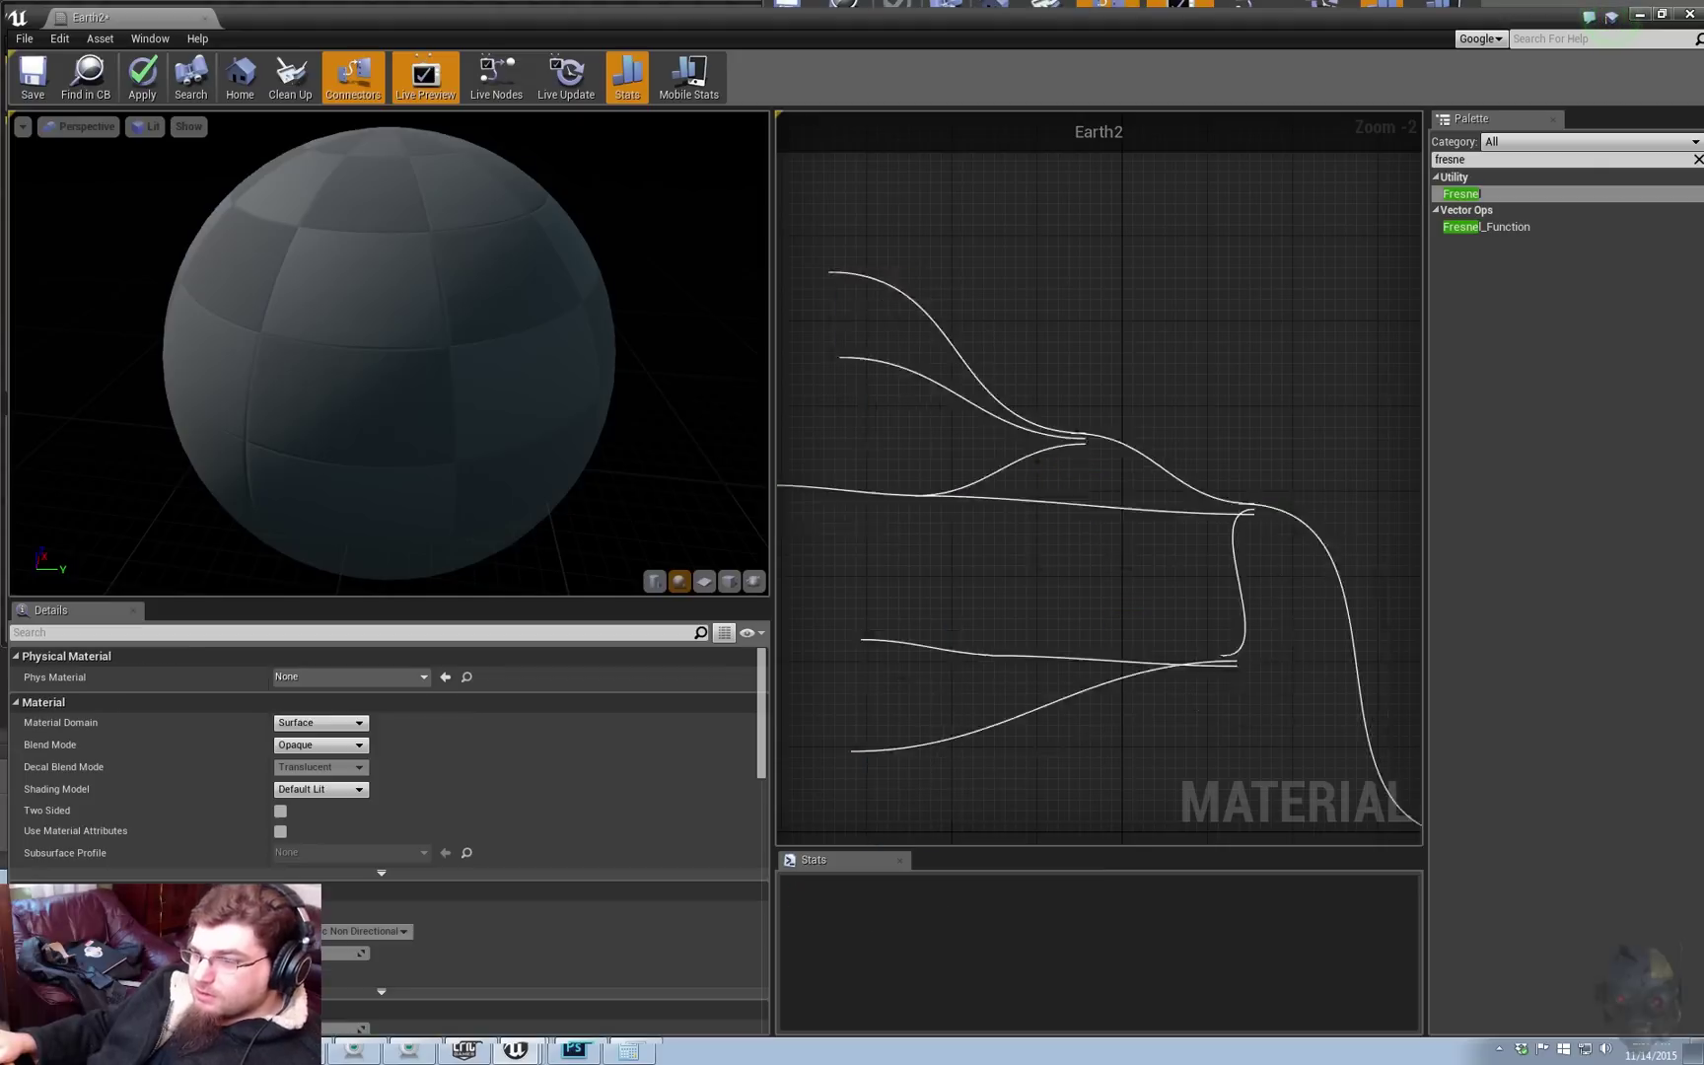
pyautogui.moveTo(1120, 487); pyautogui.dragTo(1239, 678)
# Step: Rearrange the graph with the noise sample directly above the clouds sample and the Fresnel colour group spaced out higher up
pyautogui.moveTo(1098, 471); pyautogui.dragTo(917, 535)
pyautogui.moveTo(918, 535); pyautogui.dragTo(1083, 601, button='right')
pyautogui.moveTo(864, 251); pyautogui.dragTo(1282, 581)
pyautogui.moveTo(1272, 508); pyautogui.dragTo(1265, 422)
pyautogui.click(1178, 296)
pyautogui.moveTo(1036, 258); pyautogui.dragTo(1043, 239)
pyautogui.click(1015, 219)
pyautogui.moveTo(1015, 219); pyautogui.dragTo(655, 10, button='right')
pyautogui.moveTo(1070, 365); pyautogui.dragTo(1224, 378)
pyautogui.moveTo(1050, 516); pyautogui.dragTo(917, 464)
pyautogui.moveTo(887, 363); pyautogui.dragTo(1124, 472, button='right')
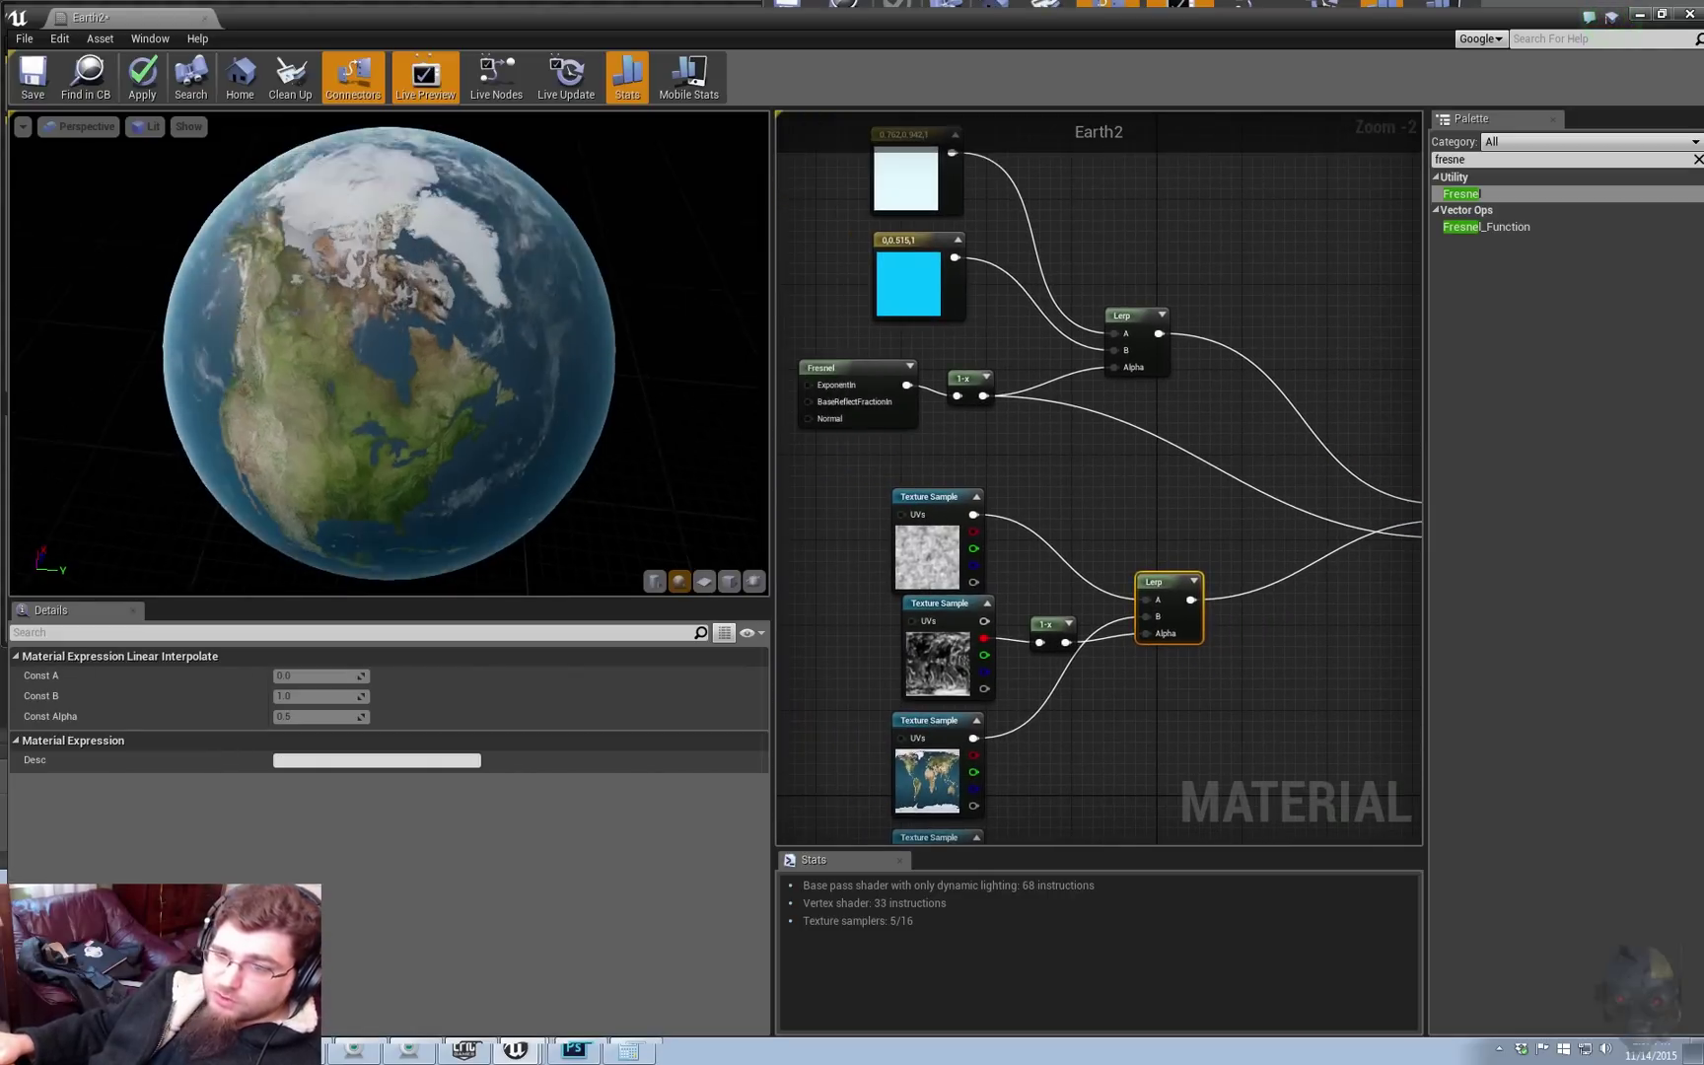
# Step: Examine the noise-textured clouds close up over the ocean on the preview globe
pyautogui.moveTo(389, 354); pyautogui.dragTo(389, 266, button='right')
pyautogui.moveTo(389, 353); pyautogui.dragTo(464, 340)
pyautogui.moveTo(388, 353); pyautogui.dragTo(388, 434, button='right')
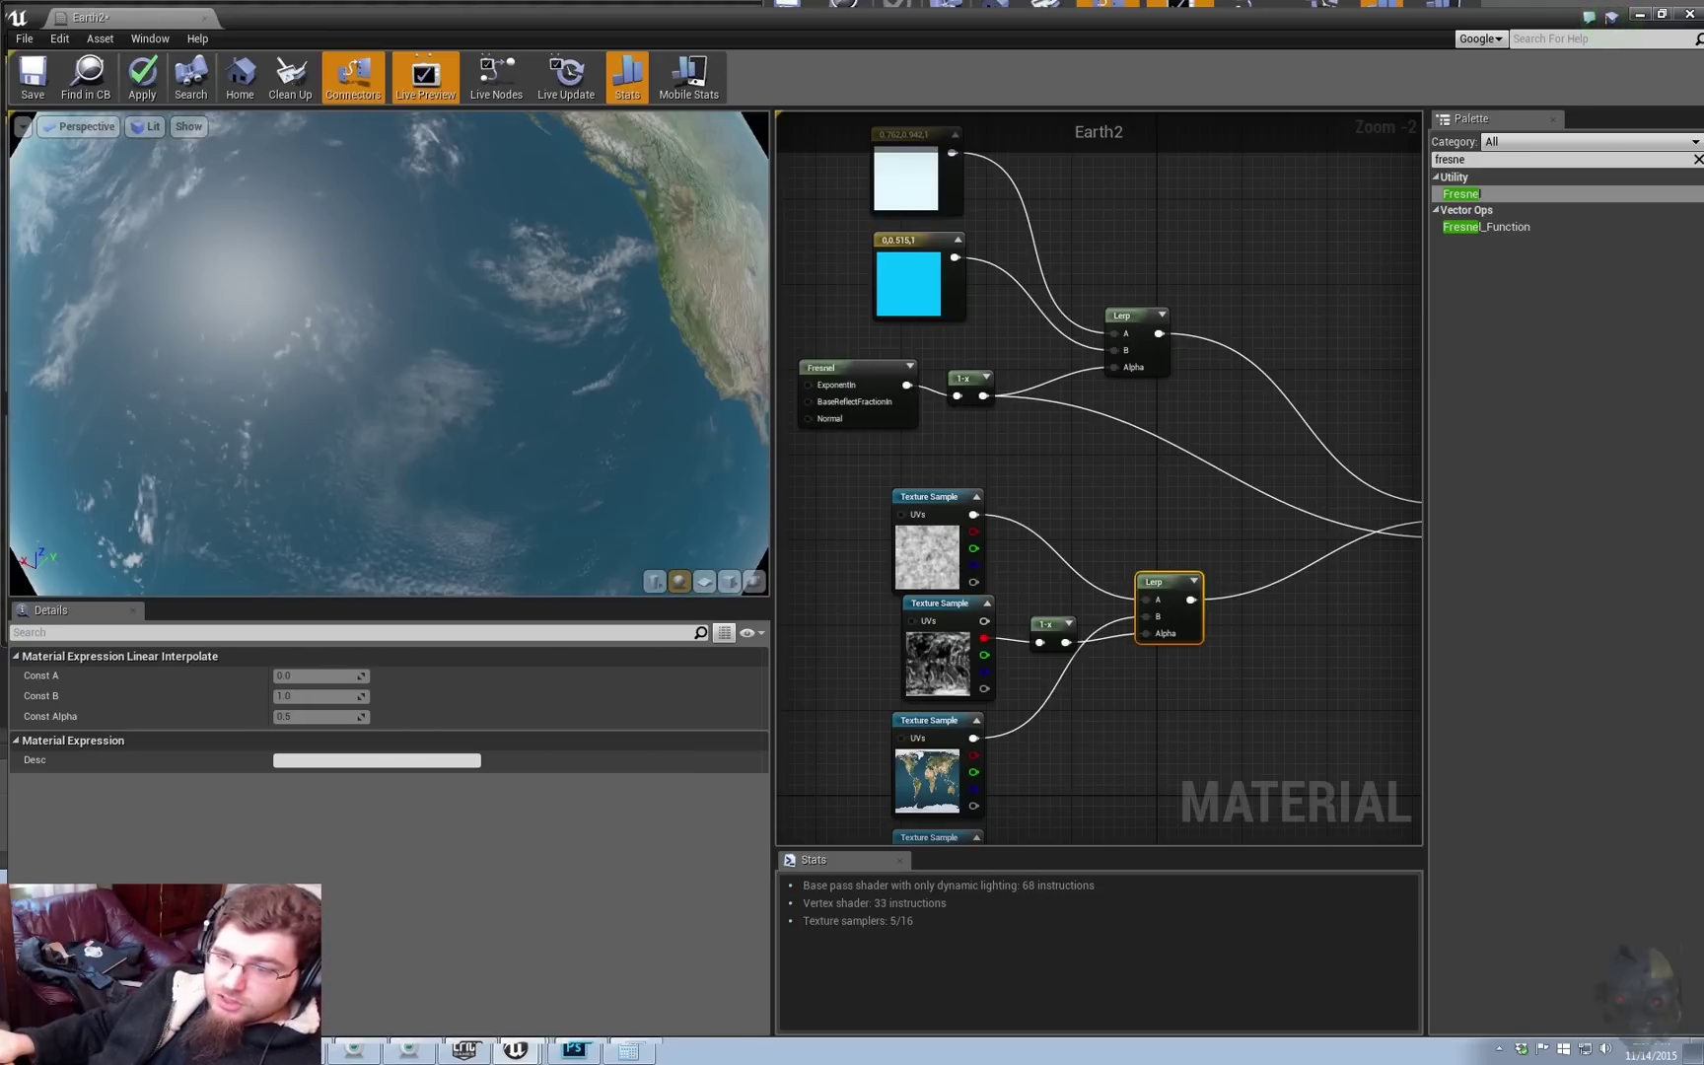
pyautogui.moveTo(389, 353); pyautogui.dragTo(602, 405)
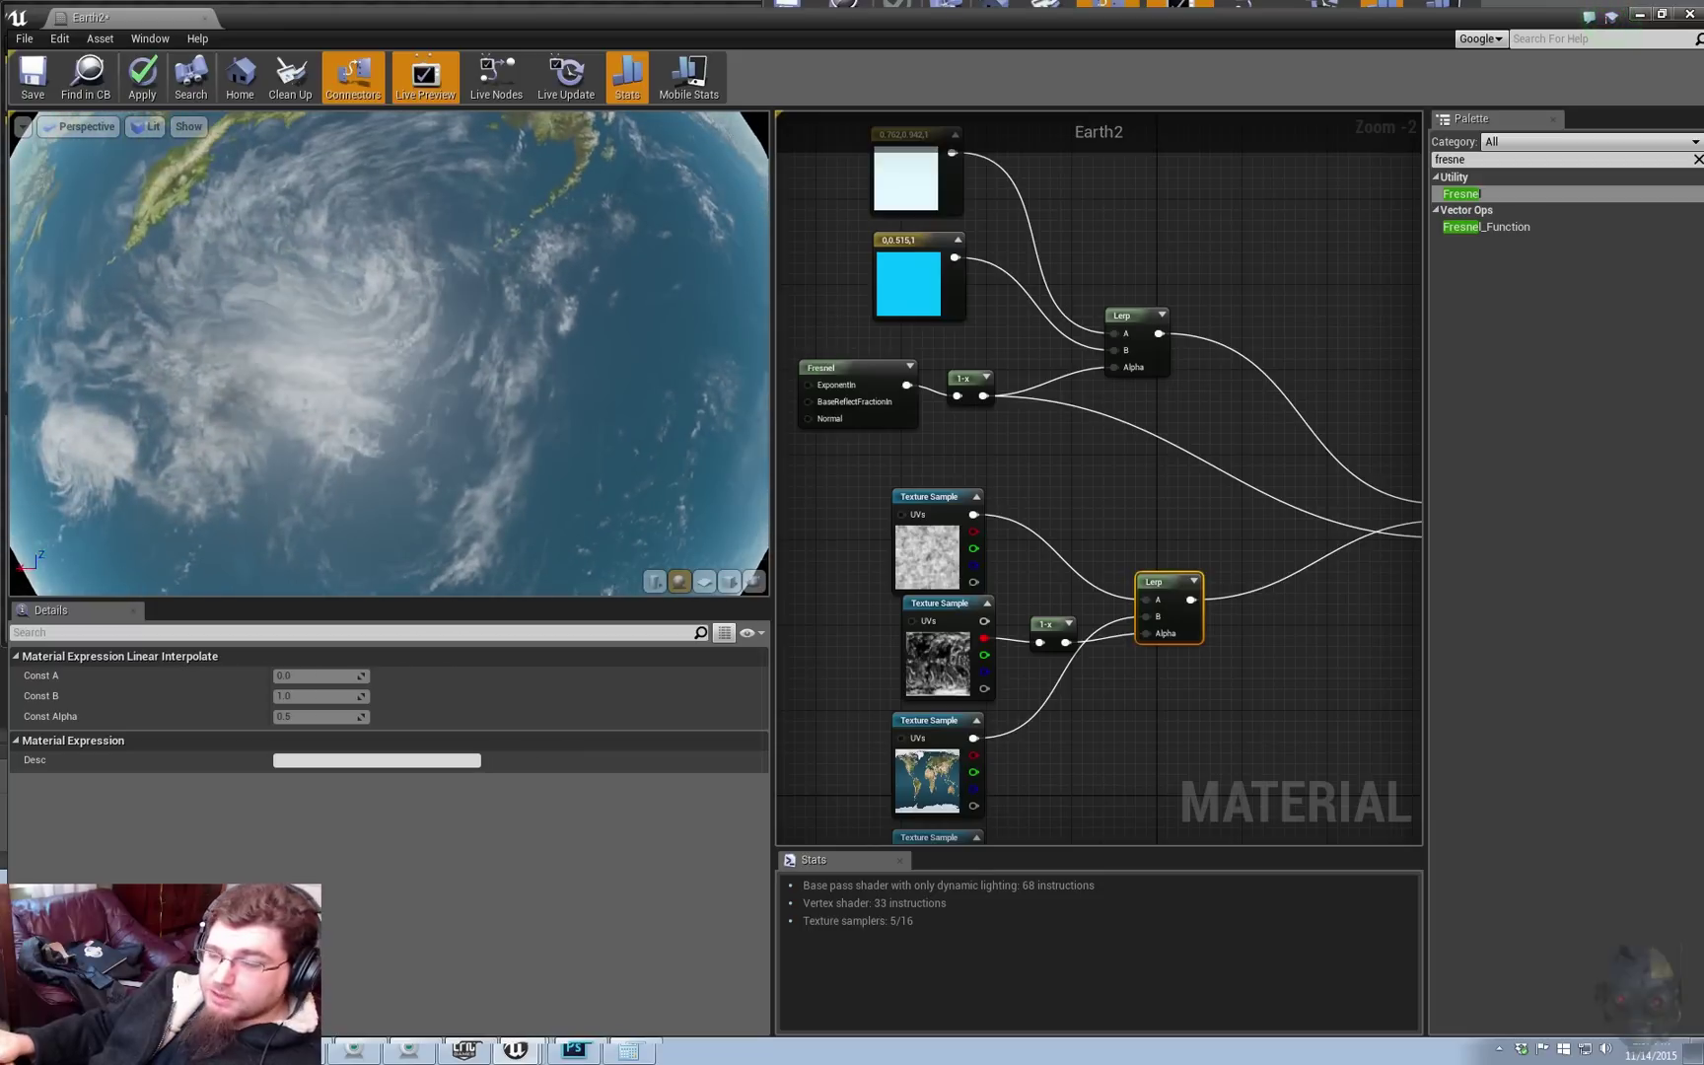
# Step: Add a TextureCoordinate node to the graph and connect it to the Perlin noise texture sample's UVs
pyautogui.moveTo(1030, 414); pyautogui.dragTo(967, 350, button='right')
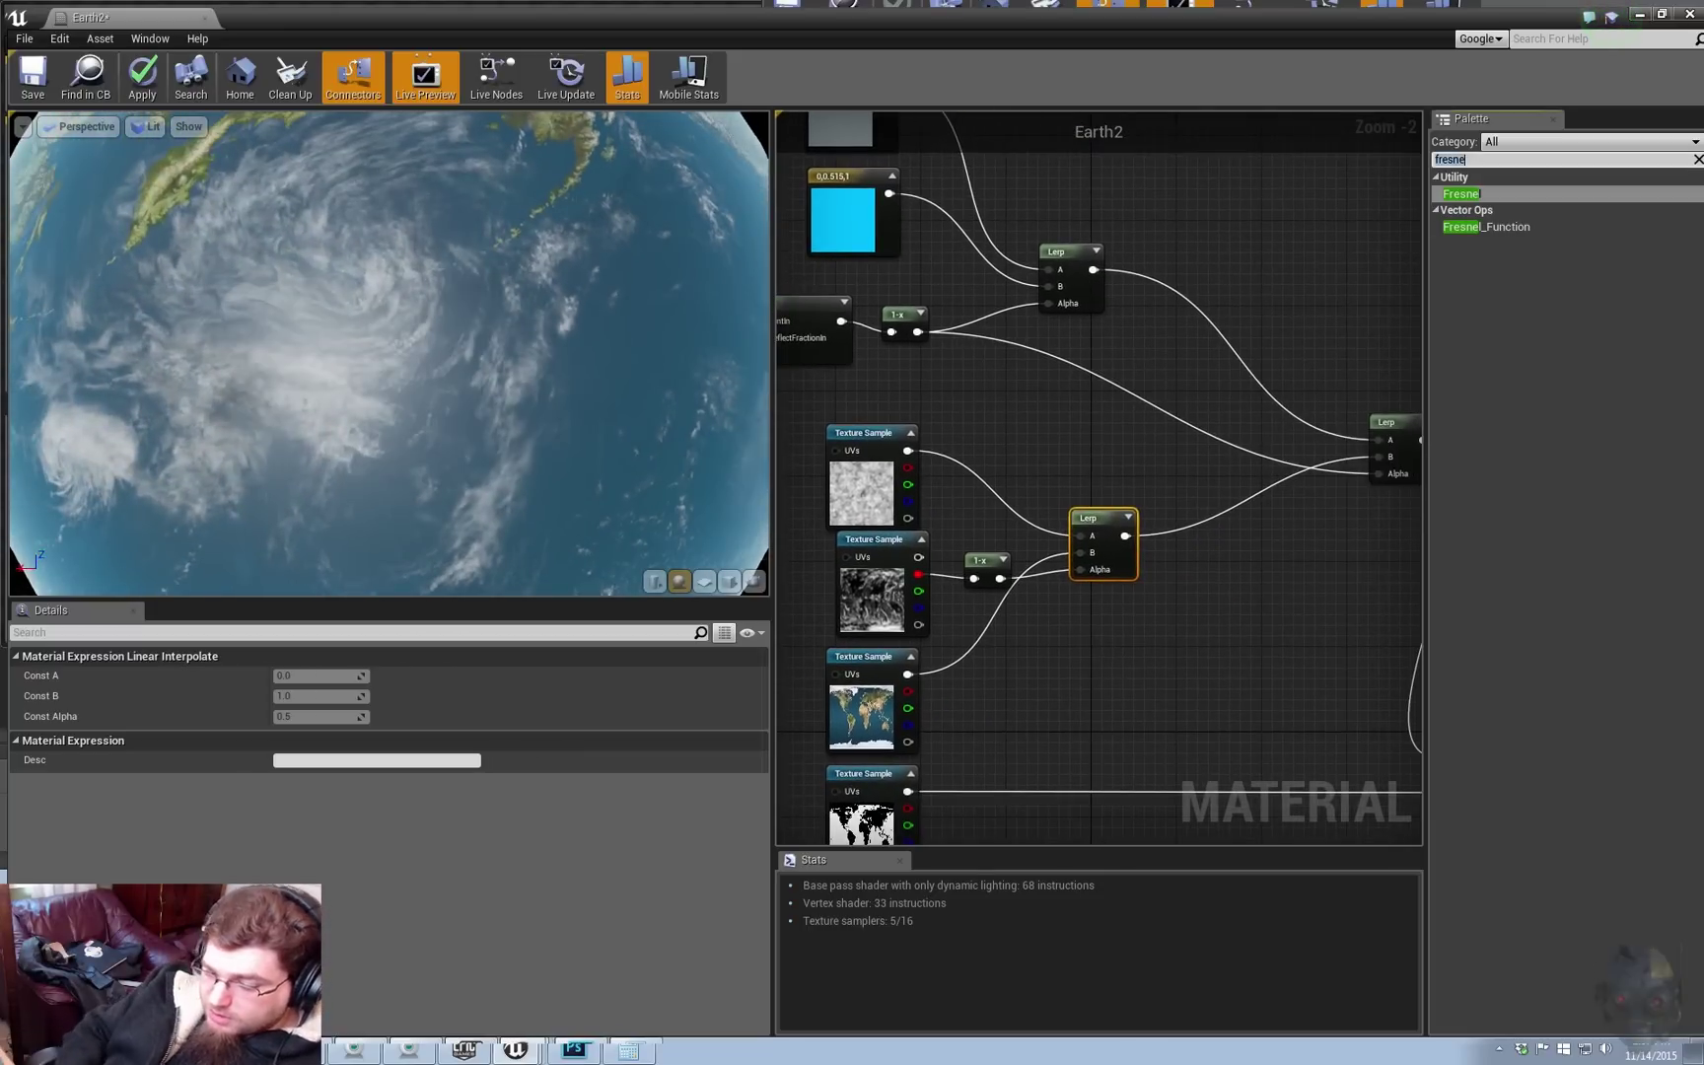
pyautogui.press('BackSpace')
pyautogui.press('BackSpace')
pyautogui.press('BackSpace')
pyautogui.press('BackSpace')
pyautogui.press('BackSpace')
pyautogui.press('BackSpace')
pyautogui.write('texture co')
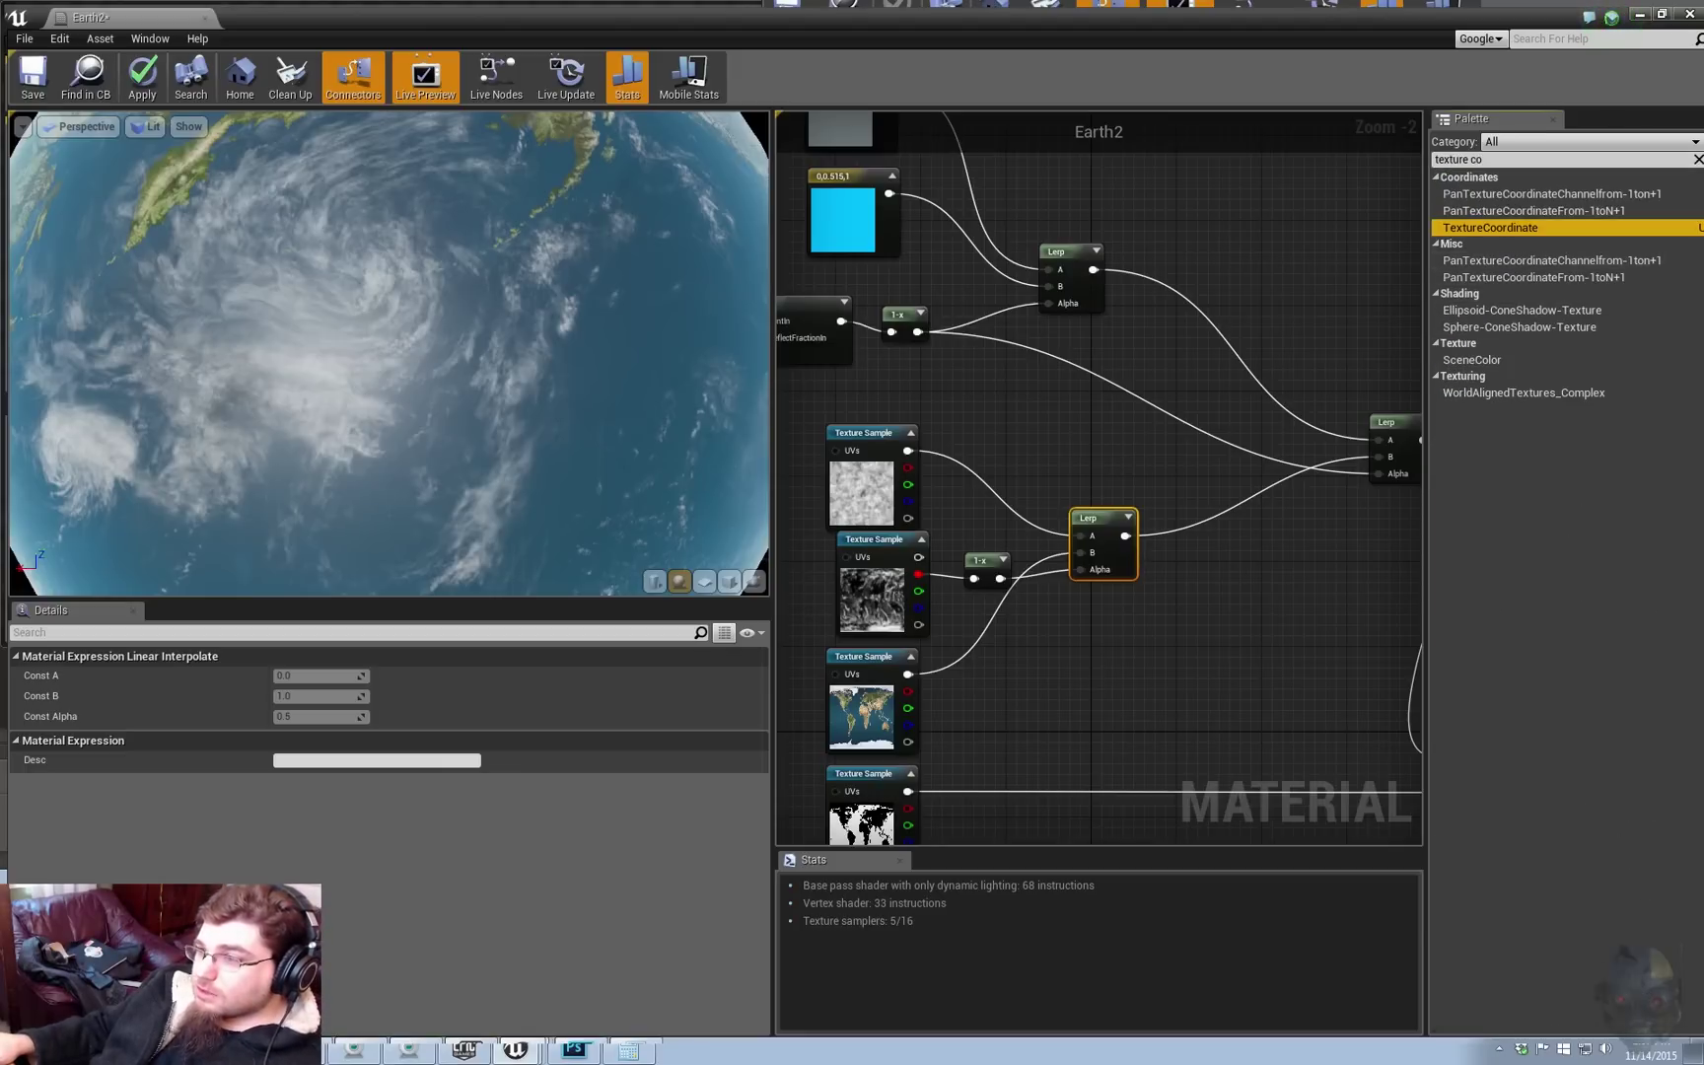
pyautogui.moveTo(1490, 228); pyautogui.dragTo(949, 452)
pyautogui.moveTo(1036, 427); pyautogui.dragTo(1327, 415, button='right')
pyautogui.moveTo(1268, 453); pyautogui.dragTo(1127, 437)
# Step: Set both UTiling and VTiling of the noise texture's TexCoord node to 5
pyautogui.click(296, 696)
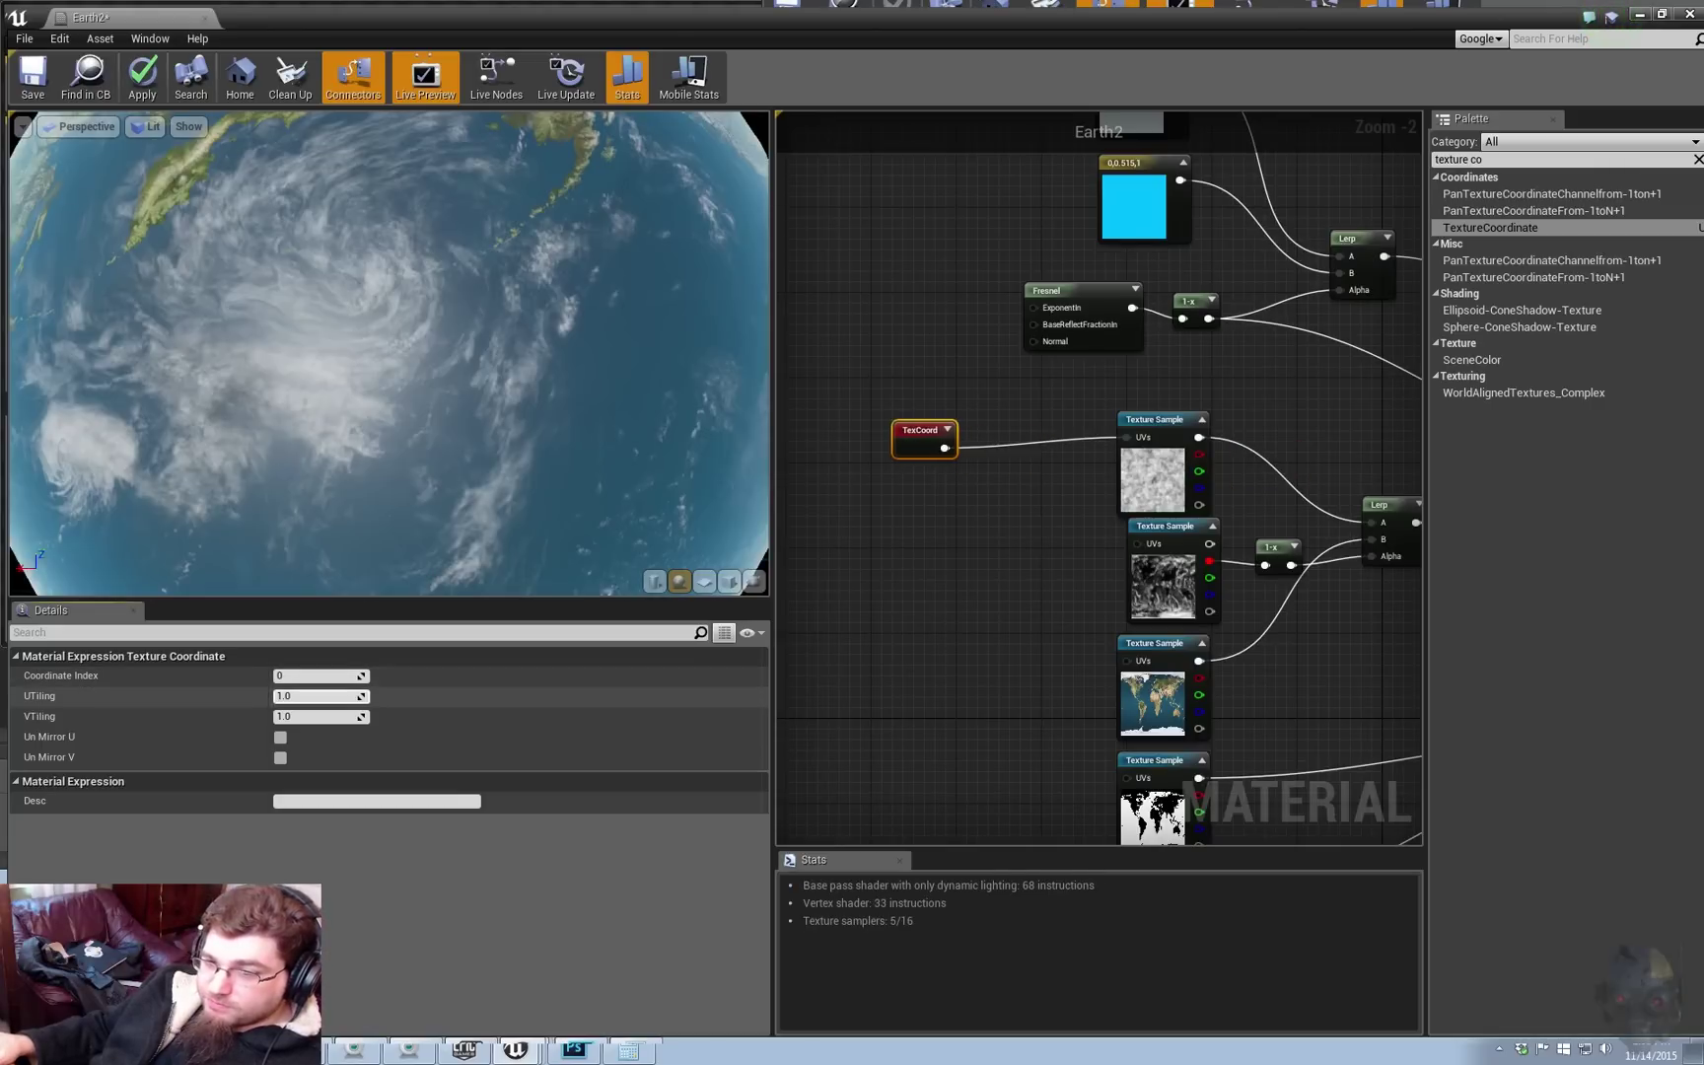
pyautogui.write('5')
pyautogui.press('Tab')
pyautogui.write('5')
pyautogui.press('Return')
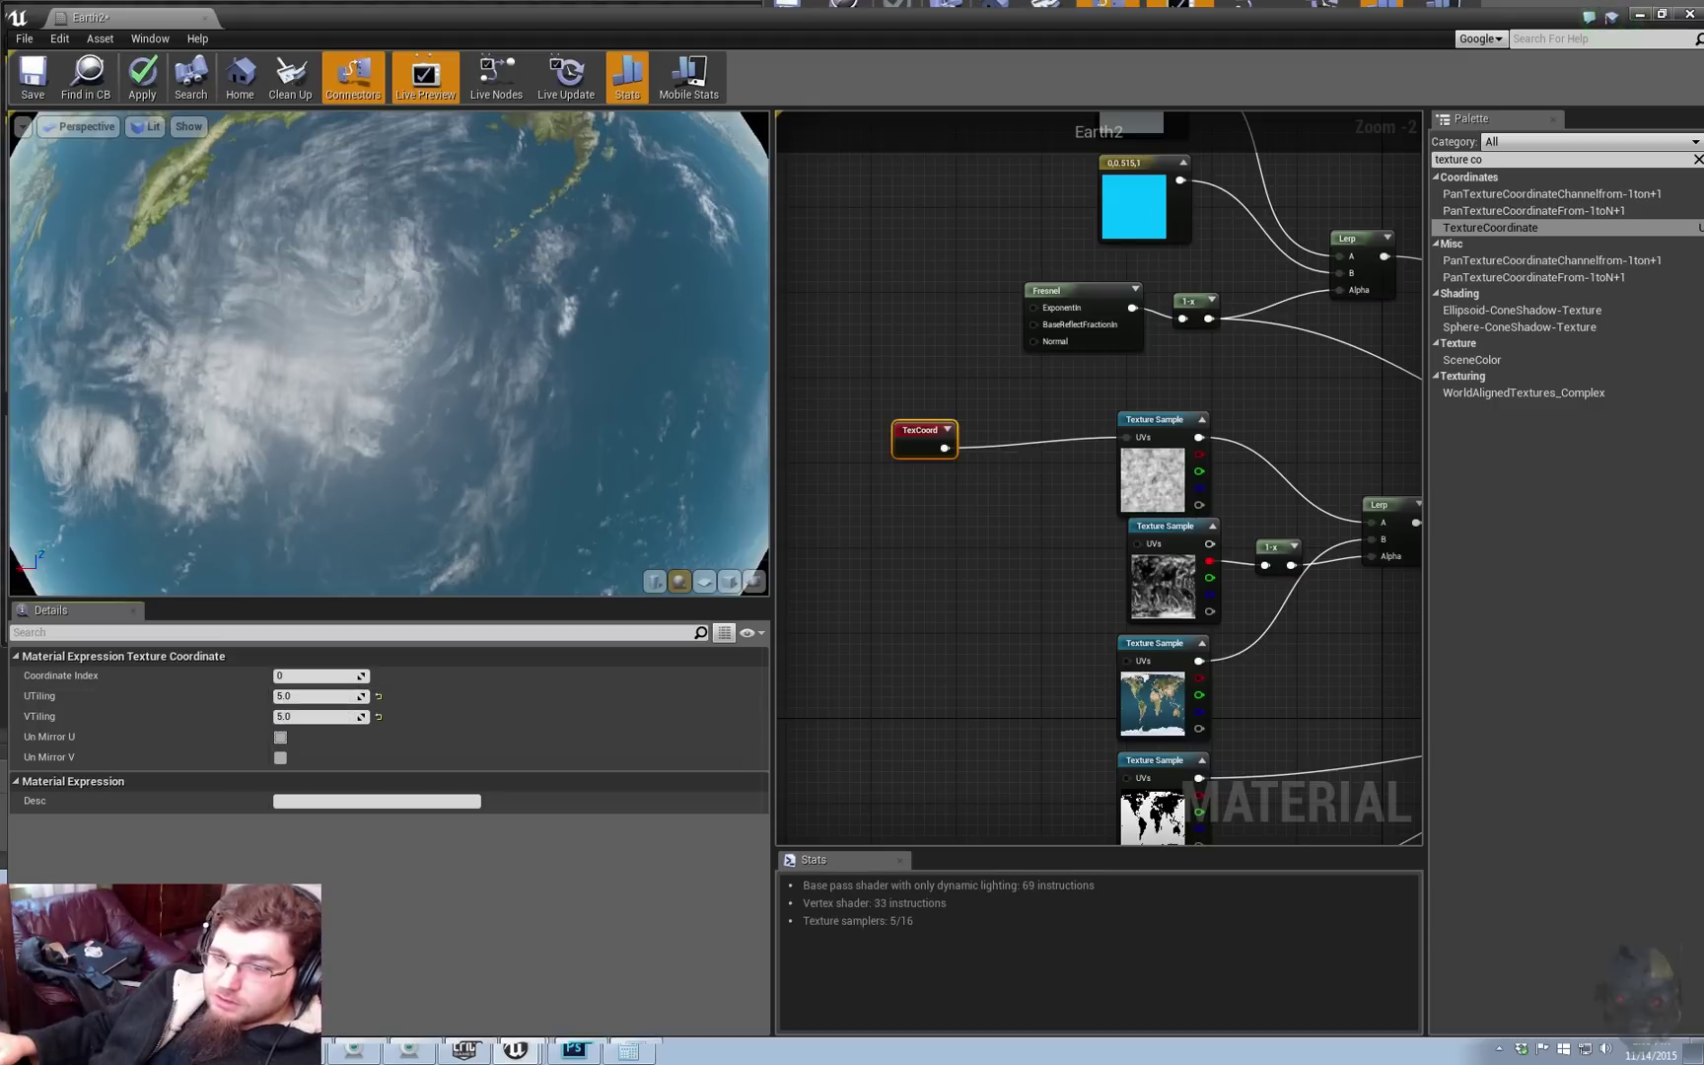
# Step: Examine the clouds with the tiled noise from several angles and distances on the preview globe
pyautogui.moveTo(390, 353); pyautogui.dragTo(444, 353)
pyautogui.moveTo(444, 353); pyautogui.dragTo(444, 464, button='right')
pyautogui.moveTo(444, 353); pyautogui.dragTo(394, 394)
pyautogui.moveTo(394, 395); pyautogui.dragTo(394, 326, button='right')
pyautogui.moveTo(444, 336); pyautogui.dragTo(316, 424)
pyautogui.moveTo(801, 364); pyautogui.dragTo(755, 366)
# Step: Align the clouds sample with the texture column and shift the noise sample and its TexCoord slightly higher
pyautogui.moveTo(1050, 415); pyautogui.dragTo(838, 428, button='right')
pyautogui.scroll(-4, 1104, 464)
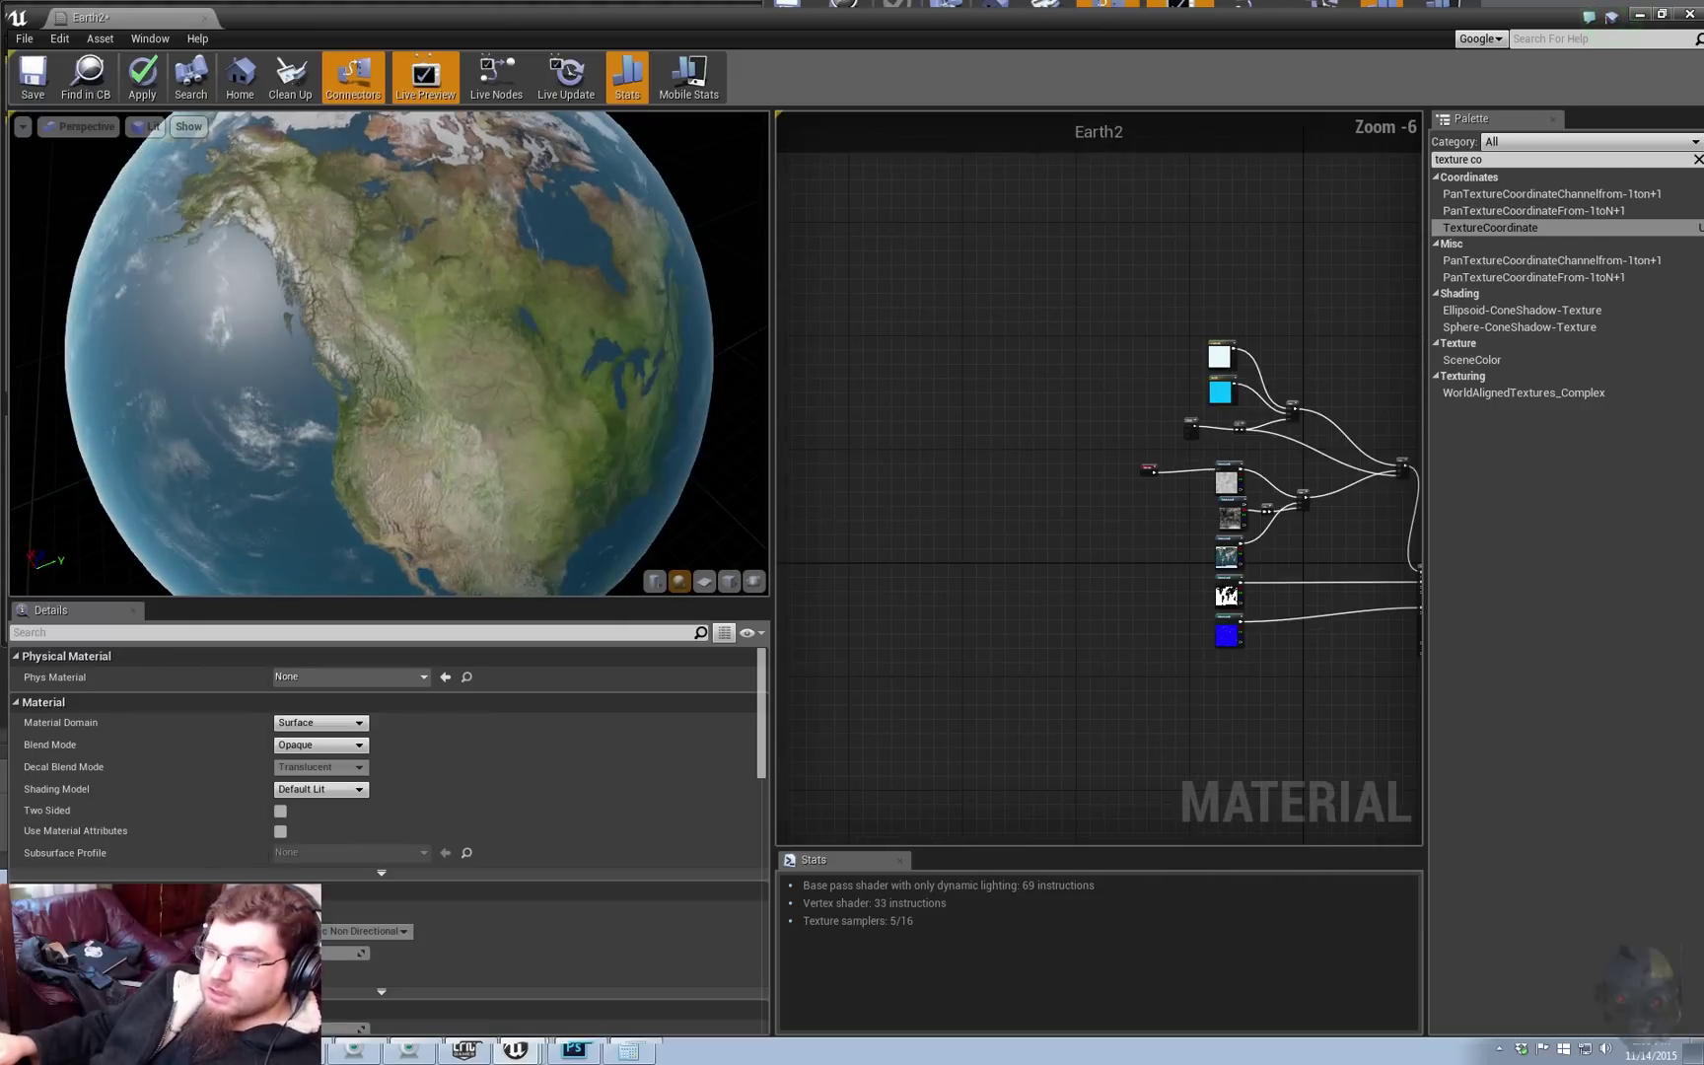
pyautogui.moveTo(1105, 463); pyautogui.dragTo(957, 431, button='right')
pyautogui.scroll(4, 1070, 456)
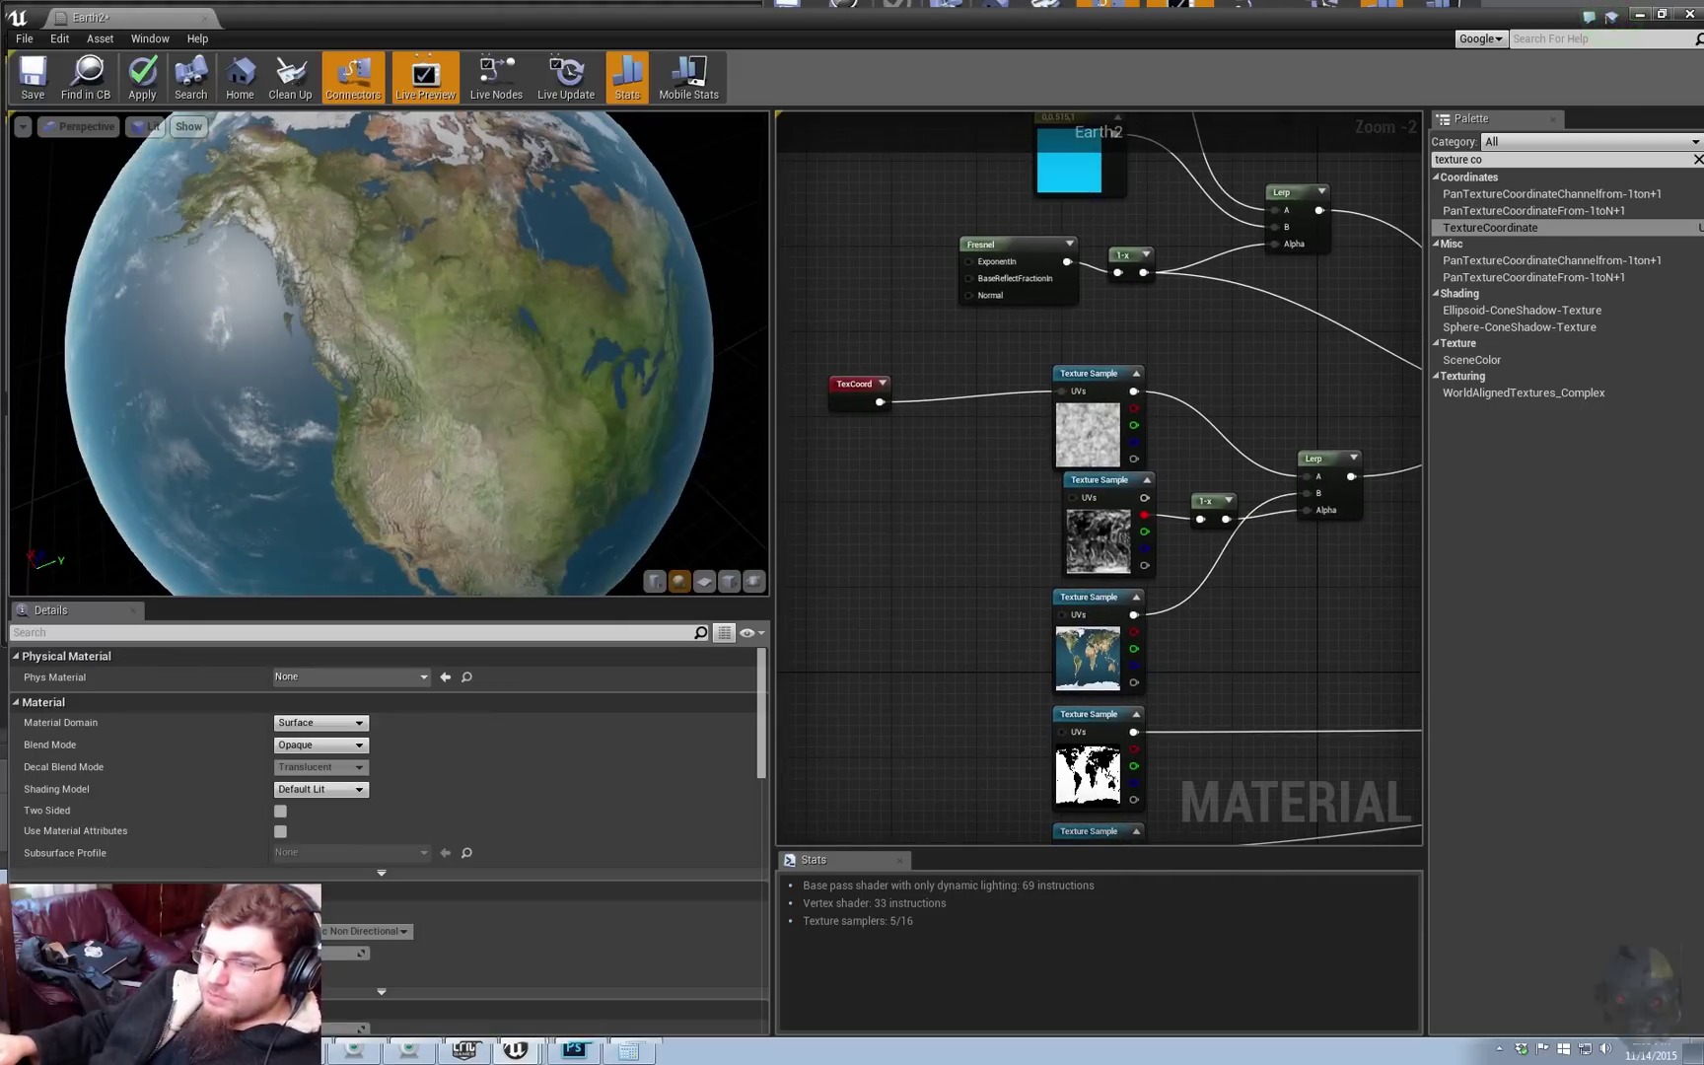
pyautogui.moveTo(812, 325); pyautogui.dragTo(1089, 482)
pyautogui.click(949, 505)
pyautogui.moveTo(831, 343); pyautogui.dragTo(1063, 422)
pyautogui.moveTo(1068, 419); pyautogui.dragTo(1079, 408)
pyautogui.moveTo(390, 353); pyautogui.dragTo(680, 222)
pyautogui.moveTo(326, 355); pyautogui.dragTo(355, 355)
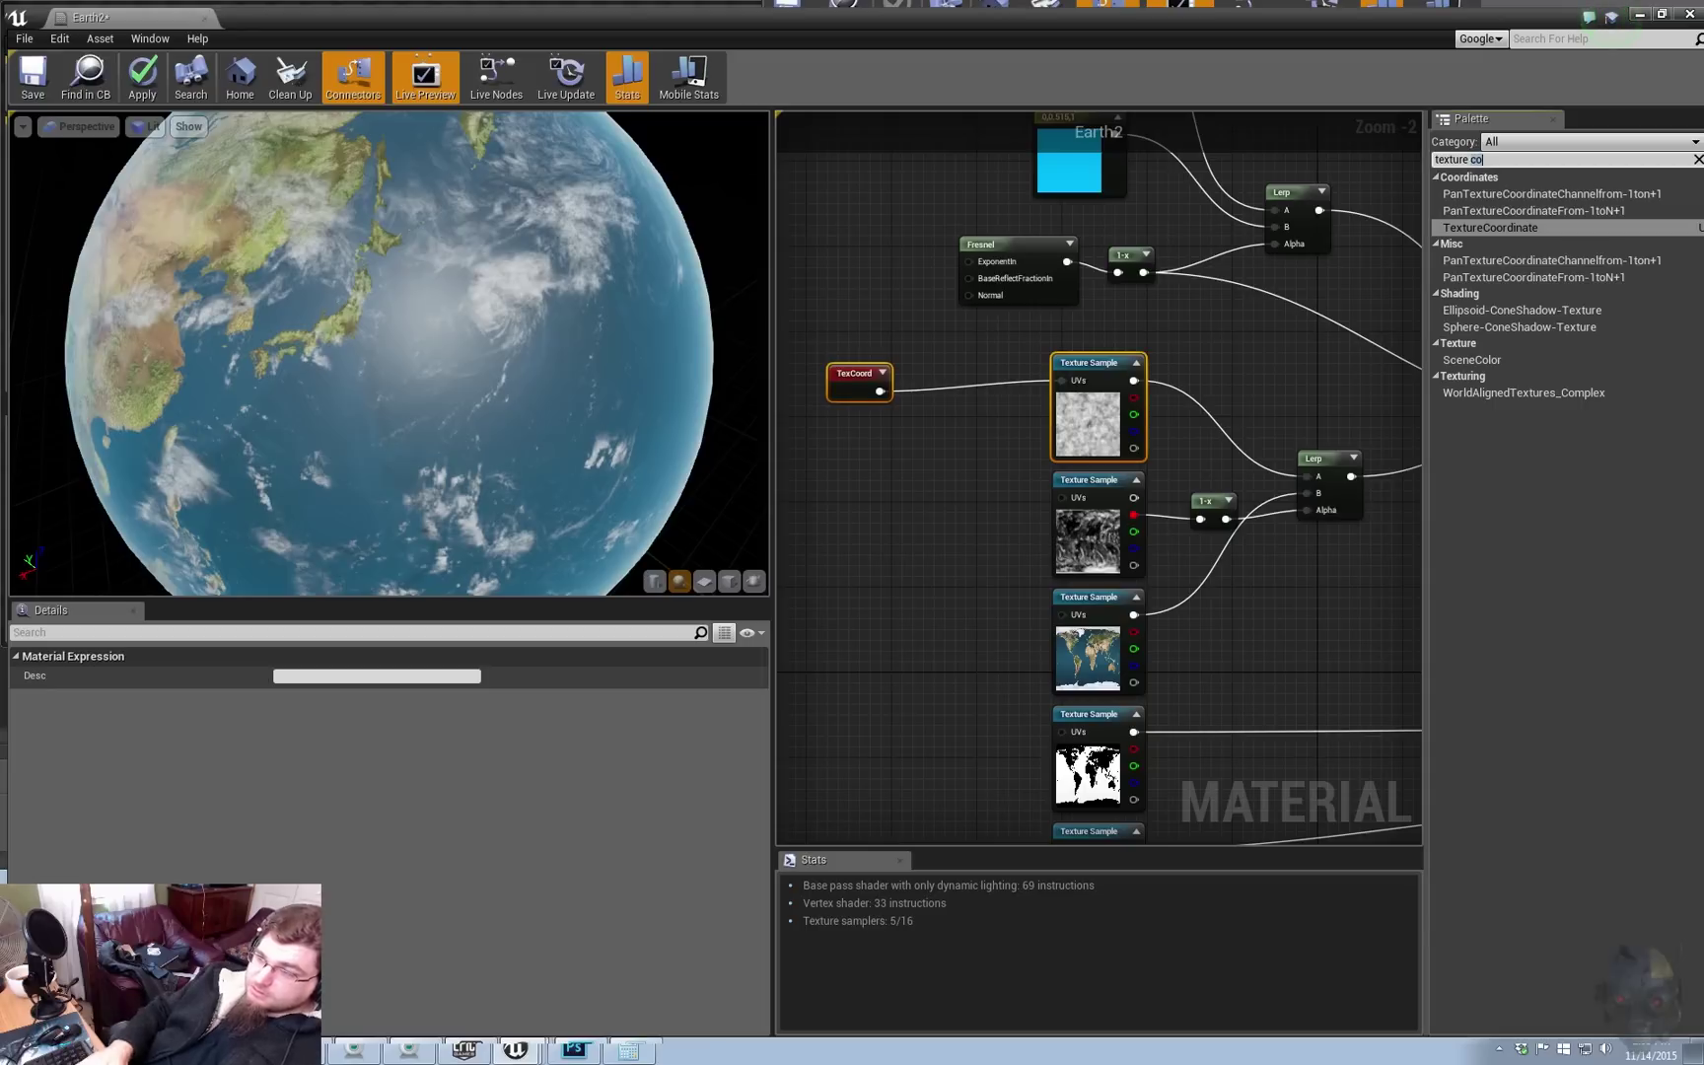
# Step: Add a Panner node to the graph in the empty area beside the texture samples
pyautogui.press('BackSpace')
pyautogui.press('BackSpace')
pyautogui.press('BackSpace')
pyautogui.press('BackSpace')
pyautogui.press('BackSpace')
pyautogui.press('BackSpace')
pyautogui.press('BackSpace')
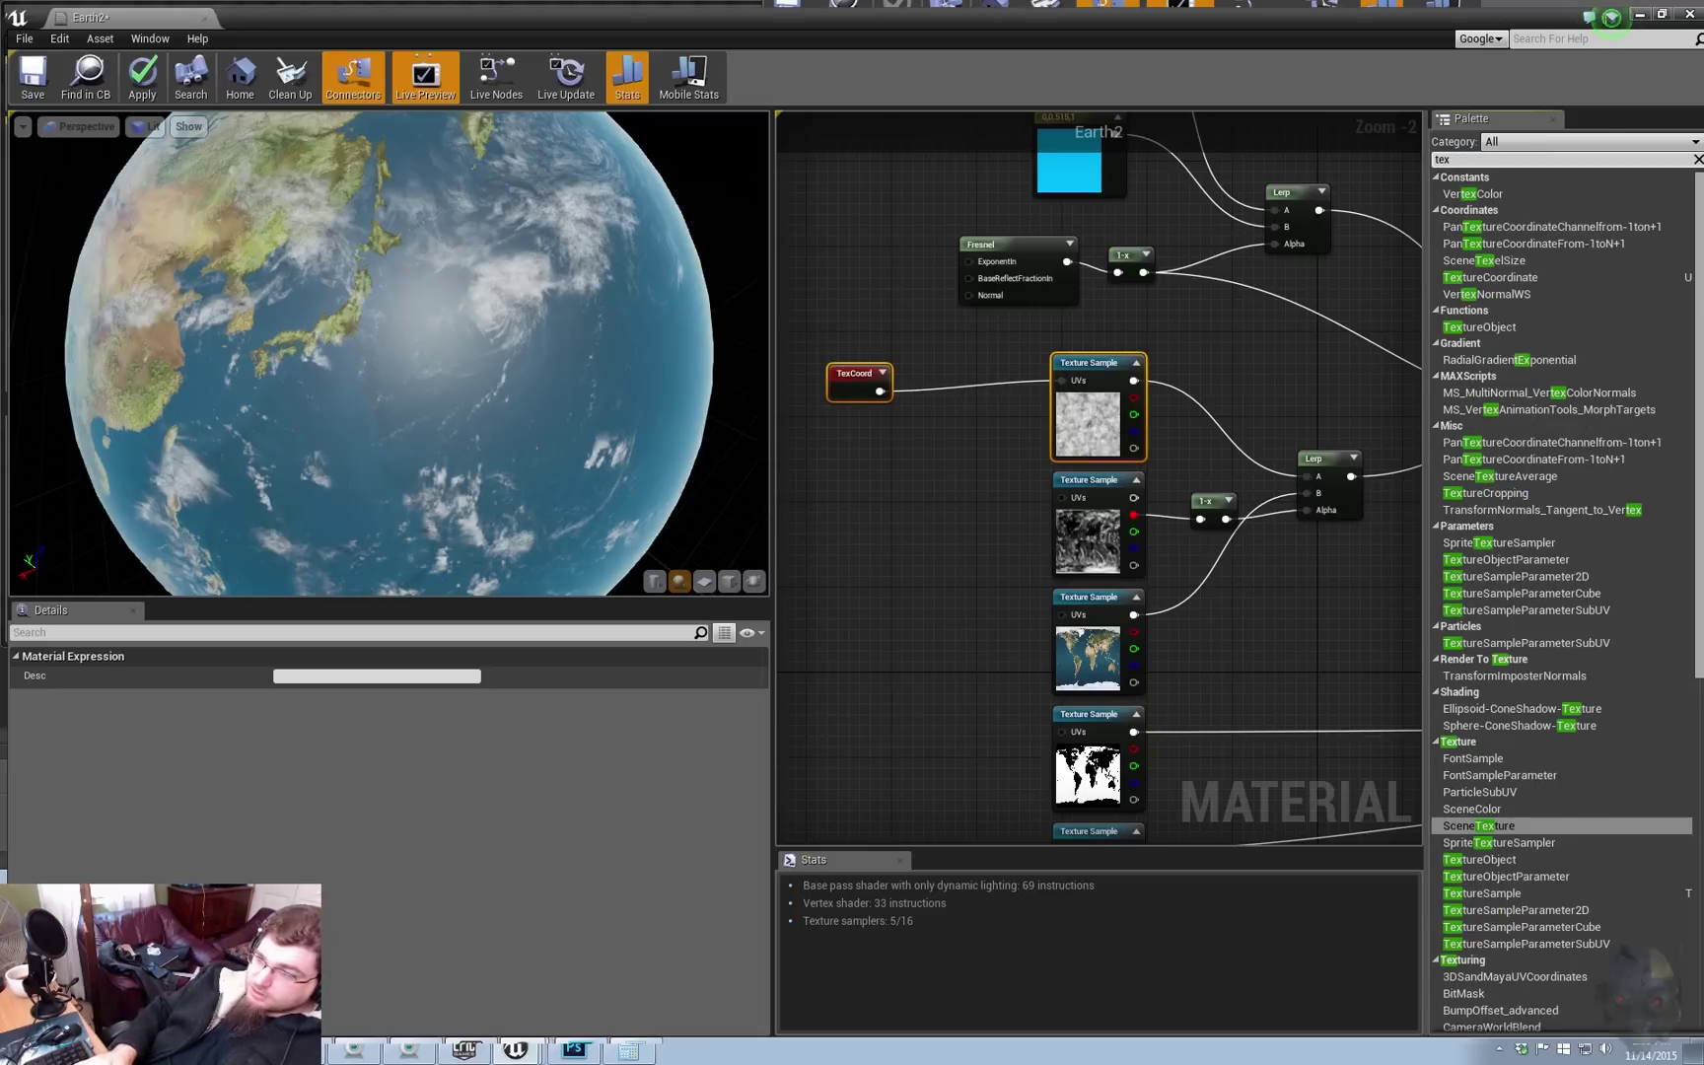
pyautogui.press('BackSpace')
pyautogui.press('BackSpace')
pyautogui.press('BackSpace')
pyautogui.write('panne')
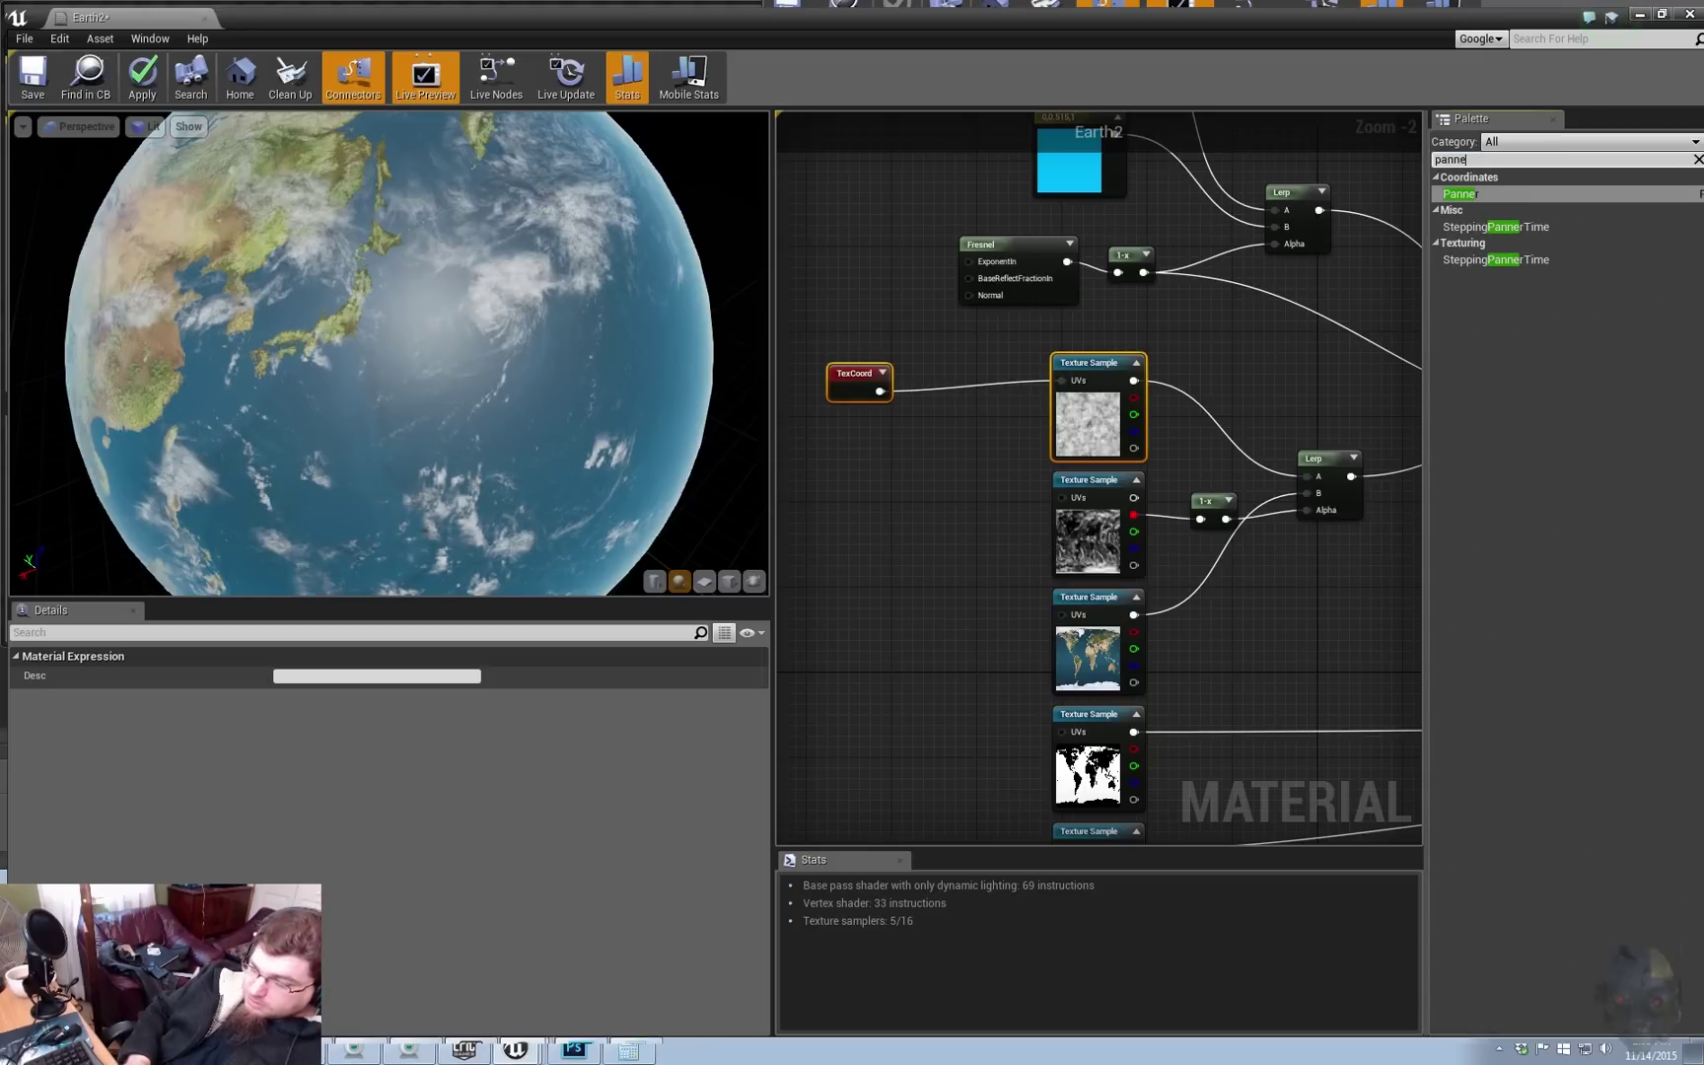
pyautogui.click(1462, 194)
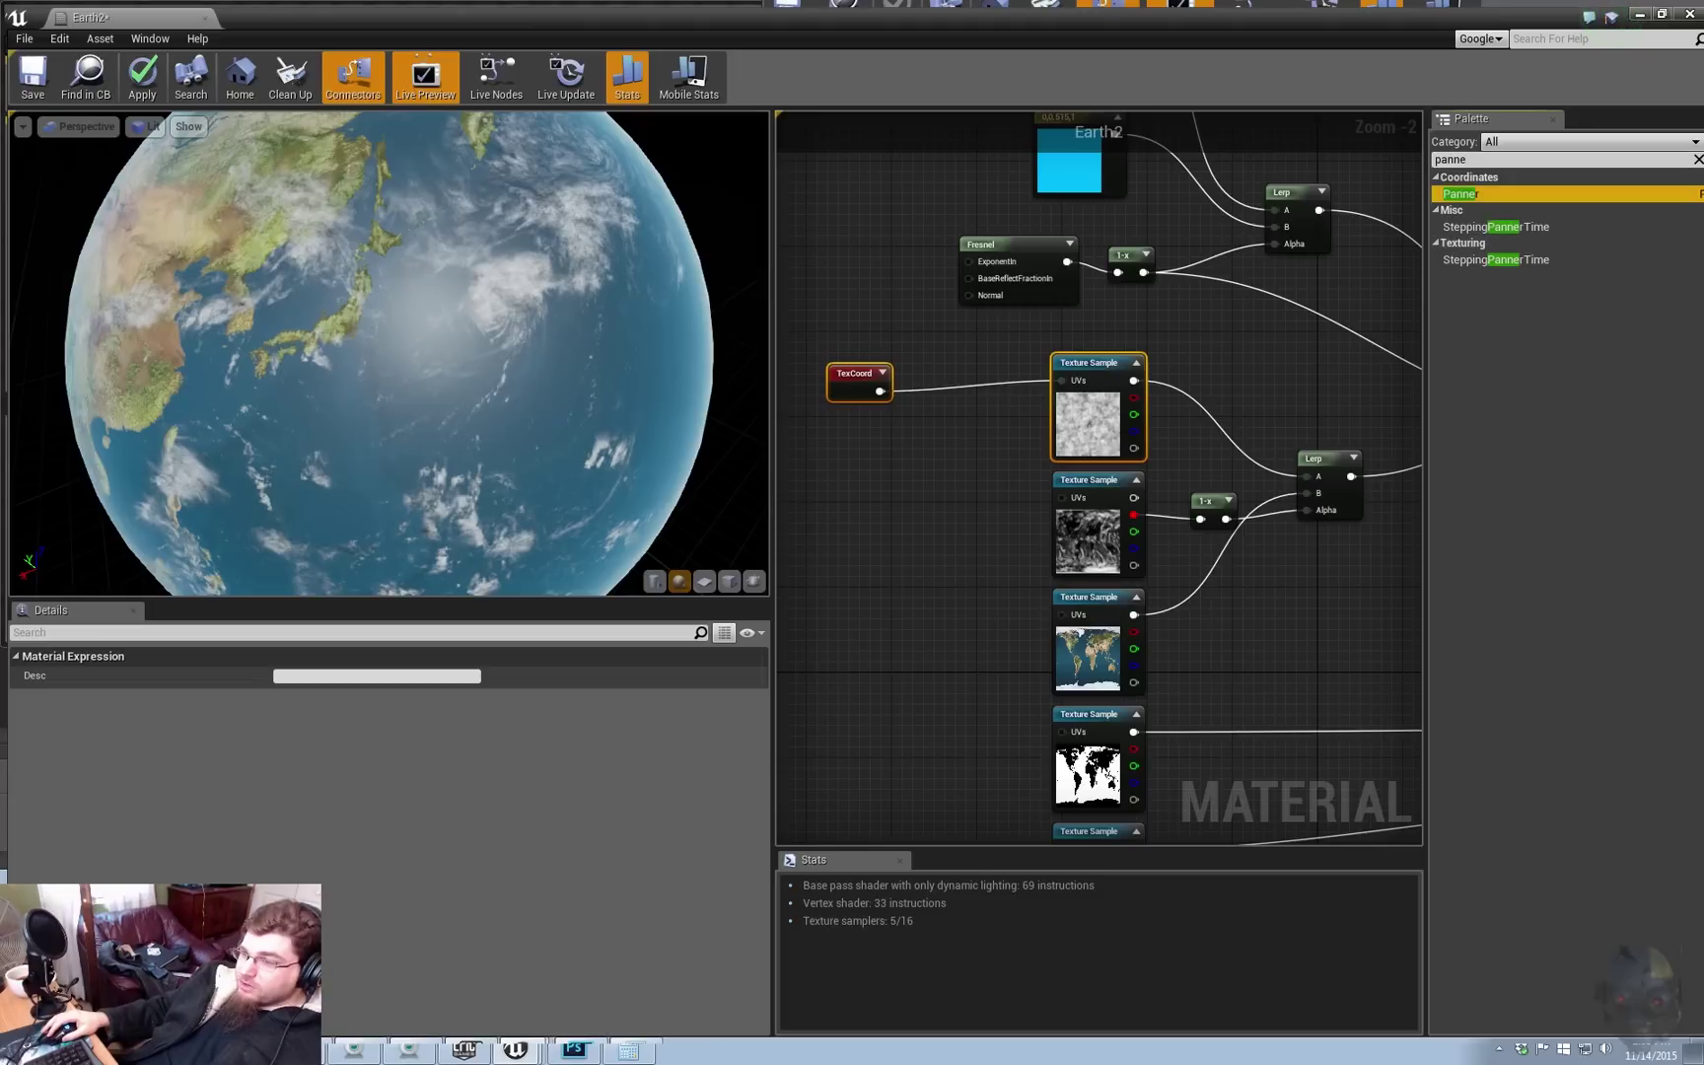
pyautogui.moveTo(1462, 194); pyautogui.dragTo(863, 542)
pyautogui.moveTo(862, 541); pyautogui.dragTo(959, 415, button='right')
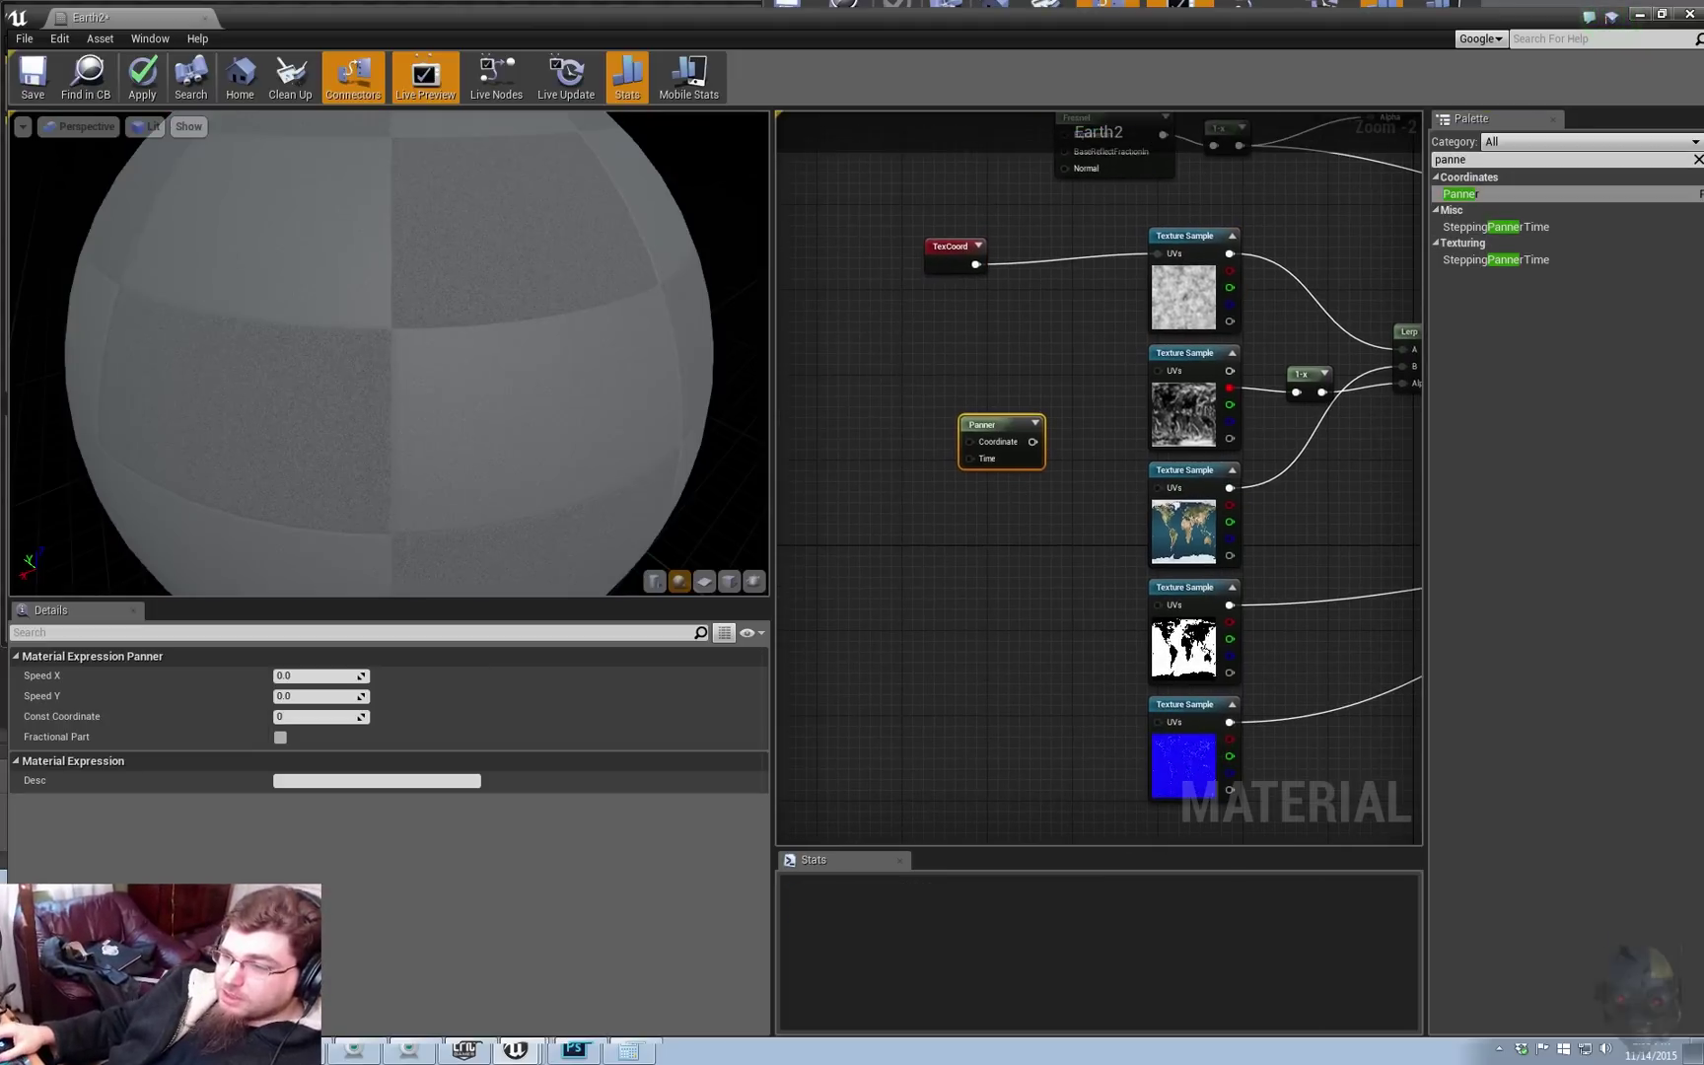
# Step: Connect the Panner's output to the UVs of the colour map, land mask, normal map and clouds samples
pyautogui.moveTo(971, 441); pyautogui.dragTo(862, 571)
pyautogui.press('Escape')
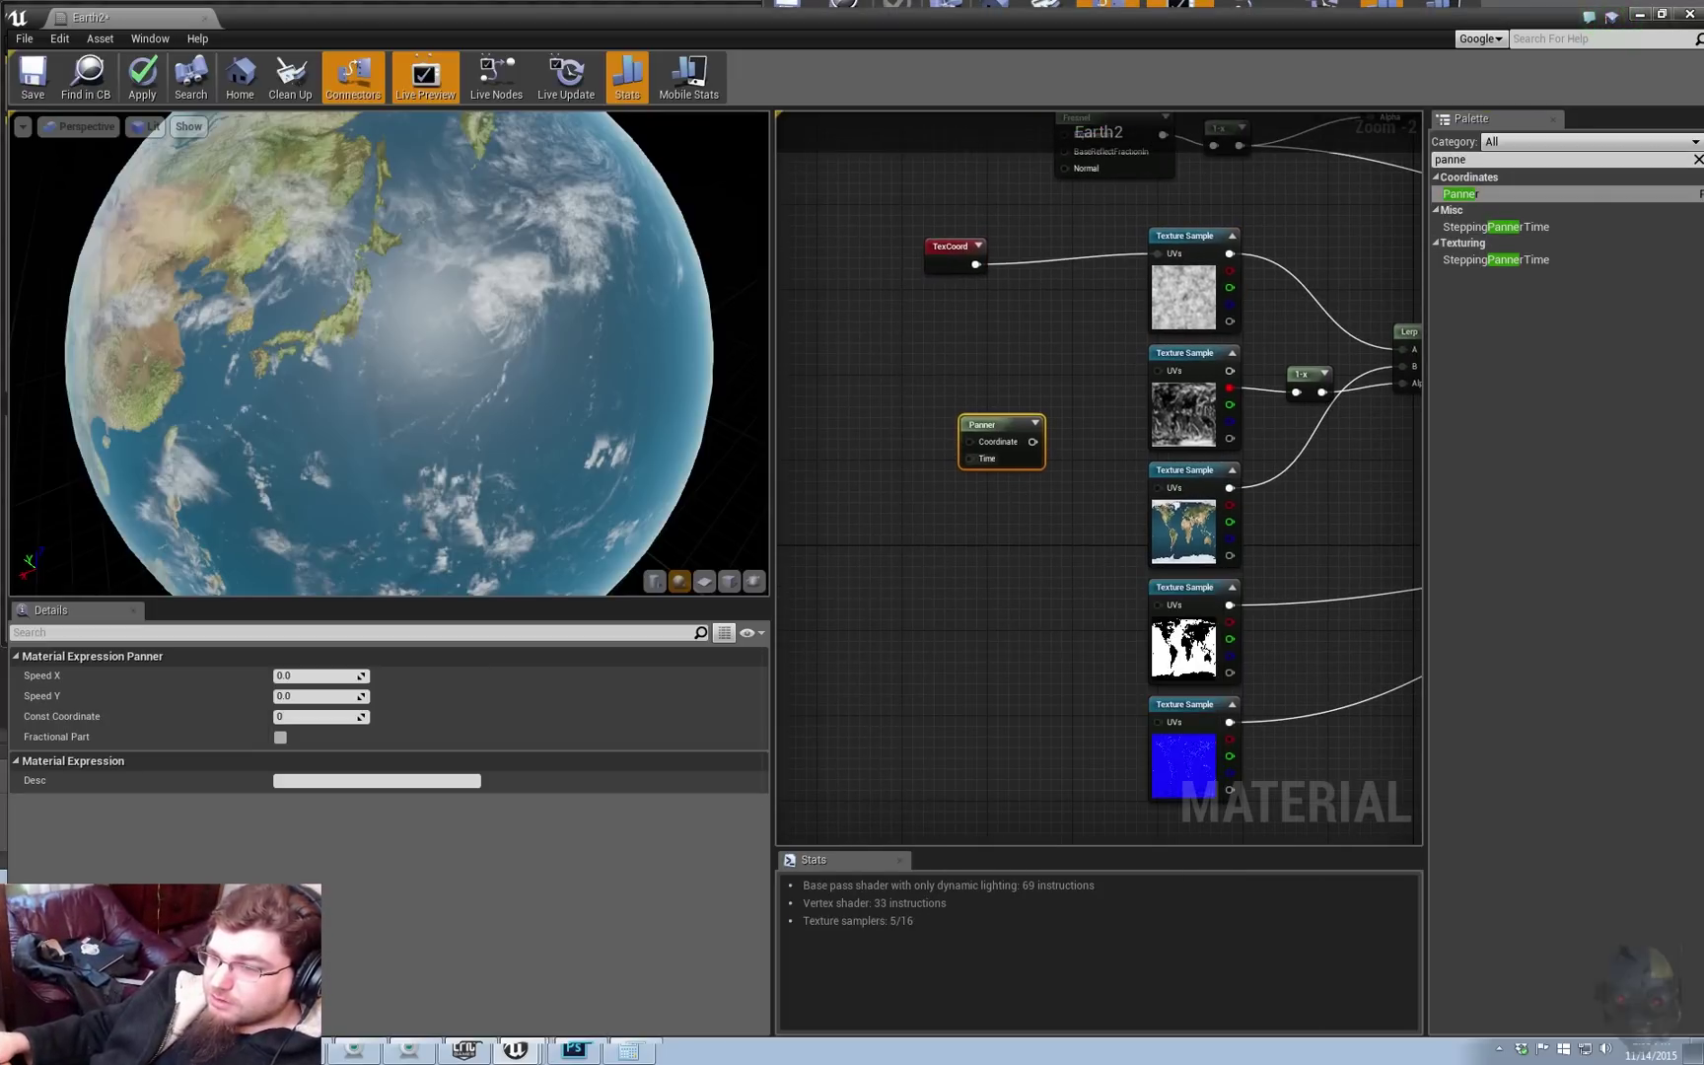
pyautogui.moveTo(986, 424); pyautogui.dragTo(1159, 487)
pyautogui.moveTo(996, 509); pyautogui.dragTo(1156, 604)
pyautogui.moveTo(996, 509); pyautogui.dragTo(1159, 722)
pyautogui.moveTo(999, 422); pyautogui.dragTo(984, 534, button='right')
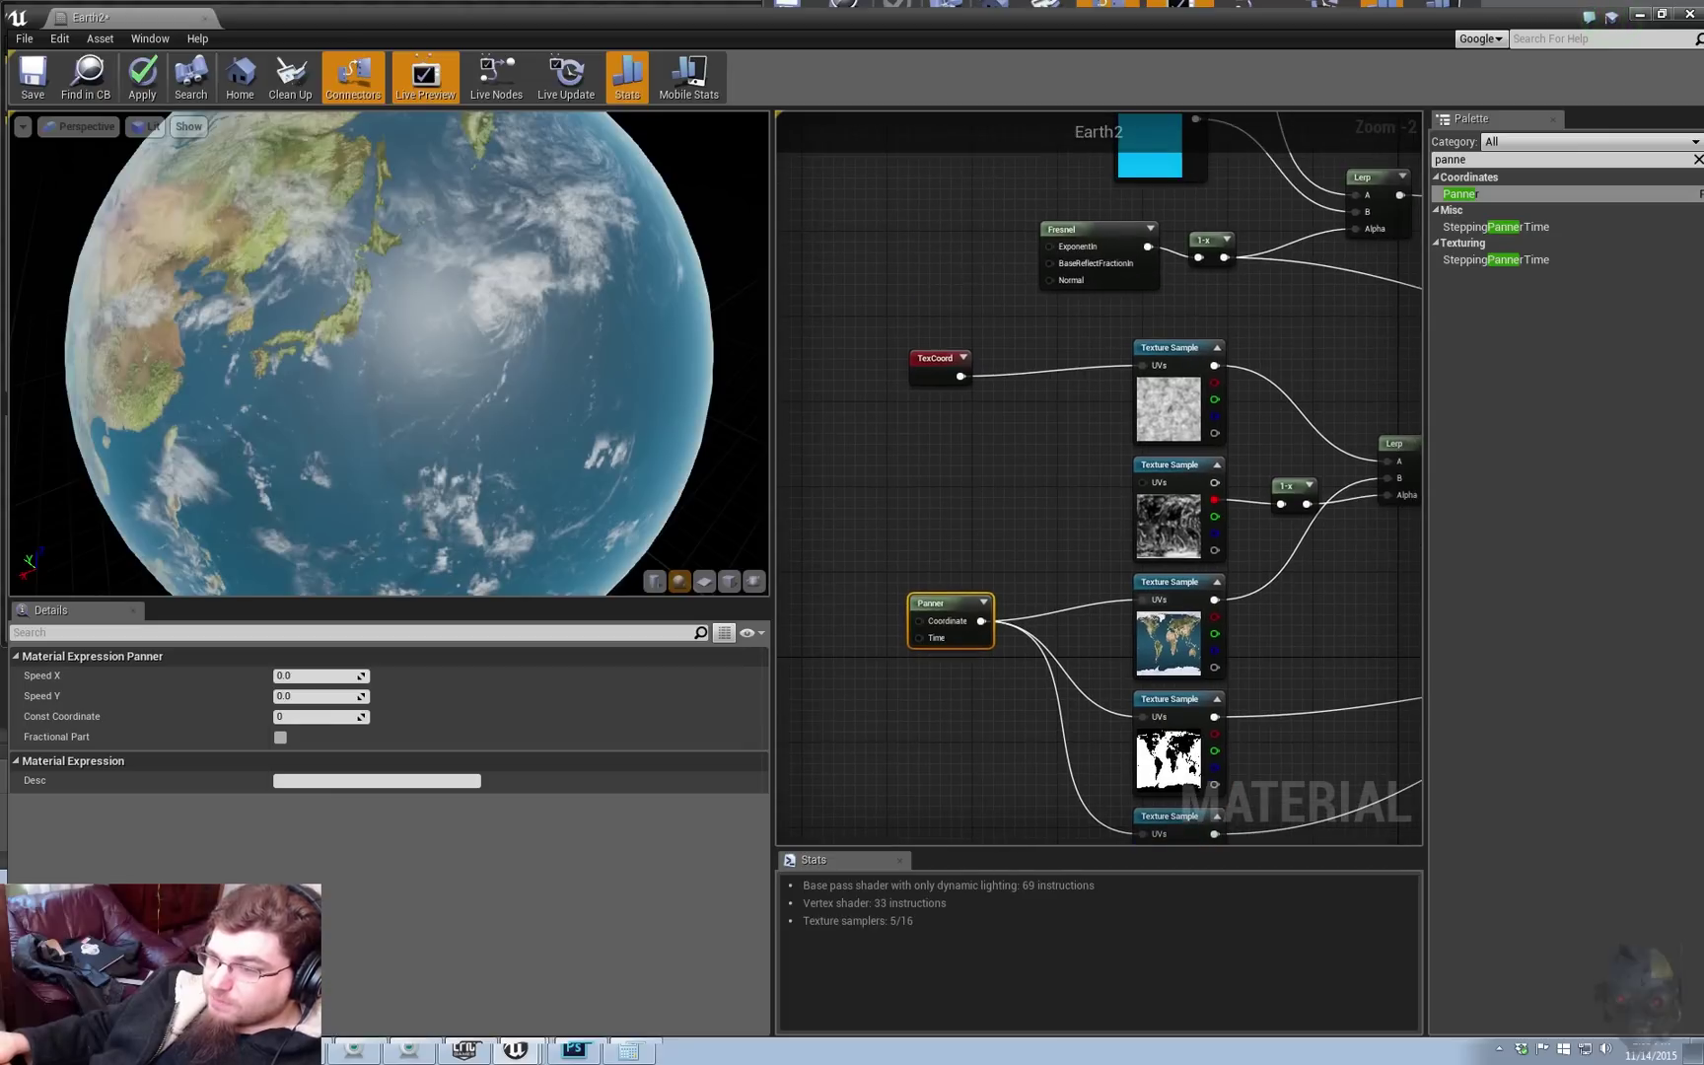
pyautogui.moveTo(982, 621); pyautogui.dragTo(1152, 483)
# Step: Duplicate the Panner and insert the copy between the TexCoord and the noise sample, lining both nodes up with that sample
pyautogui.moveTo(968, 444); pyautogui.dragTo(1031, 512, button='right')
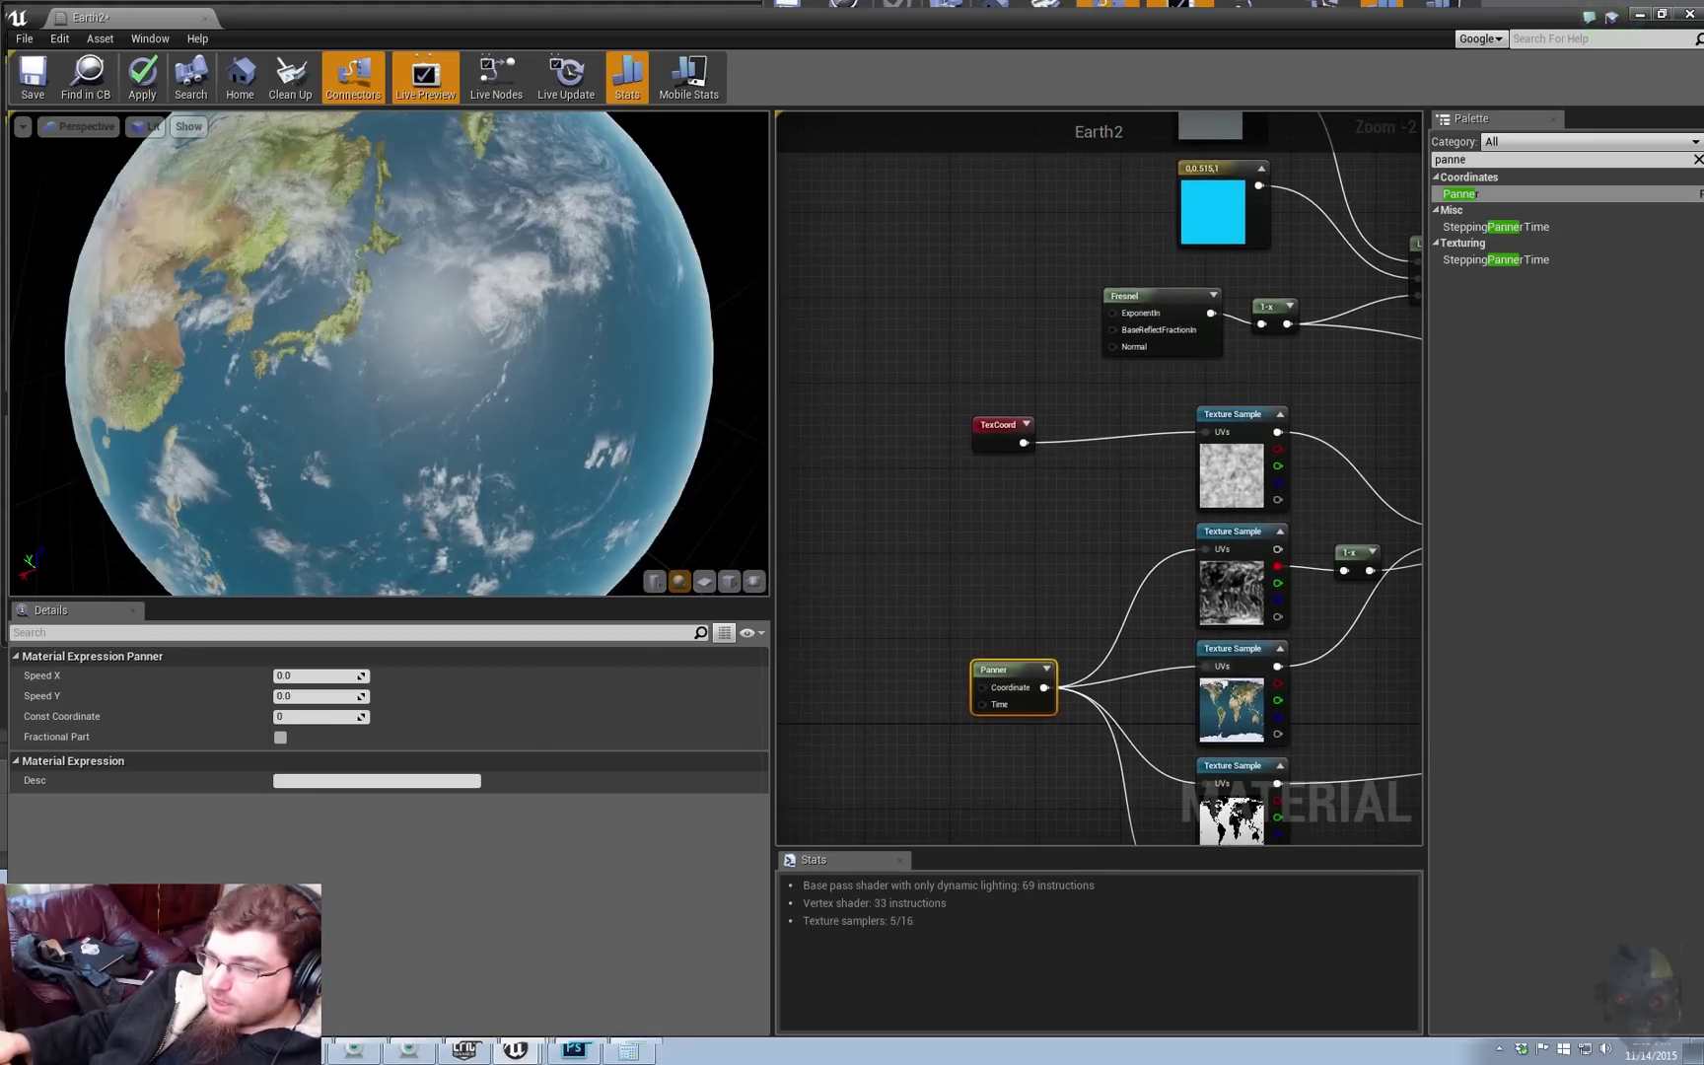
pyautogui.click(1018, 514)
pyautogui.hotkey('ctrl', 'v')
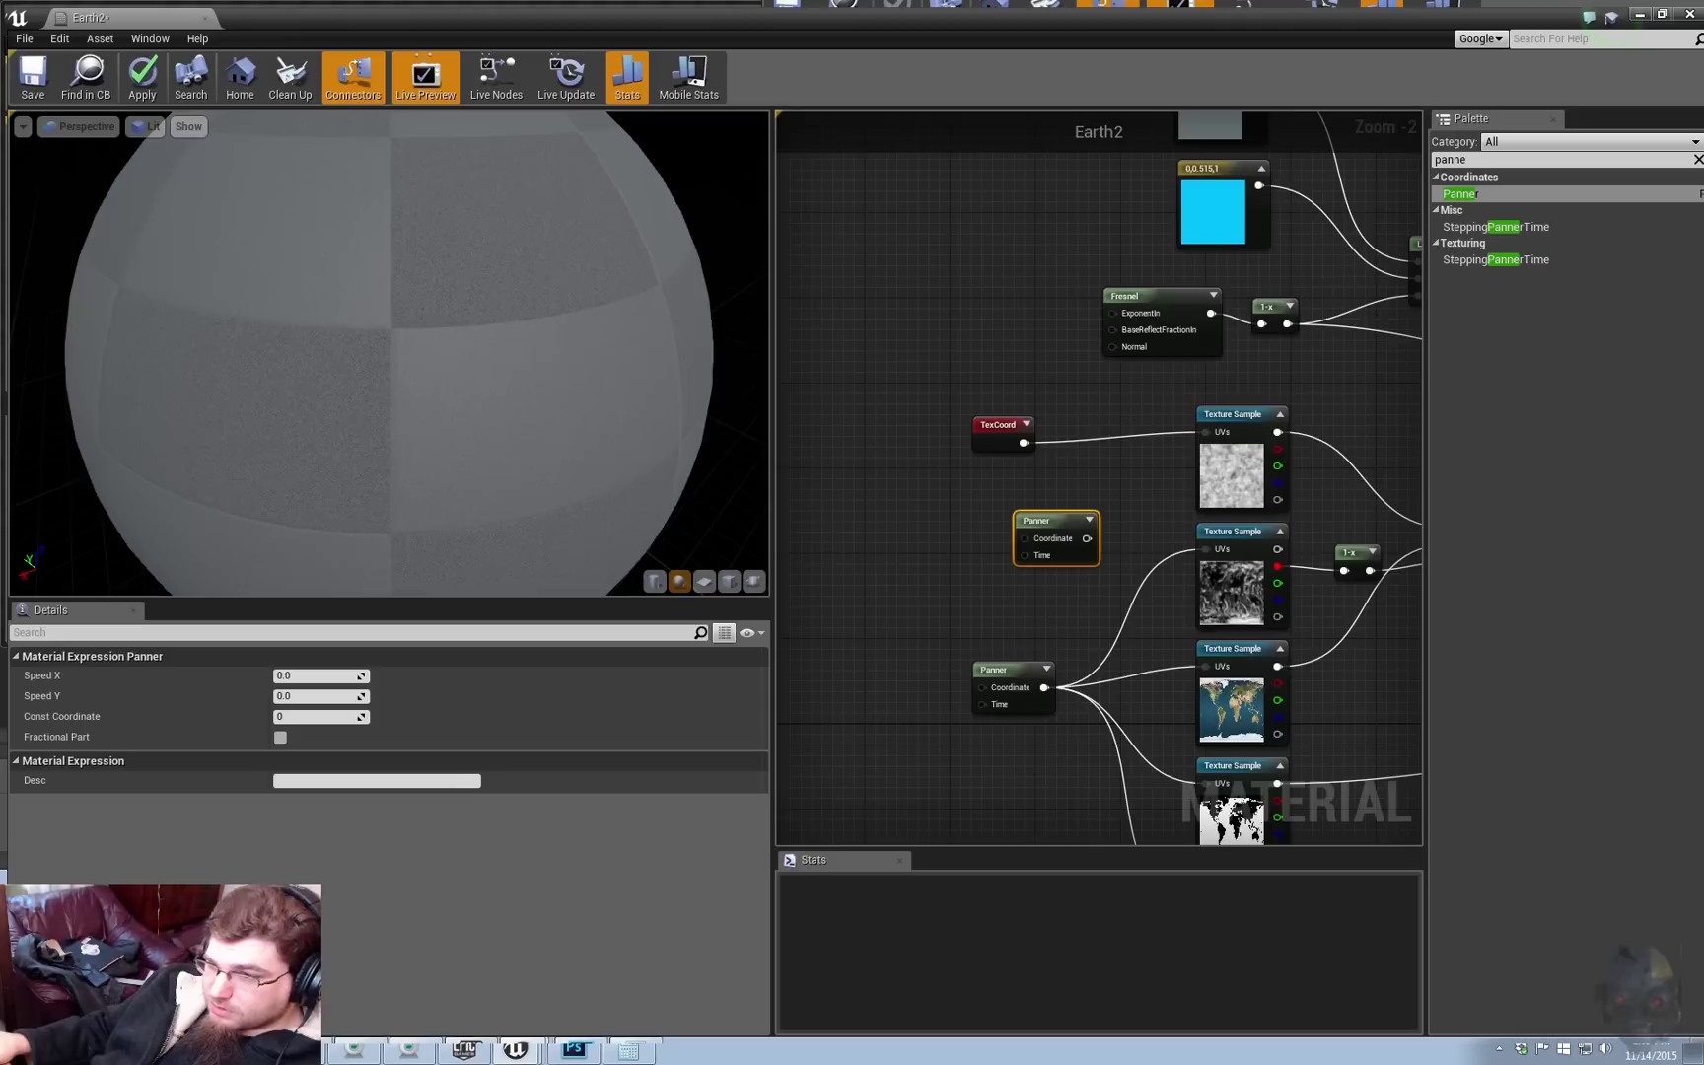
pyautogui.moveTo(1023, 443); pyautogui.dragTo(1026, 530)
pyautogui.press('Escape')
pyautogui.moveTo(1024, 442); pyautogui.dragTo(1205, 432)
pyautogui.moveTo(998, 424); pyautogui.dragTo(923, 518)
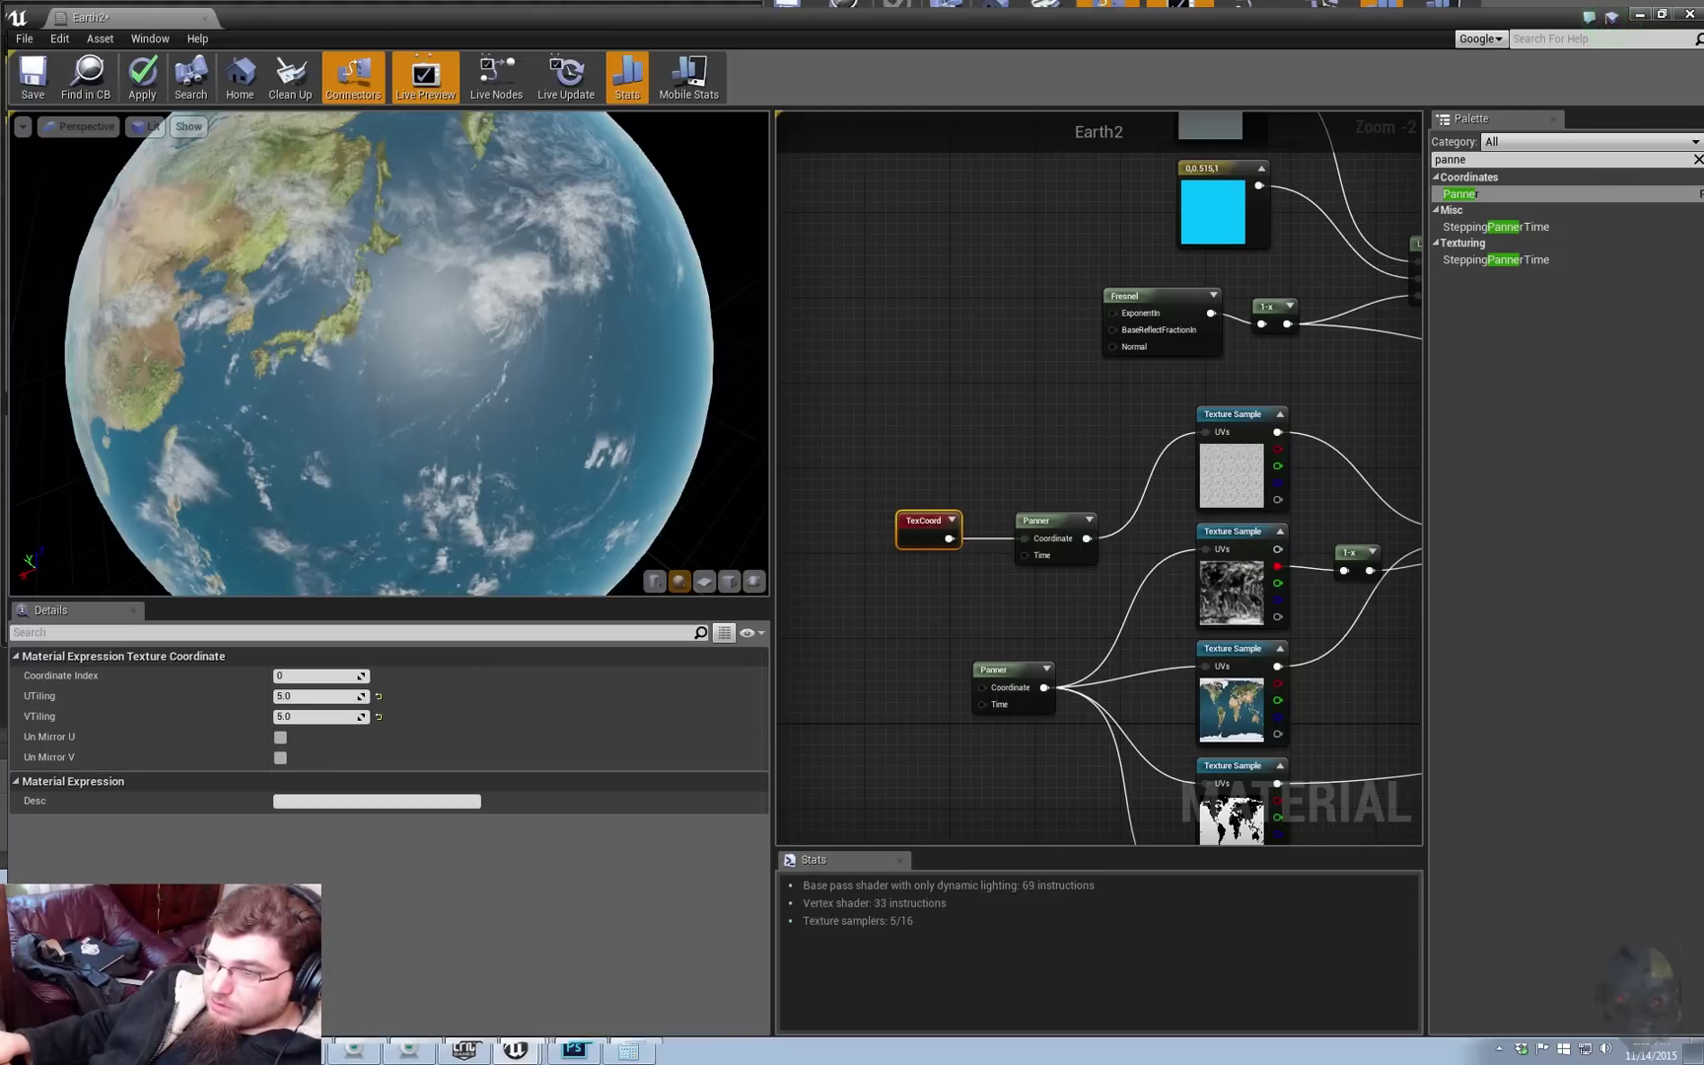
pyautogui.moveTo(893, 446); pyautogui.dragTo(1057, 427)
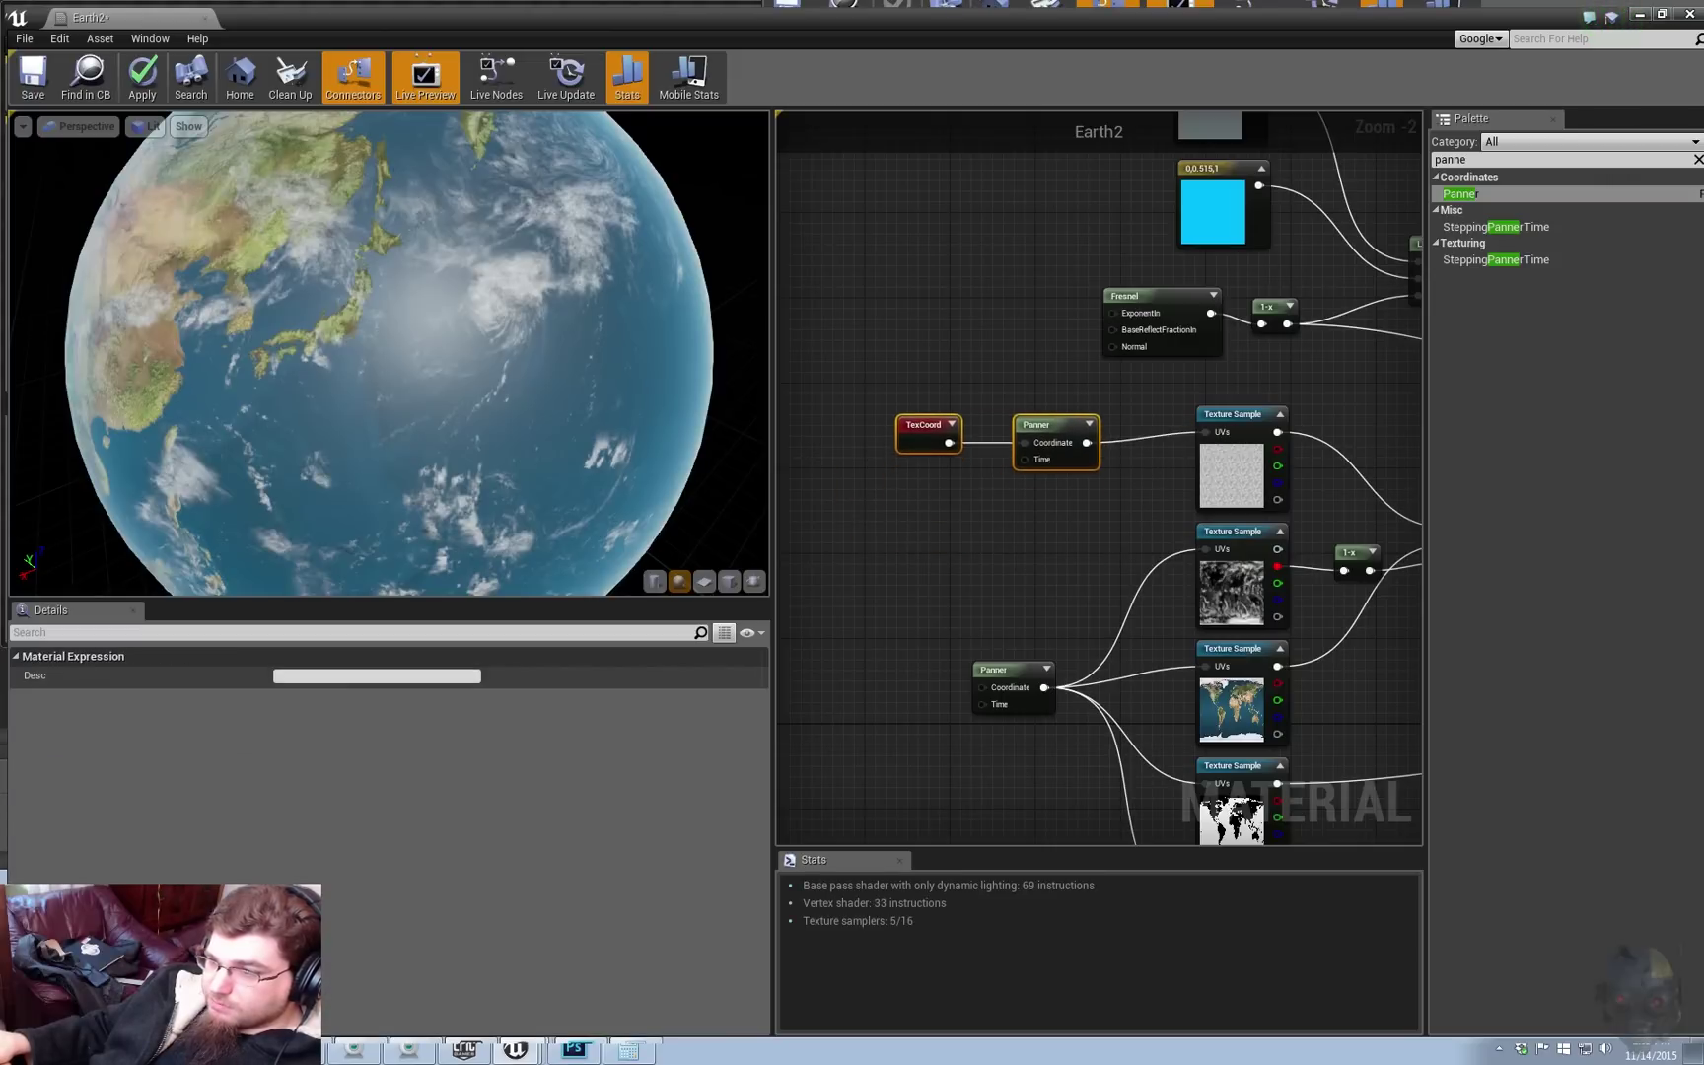
# Step: Set Speed X to -0.01 on the Panner that drives the clouds, colour, land mask and normal samples
pyautogui.moveTo(1120, 489); pyautogui.dragTo(1065, 474, button='right')
pyautogui.click(1065, 474)
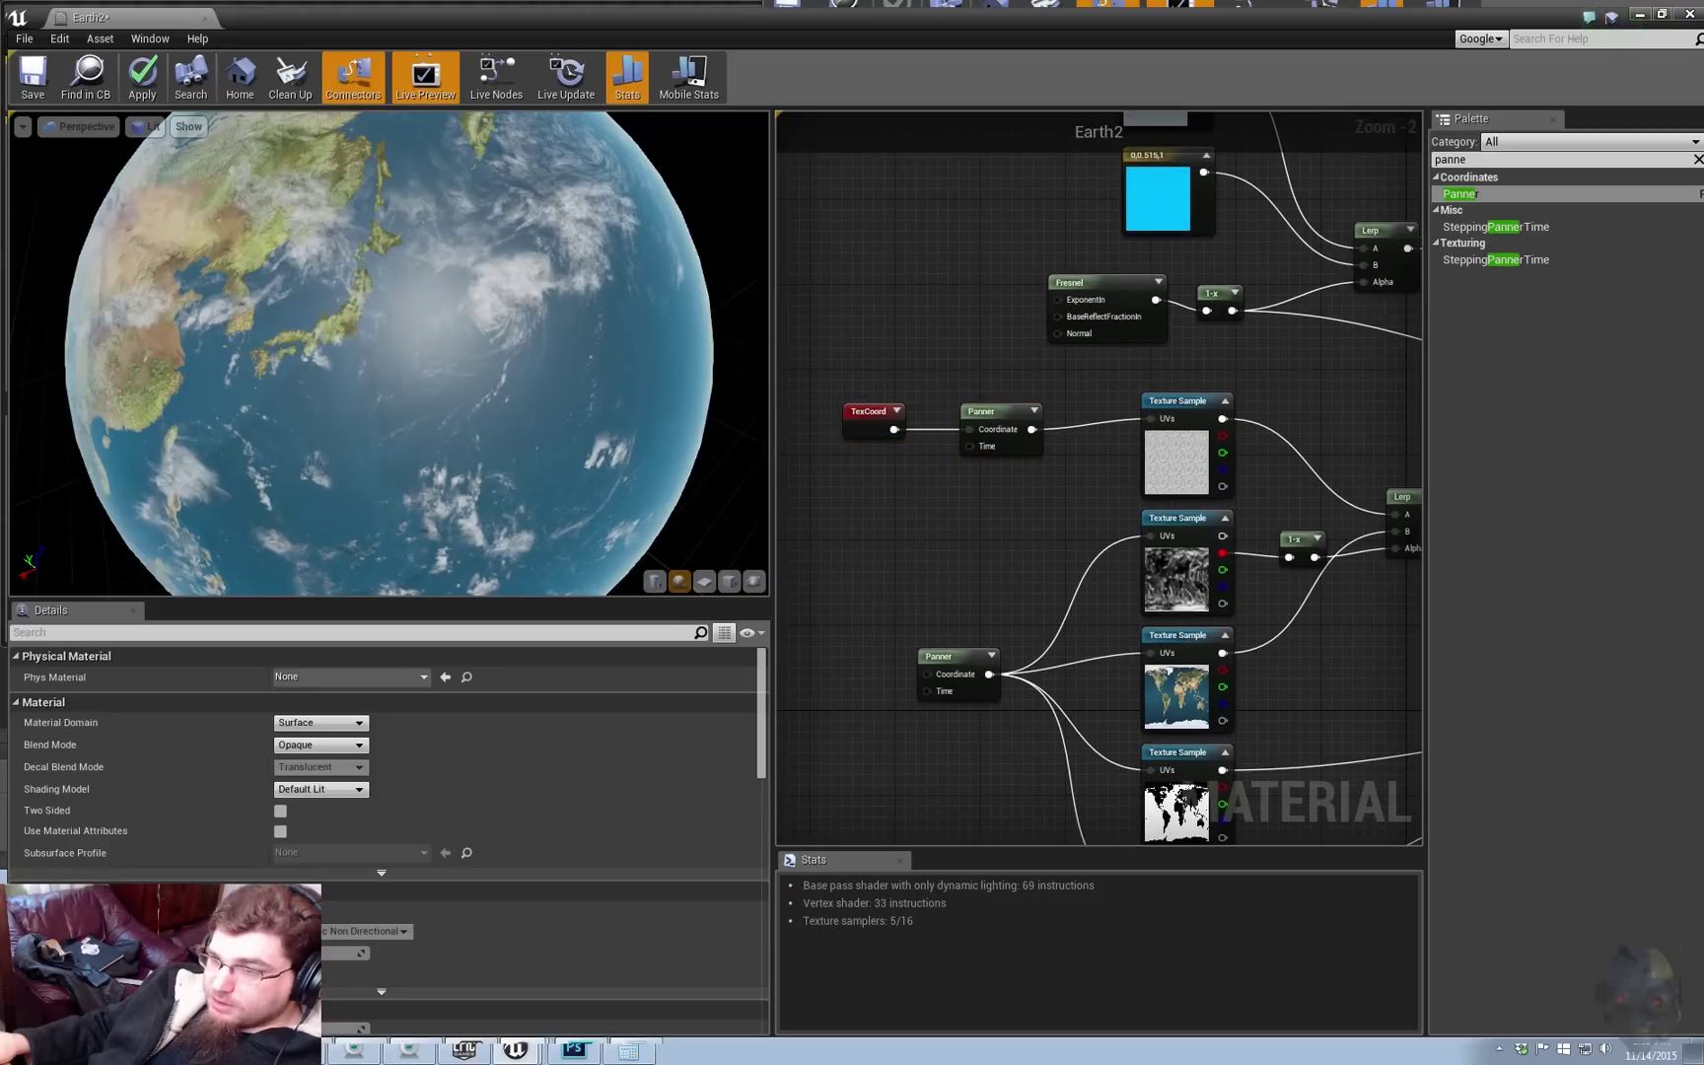
pyautogui.click(1004, 434)
pyautogui.moveTo(1003, 575); pyautogui.dragTo(1000, 517, button='right')
pyautogui.click(959, 624)
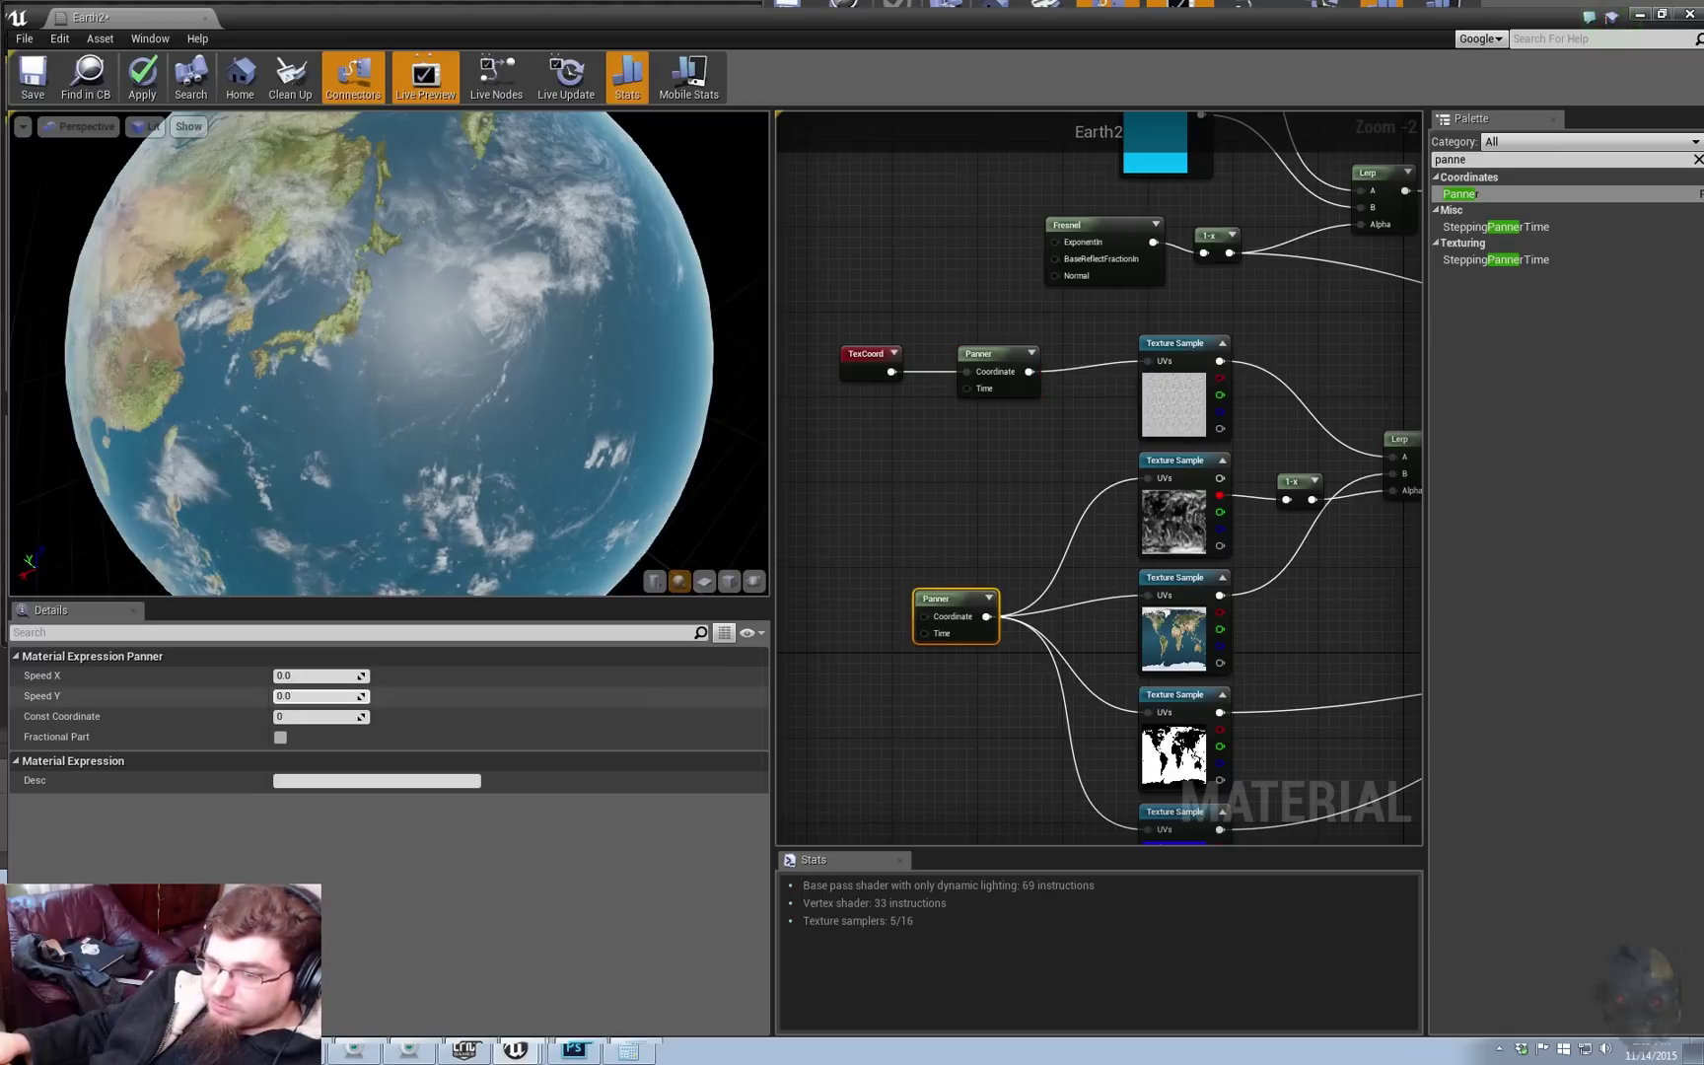
pyautogui.click(314, 676)
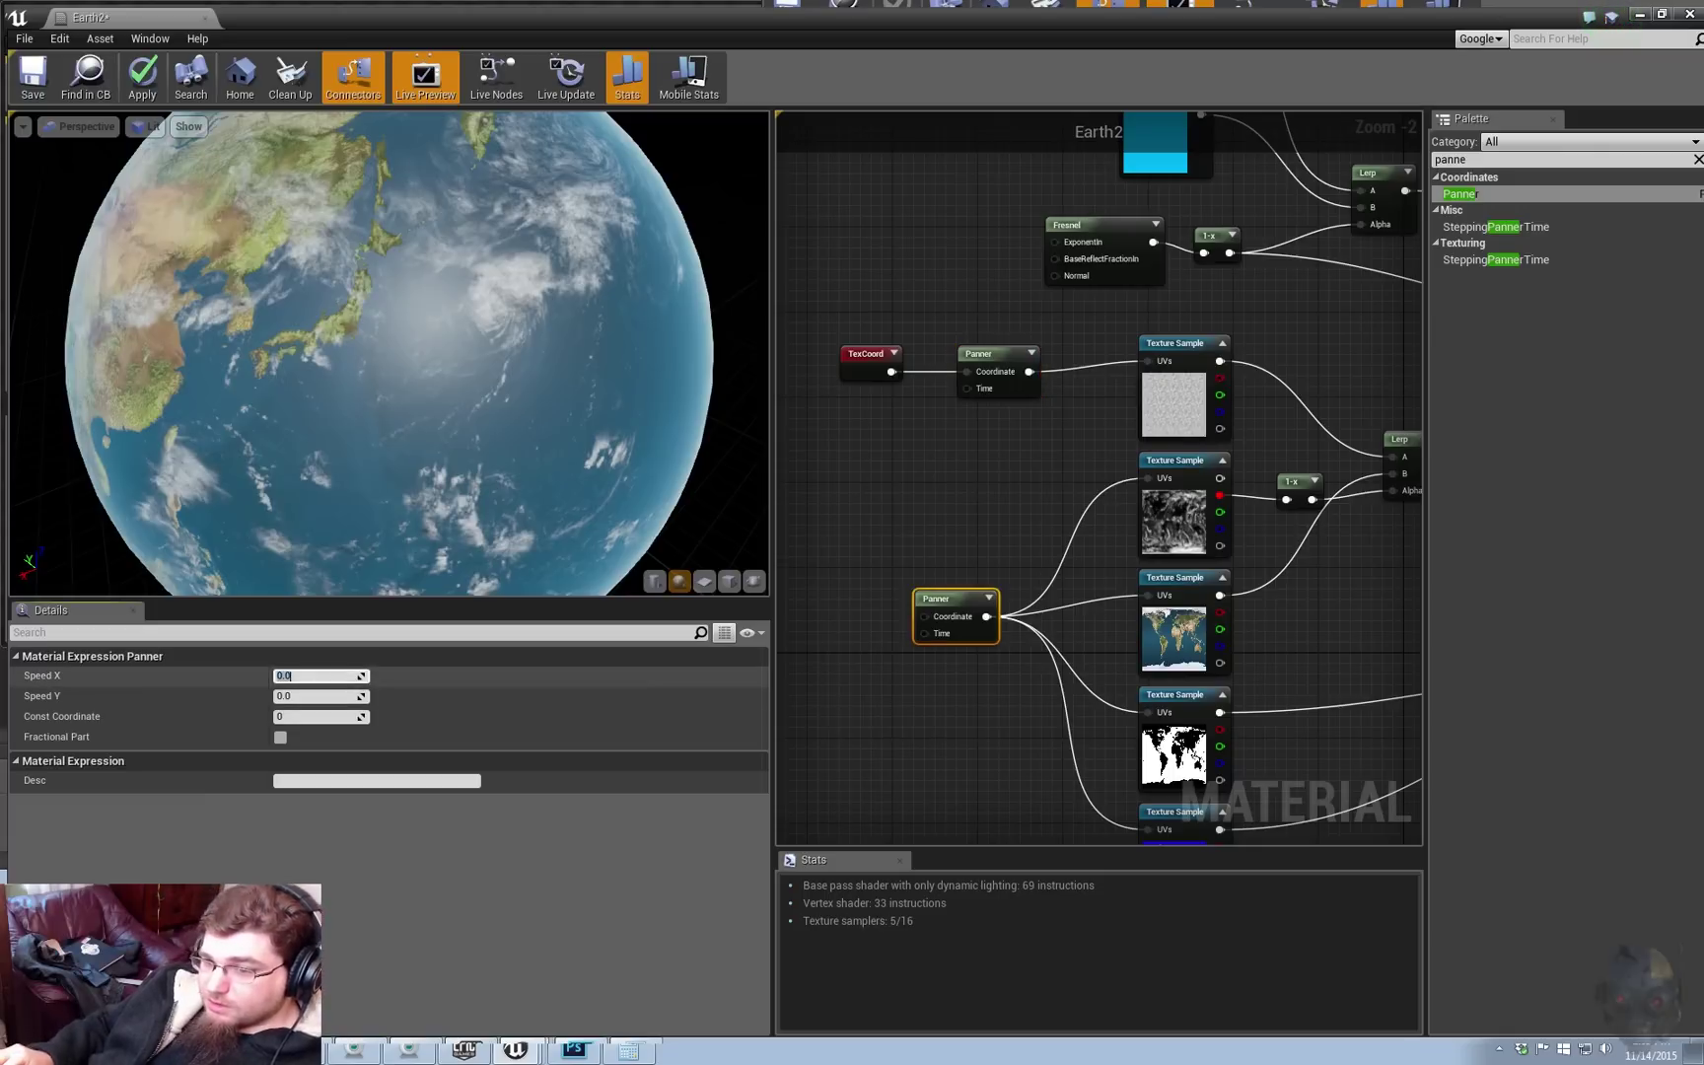
pyautogui.write('.001')
pyautogui.press('Return')
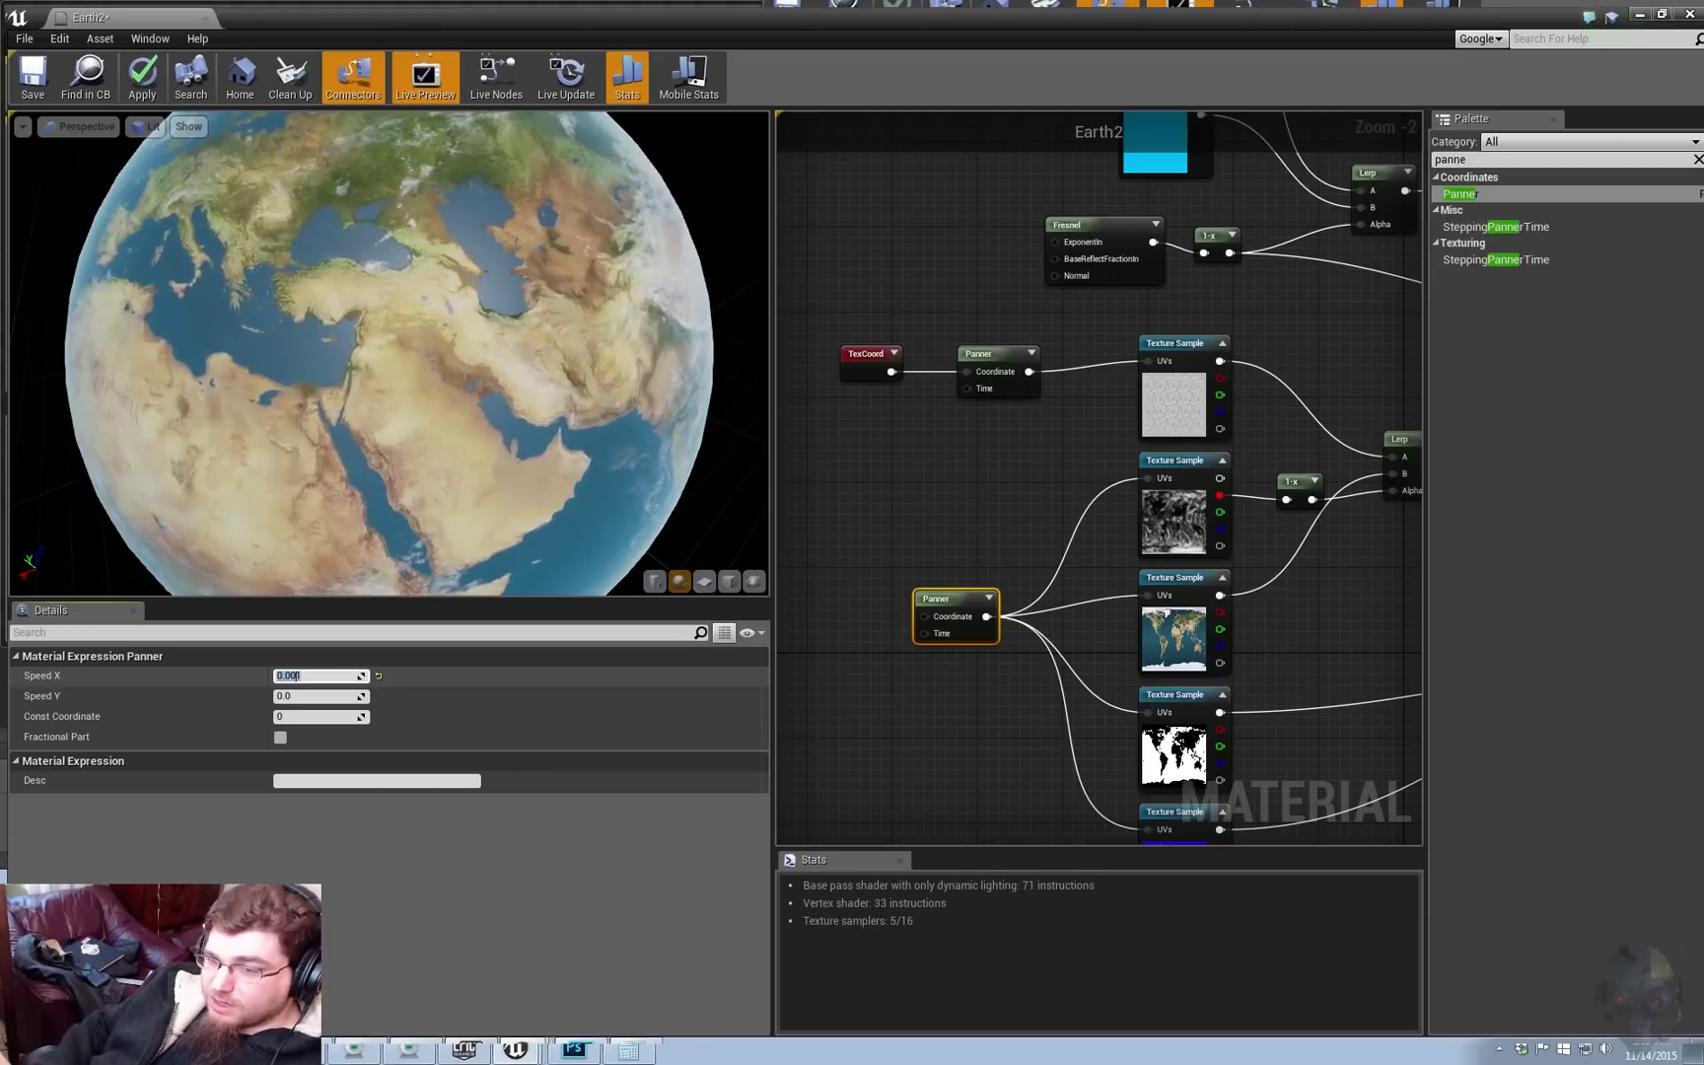
pyautogui.write('-0.001')
pyautogui.press('Return')
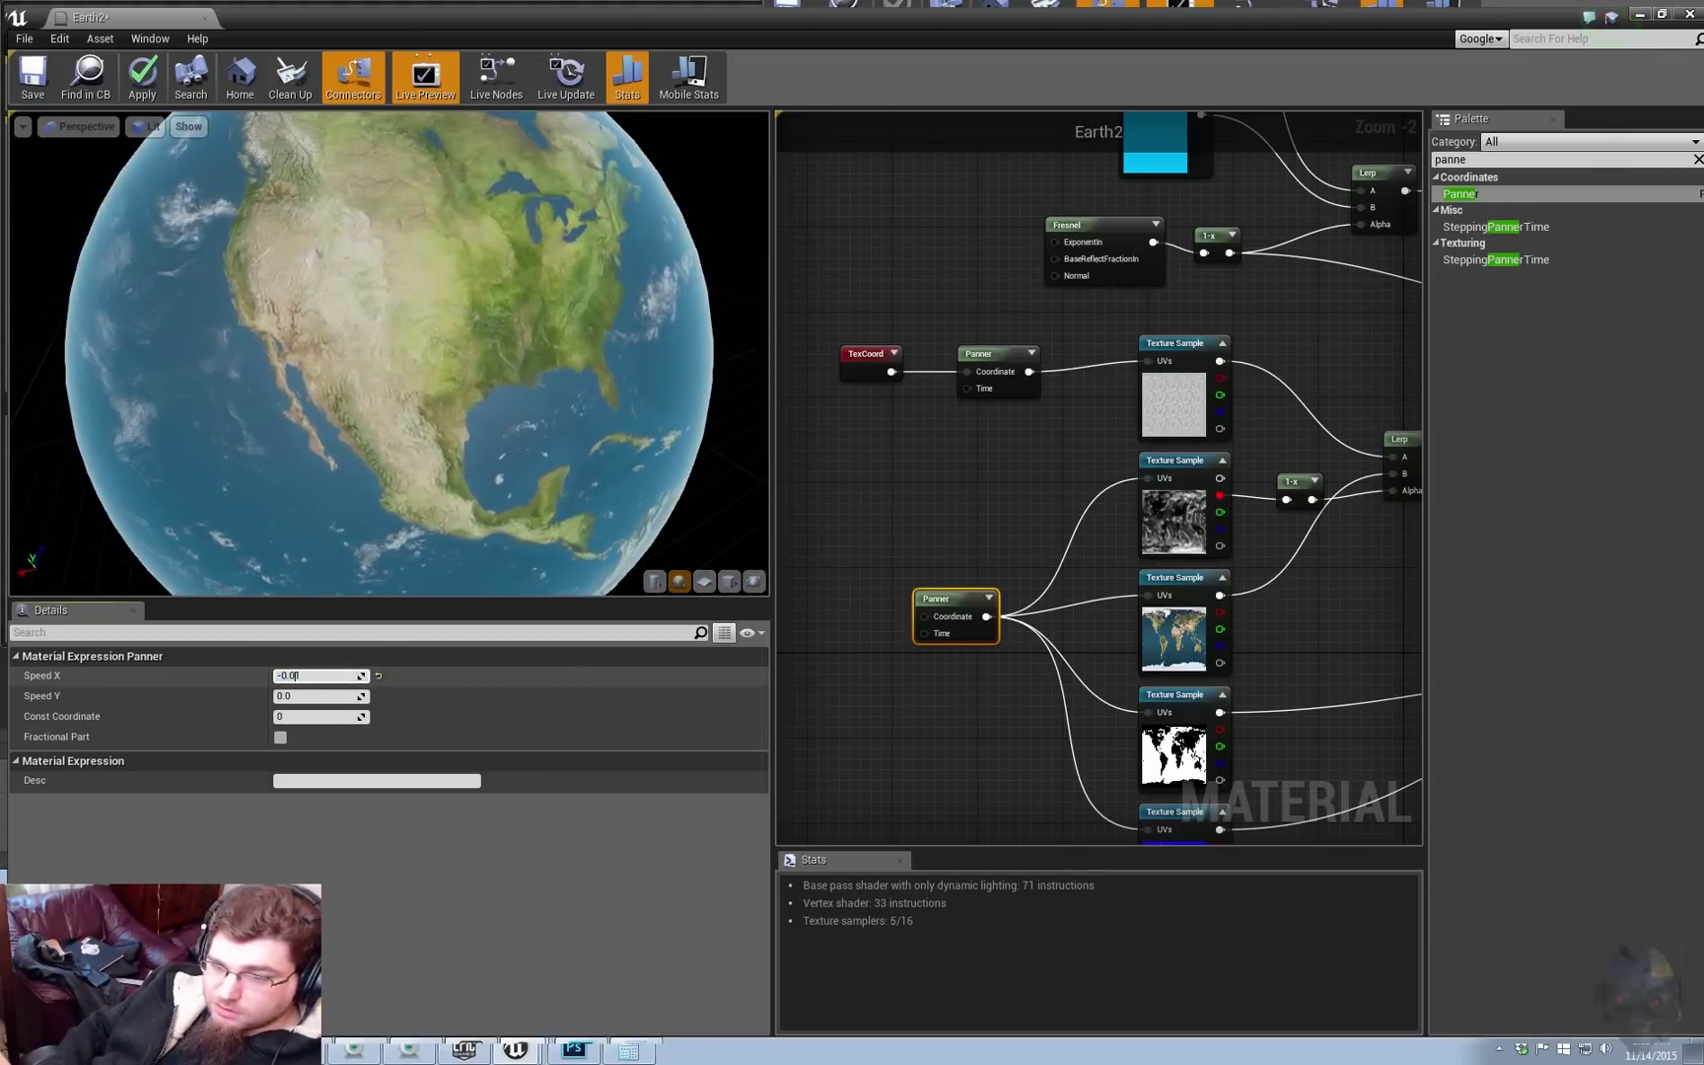
pyautogui.press('Return')
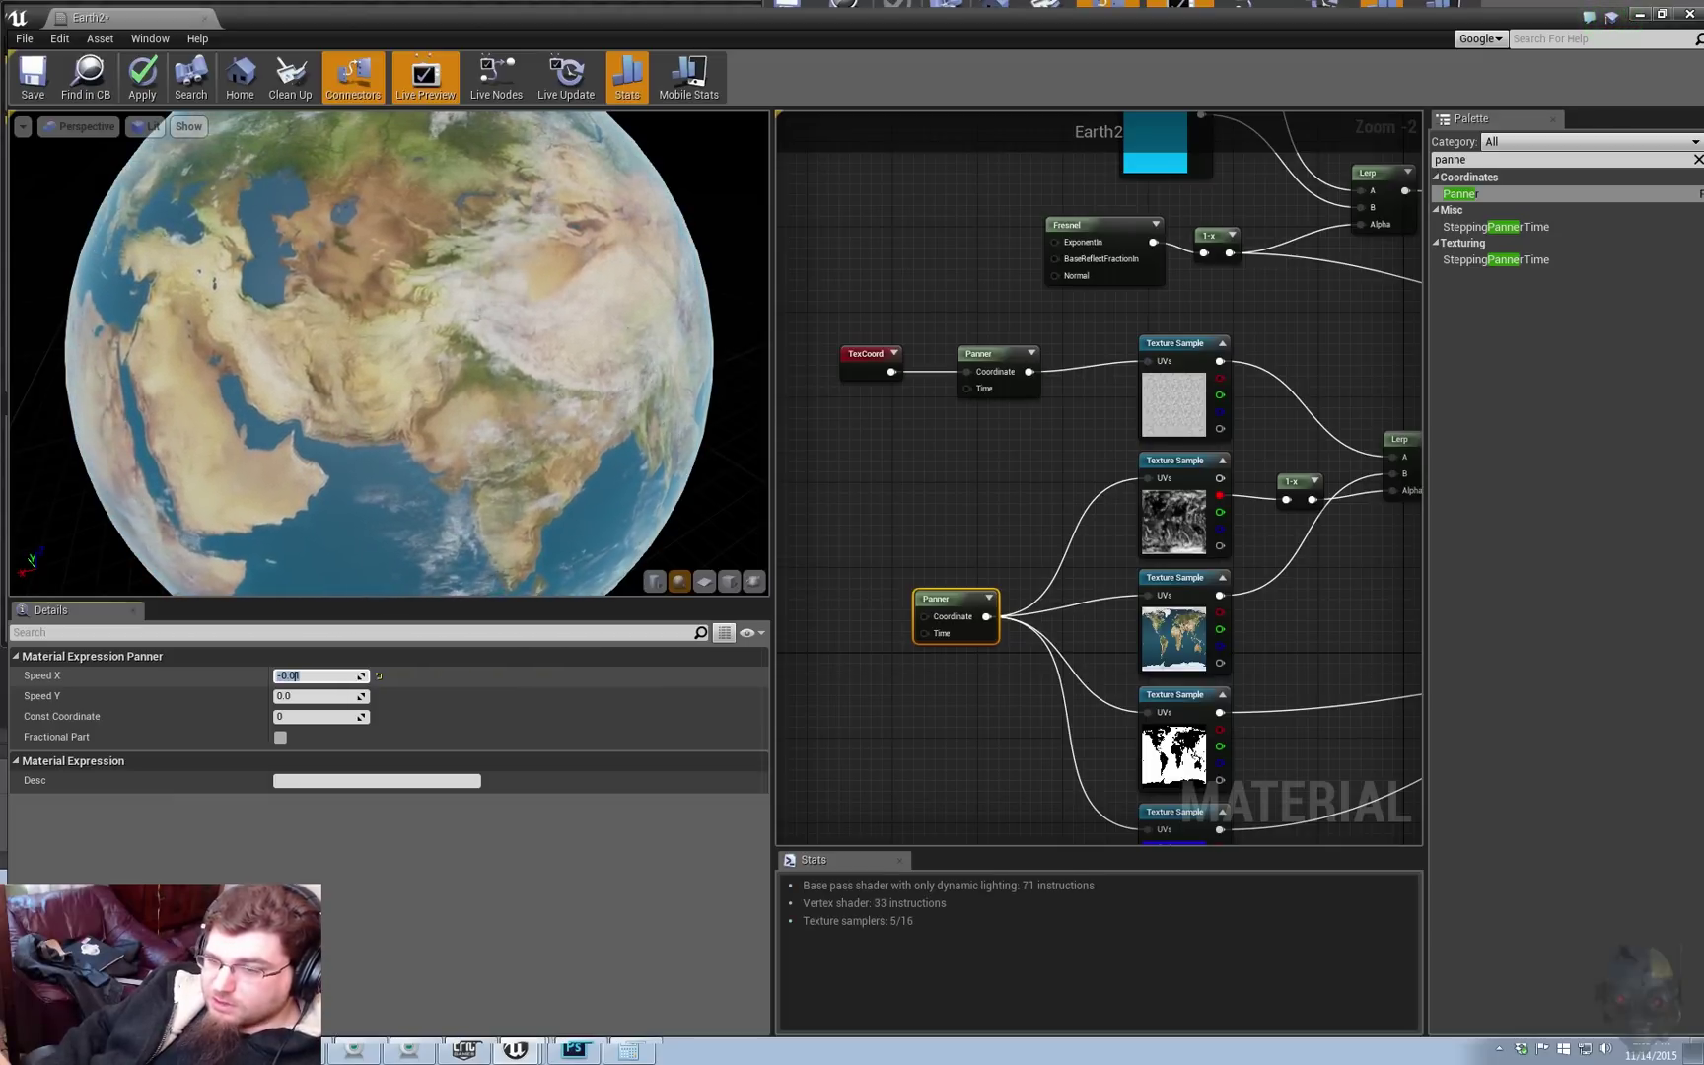
# Step: Try a Speed Y of -0.05 on the noise texture's Panner and view it closer on the globe
pyautogui.click(984, 459)
pyautogui.moveTo(983, 459); pyautogui.dragTo(963, 490, button='right')
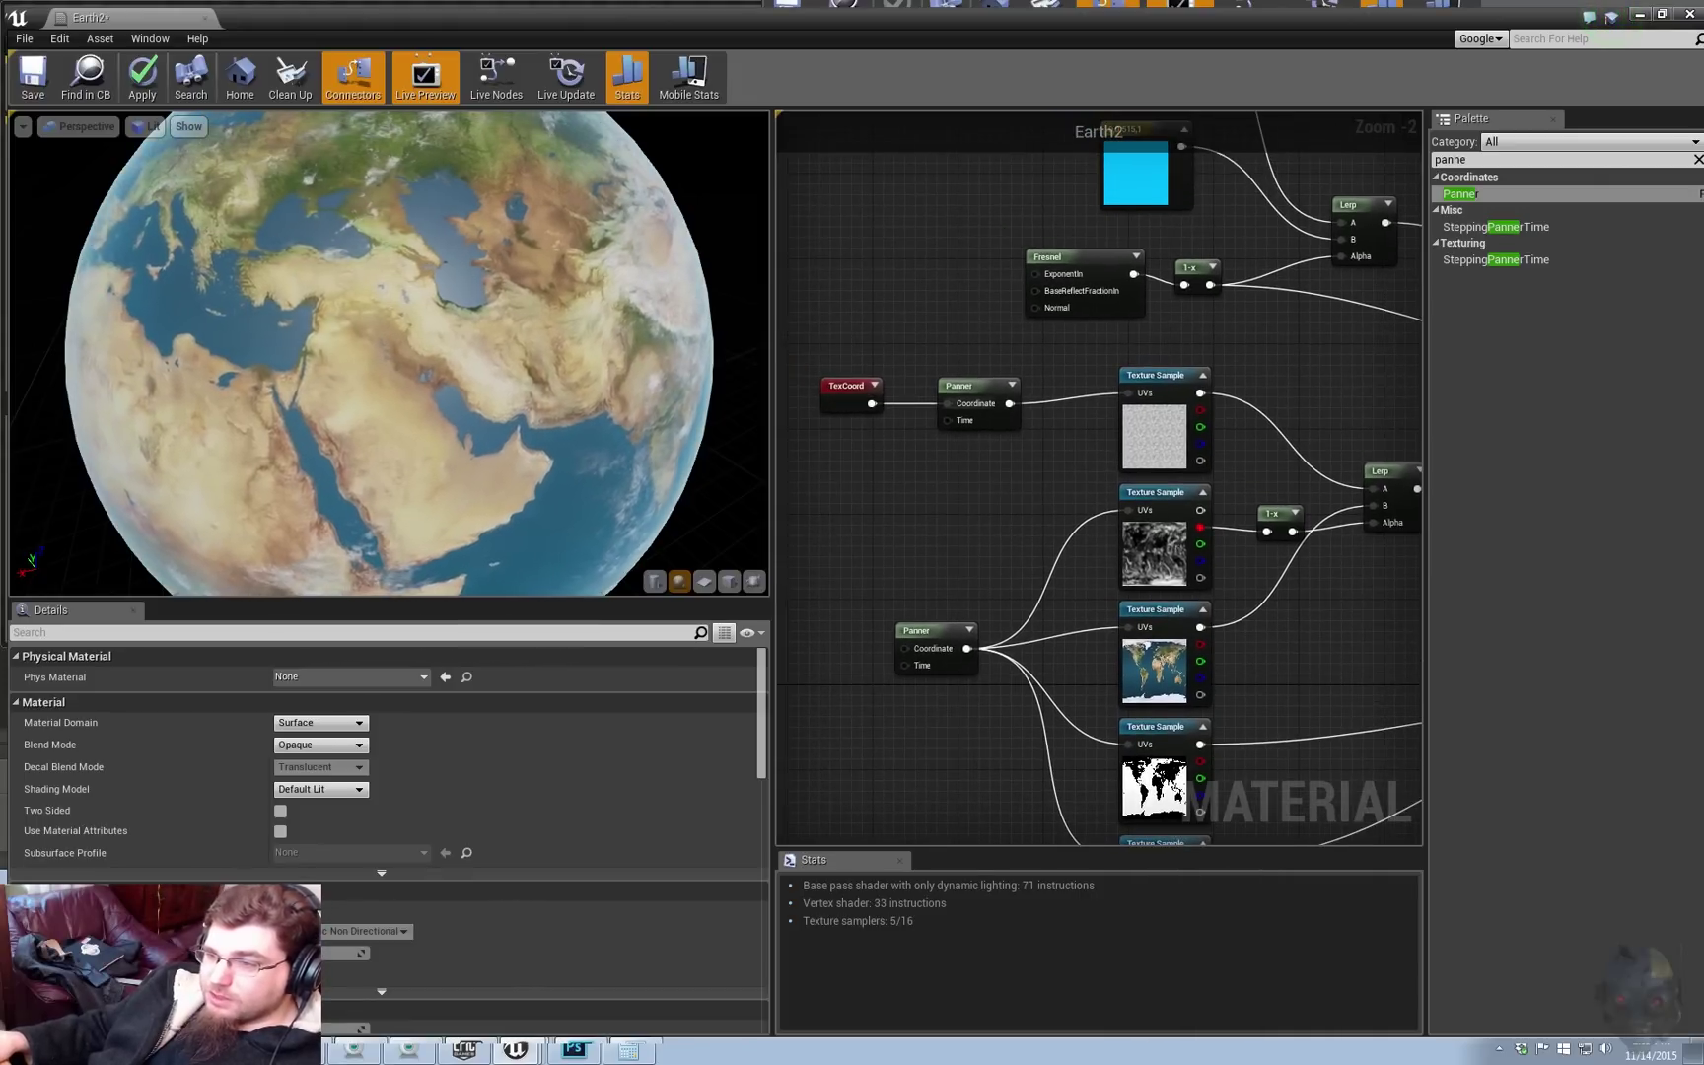
pyautogui.click(967, 387)
pyautogui.click(313, 697)
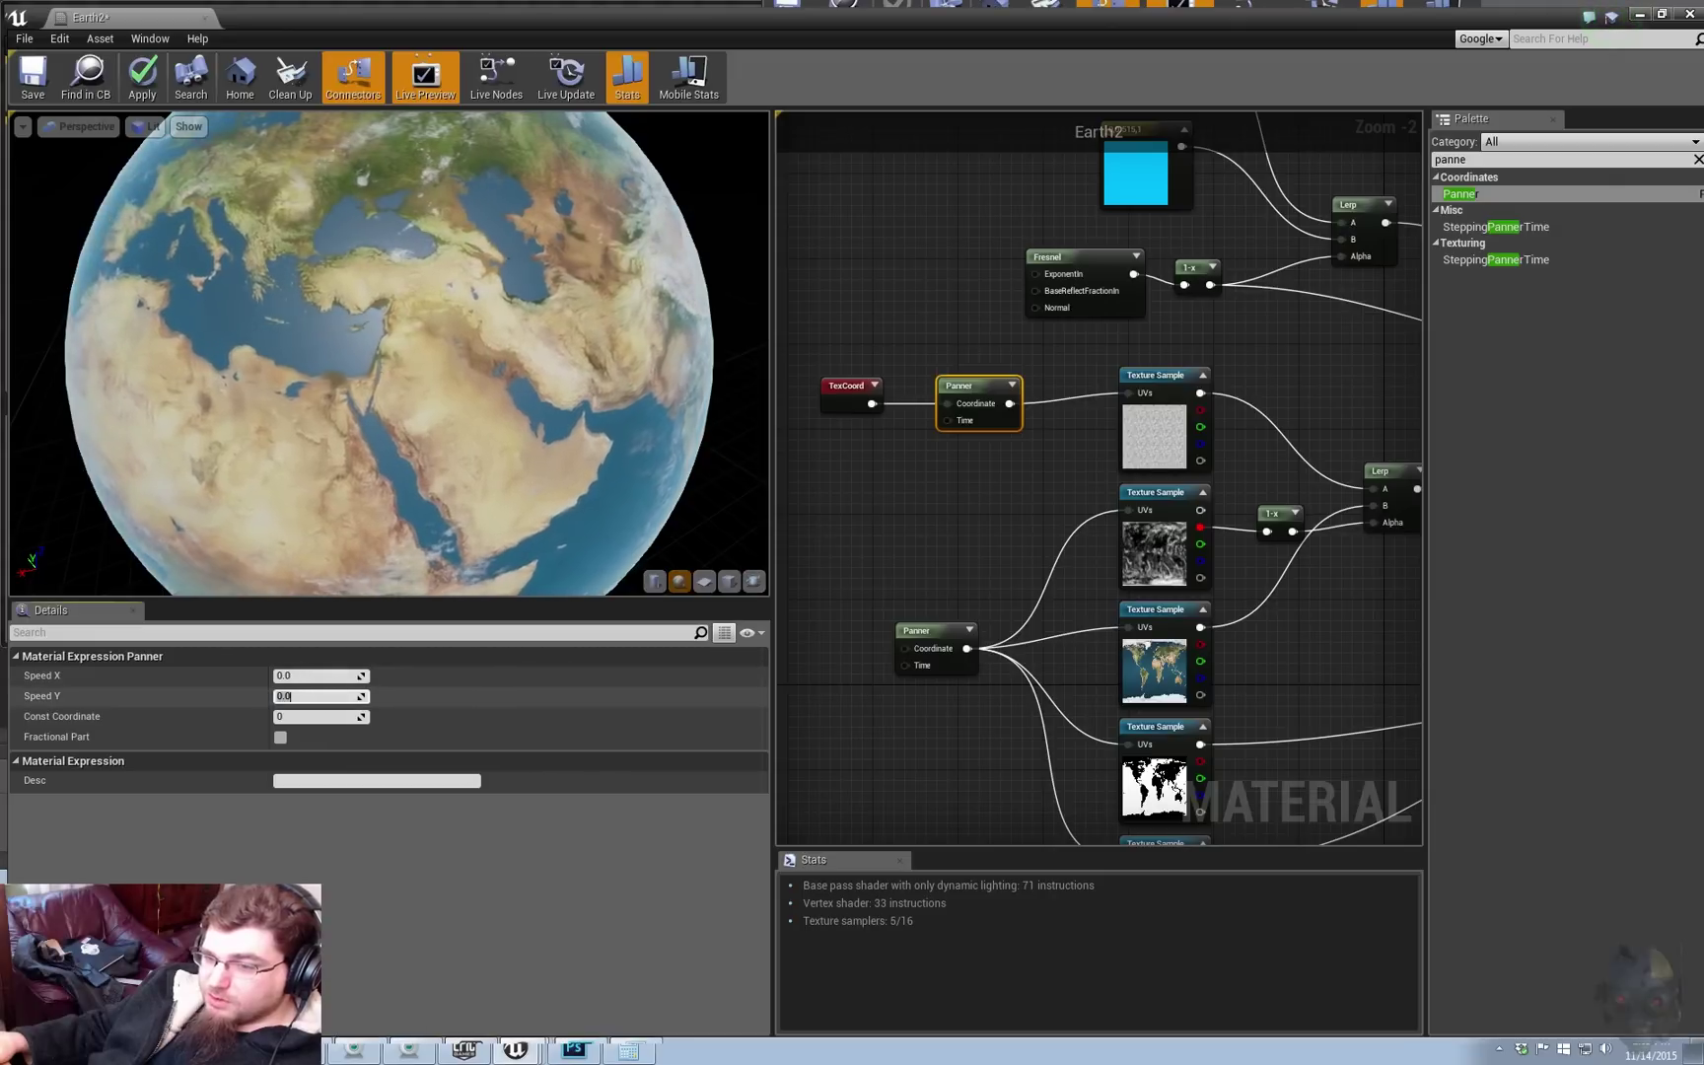
pyautogui.write('-')
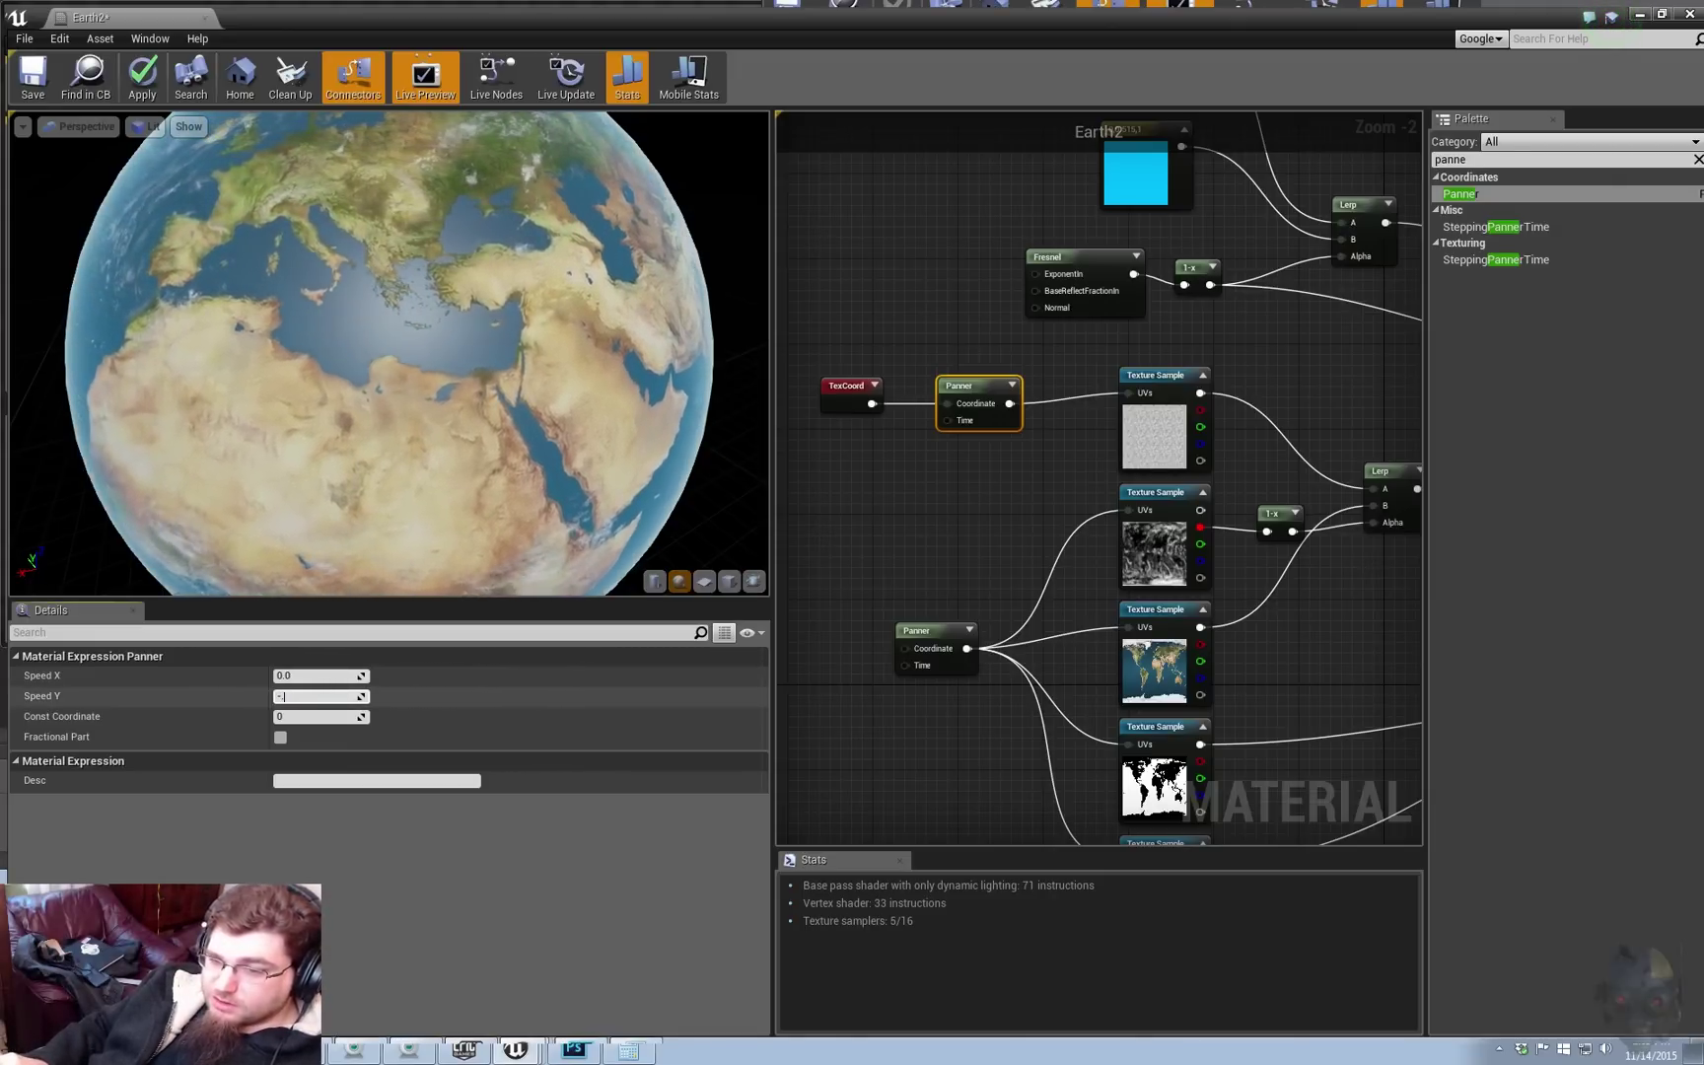
pyautogui.press('Return')
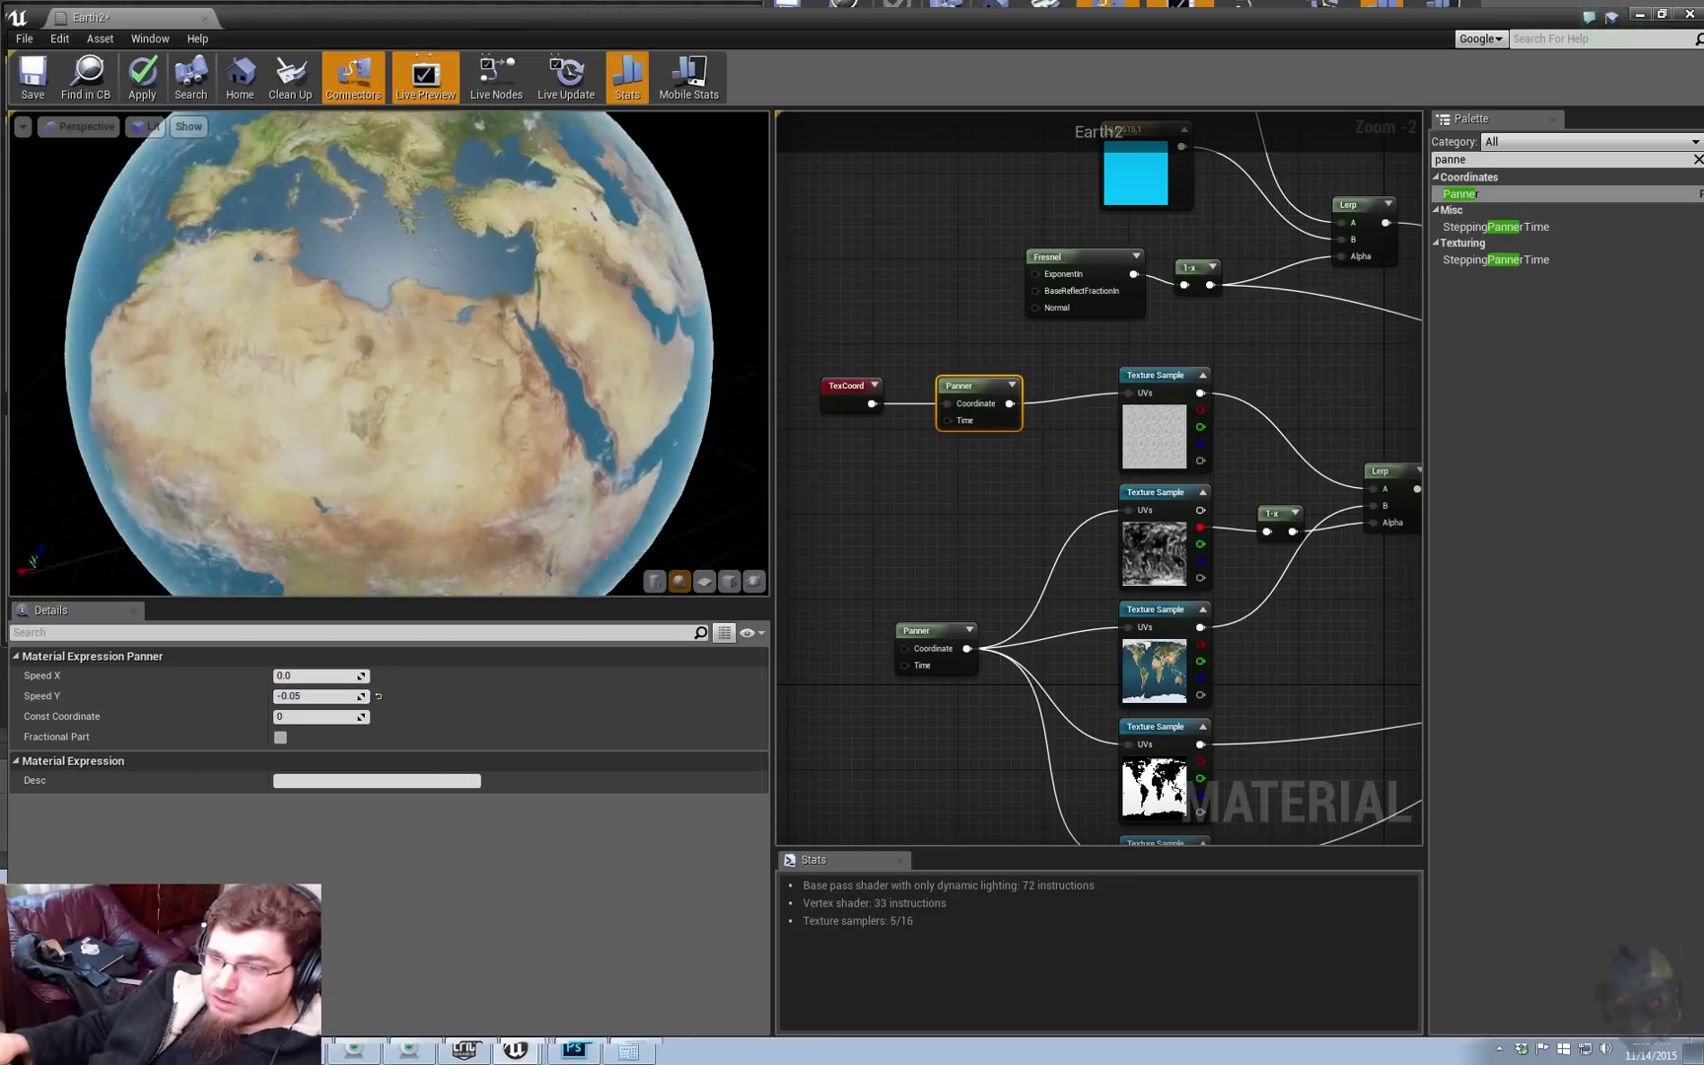
pyautogui.moveTo(389, 355); pyautogui.dragTo(389, 315, button='right')
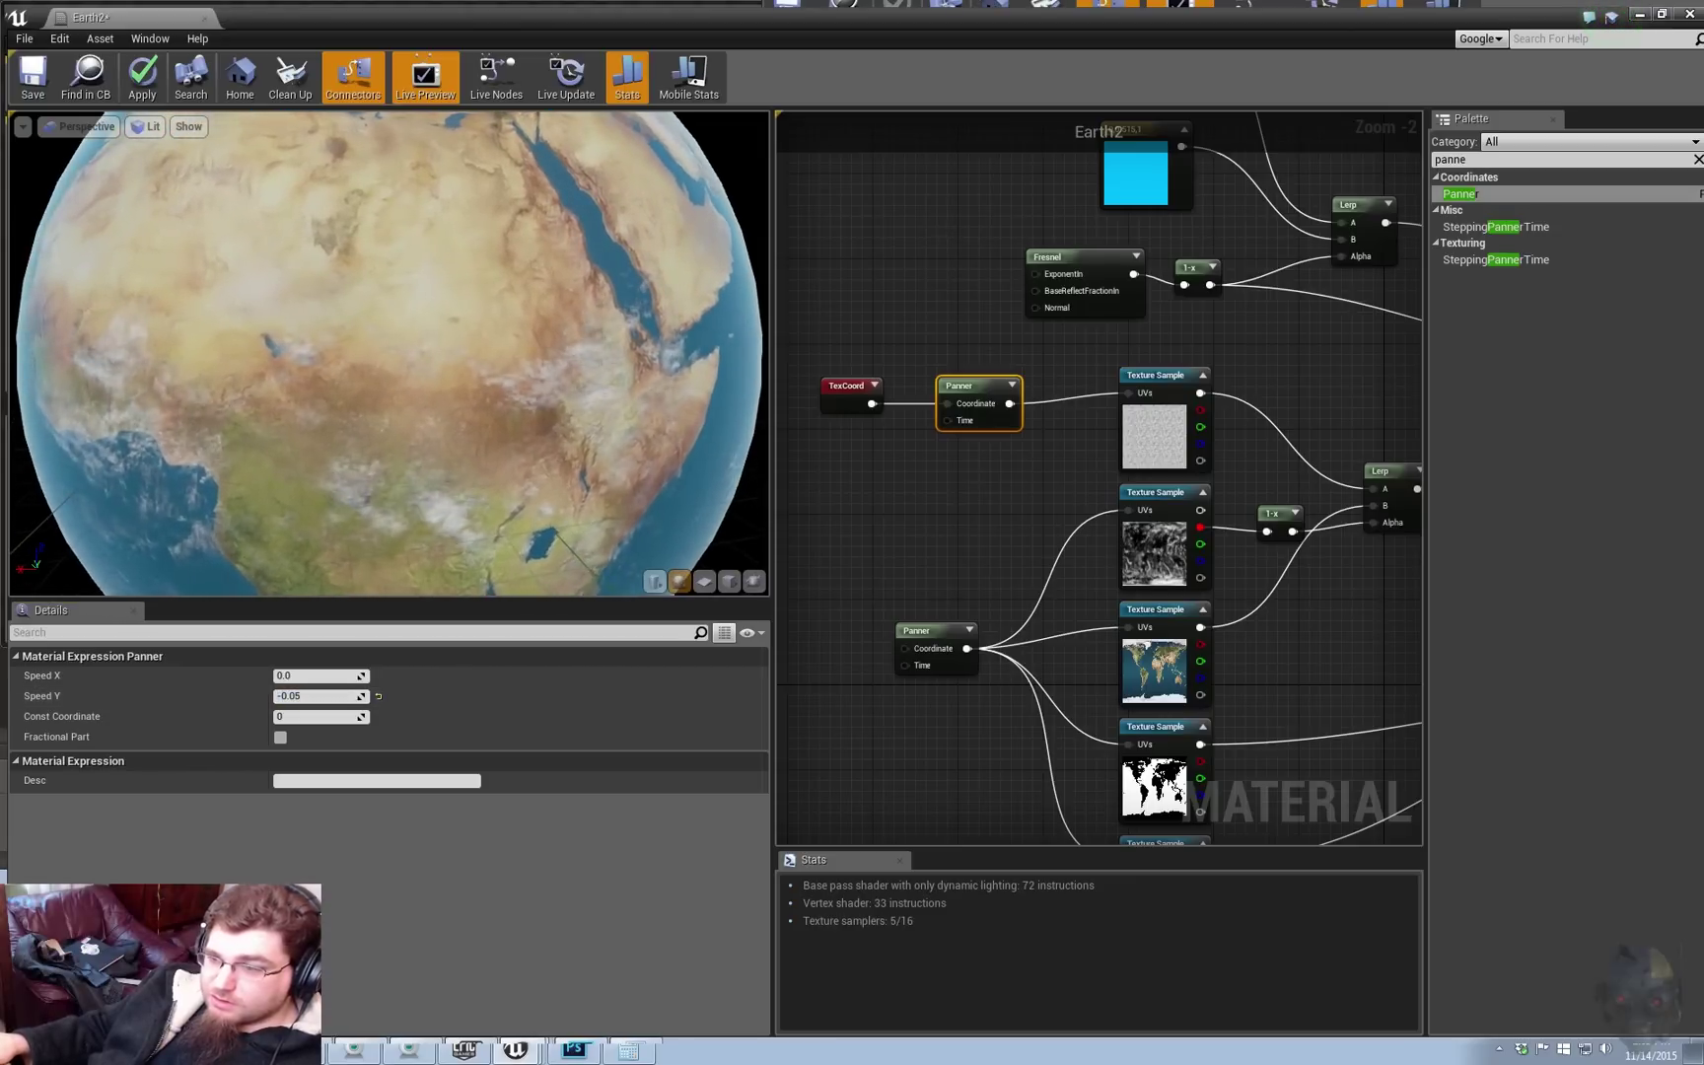
# Step: Reset the noise Panner's Speed Y to 0 and set its Speed X to -0.05
pyautogui.click(930, 632)
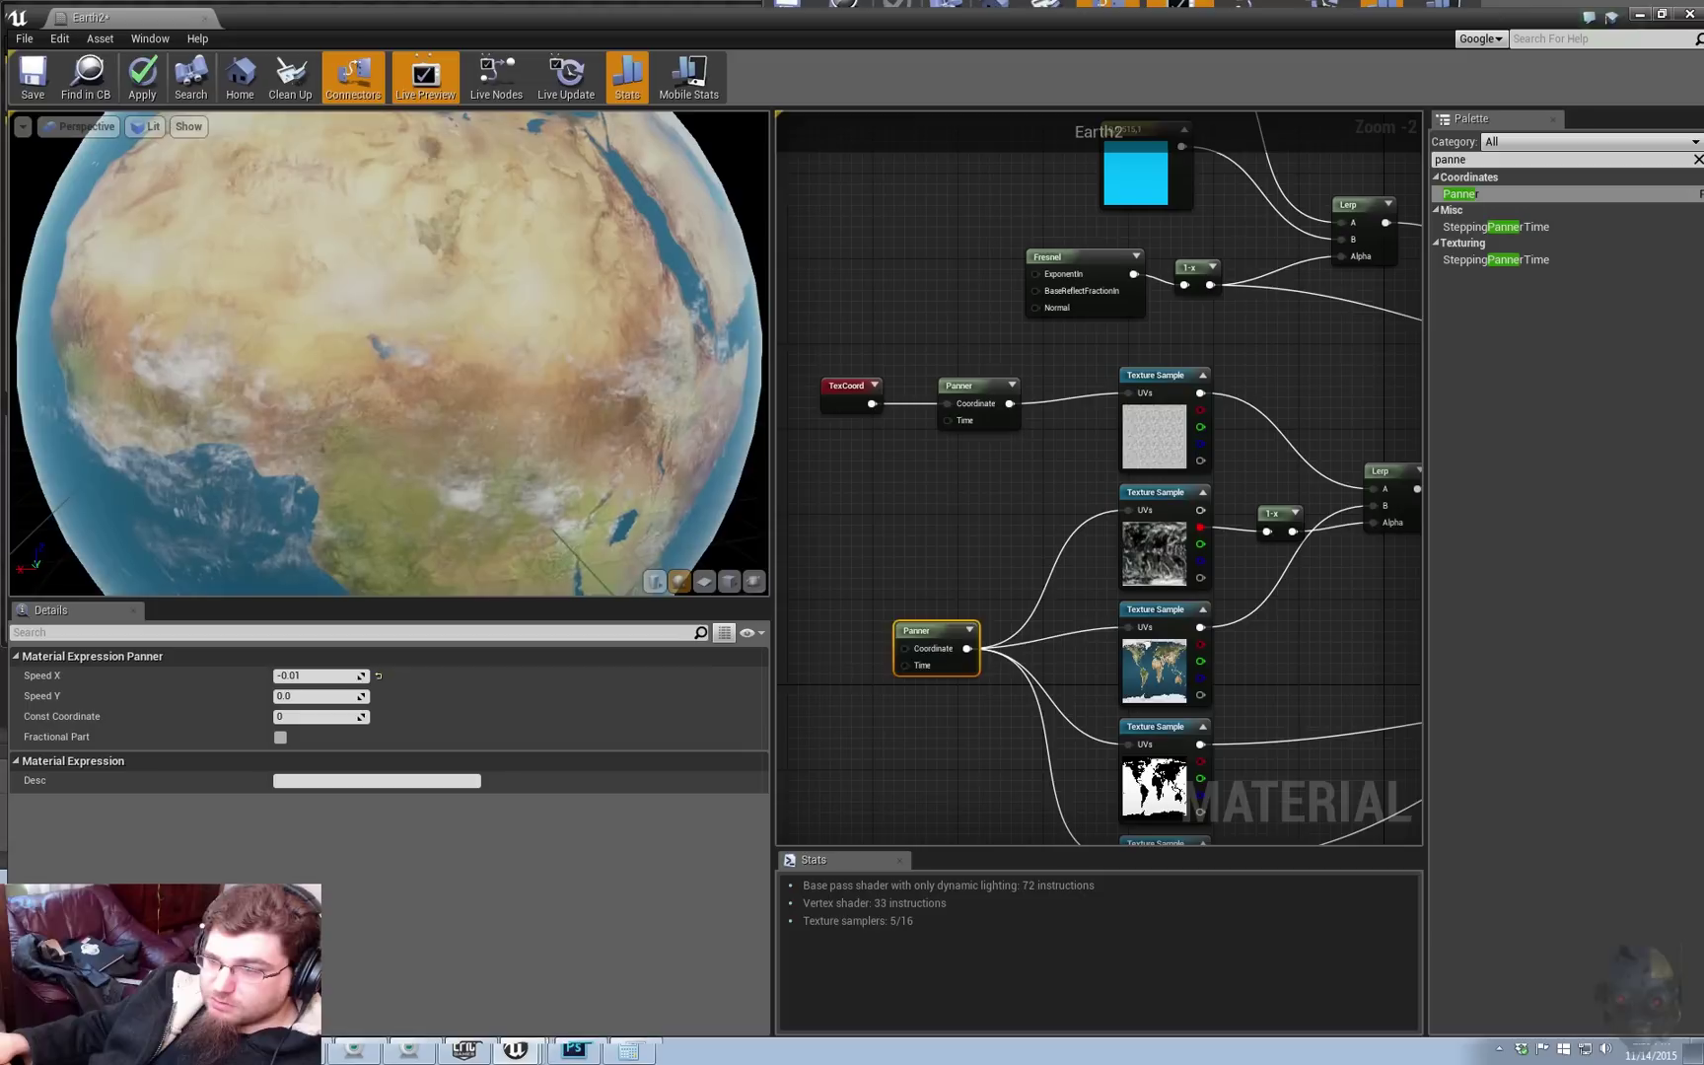
pyautogui.click(971, 387)
pyautogui.click(310, 696)
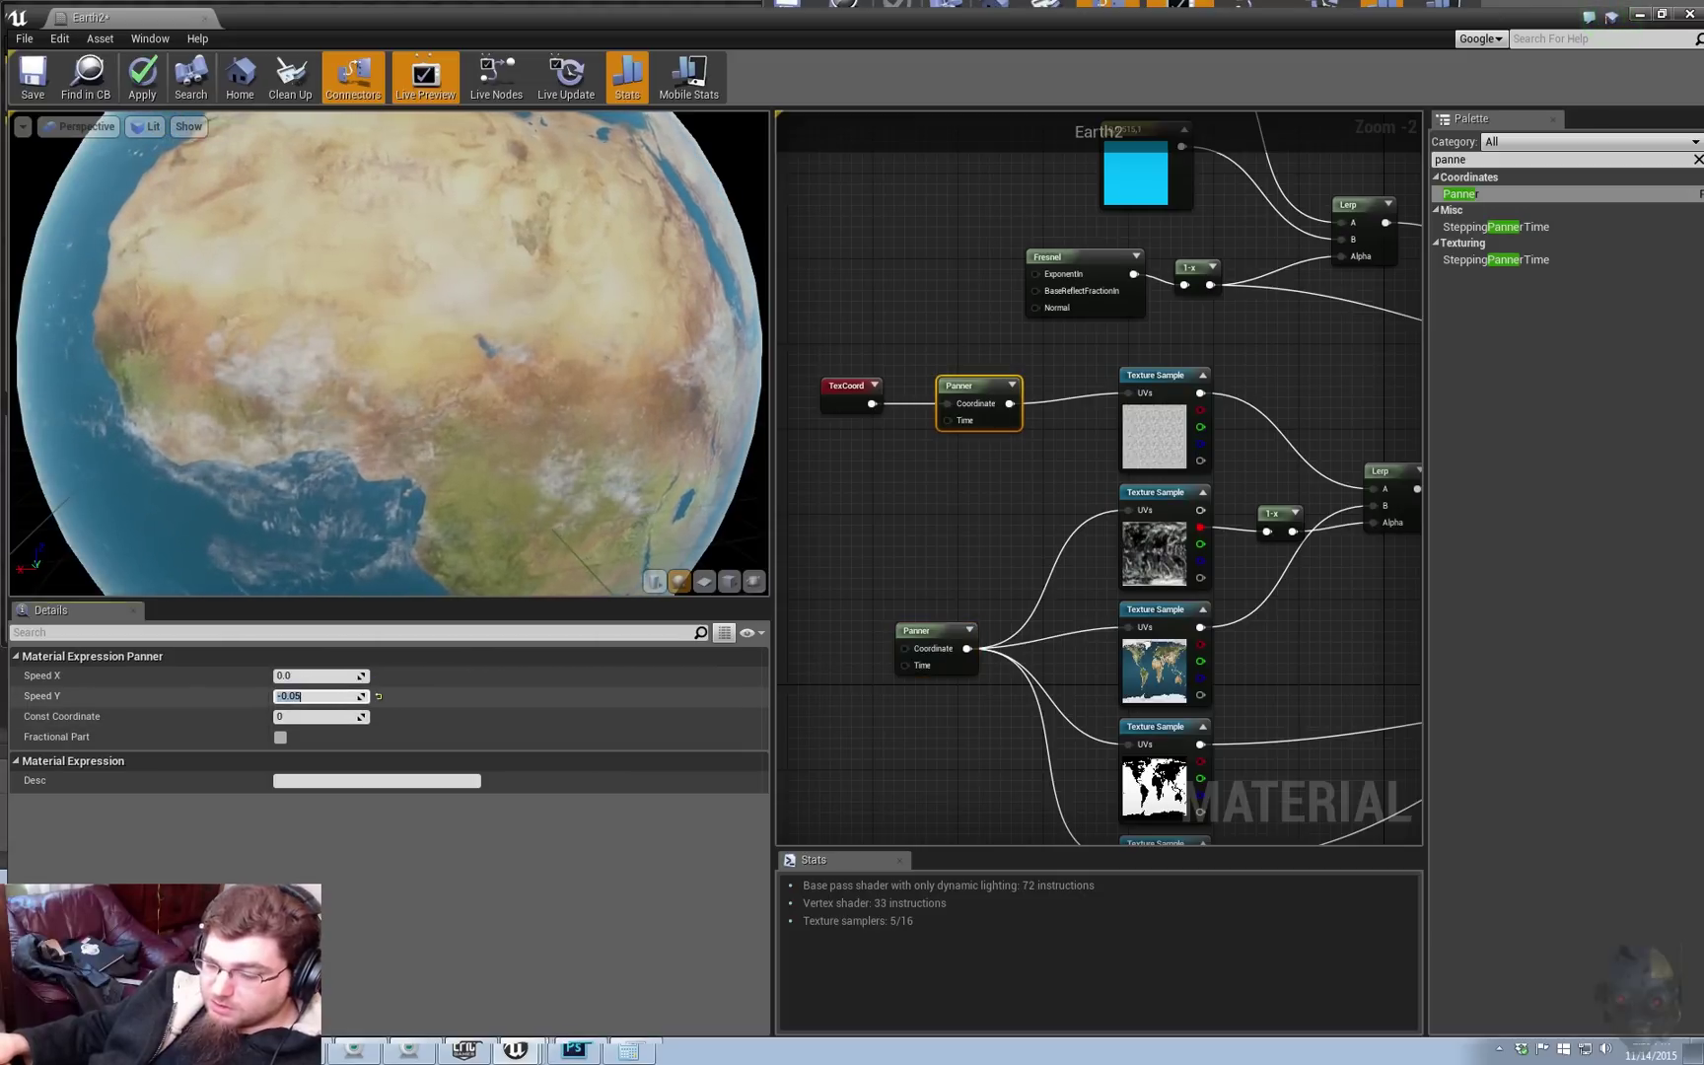
pyautogui.write('0')
pyautogui.click(311, 677)
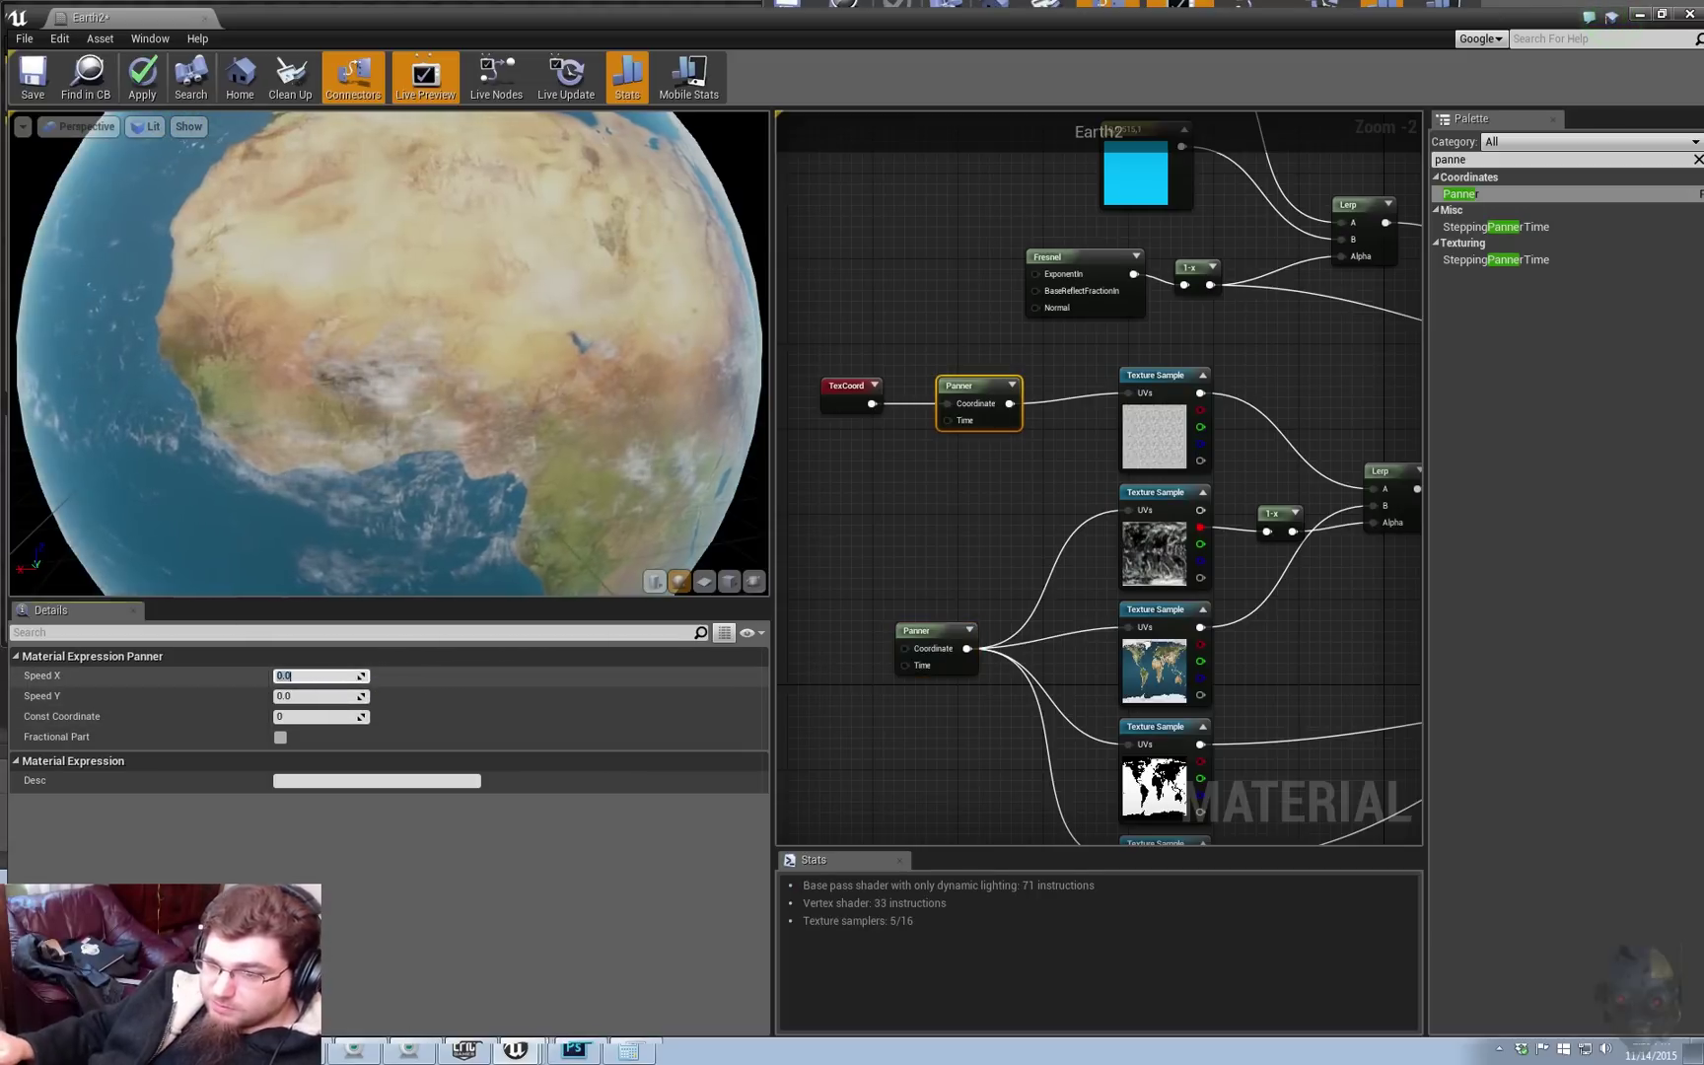
pyautogui.write('-0.05')
pyautogui.press('Return')
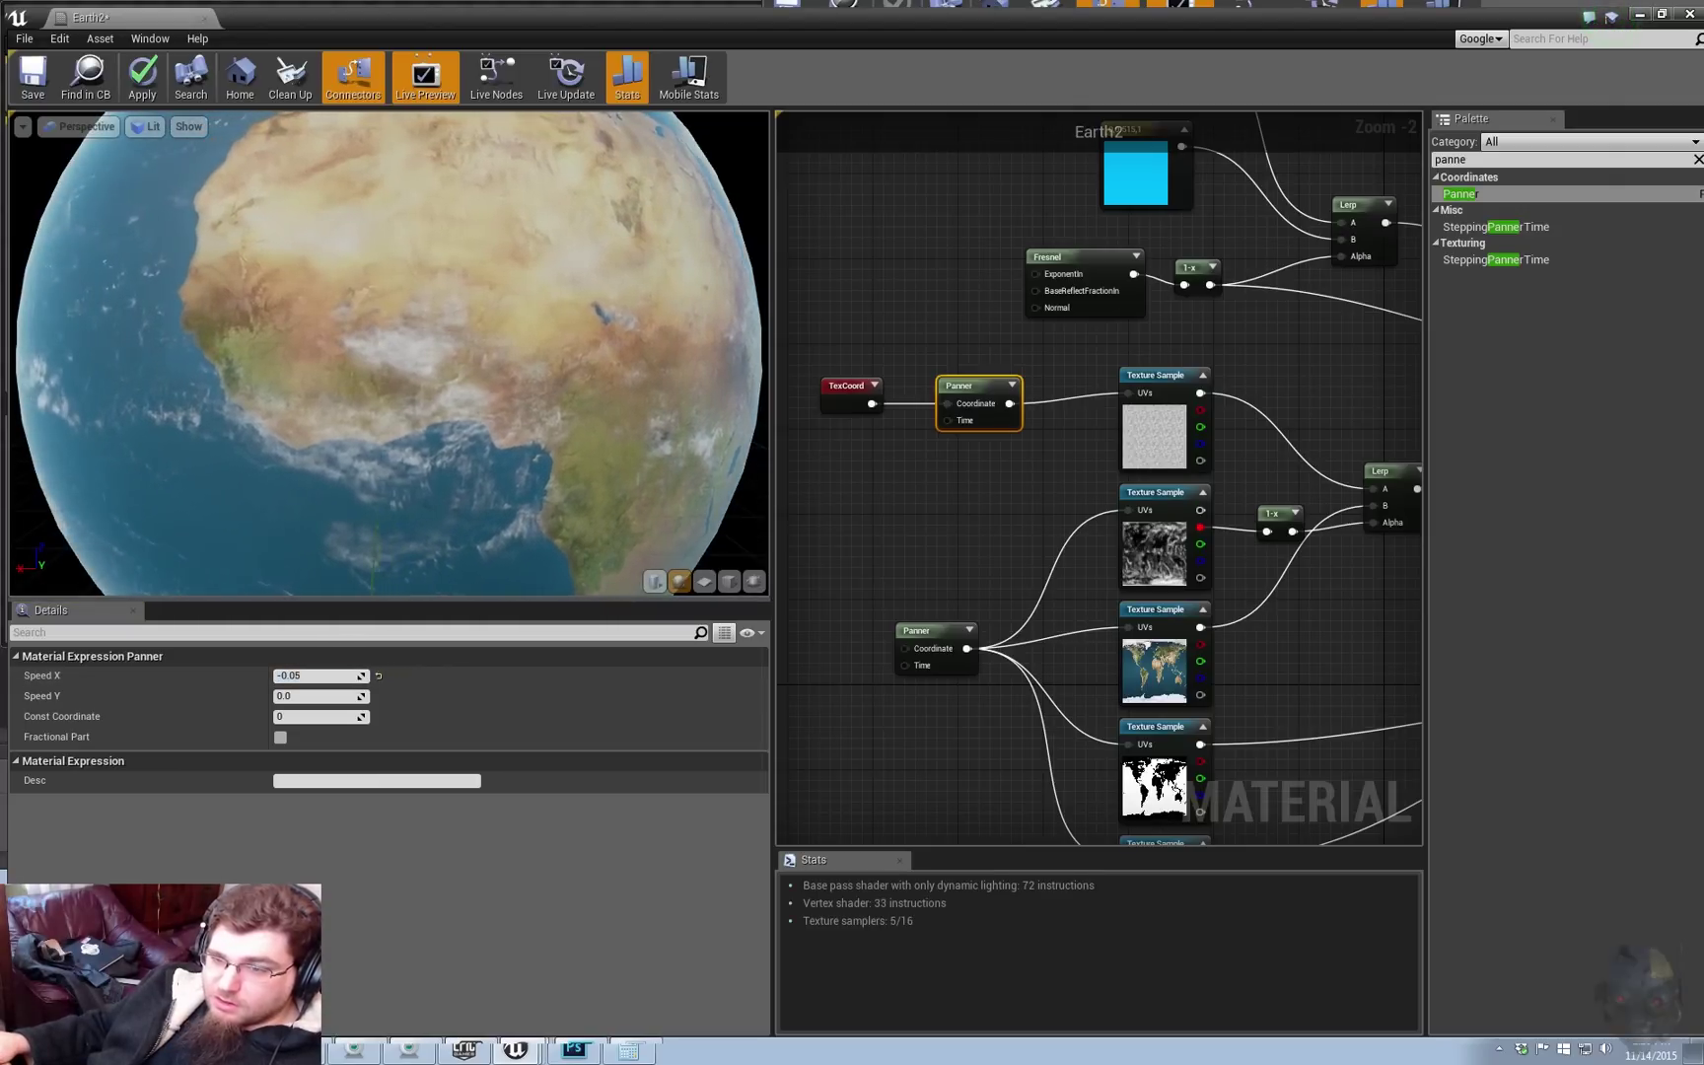
# Step: Examine the rotating globe and moving cloud noise from different sides and close up over land
pyautogui.moveTo(390, 353); pyautogui.dragTo(552, 353)
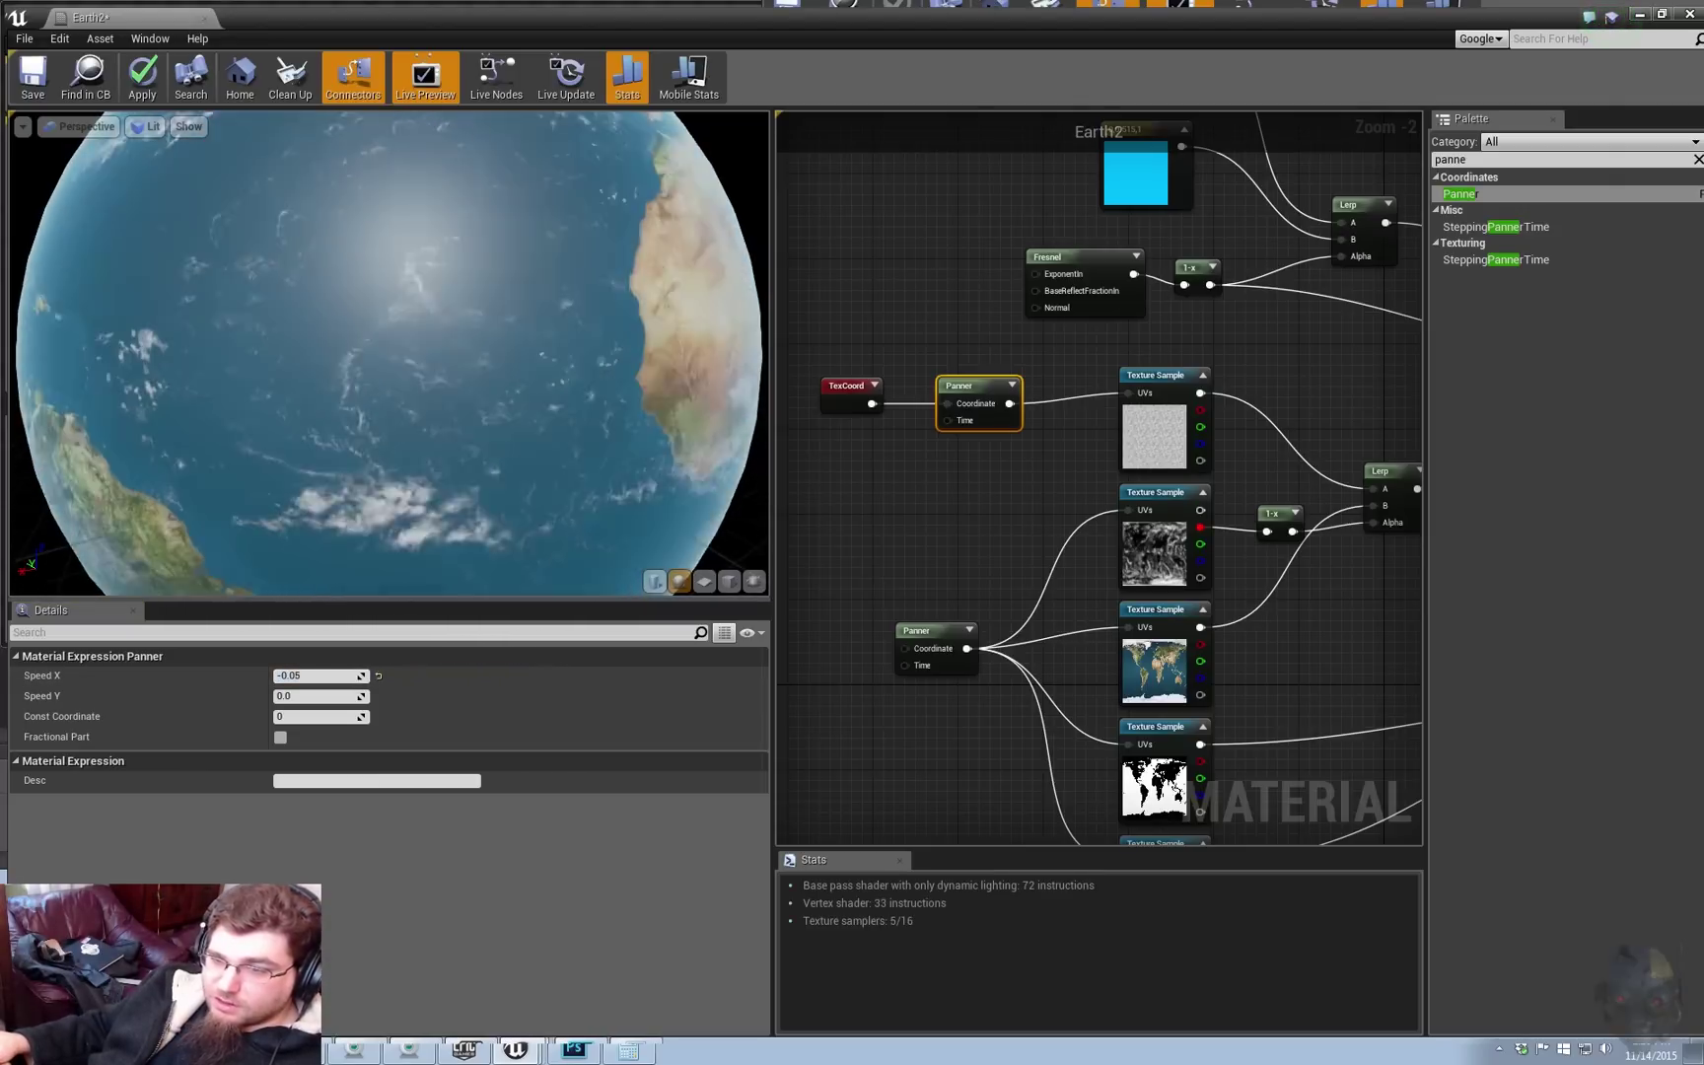
pyautogui.moveTo(389, 353); pyautogui.dragTo(468, 266)
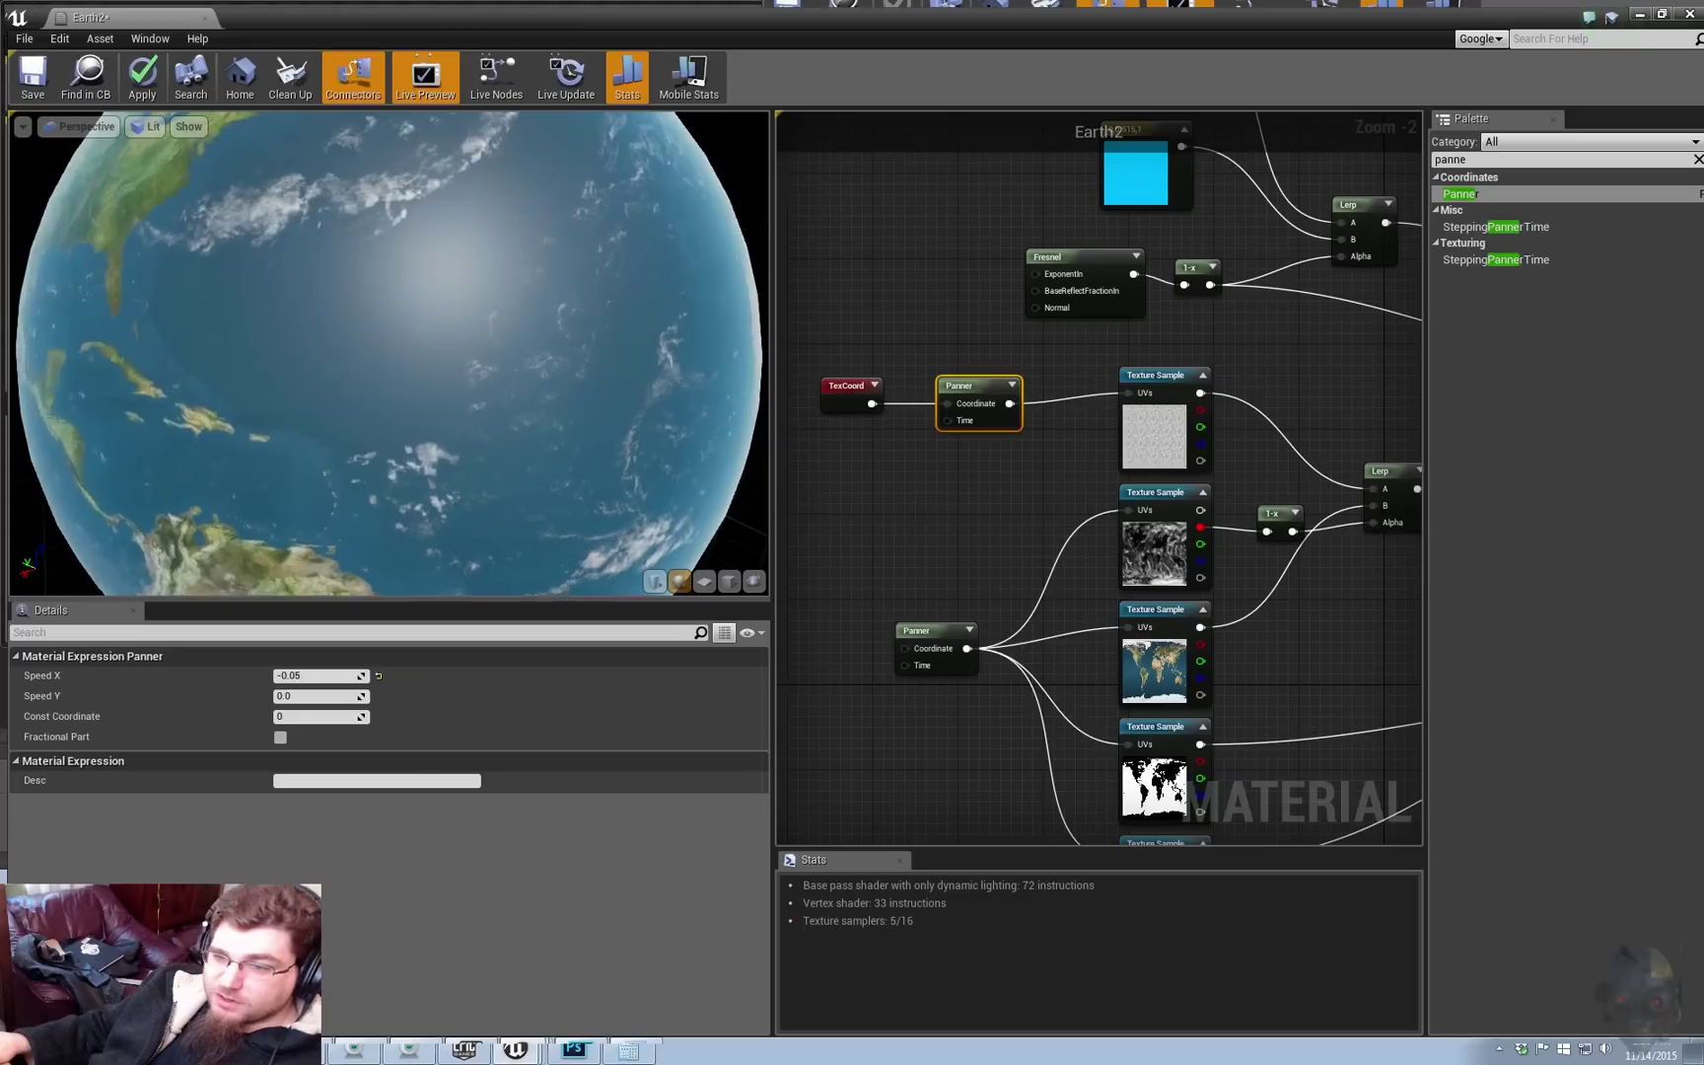
pyautogui.moveTo(389, 353); pyautogui.dragTo(390, 271, button='right')
pyautogui.moveTo(389, 353); pyautogui.dragTo(360, 340)
pyautogui.moveTo(390, 354); pyautogui.dragTo(390, 306, button='right')
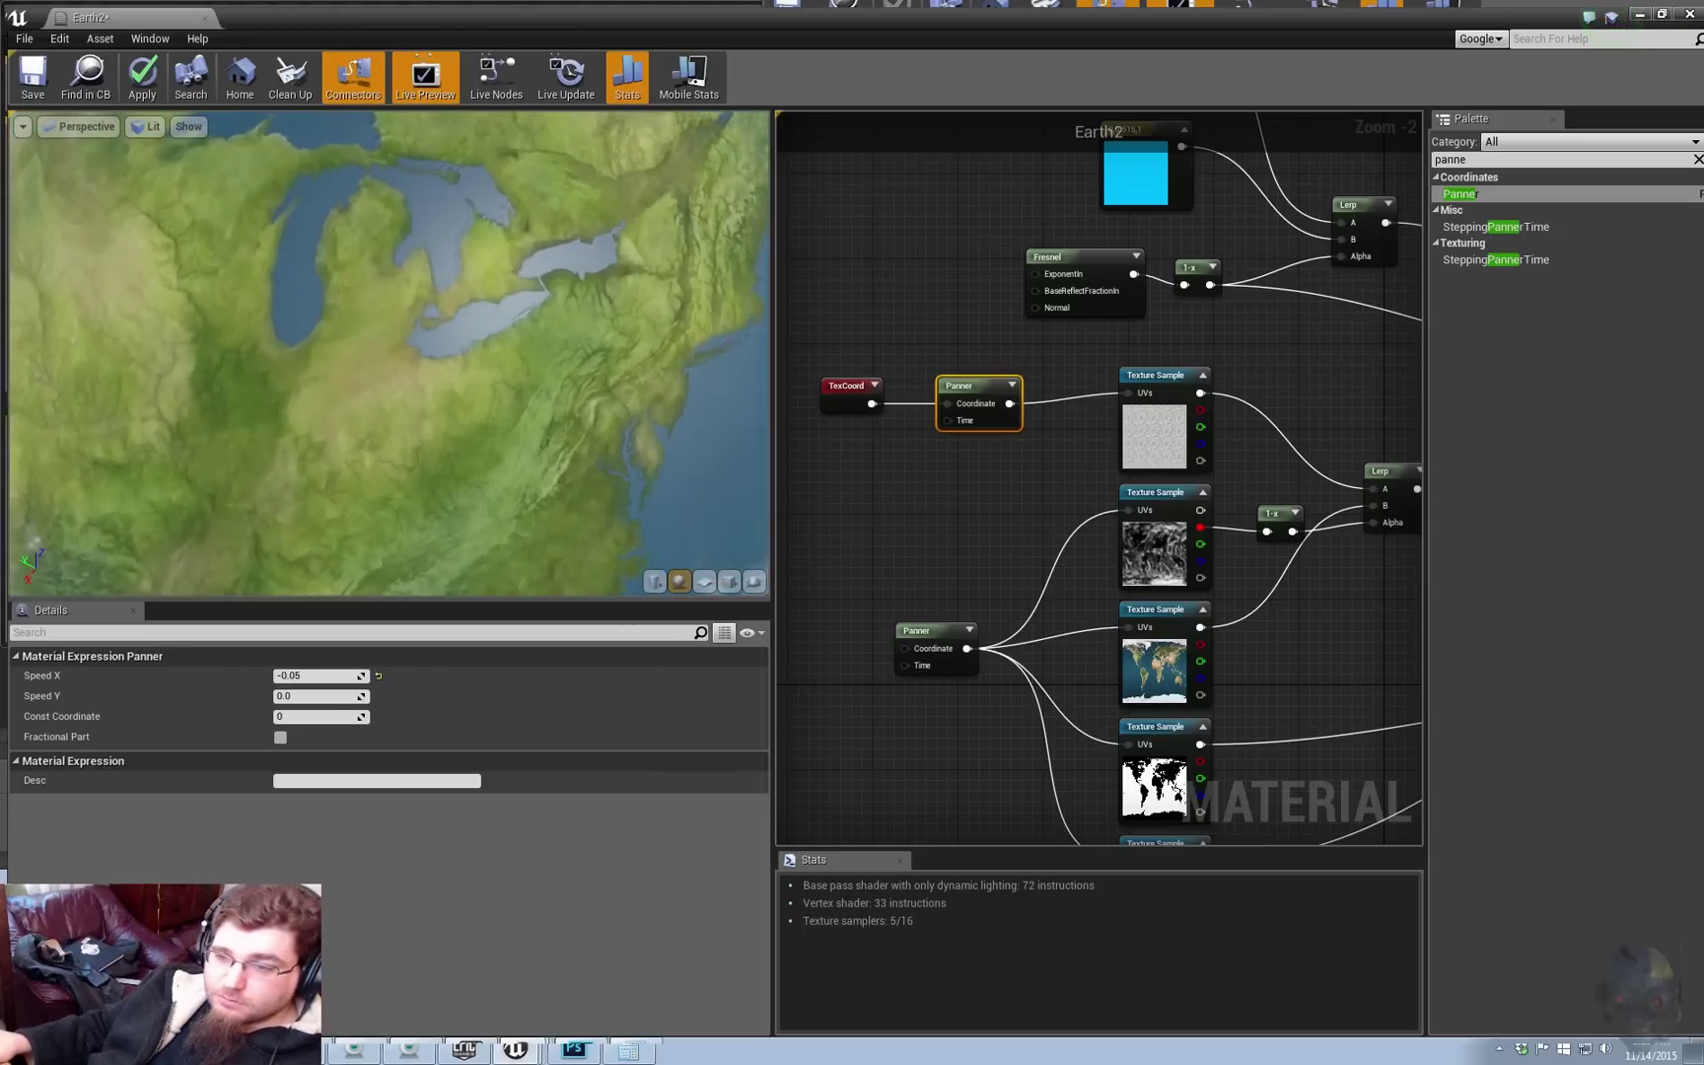
# Step: Duplicate the shared Panner and place the copy beside the cloud Texture Sample
pyautogui.moveTo(389, 353); pyautogui.dragTo(399, 311)
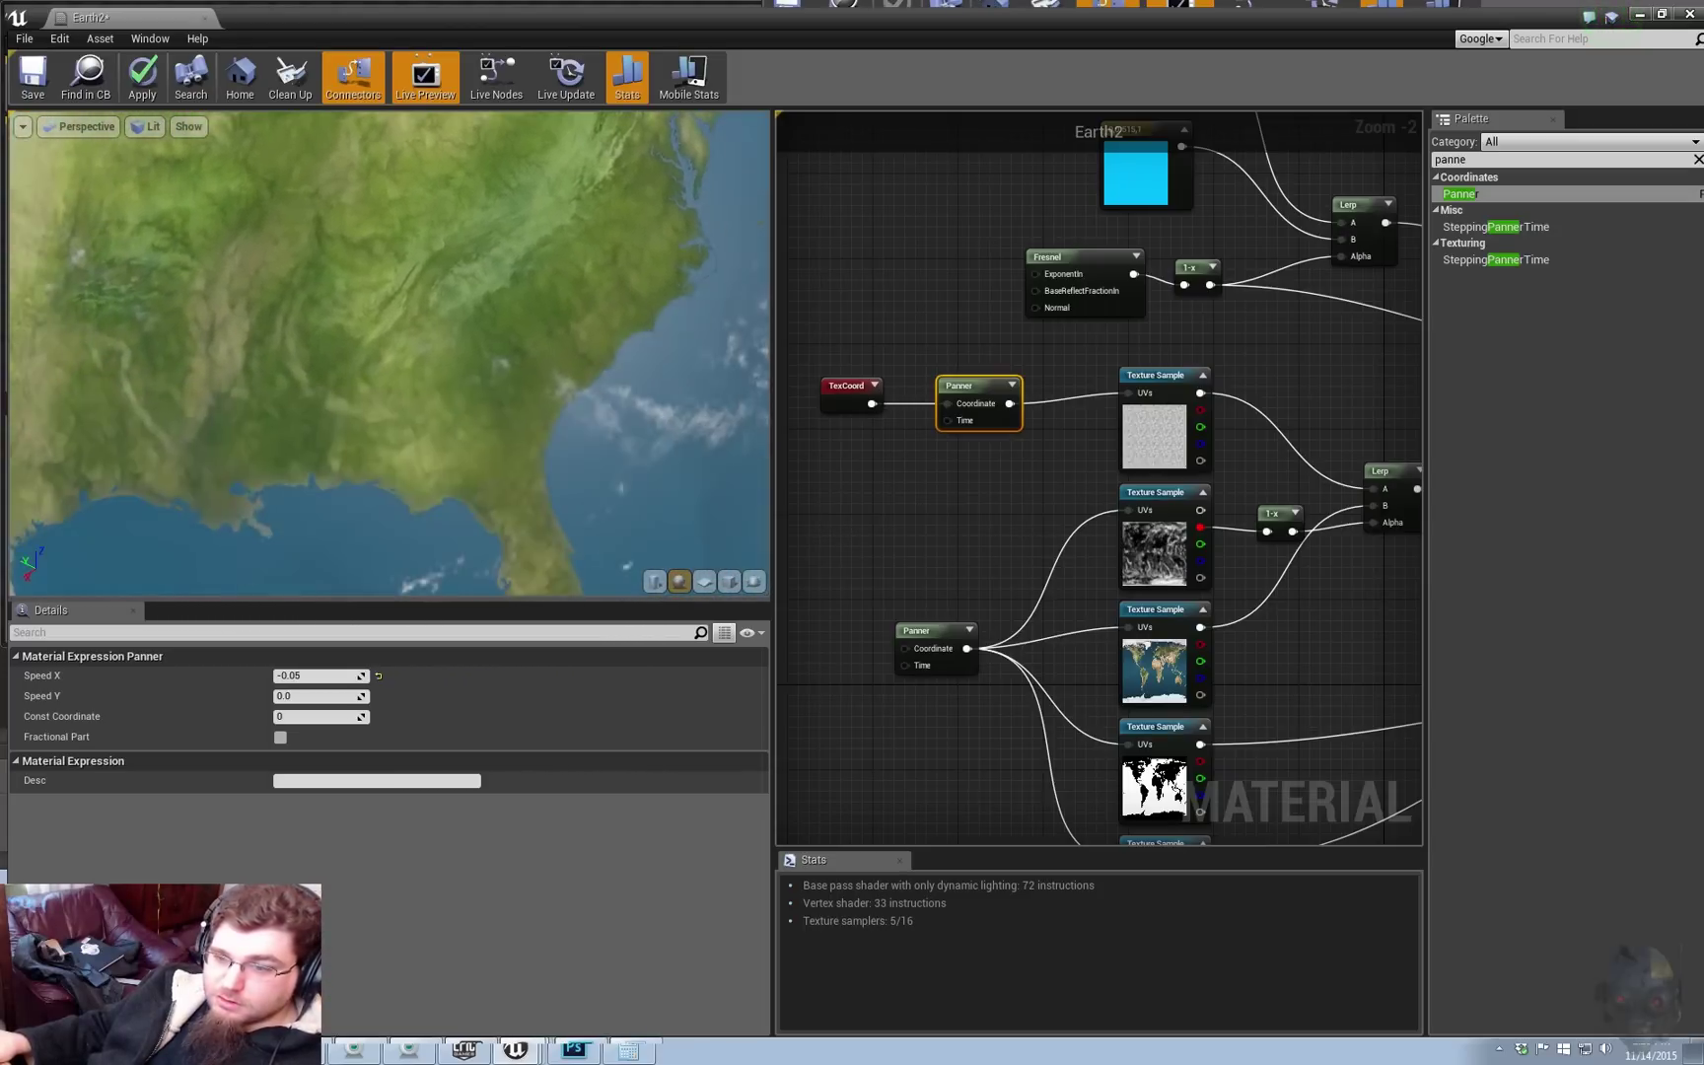
pyautogui.moveTo(390, 353)
pyautogui.mouseDown(button='right')
pyautogui.moveTo(389, 296)
pyautogui.moveTo(389, 374)
pyautogui.mouseUp(button='right')
pyautogui.scroll(-4, 389, 353)
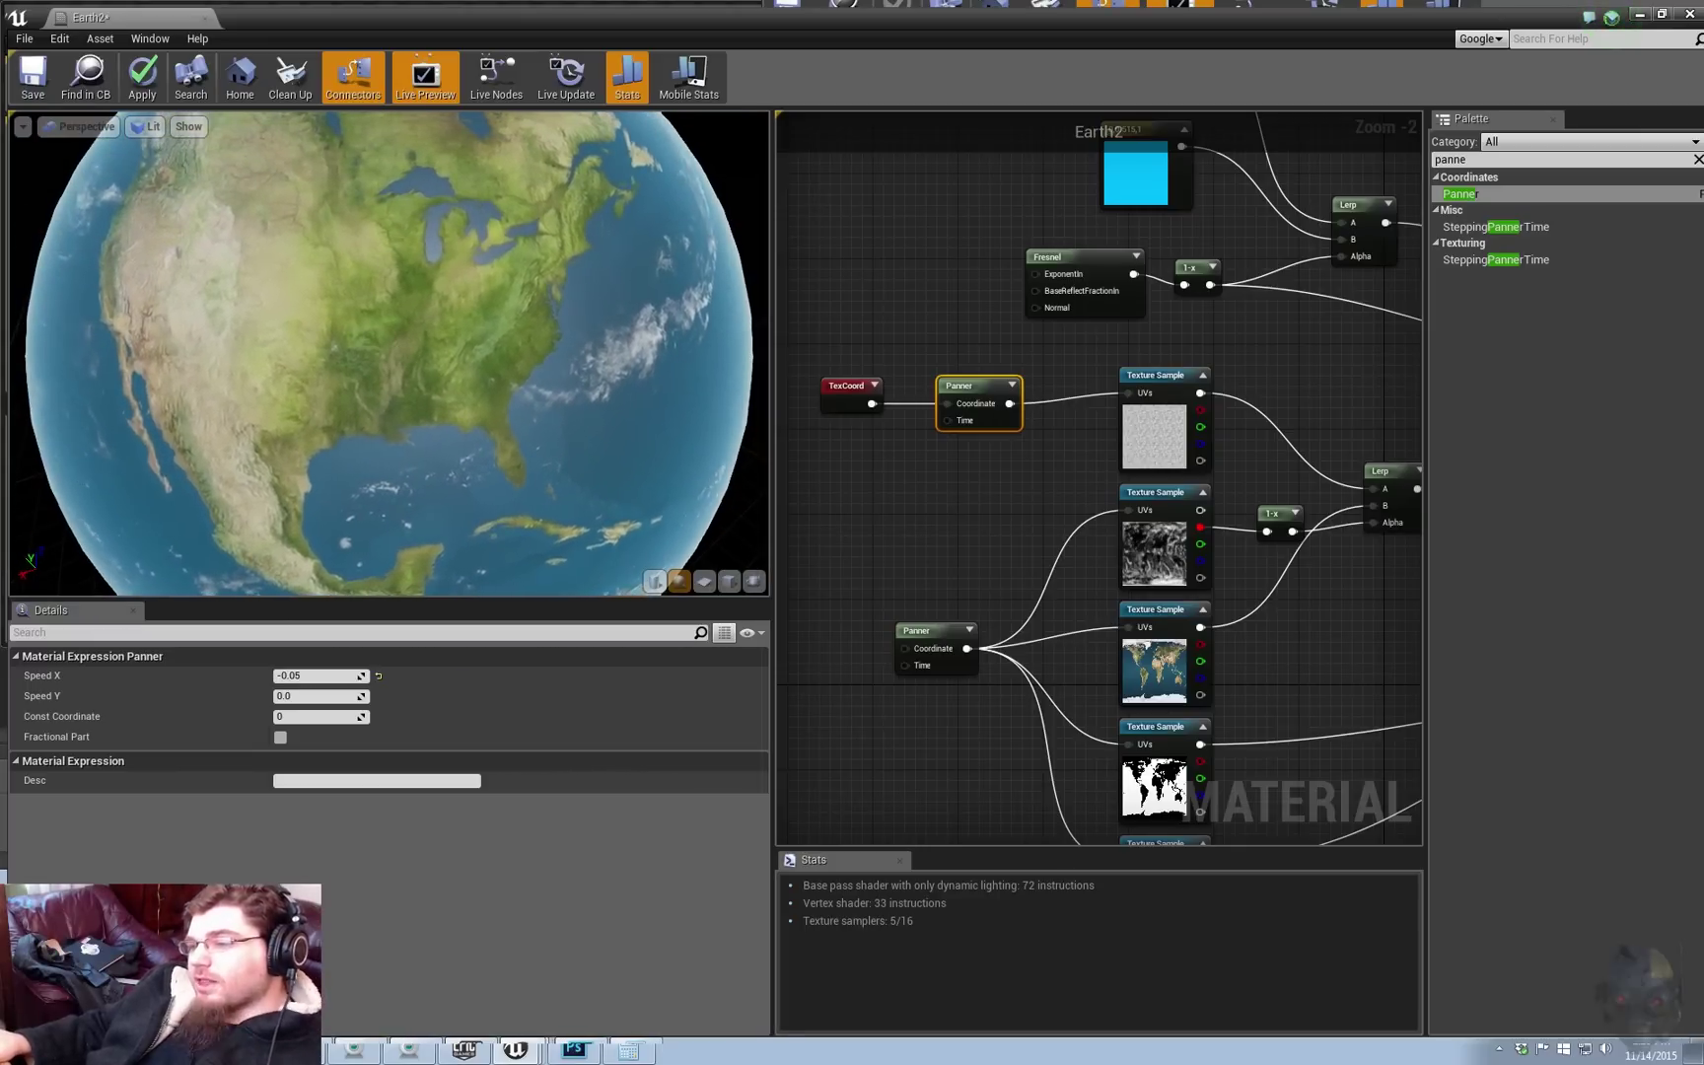
pyautogui.click(927, 632)
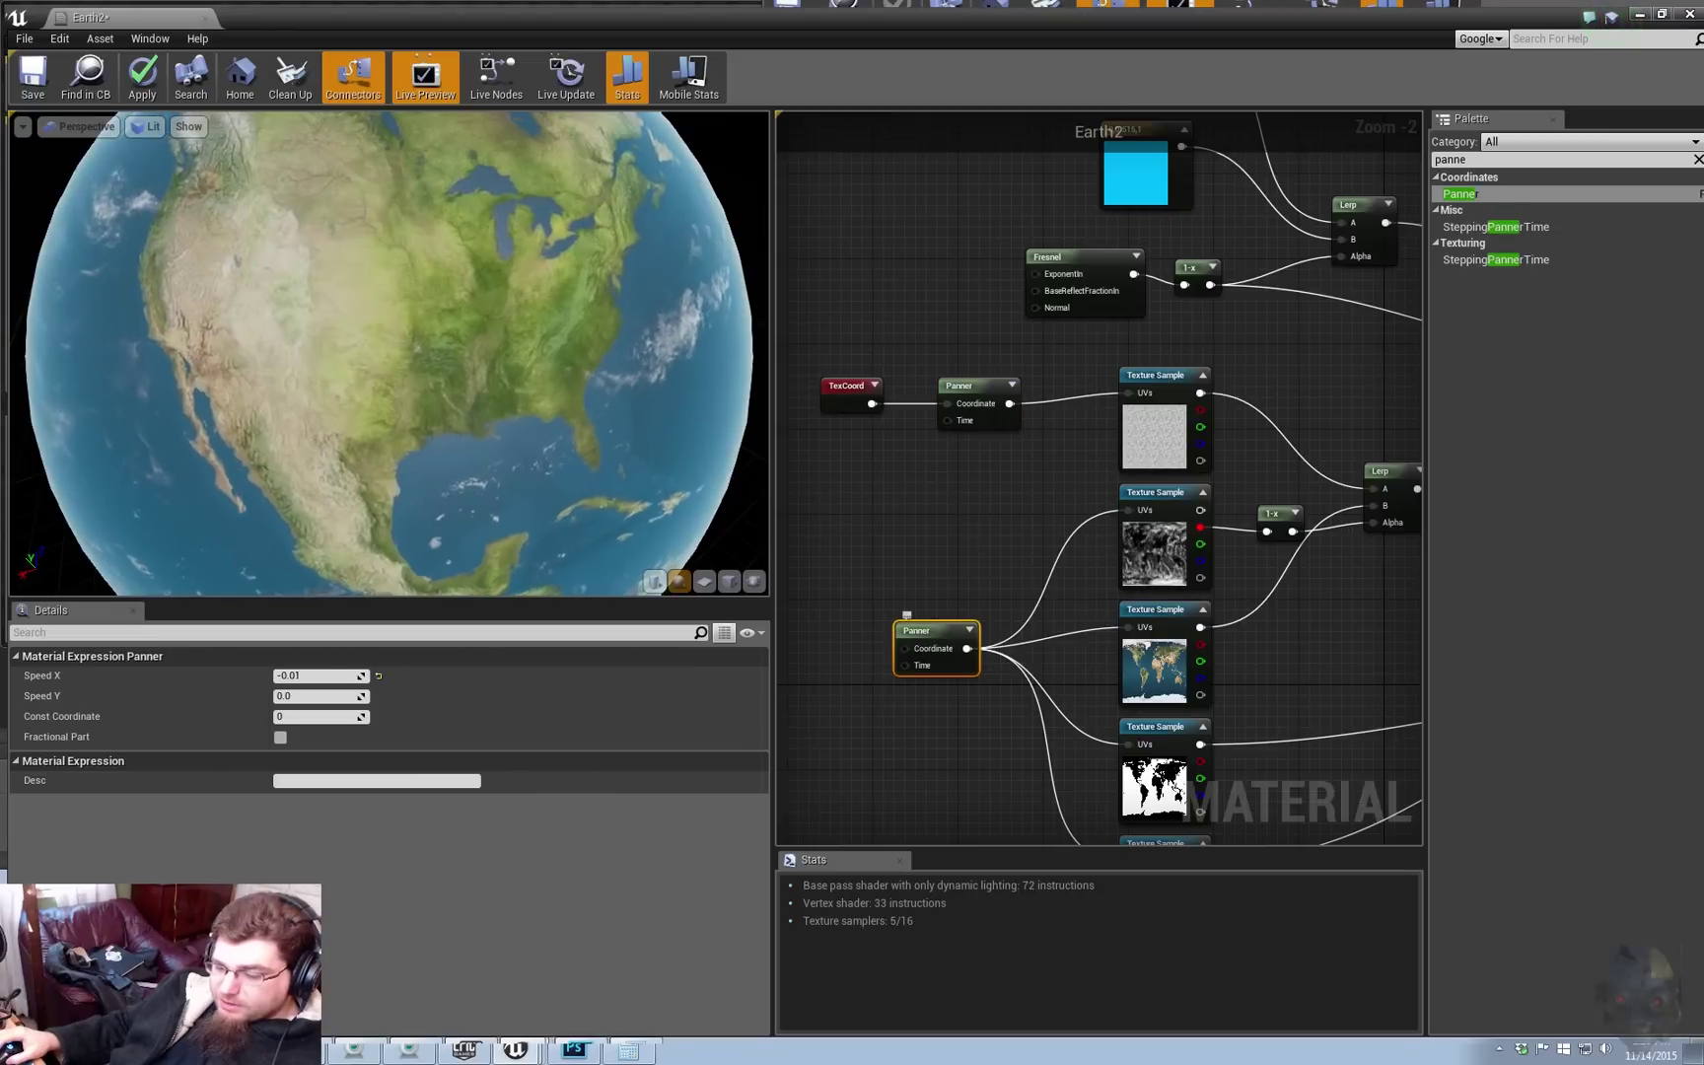
pyautogui.click(939, 539)
pyautogui.hotkey('ctrl', 'v')
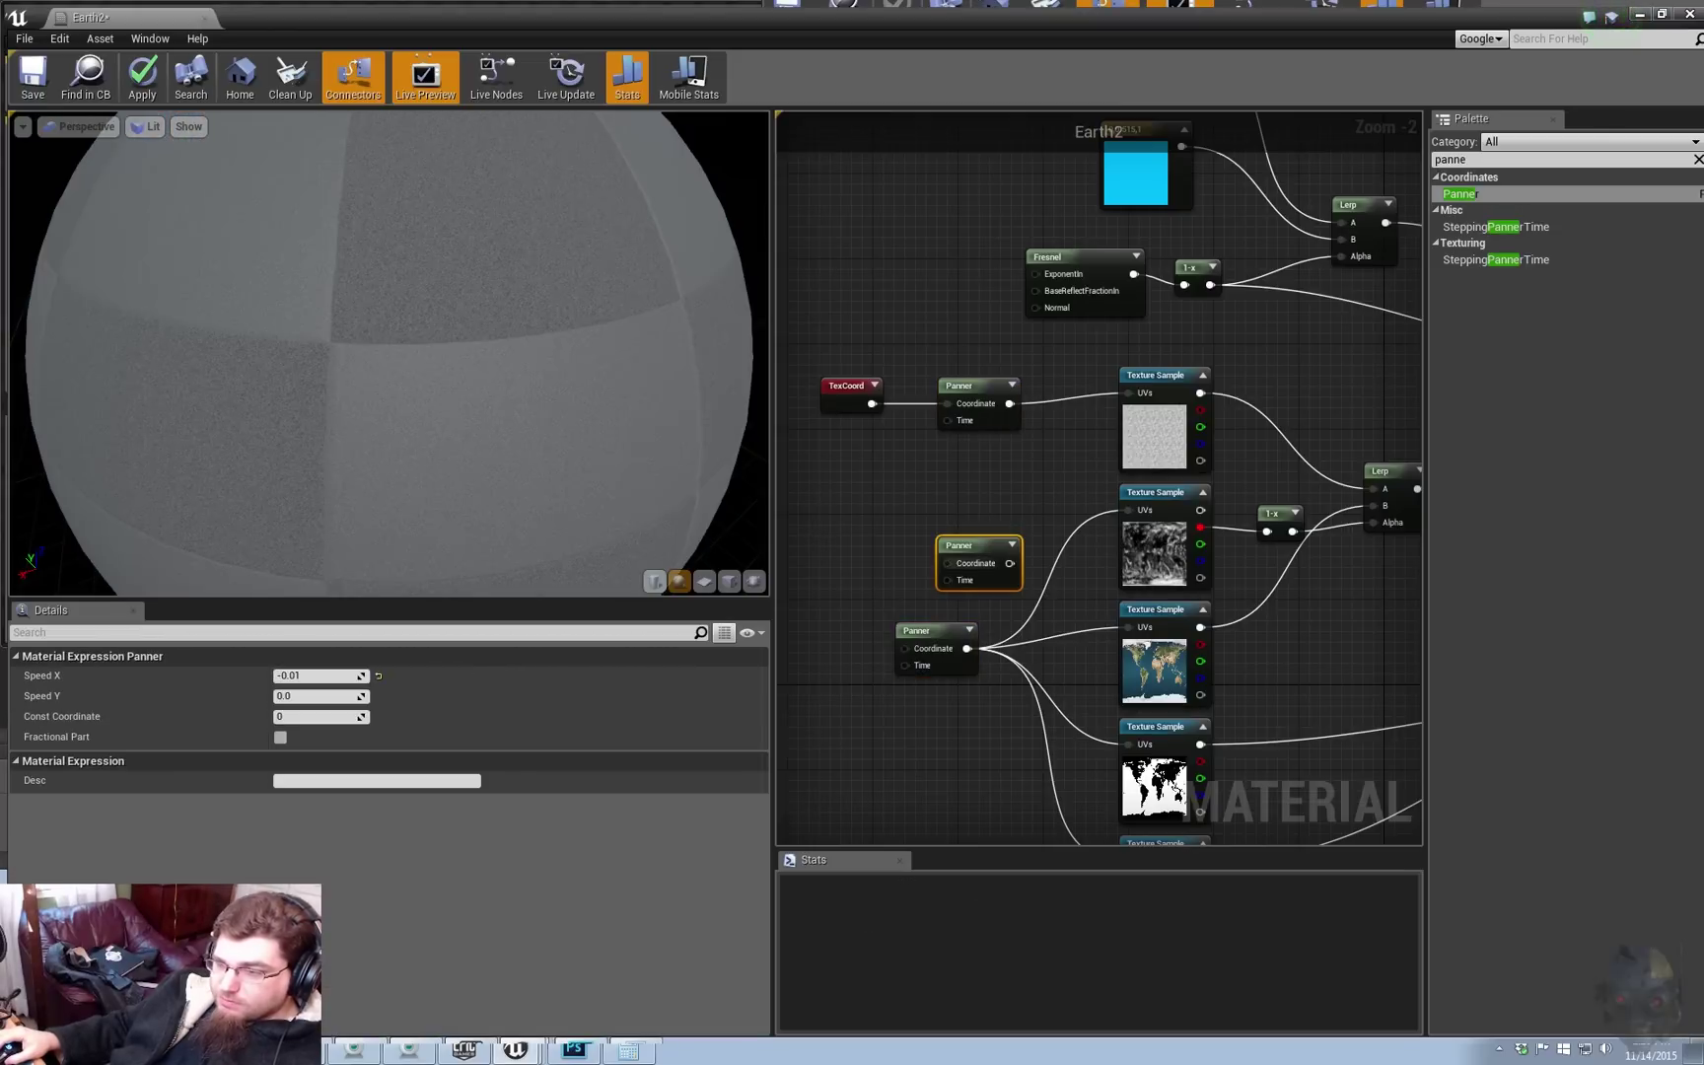
pyautogui.moveTo(961, 546); pyautogui.dragTo(929, 514)
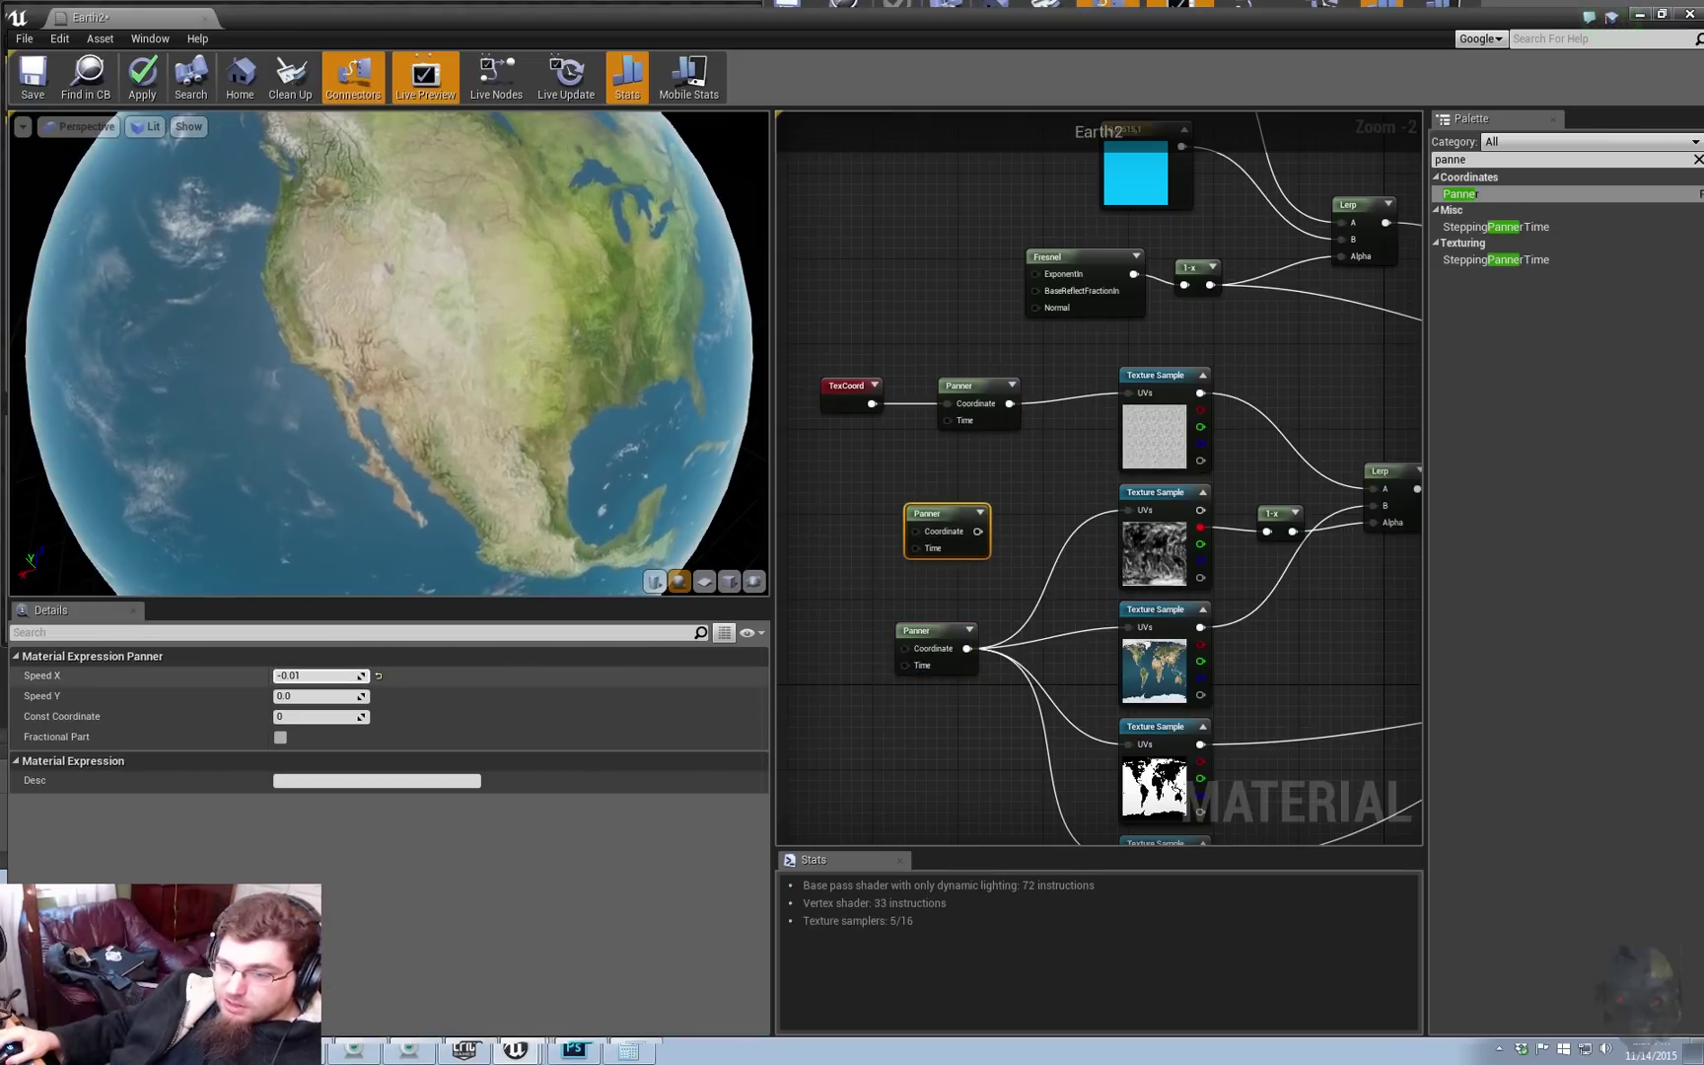
# Step: Set the copied Panner's Speed X to -0.015 and connect it to the cloud texture's UVs
pyautogui.click(321, 676)
pyautogui.click(321, 677)
pyautogui.write('5')
pyautogui.press('Return')
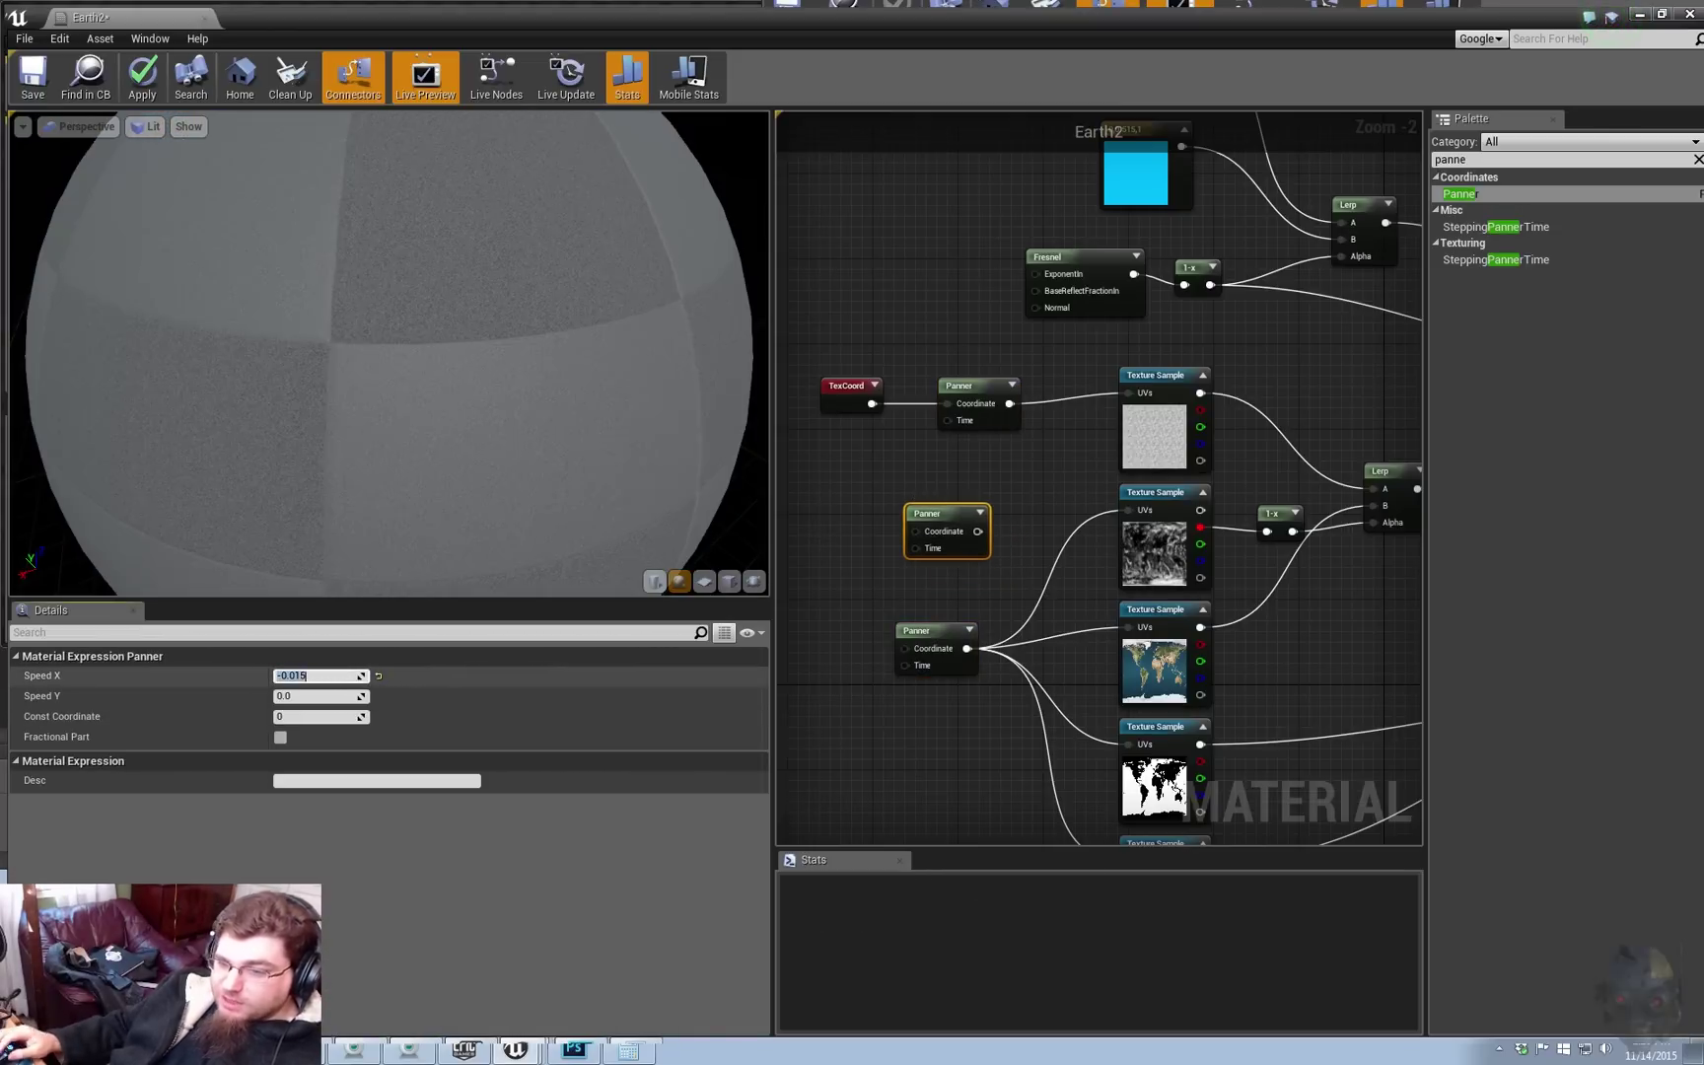
pyautogui.moveTo(976, 531); pyautogui.dragTo(1128, 510)
pyautogui.moveTo(1127, 510); pyautogui.dragTo(1138, 566, button='right')
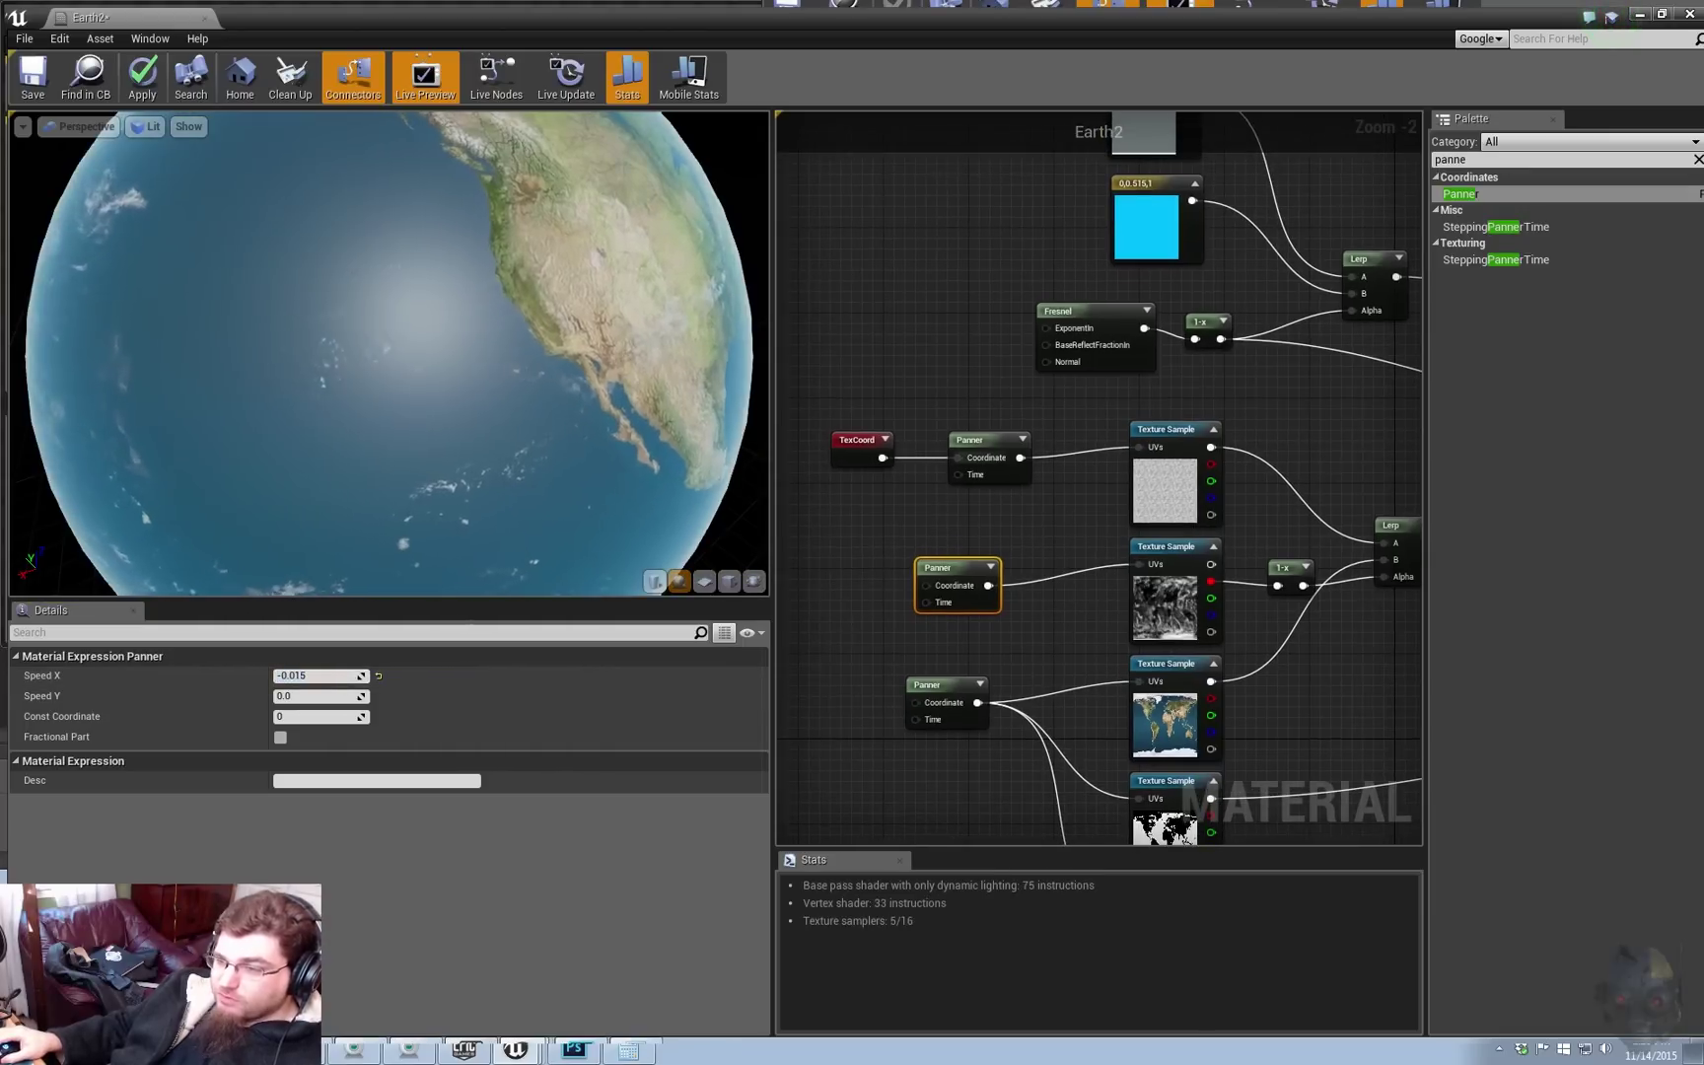
# Step: Move the TexCoord and noise Panner farther from the noise texture, and align the cloud Panner with the Panner below it
pyautogui.moveTo(874, 354); pyautogui.dragTo(957, 472)
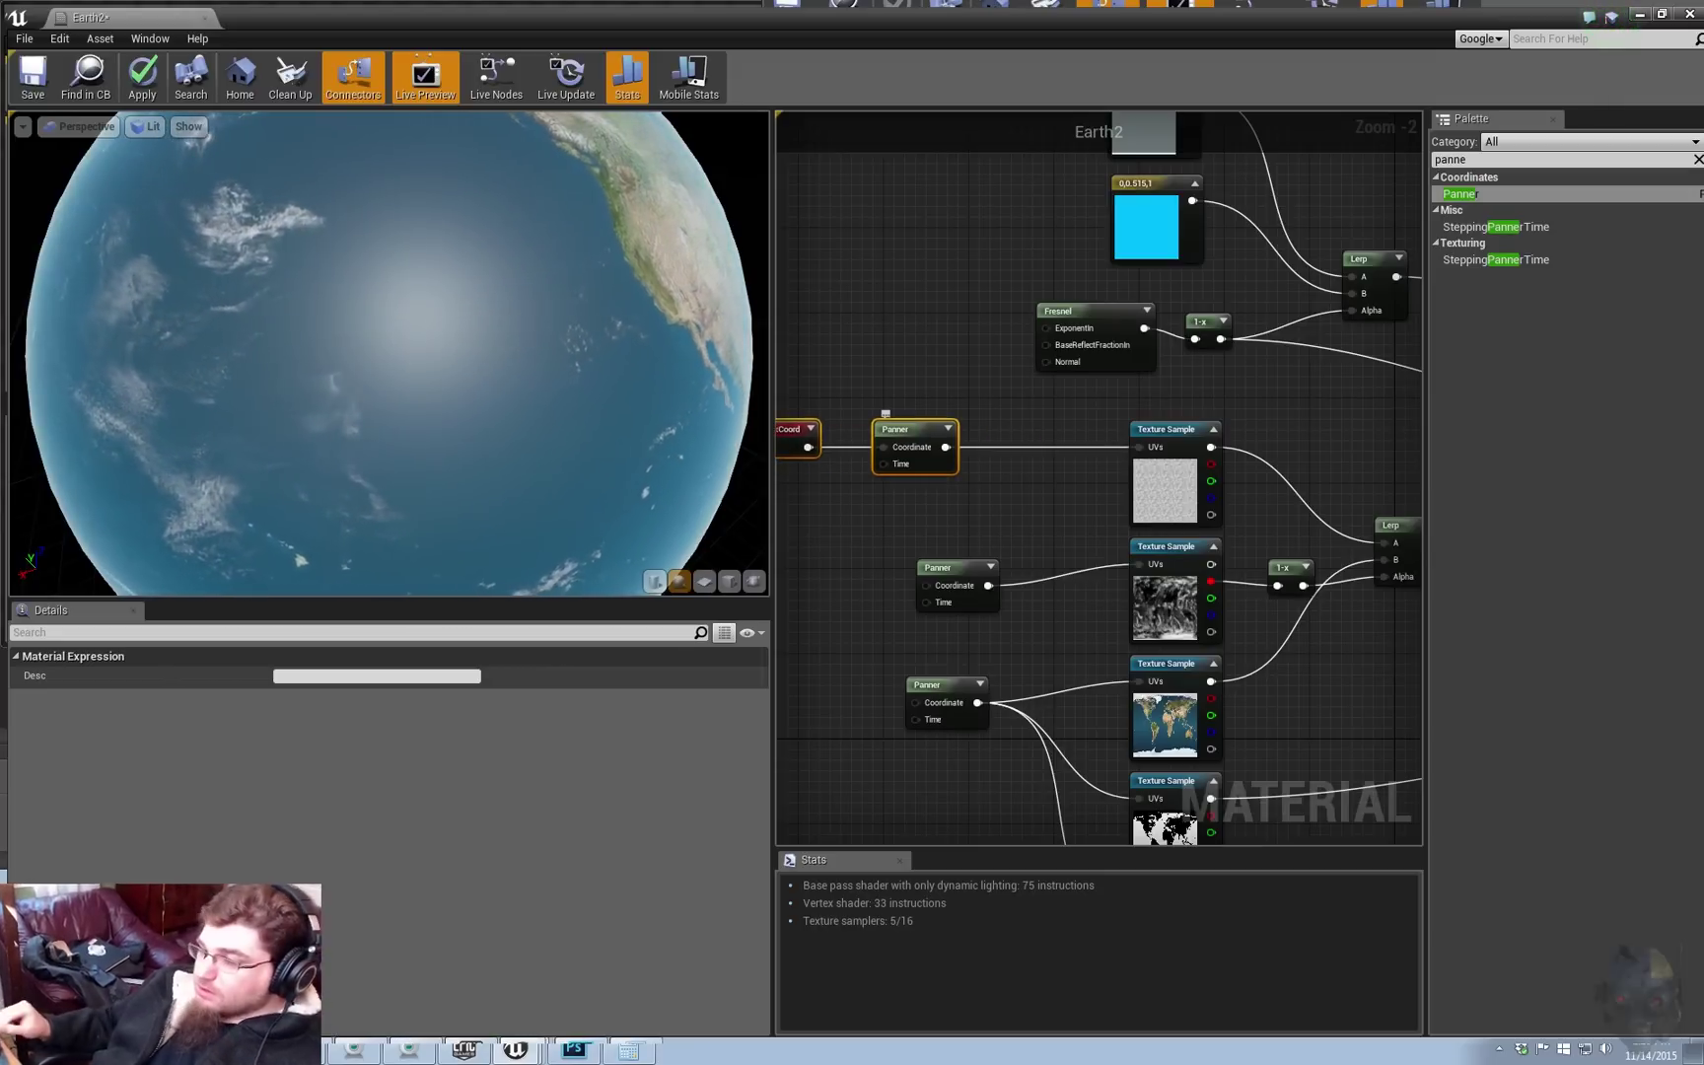
pyautogui.moveTo(1067, 551); pyautogui.dragTo(1121, 619, button='right')
pyautogui.moveTo(1015, 637); pyautogui.dragTo(1004, 638)
pyautogui.moveTo(1087, 572); pyautogui.dragTo(1043, 590, button='right')
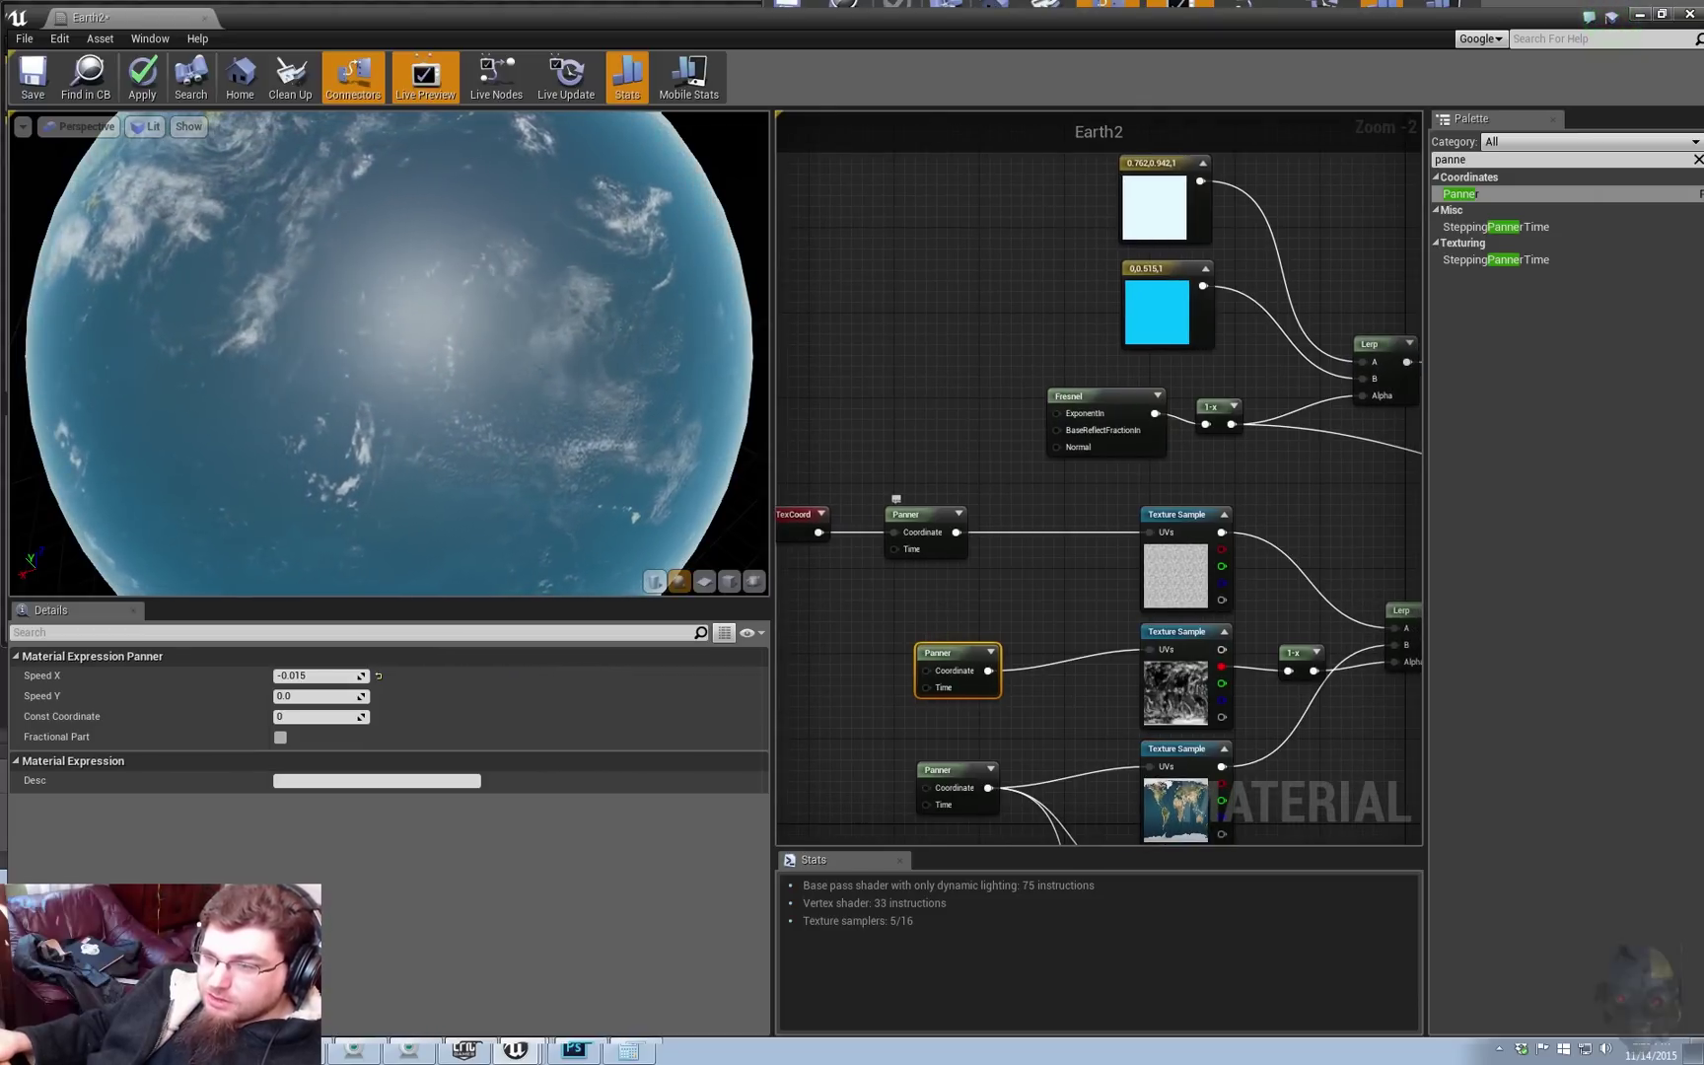
# Step: Set the noise Panner's Speed X to -0.075
pyautogui.click(906, 514)
pyautogui.click(311, 676)
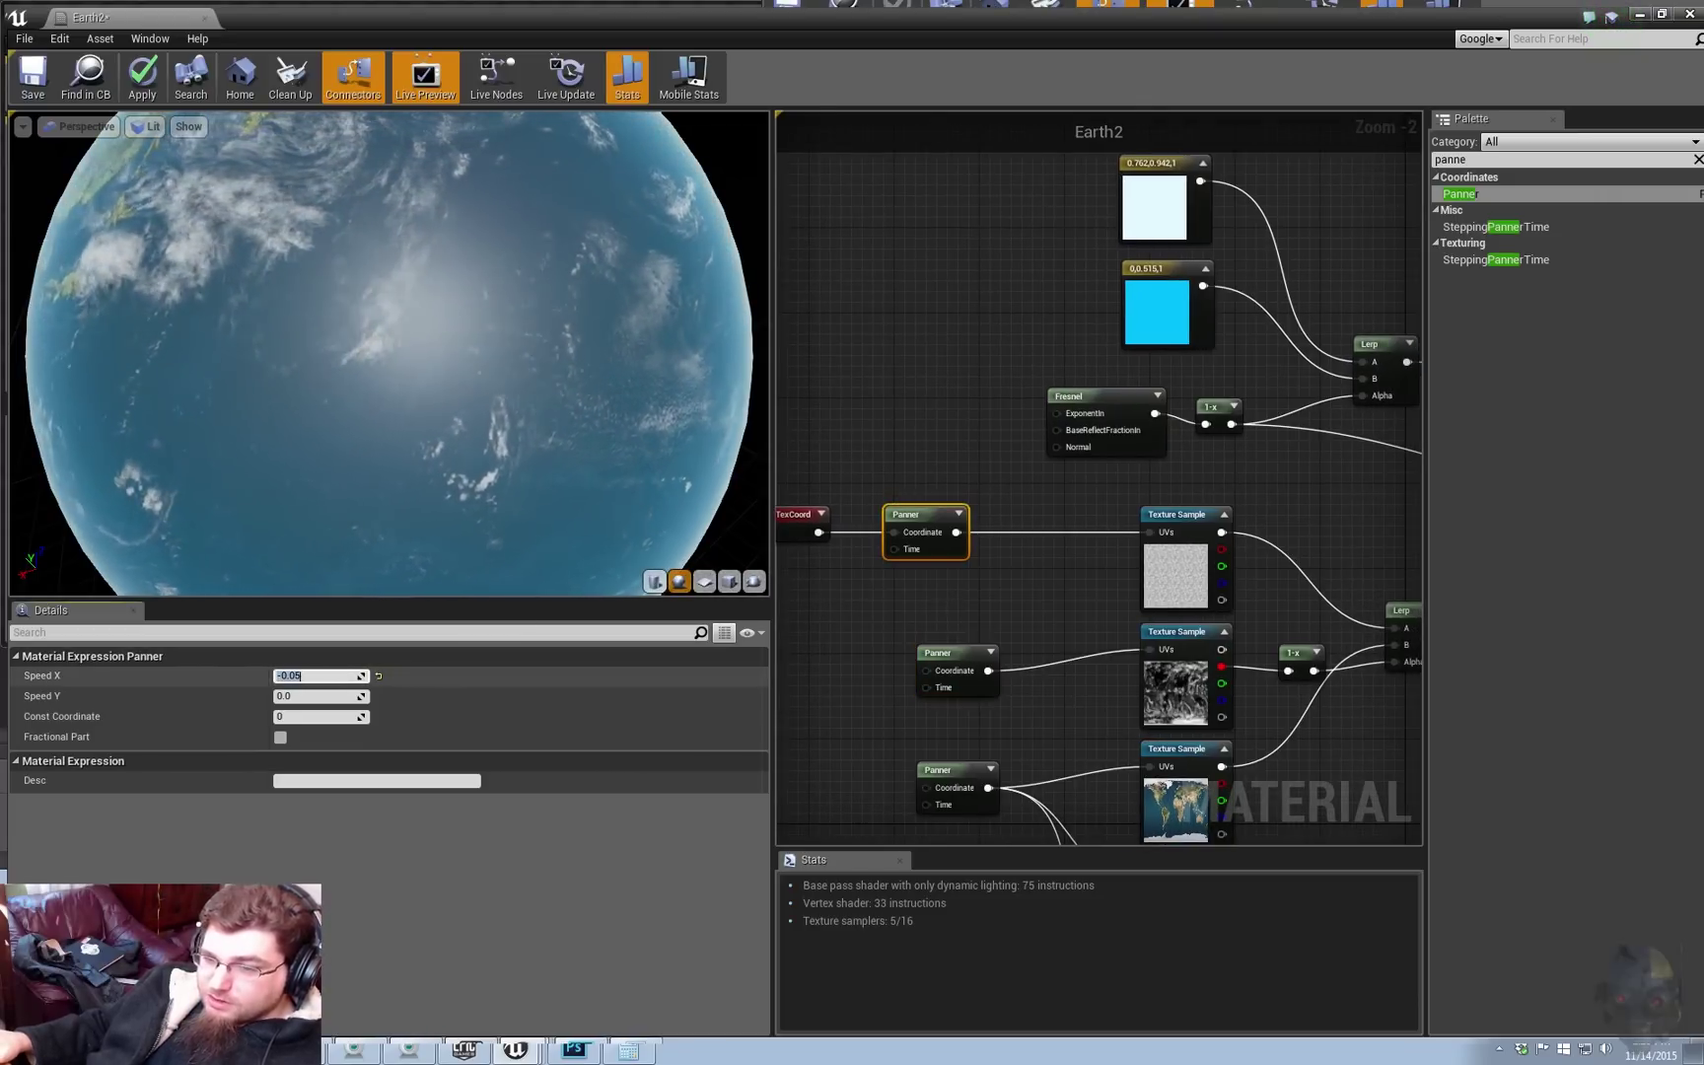
pyautogui.click(278, 675)
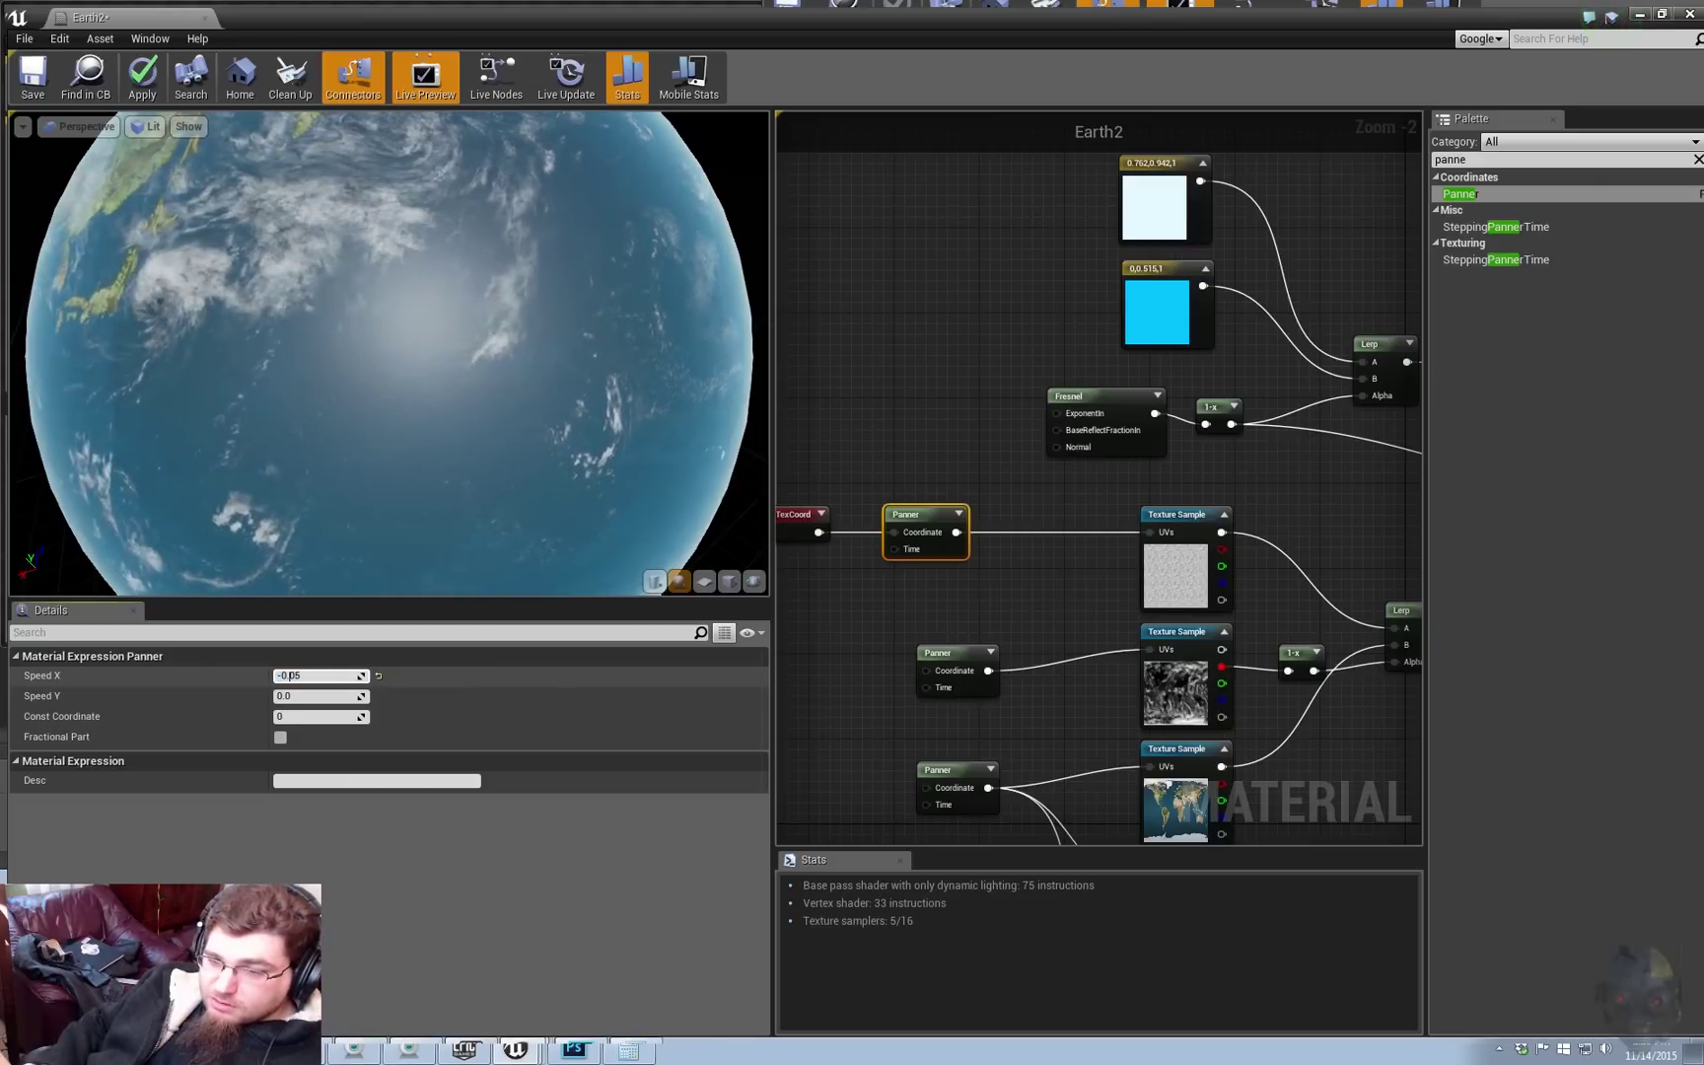
pyautogui.press('Right')
pyautogui.press('Right')
pyautogui.press('Right')
pyautogui.press('Right')
pyautogui.write('7')
pyautogui.press('Return')
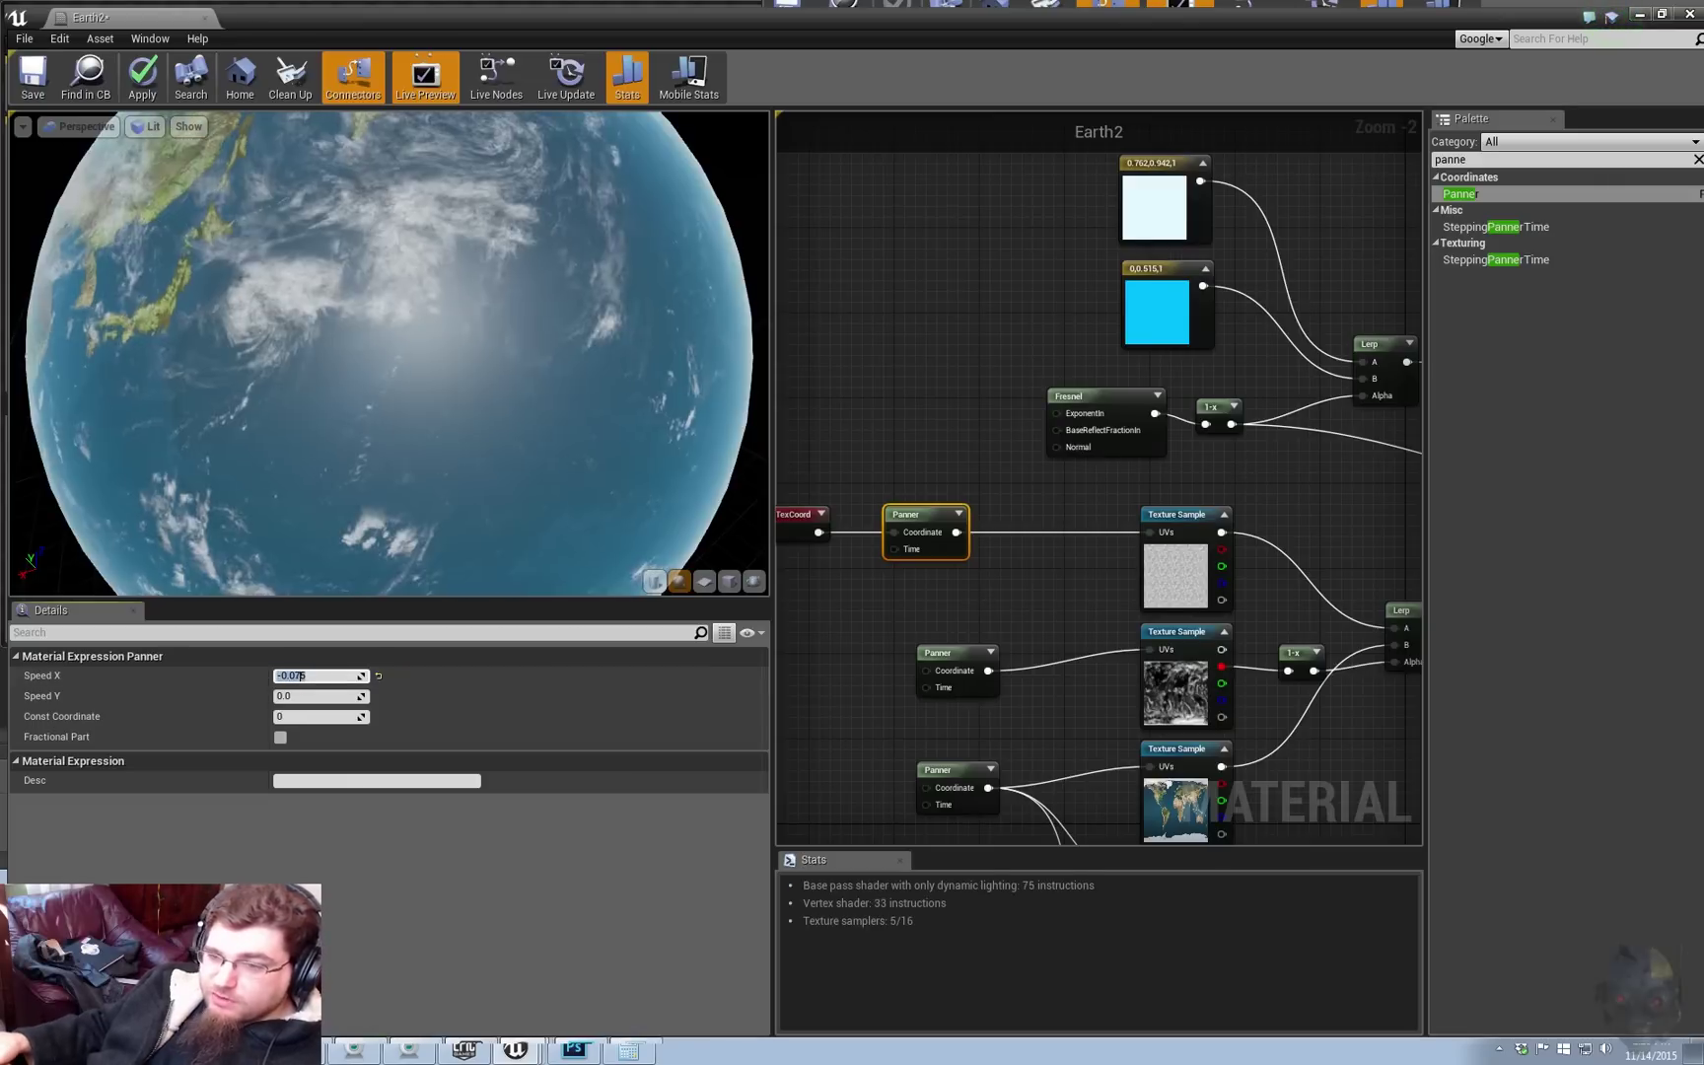
# Step: Examine the cloud movement close up and across the whole globe, and review the Panner connections in the graph
pyautogui.moveTo(388, 316); pyautogui.dragTo(394, 360)
pyautogui.scroll(3, 394, 360)
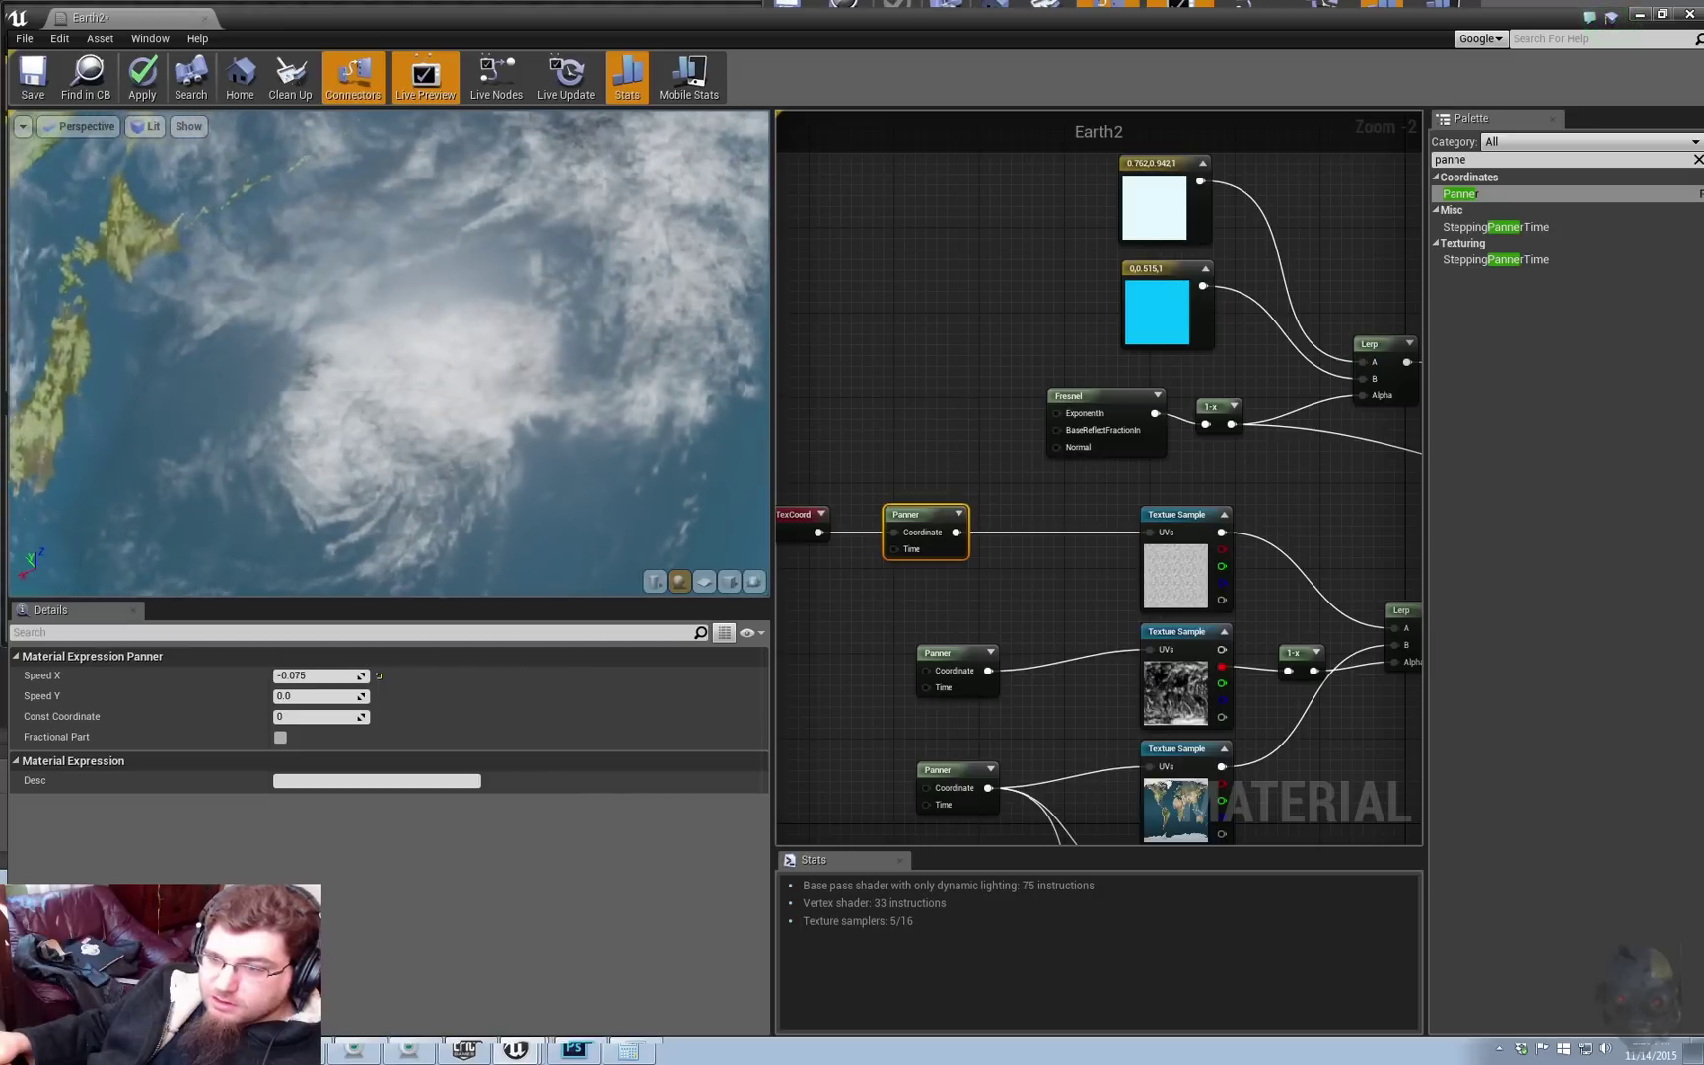
pyautogui.scroll(-5, 388, 353)
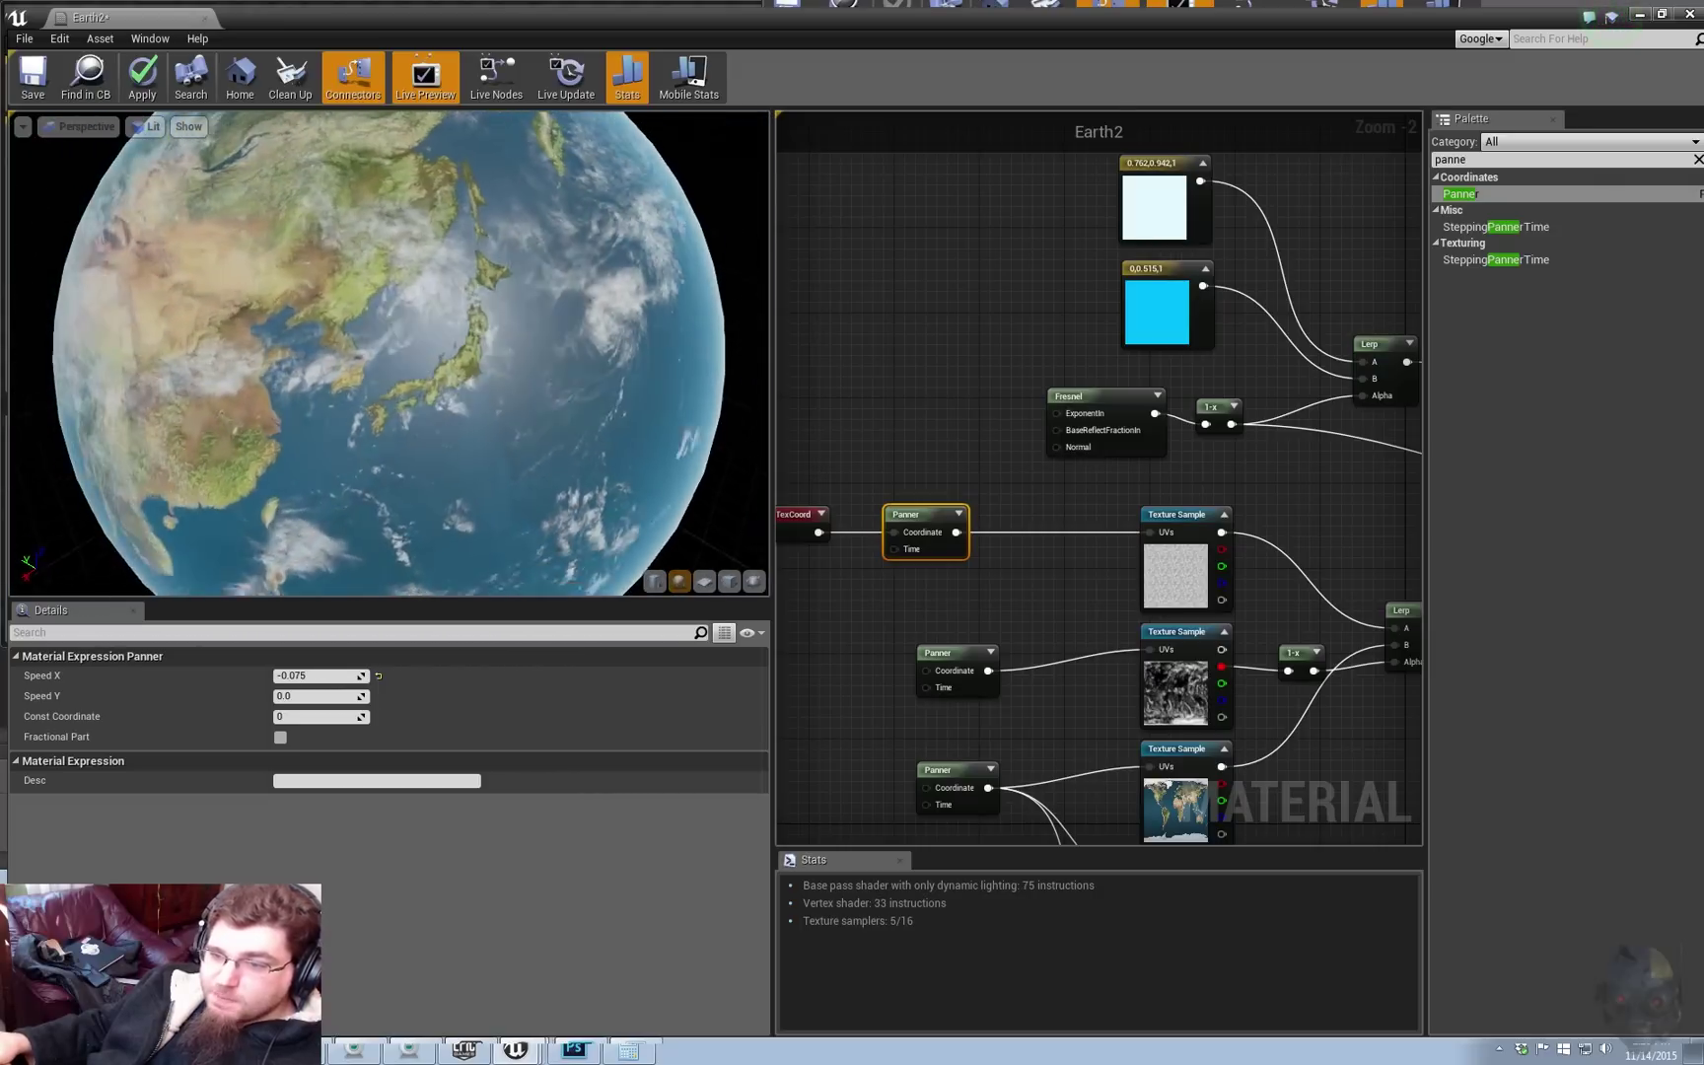
pyautogui.scroll(-2, 389, 353)
pyautogui.moveTo(389, 353); pyautogui.dragTo(523, 357)
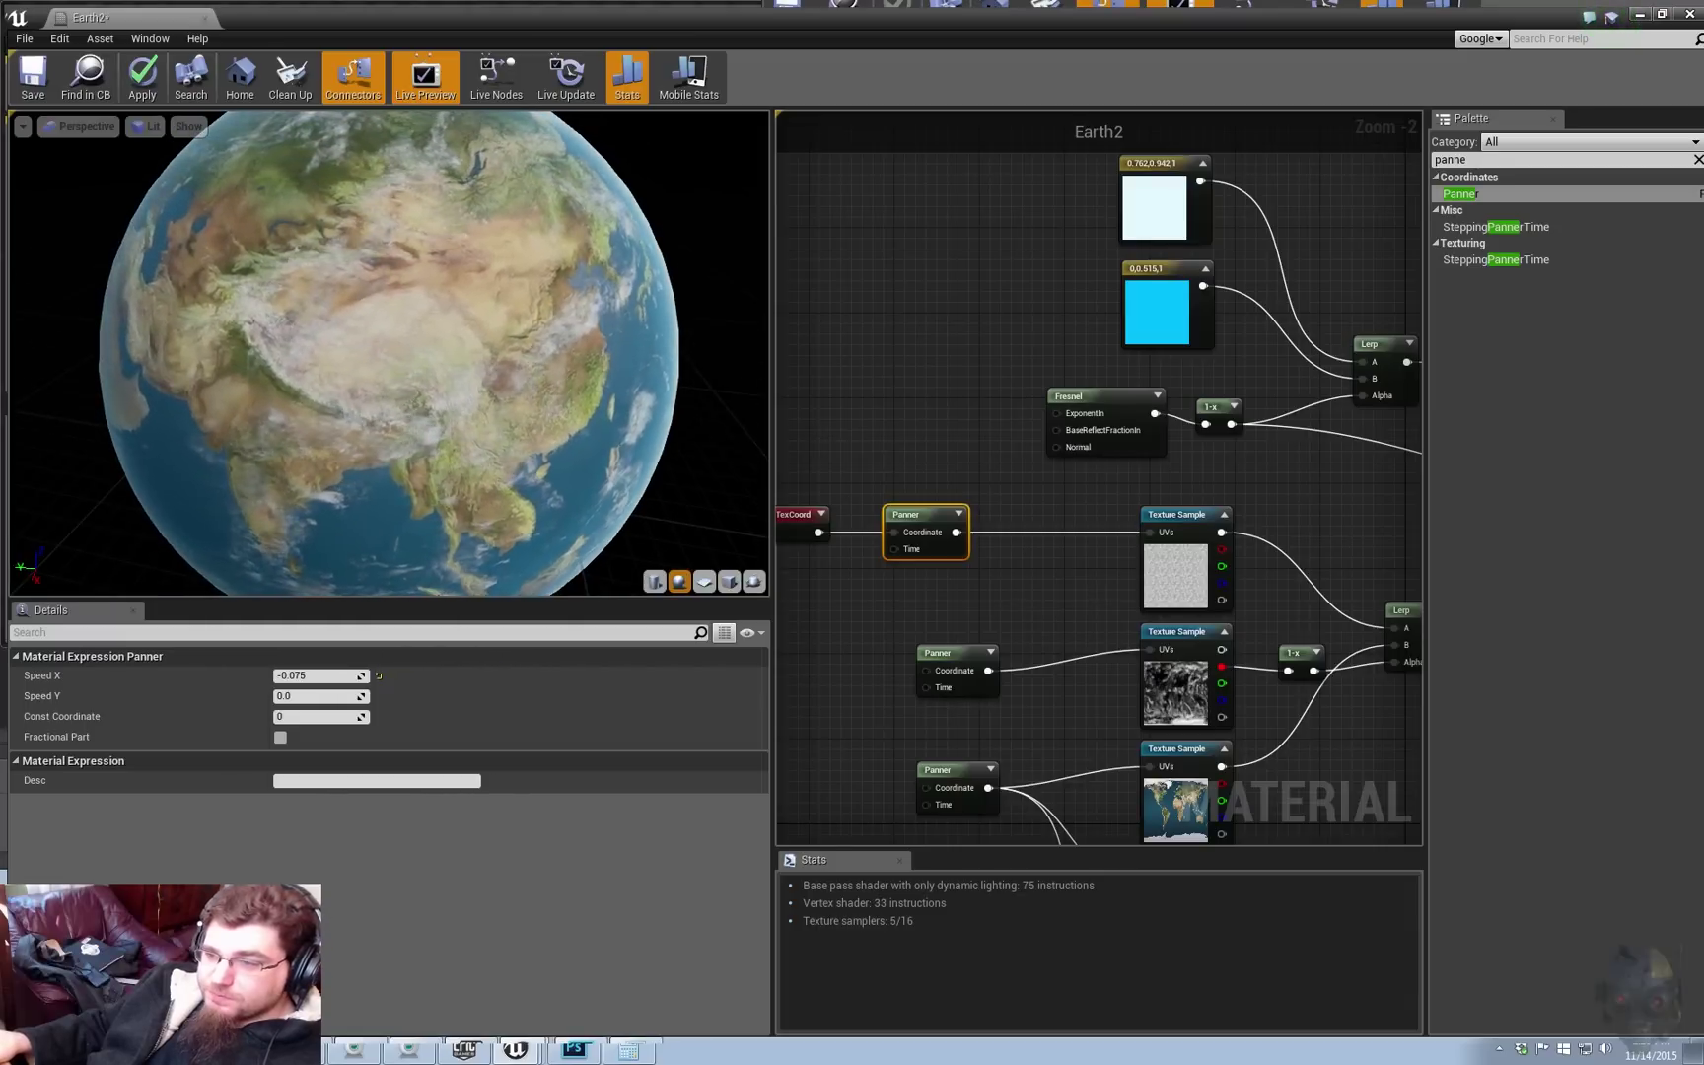
pyautogui.moveTo(981, 583); pyautogui.dragTo(1001, 509, button='right')
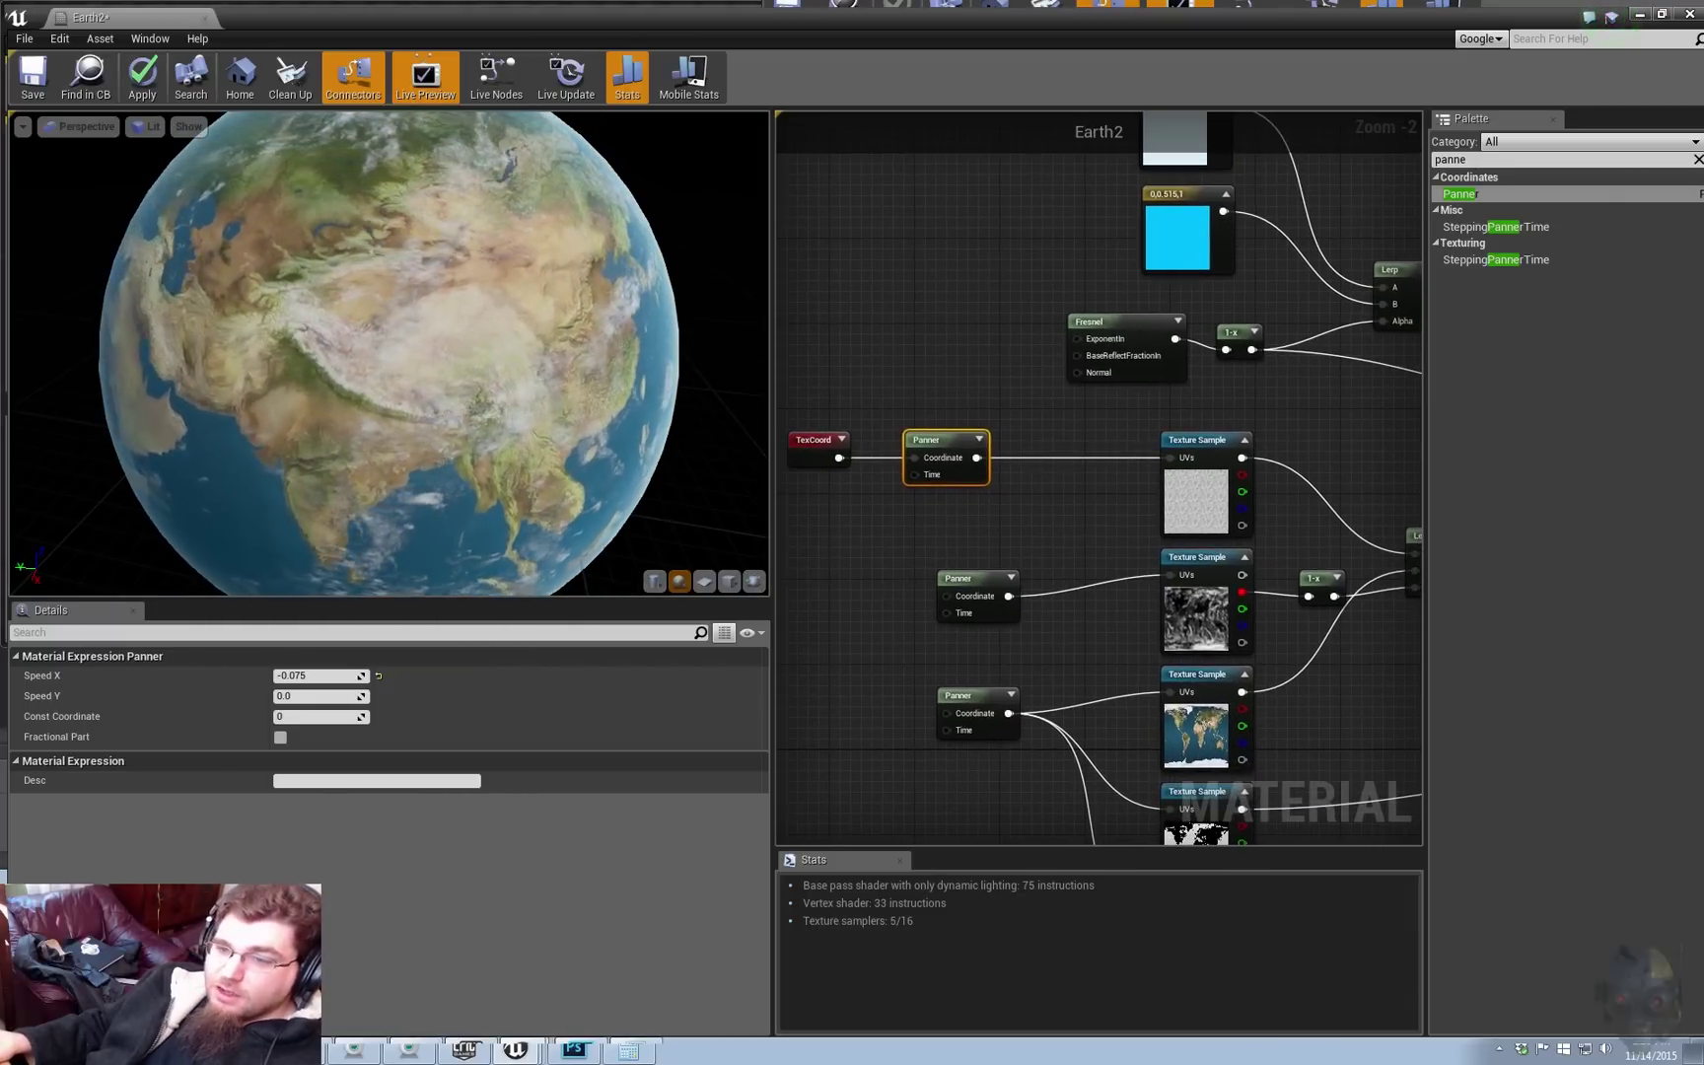
pyautogui.moveTo(1058, 602); pyautogui.dragTo(1013, 588, button='right')
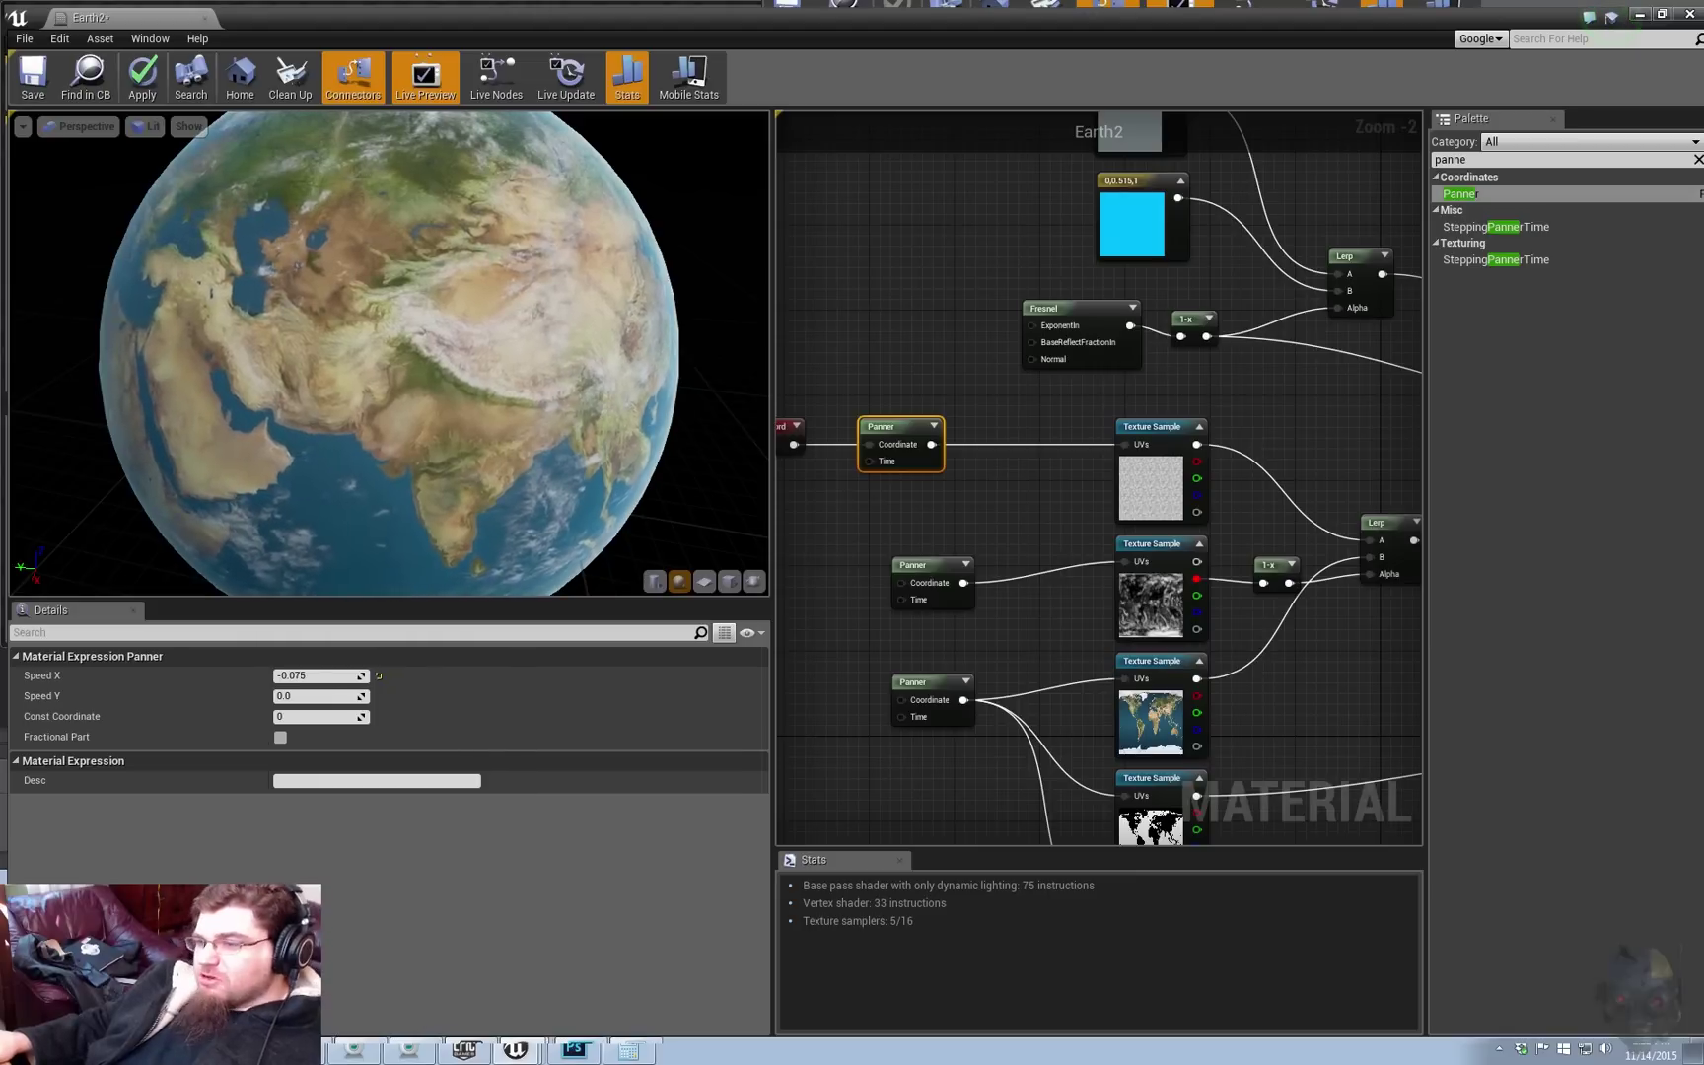
pyautogui.moveTo(818, 379); pyautogui.dragTo(888, 402, button='right')
pyautogui.moveTo(801, 420); pyautogui.dragTo(985, 456)
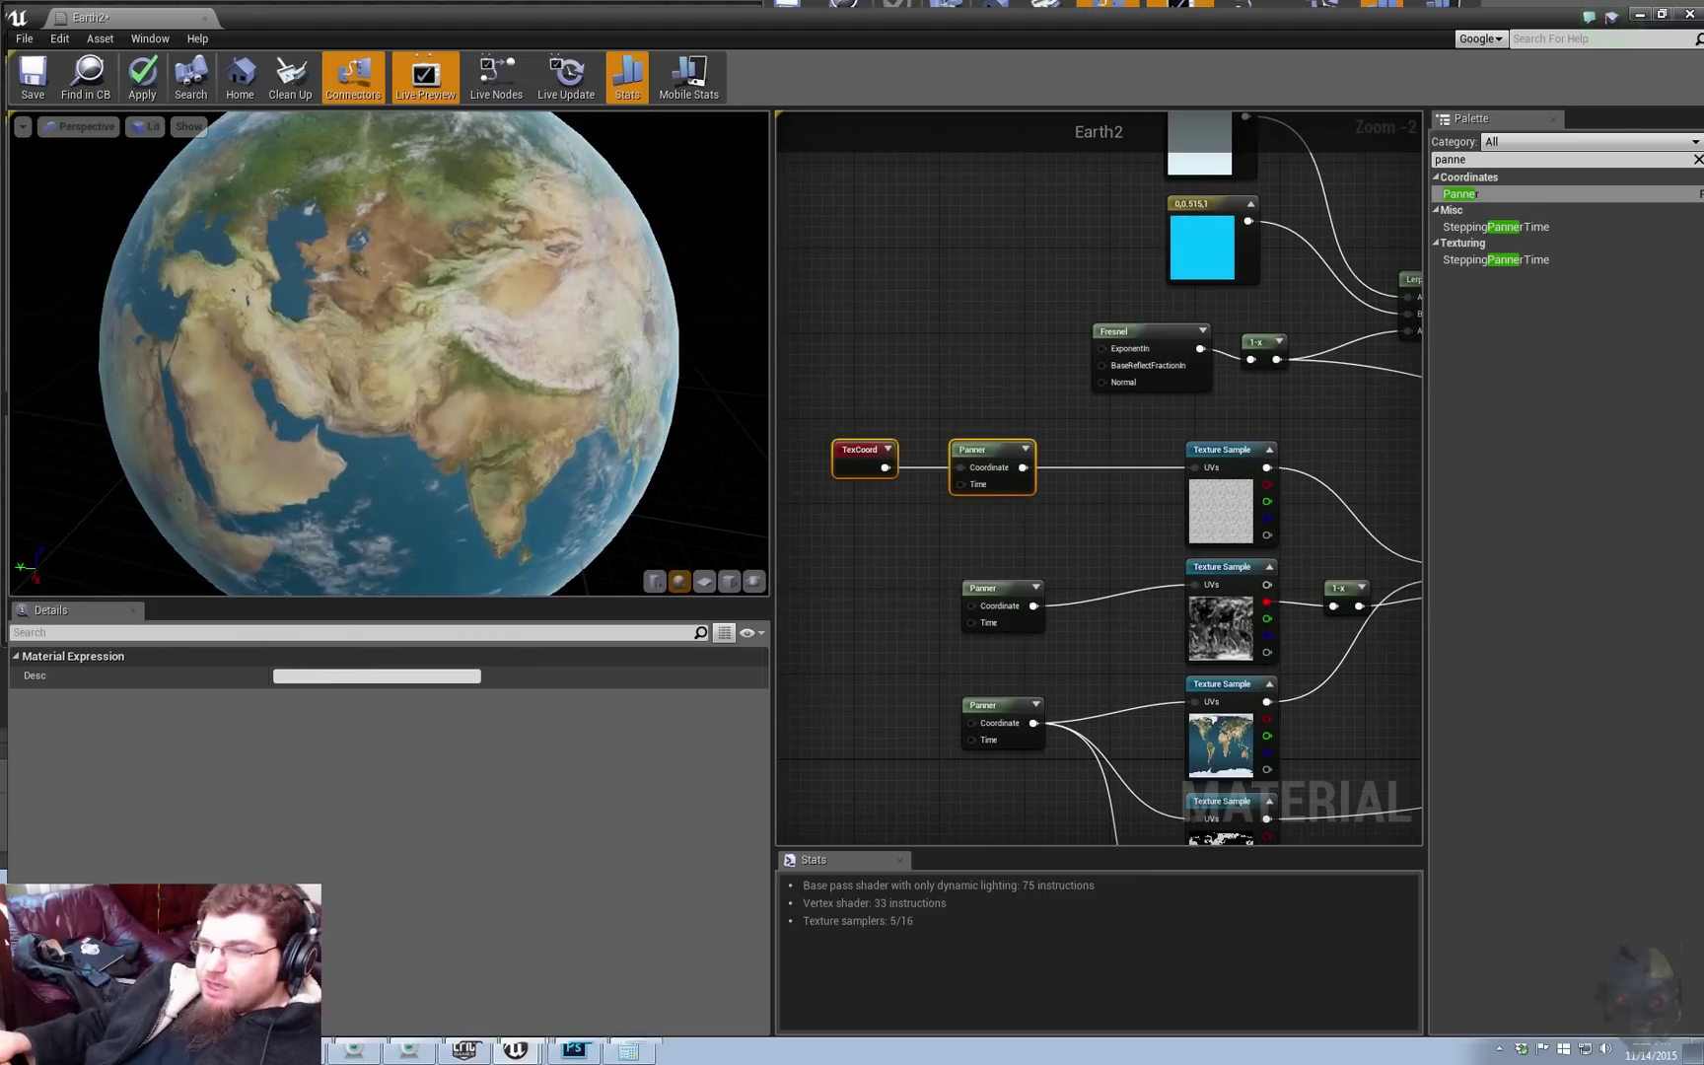
pyautogui.click(996, 538)
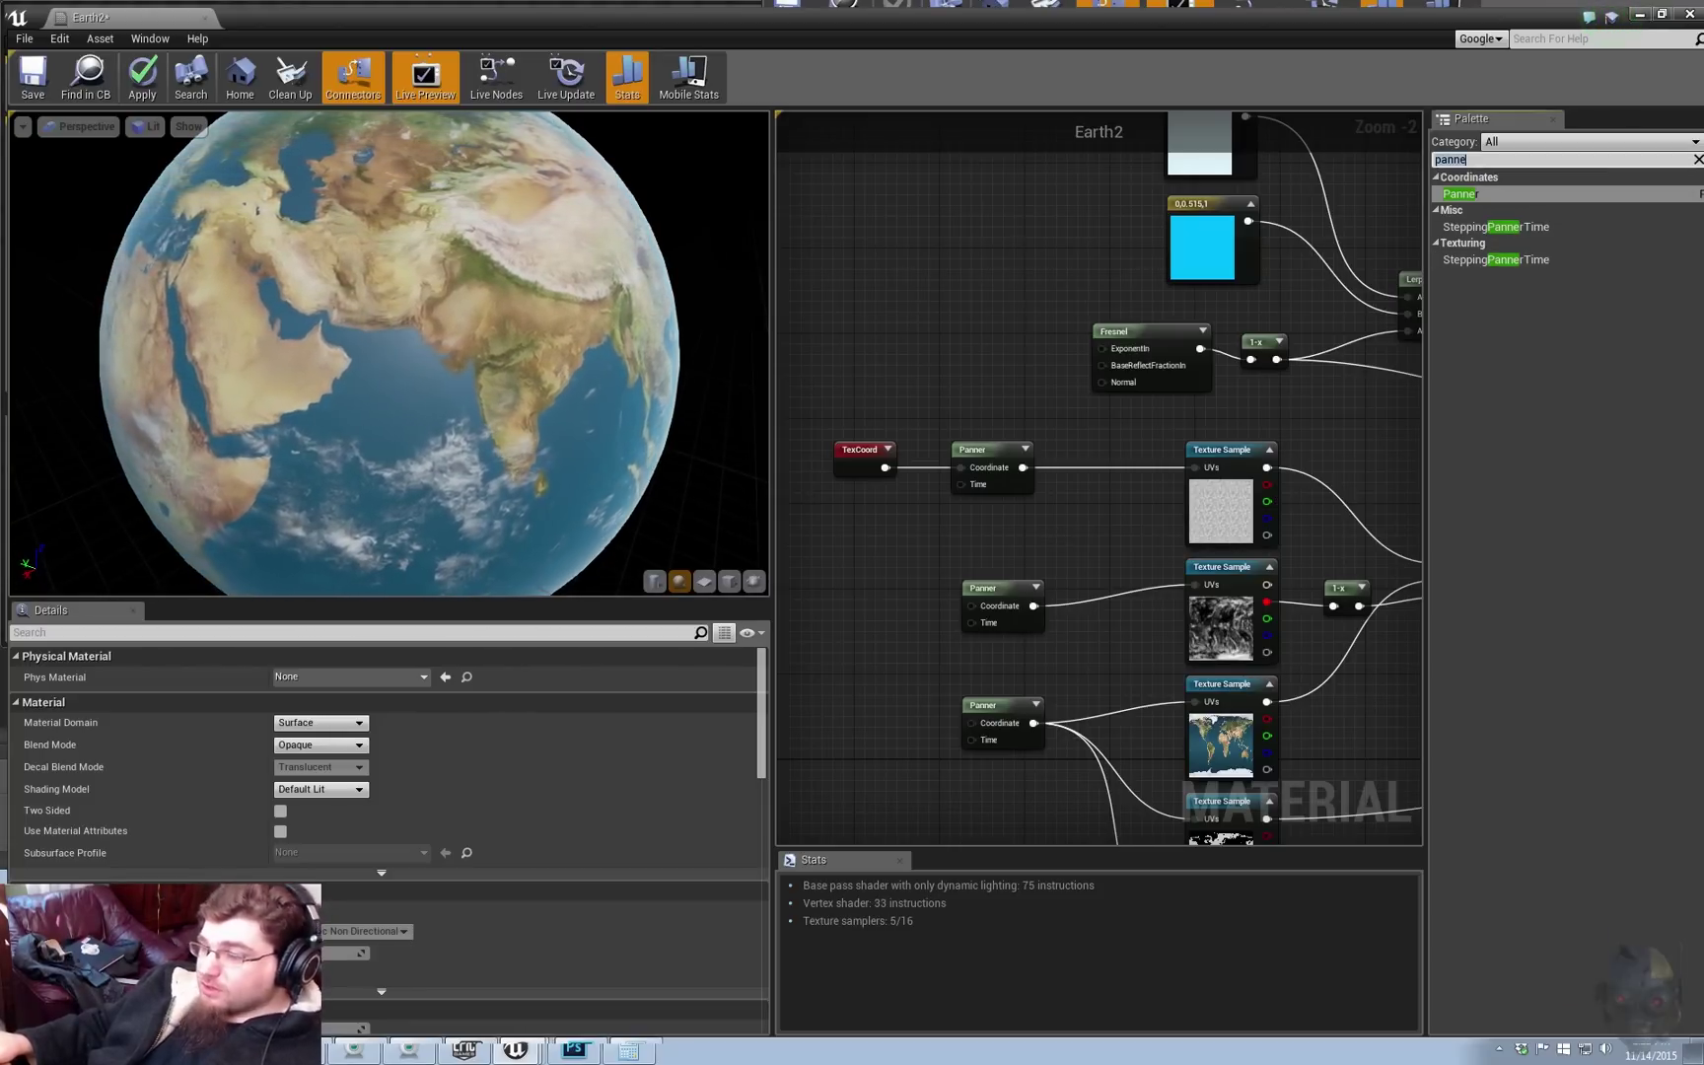
# Step: Add a BumpOffset node from a palette search for "bump offset" and place it in free space before the Panners
pyautogui.press('BackSpace')
pyautogui.press('BackSpace')
pyautogui.press('BackSpace')
pyautogui.press('BackSpace')
pyautogui.press('BackSpace')
pyautogui.write('bump')
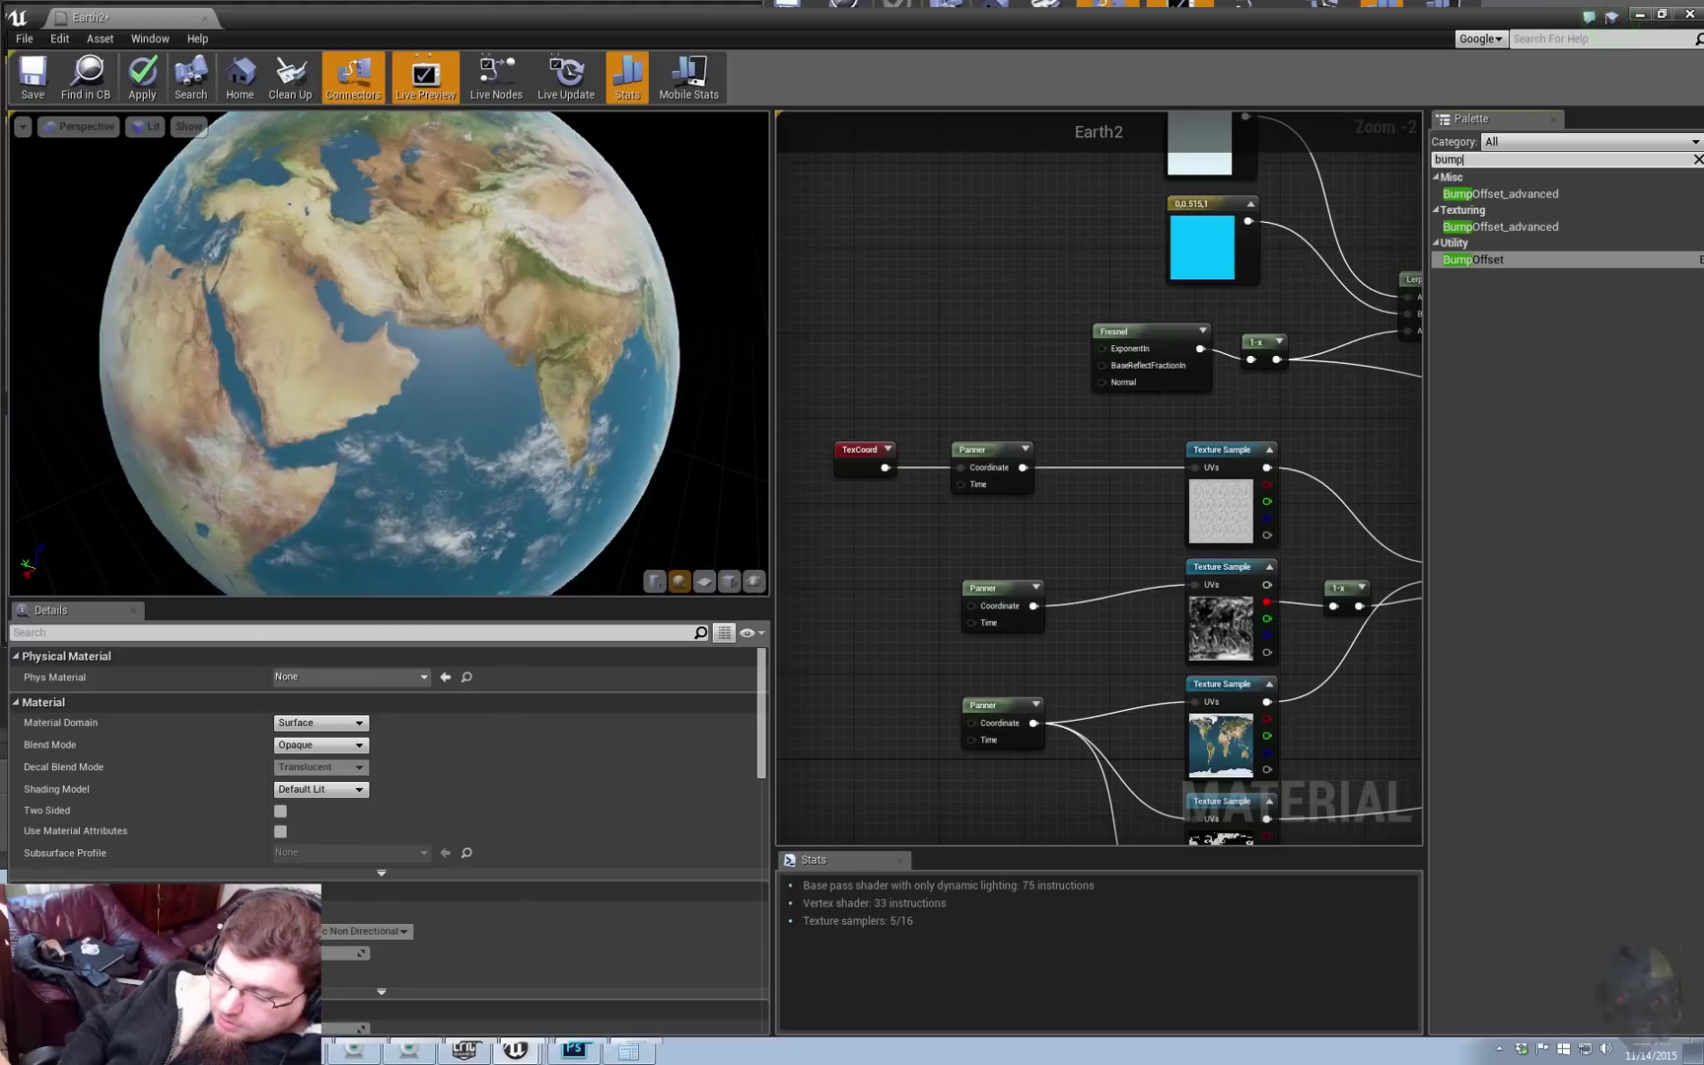
pyautogui.write(' offs')
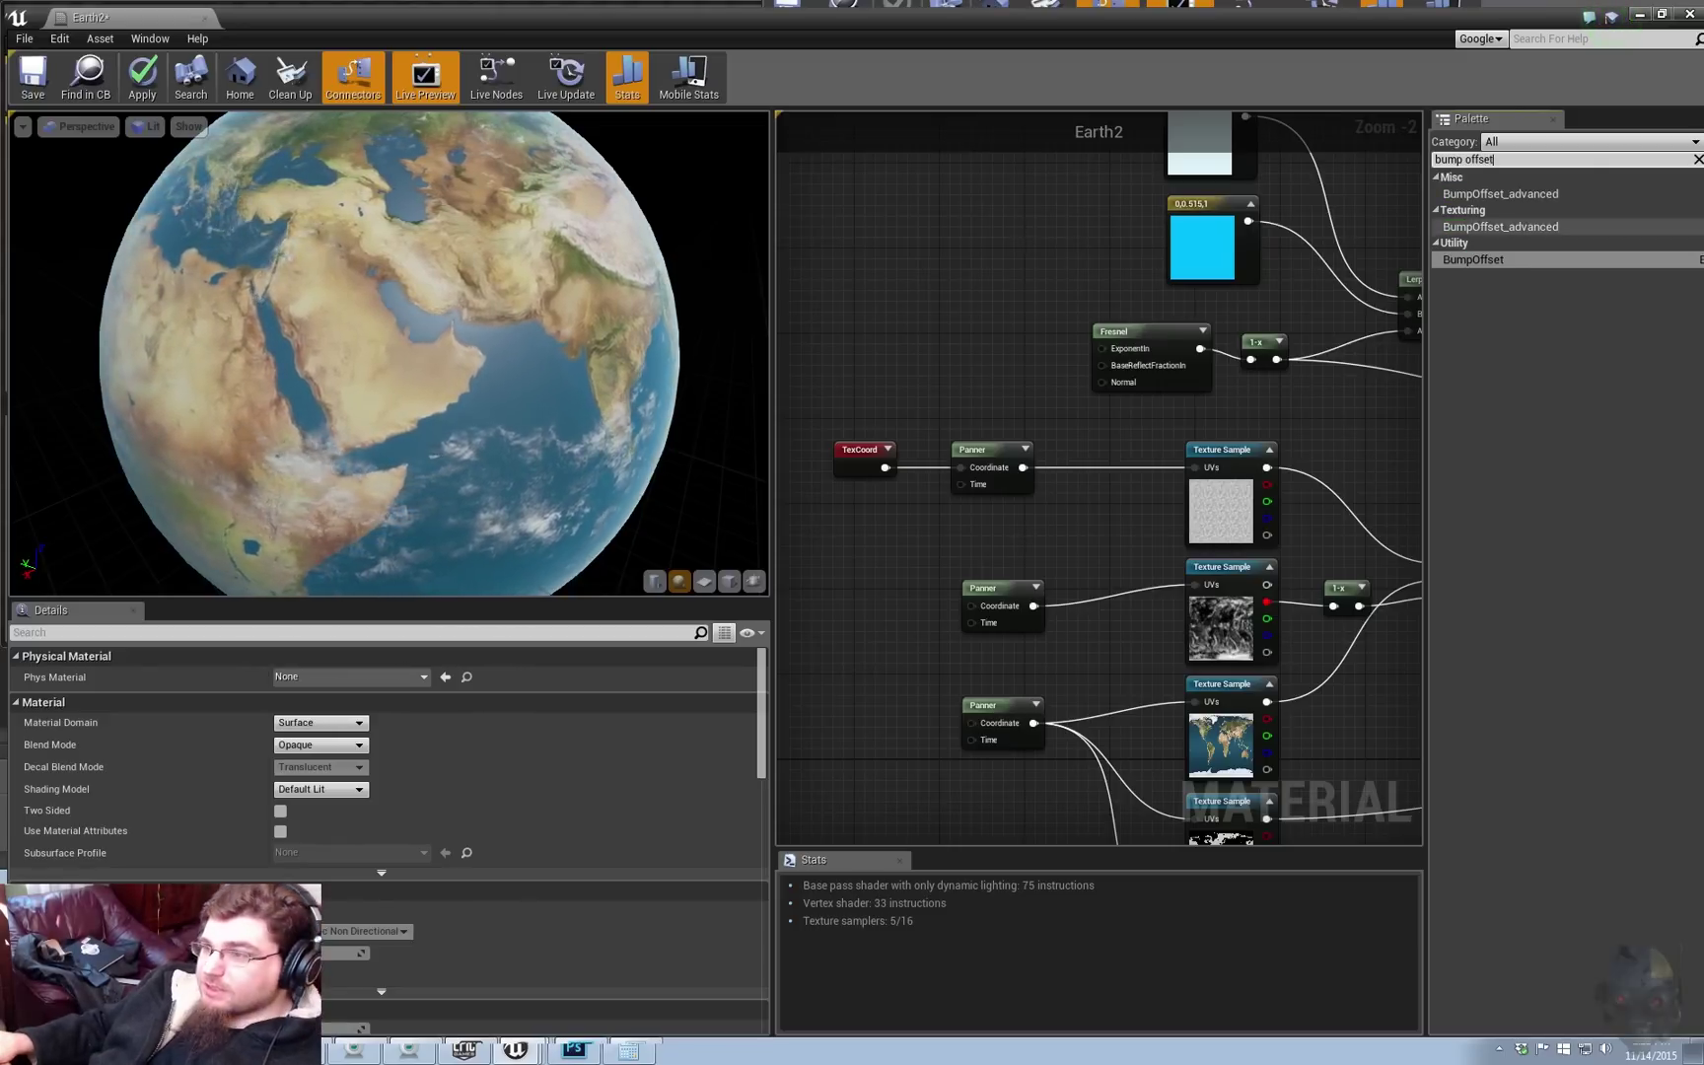
pyautogui.write('et')
pyautogui.moveTo(1473, 259); pyautogui.dragTo(839, 550)
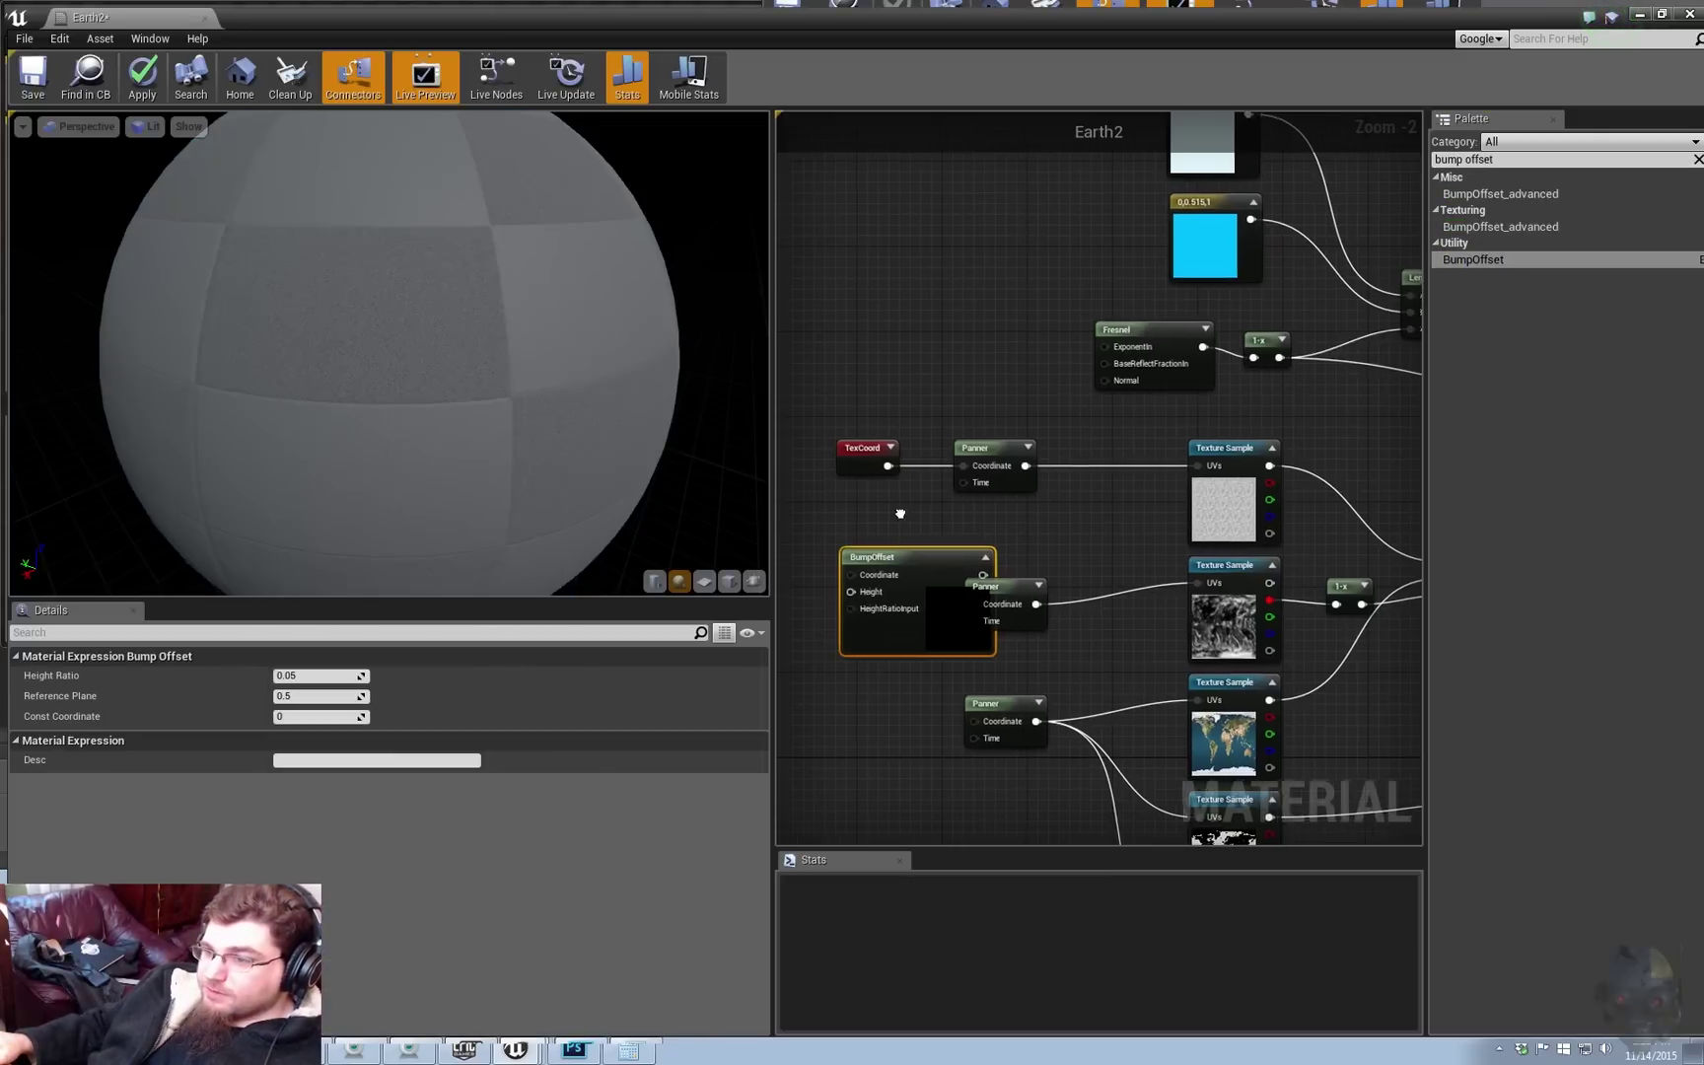
pyautogui.moveTo(901, 514); pyautogui.dragTo(1117, 459, button='right')
pyautogui.moveTo(1100, 504); pyautogui.dragTo(870, 544)
pyautogui.moveTo(872, 545); pyautogui.dragTo(957, 551, button='right')
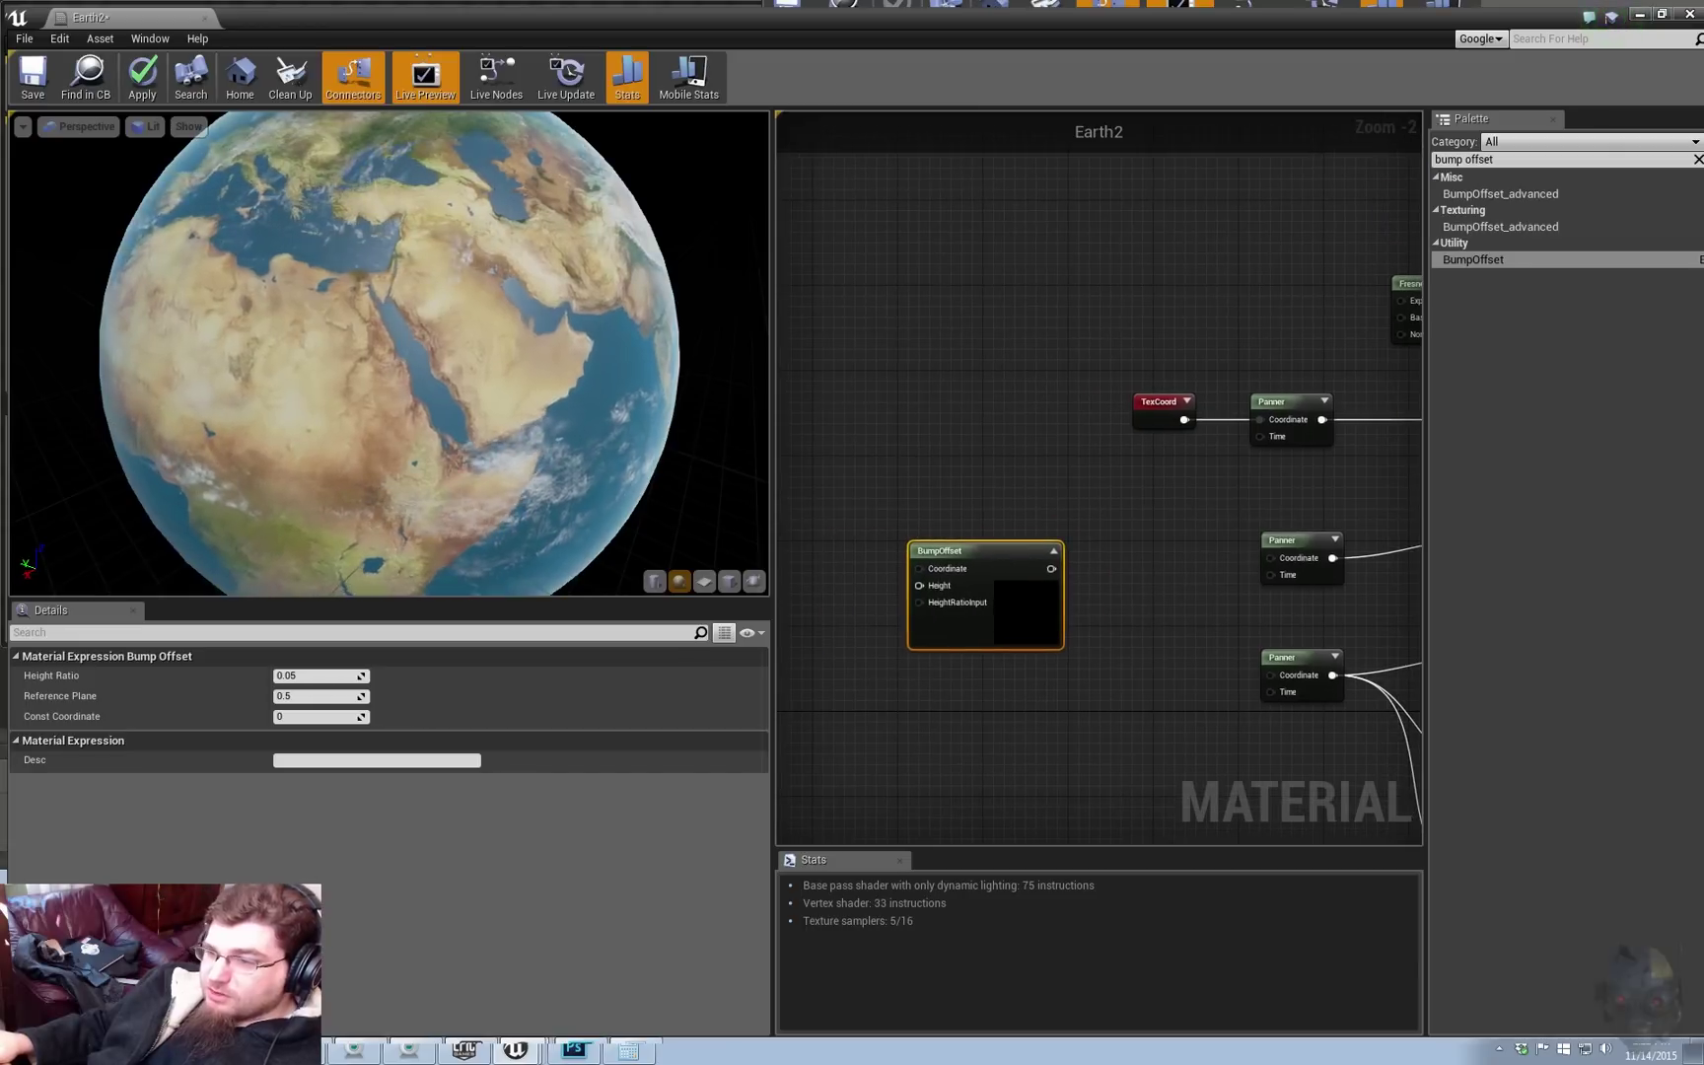
# Step: Connect a new constant of 0 to the BumpOffset's Height, feed its output into the land Panner's Coordinate, and check the globe
pyautogui.press('1')
pyautogui.click(843, 422)
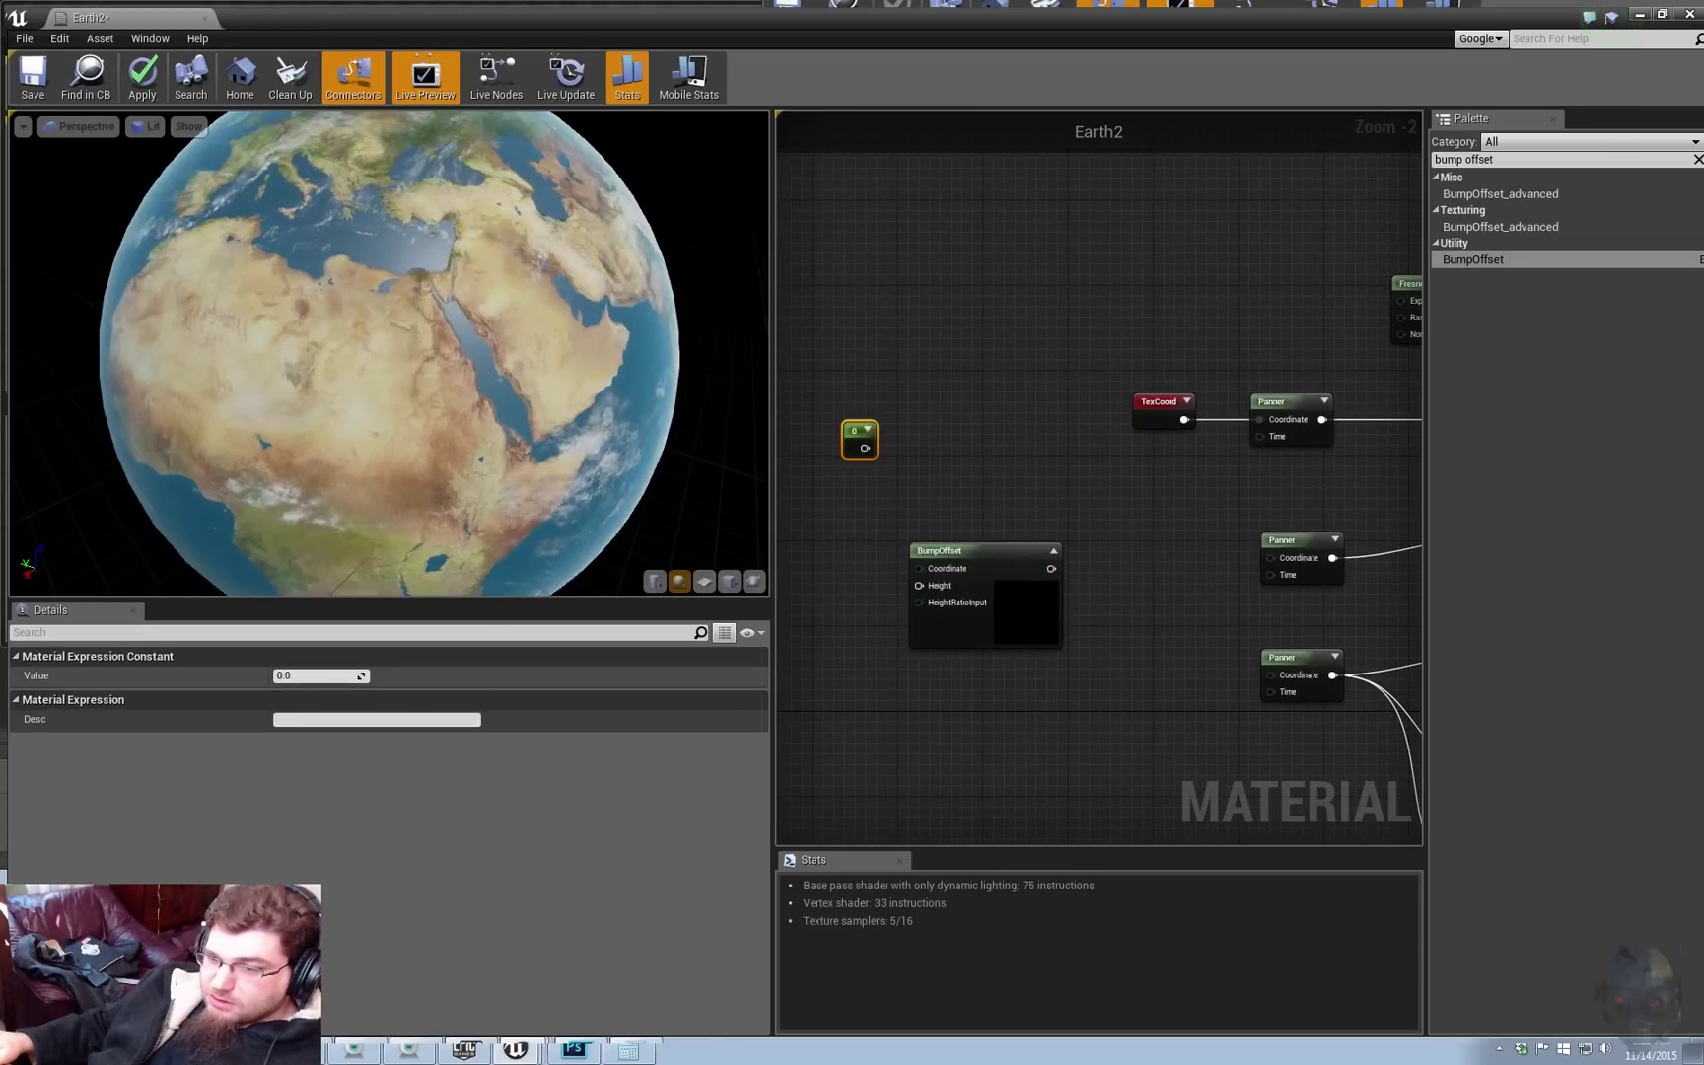
pyautogui.moveTo(854, 434); pyautogui.dragTo(966, 585)
pyautogui.moveTo(1117, 670); pyautogui.dragTo(906, 556, button='right')
pyautogui.moveTo(884, 454); pyautogui.dragTo(1101, 561)
pyautogui.moveTo(948, 435); pyautogui.dragTo(1138, 544, button='right')
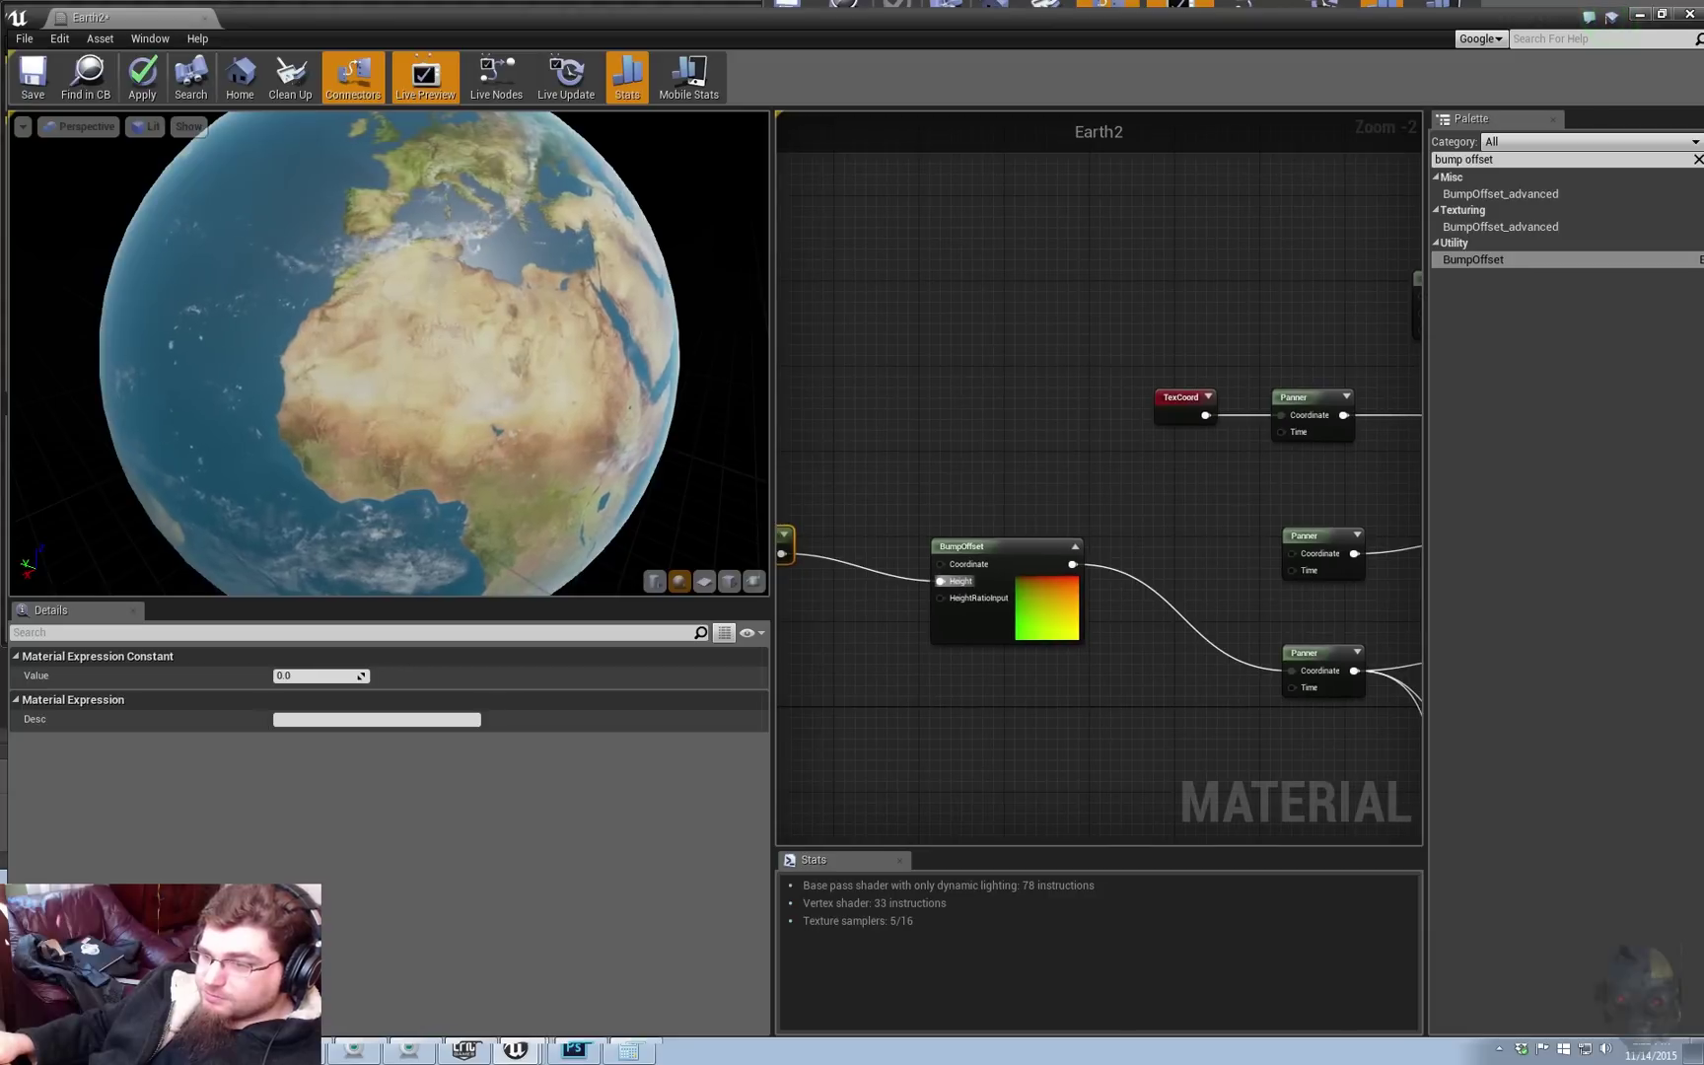
pyautogui.moveTo(395, 375); pyautogui.dragTo(355, 286)
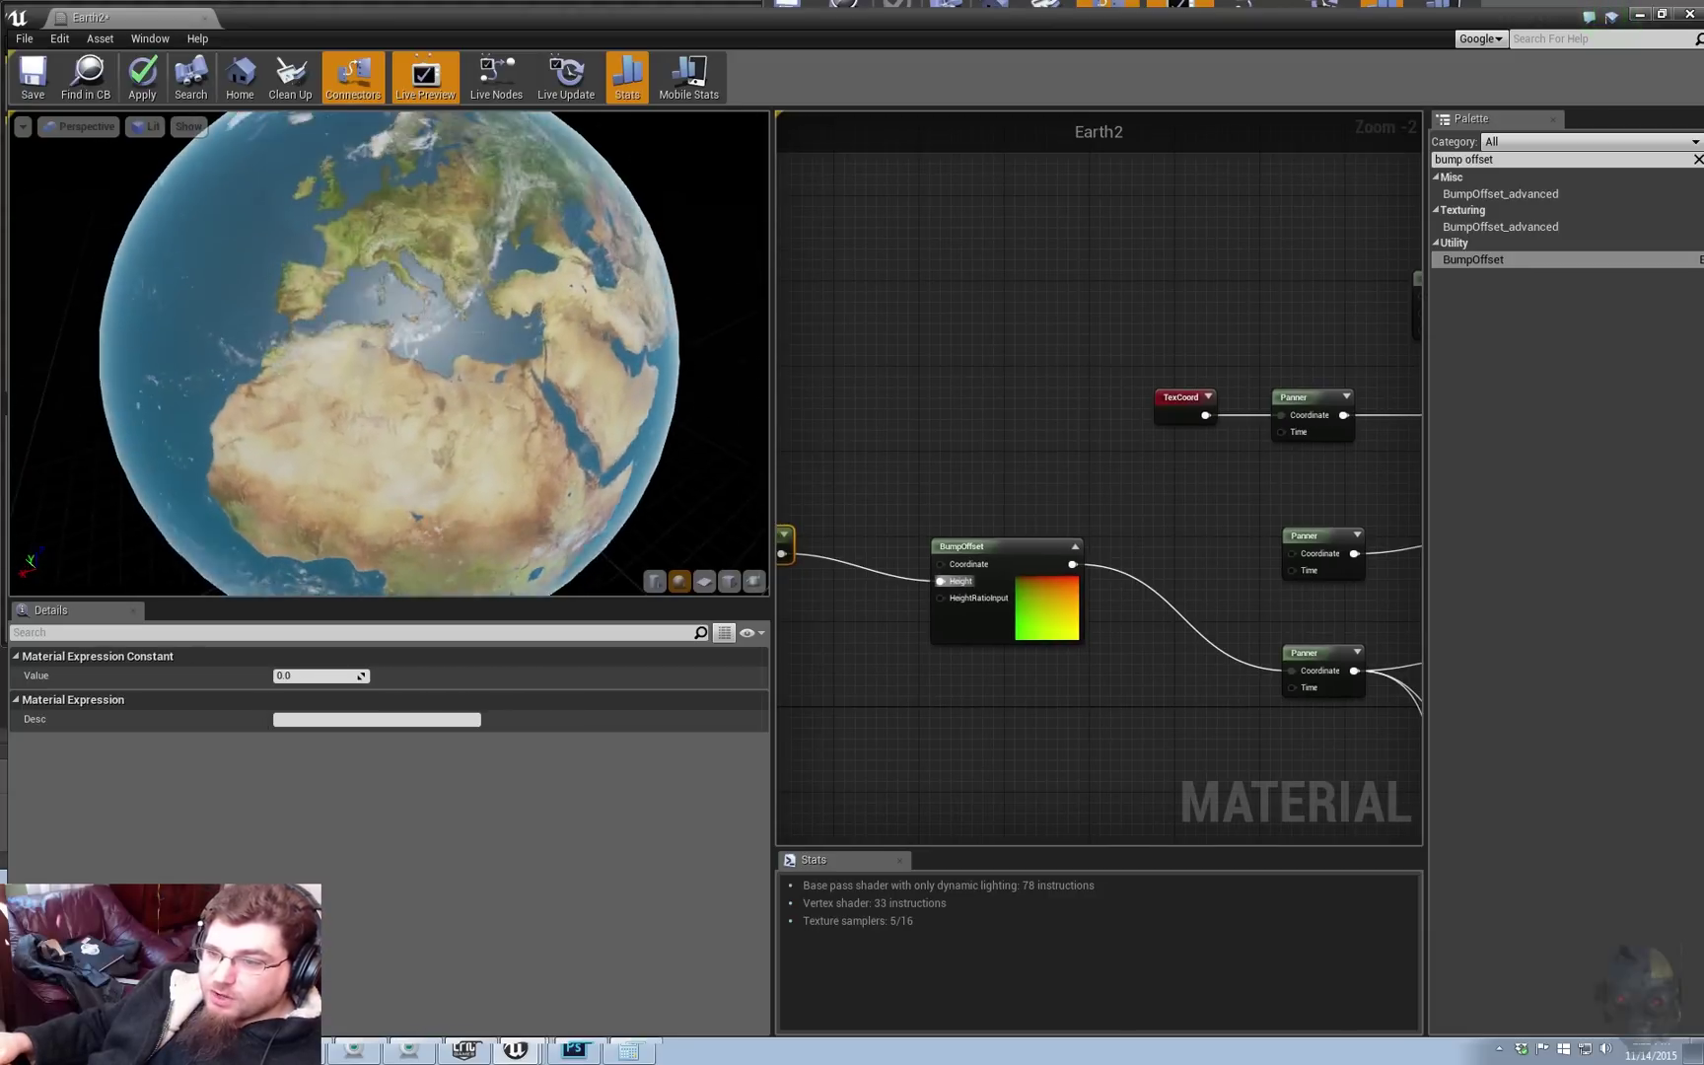
pyautogui.moveTo(395, 375); pyautogui.dragTo(177, 365)
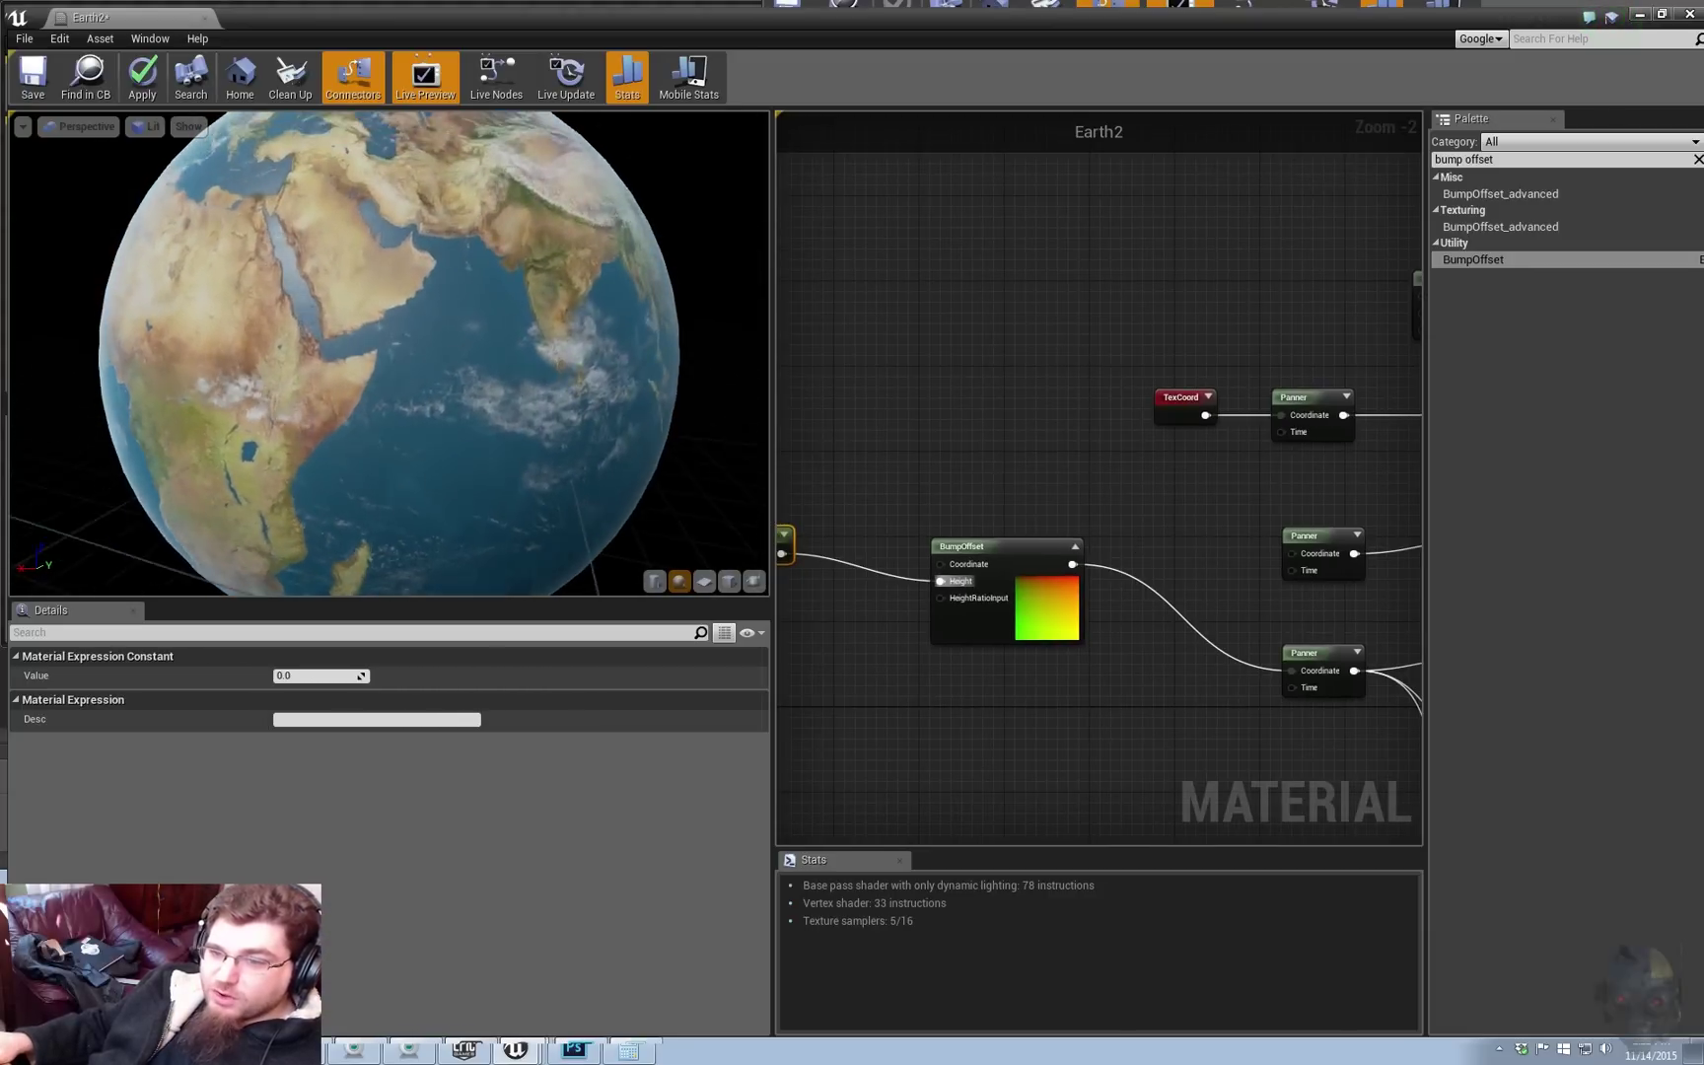
pyautogui.moveTo(394, 375); pyautogui.dragTo(268, 377)
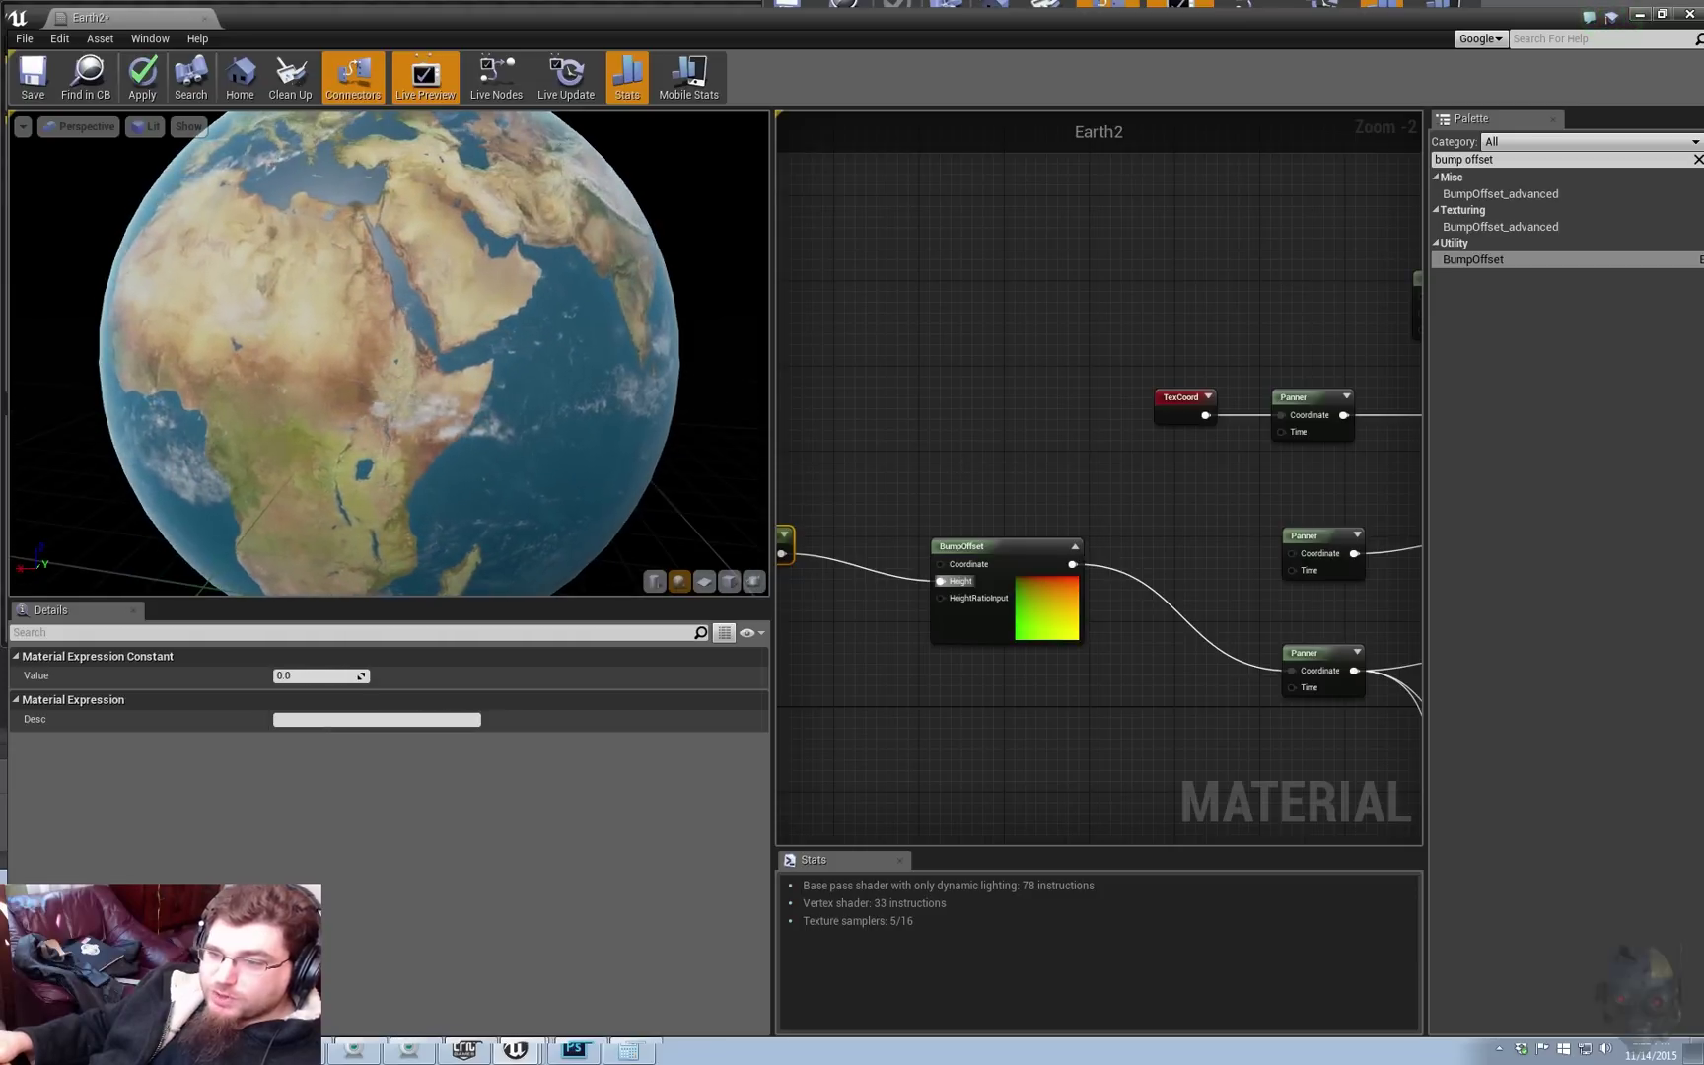
# Step: Duplicate the constant and BumpOffset pair and place the copy above the original, near the cloud Panner
pyautogui.moveTo(1161, 440); pyautogui.dragTo(1257, 442, button='right')
pyautogui.keyDown('ctrl'); pyautogui.click(1126, 554); pyautogui.keyUp('ctrl')
pyautogui.moveTo(1153, 495); pyautogui.dragTo(1071, 479, button='right')
pyautogui.moveTo(958, 521); pyautogui.dragTo(1080, 609)
pyautogui.hotkey('ctrl', 'c')
pyautogui.hotkey('ctrl', 'v')
pyautogui.moveTo(1188, 655); pyautogui.dragTo(1028, 475)
# Step: Set the copied constant to 0.5 and connect the copied BumpOffset to the cloud Panner's Coordinate
pyautogui.click(870, 465)
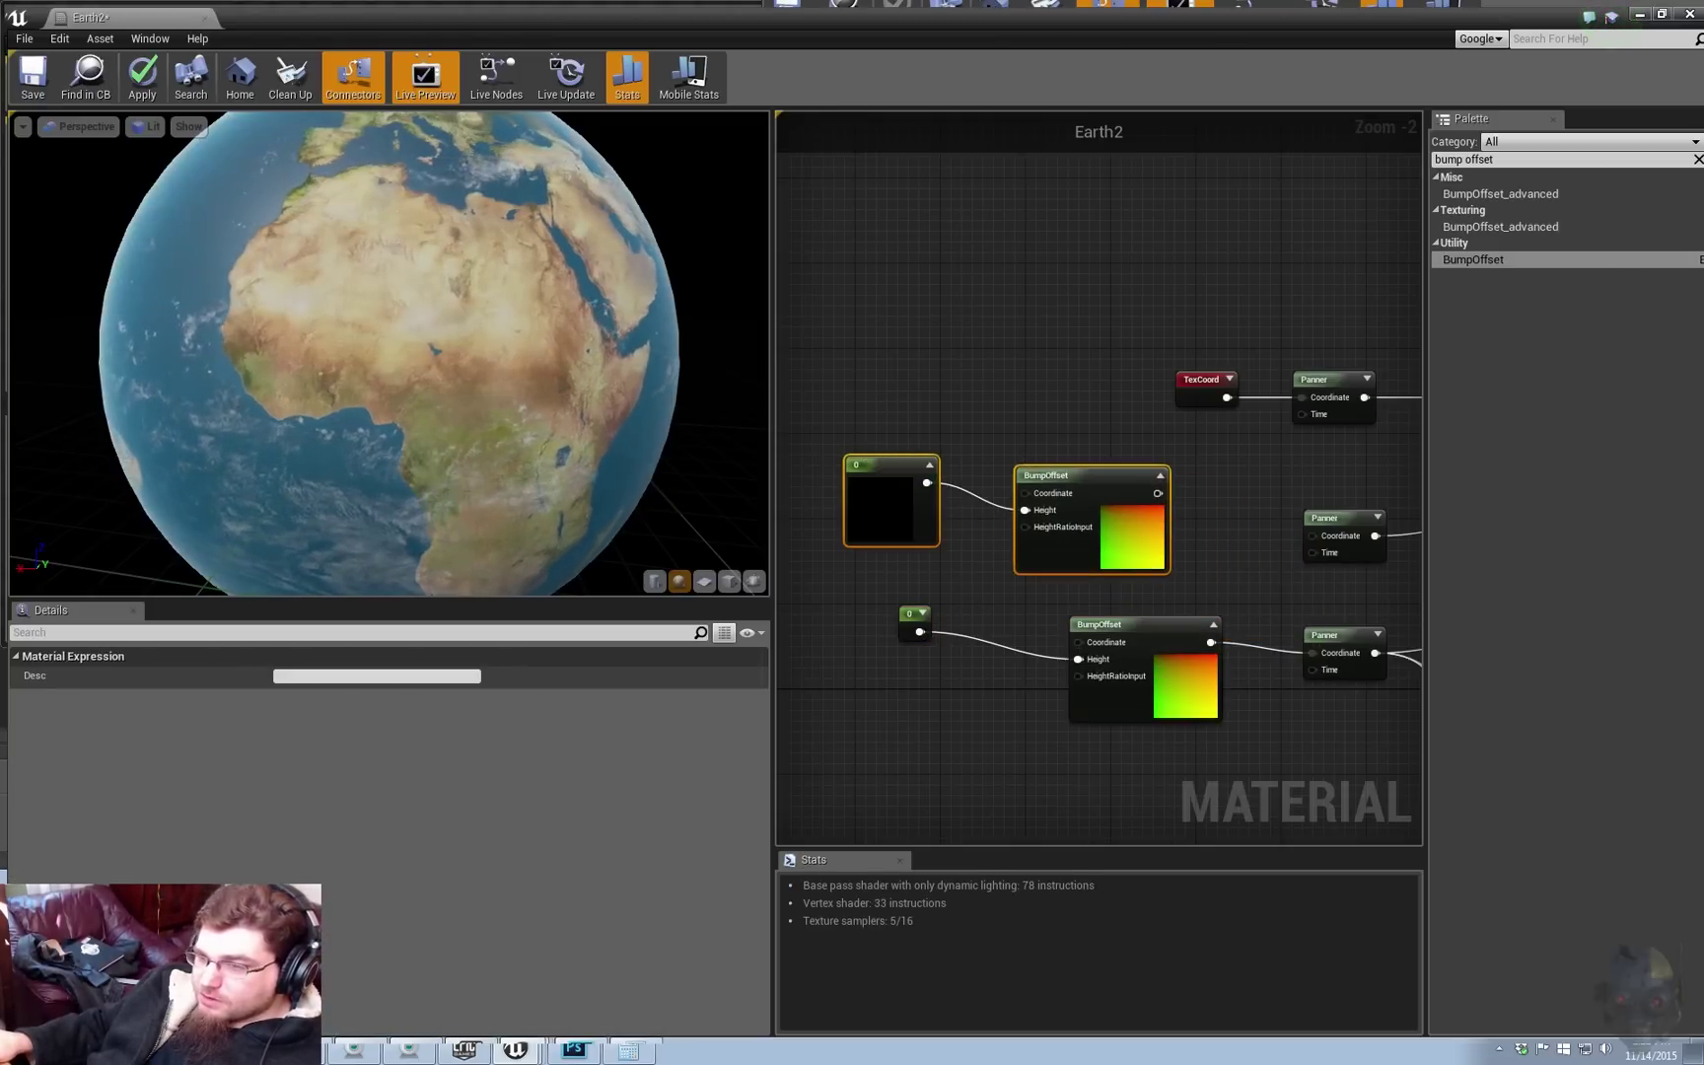
pyautogui.click(908, 431)
pyautogui.click(886, 474)
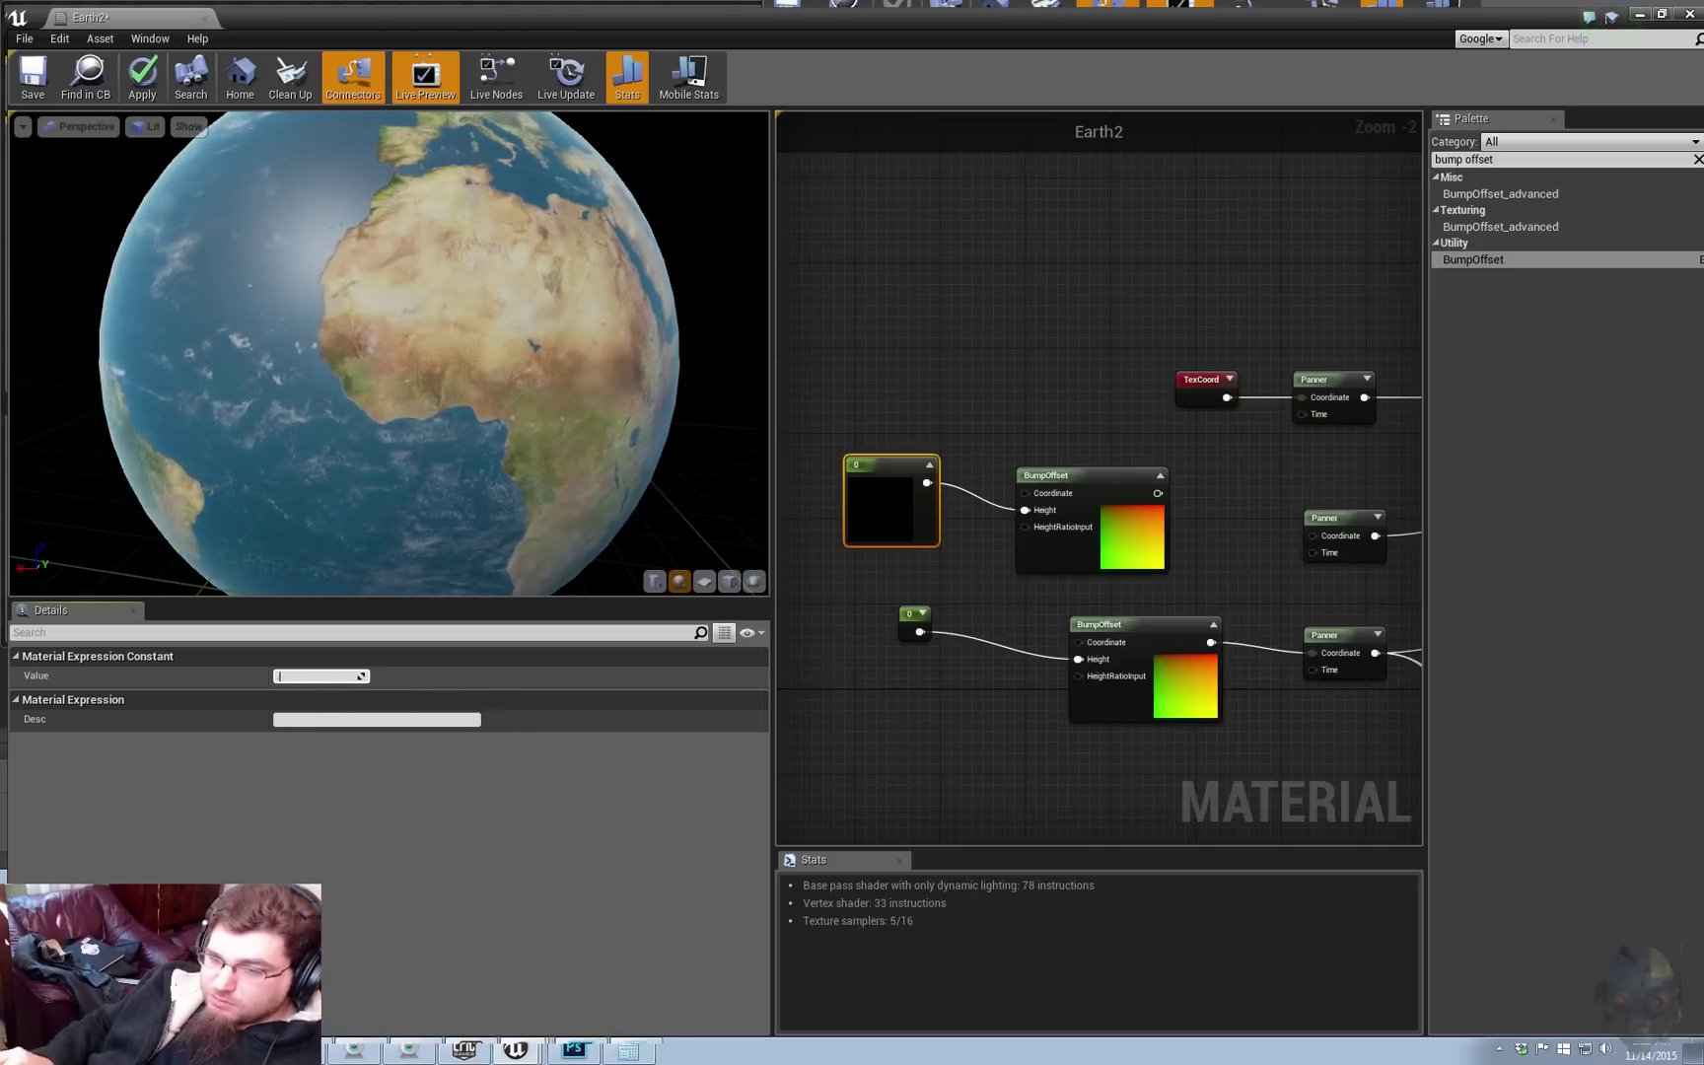
pyautogui.press('Return')
pyautogui.moveTo(1224, 538); pyautogui.dragTo(1069, 540, button='right')
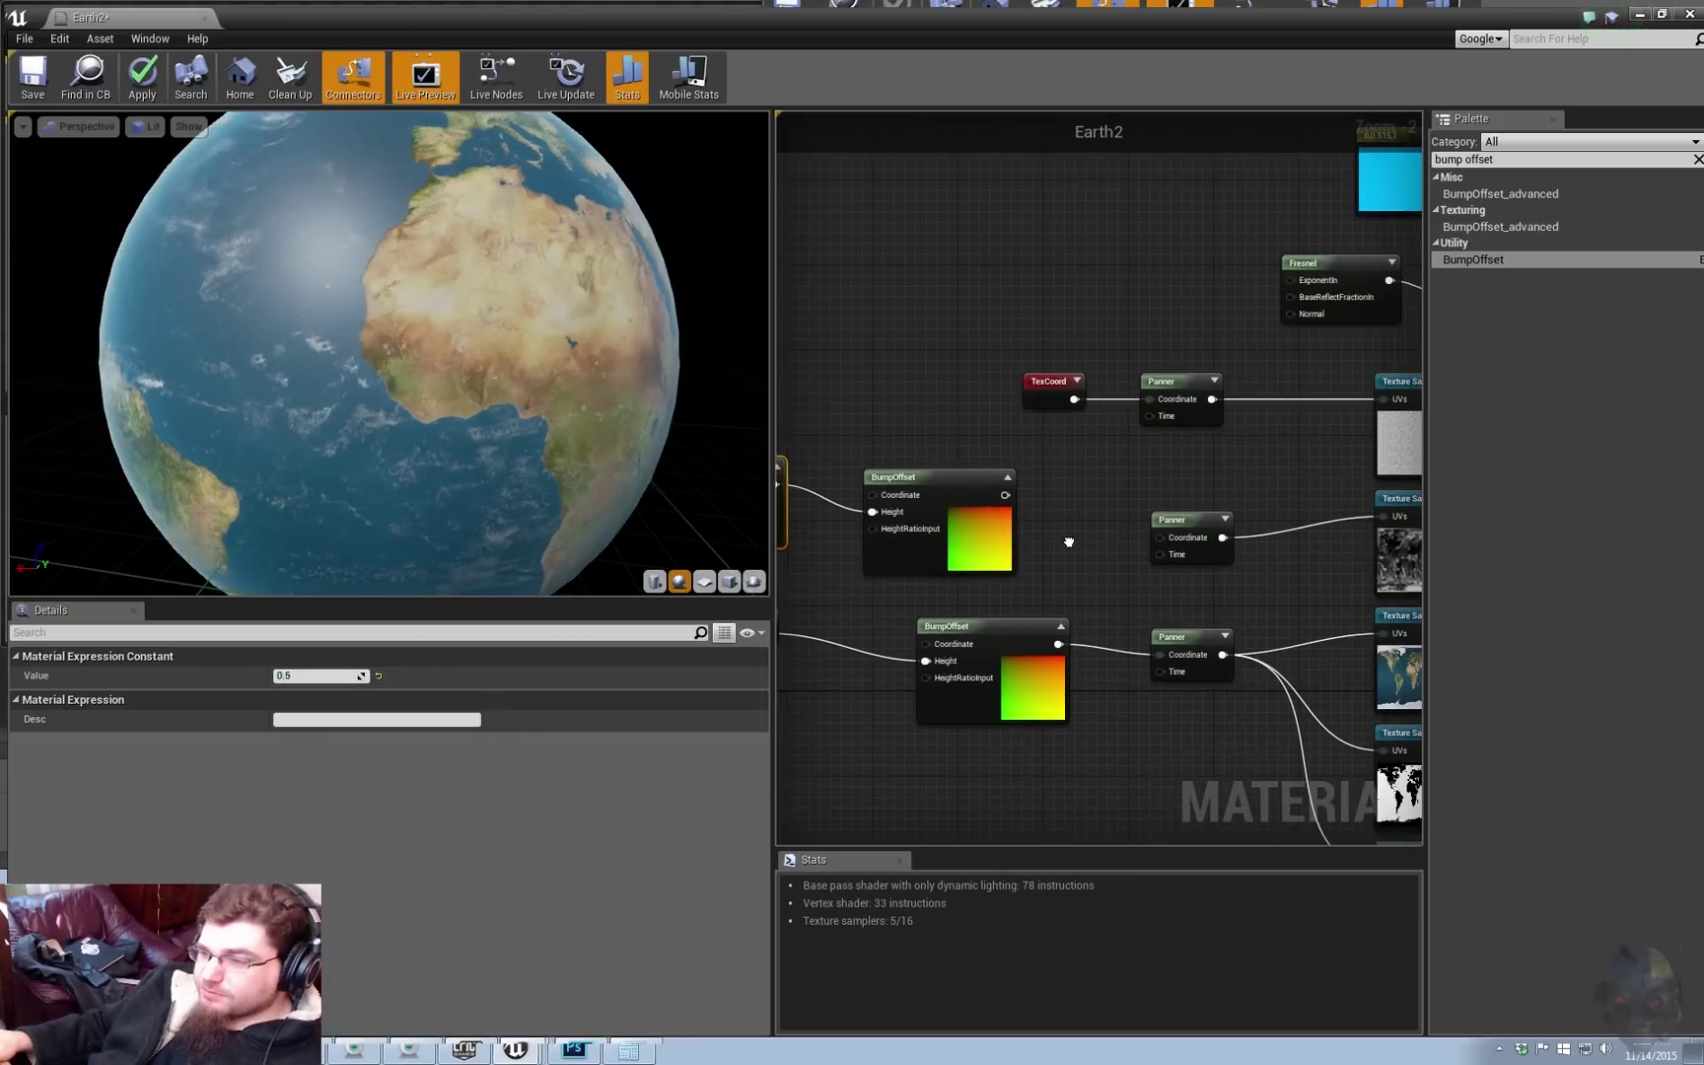
pyautogui.moveTo(1001, 496); pyautogui.dragTo(1159, 539)
pyautogui.moveTo(1035, 471); pyautogui.dragTo(1100, 540, button='right')
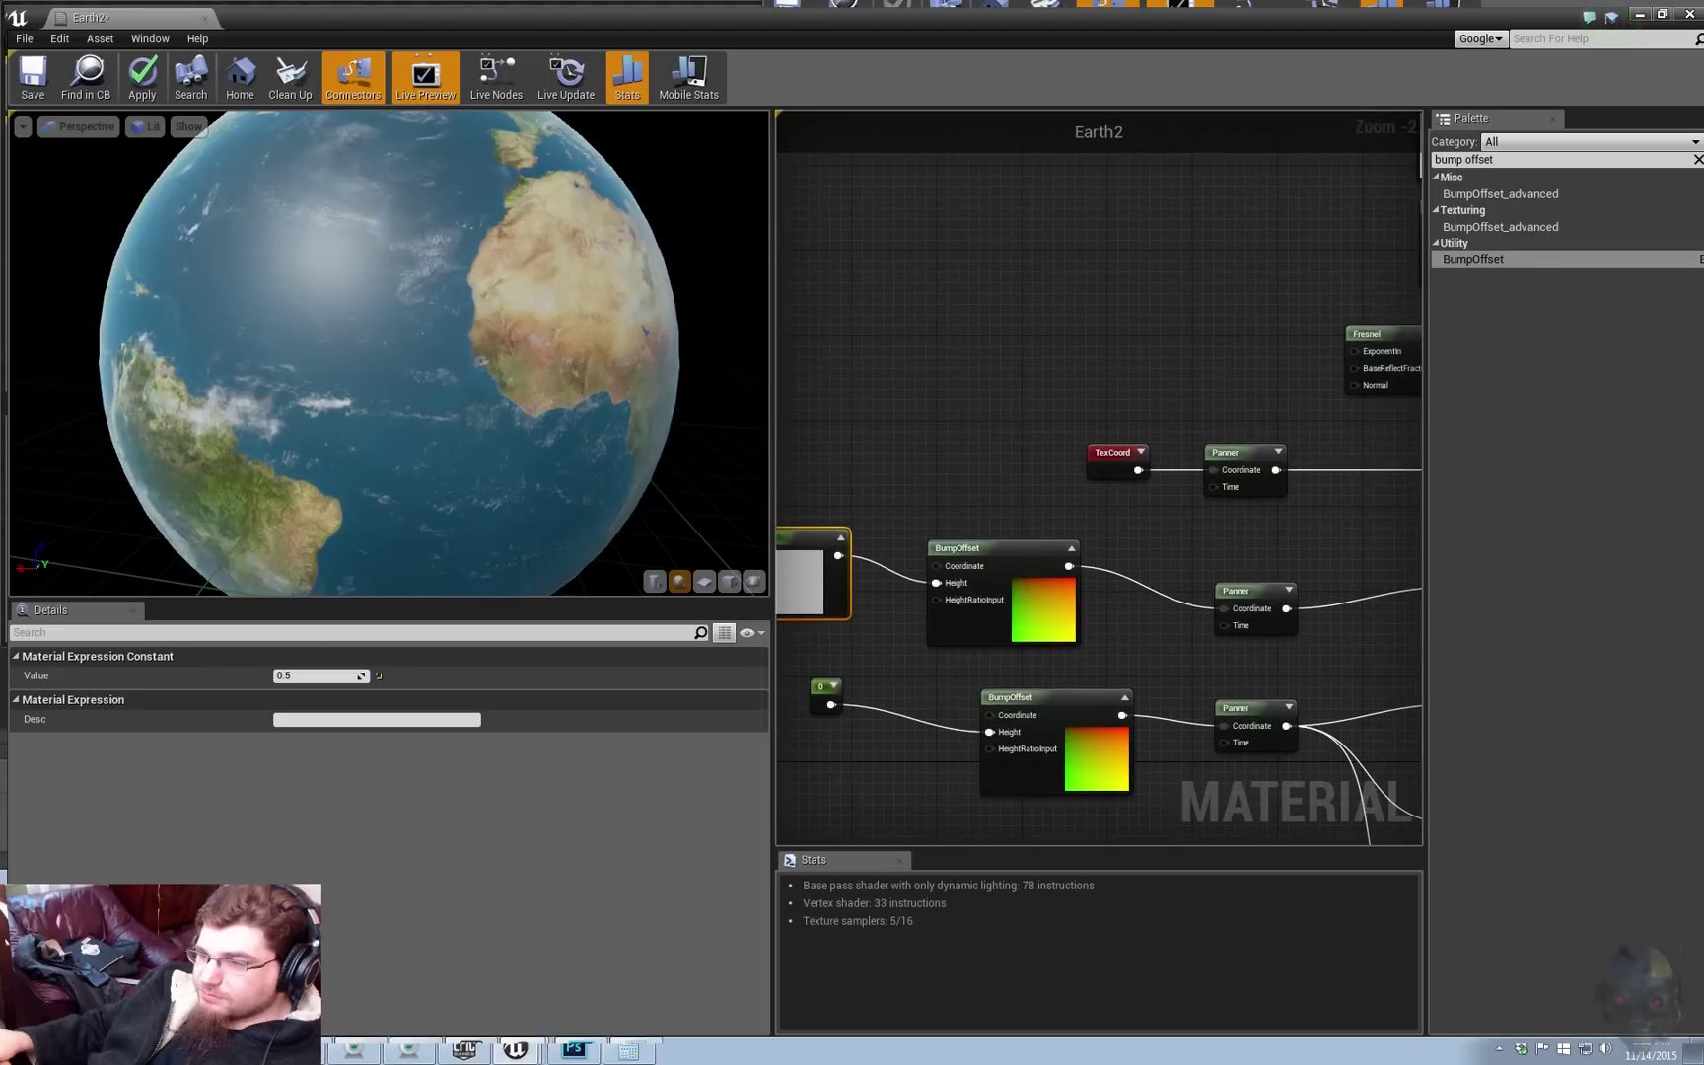
# Step: Duplicate the 0.5 constant and its BumpOffset, and wire the copy between the TexCoord and the noise Panner
pyautogui.moveTo(865, 433); pyautogui.dragTo(979, 432, button='right')
pyautogui.moveTo(987, 545); pyautogui.dragTo(1092, 612)
pyautogui.click(1016, 483)
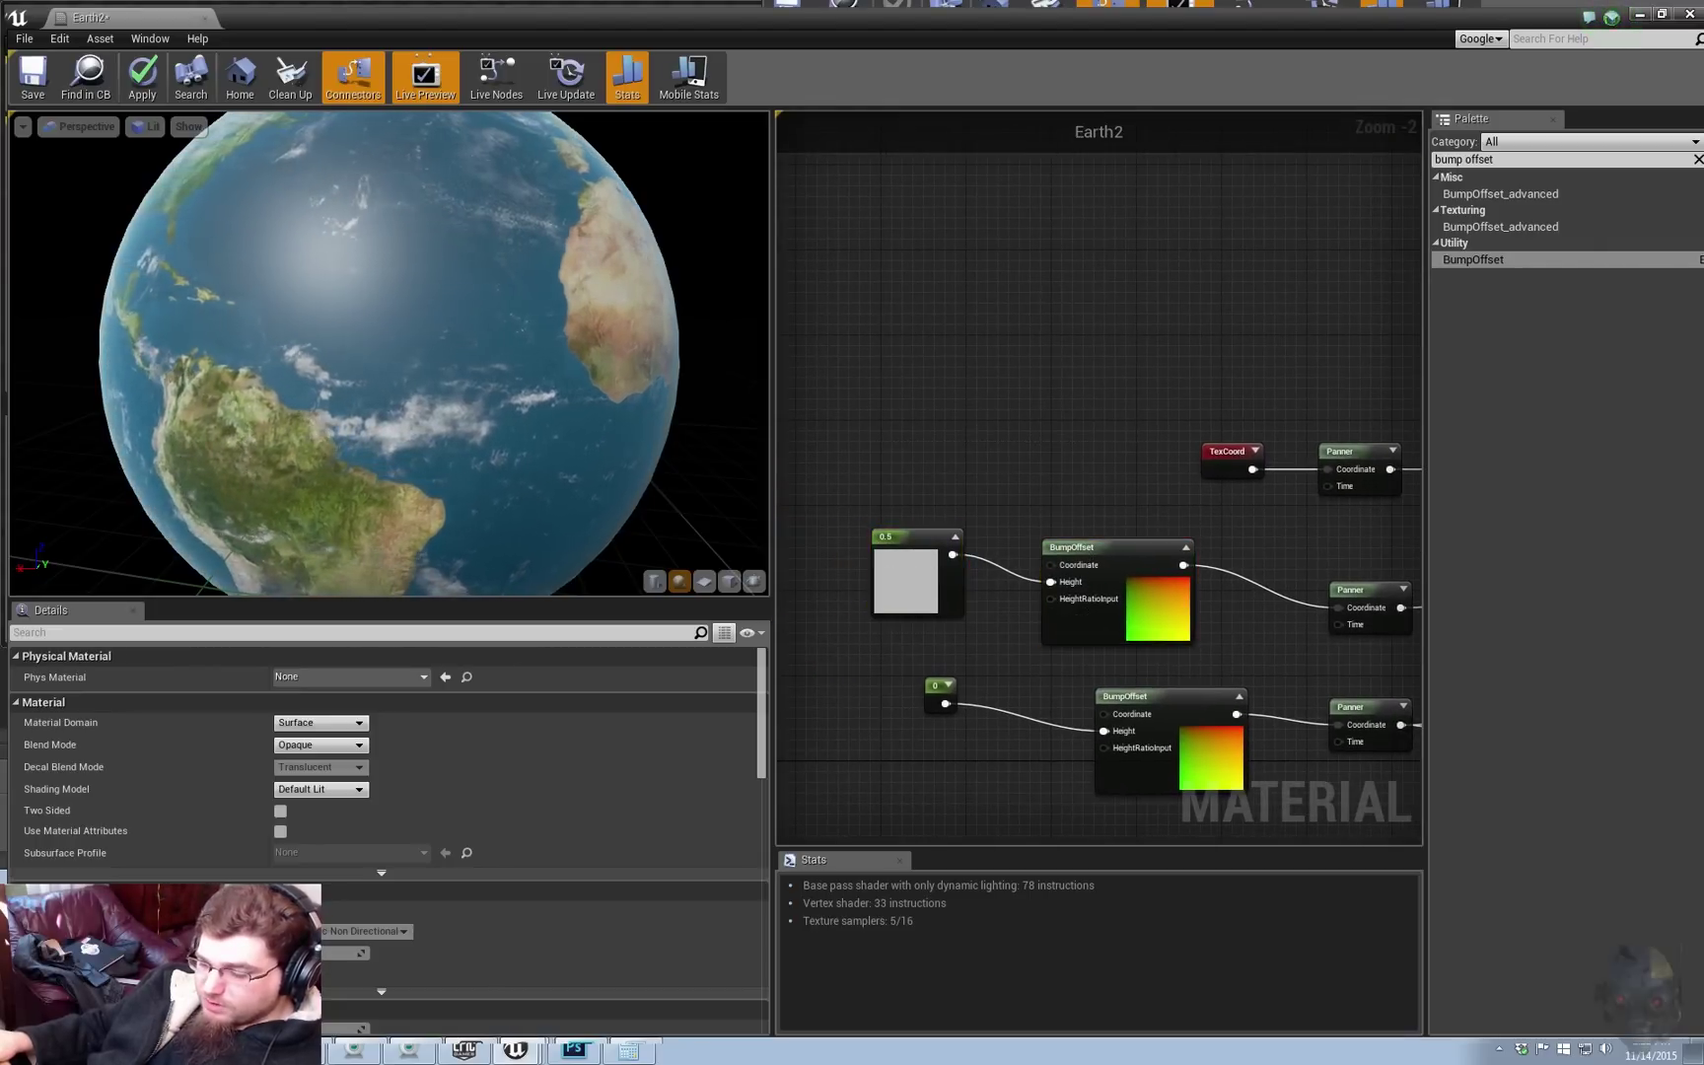
pyautogui.hotkey('ctrl', 'v')
pyautogui.moveTo(1233, 453); pyautogui.dragTo(1073, 405)
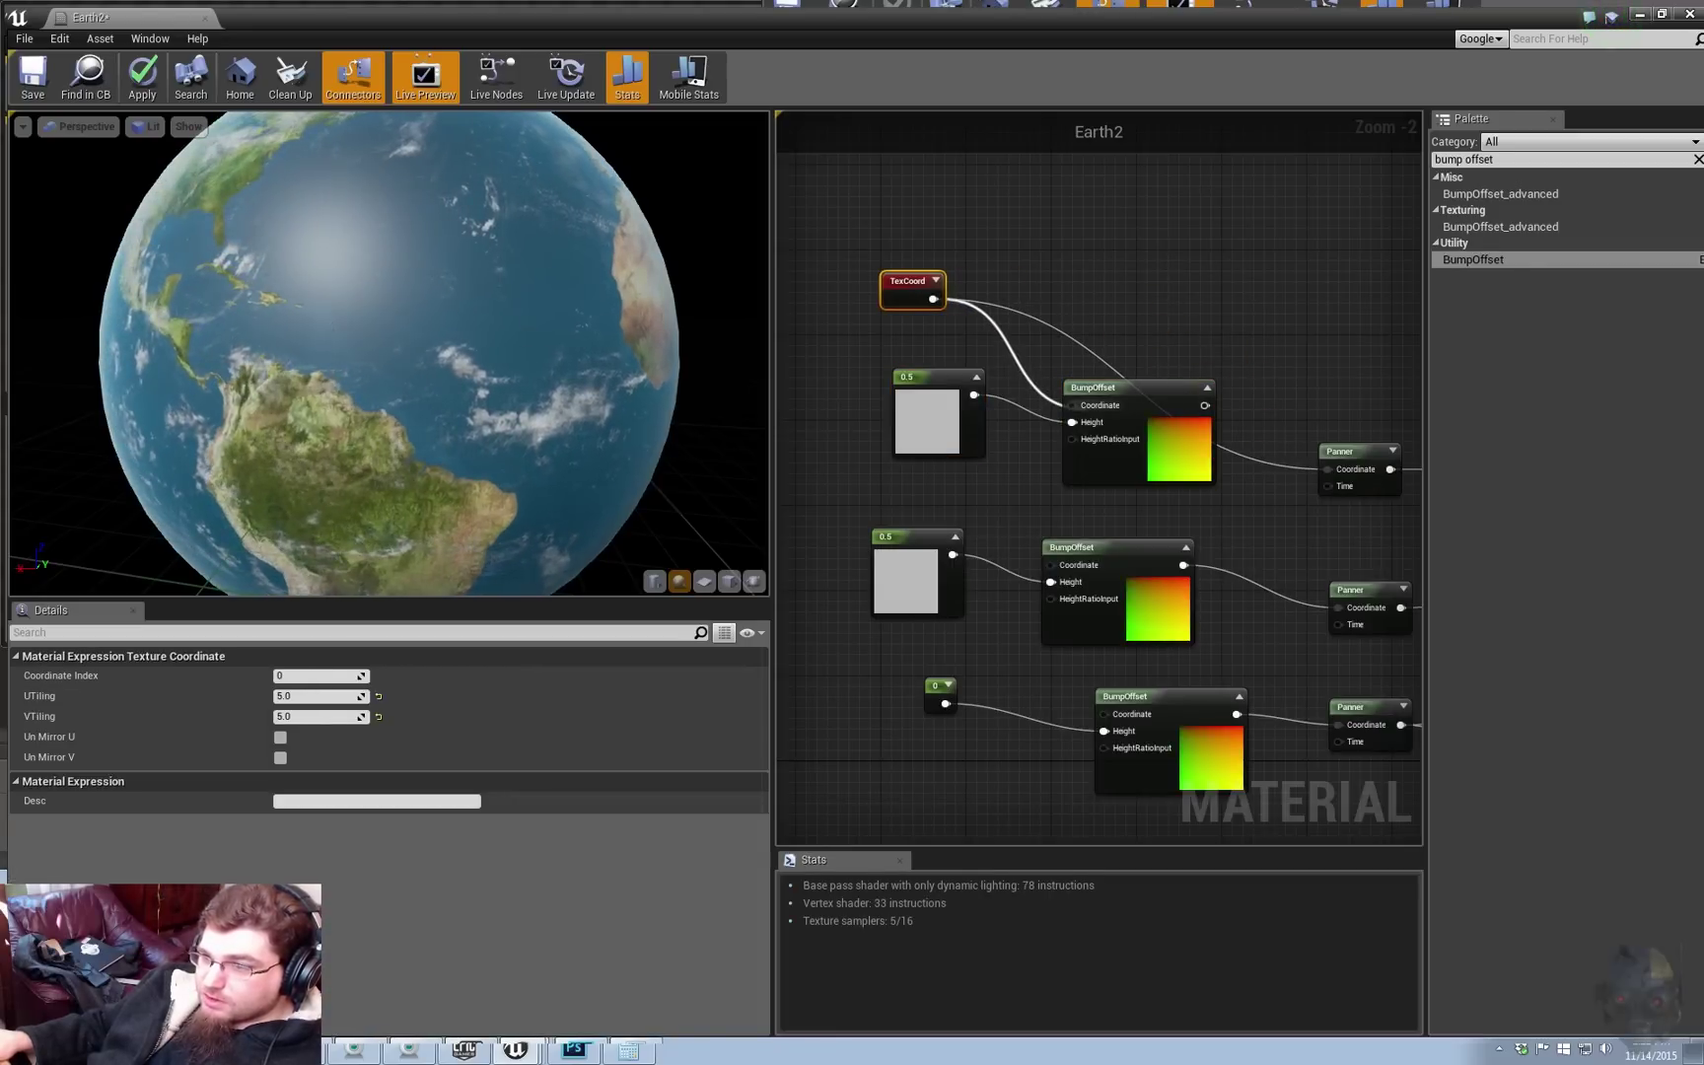
pyautogui.moveTo(1205, 406); pyautogui.dragTo(1325, 470)
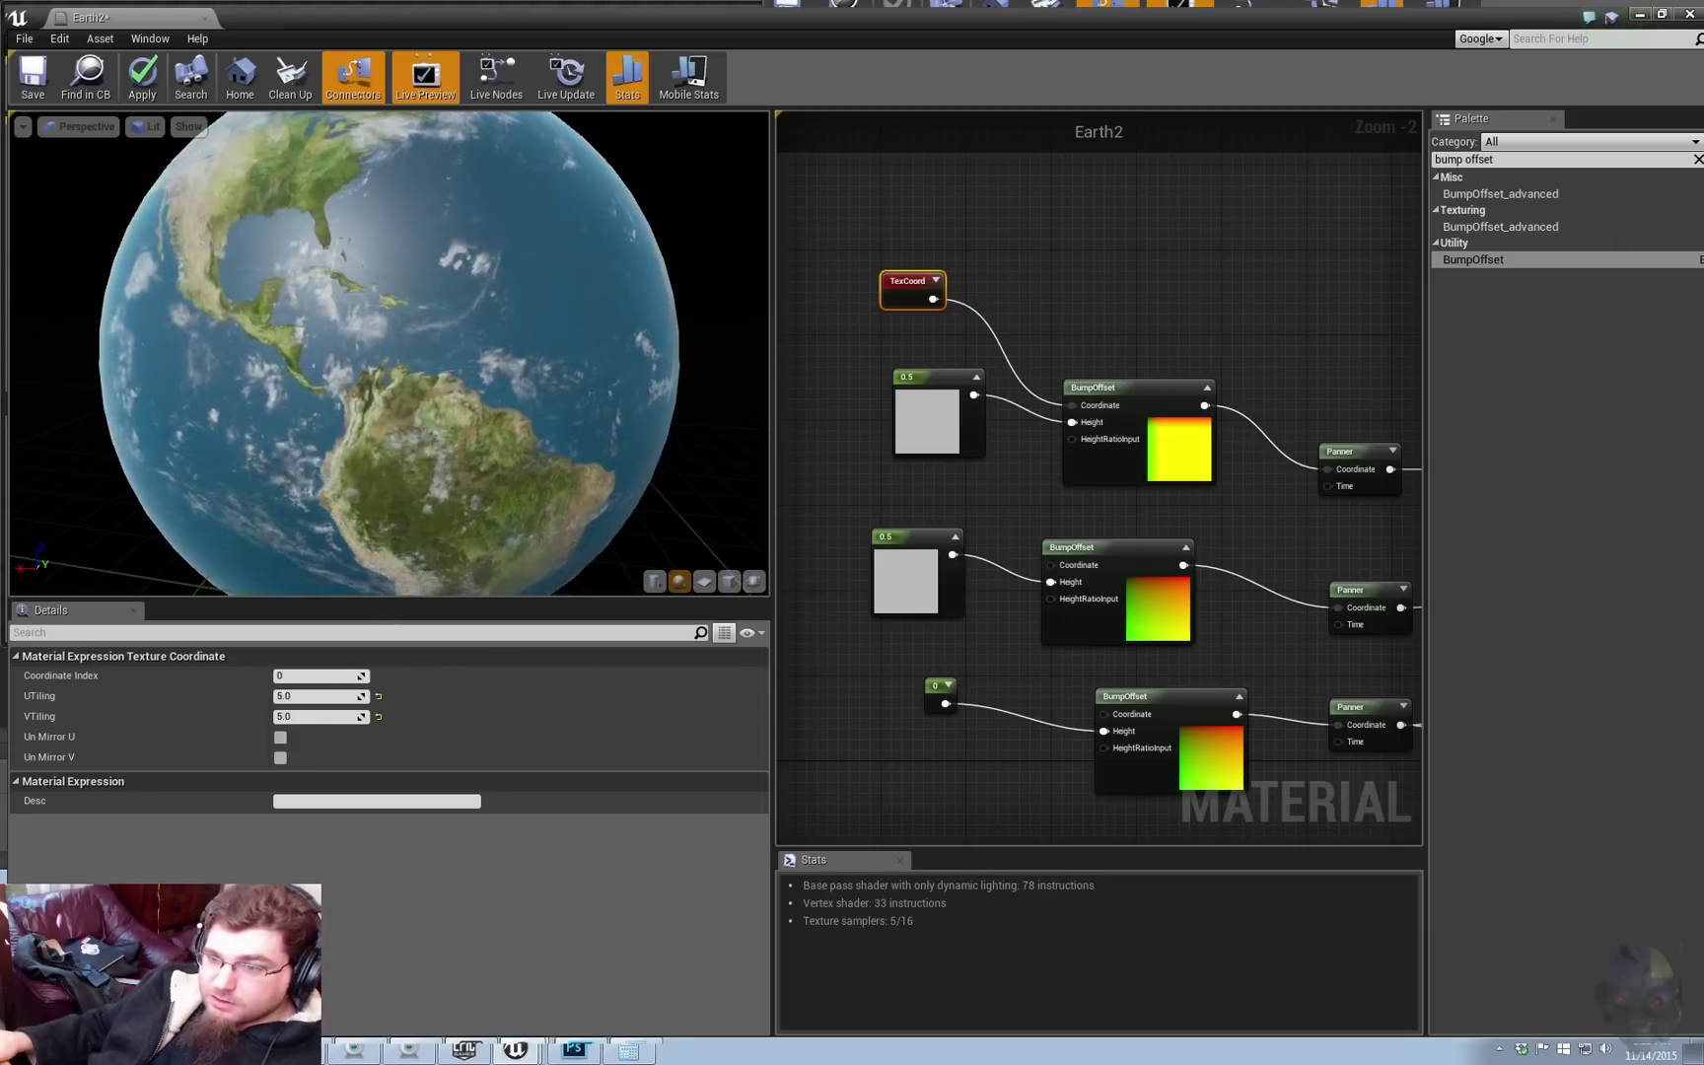
# Step: Examine the cloud parallax over land and ocean on the preview globe from several angles and distances
pyautogui.moveTo(389, 353); pyautogui.dragTo(390, 266, button='right')
pyautogui.moveTo(389, 353); pyautogui.dragTo(461, 318)
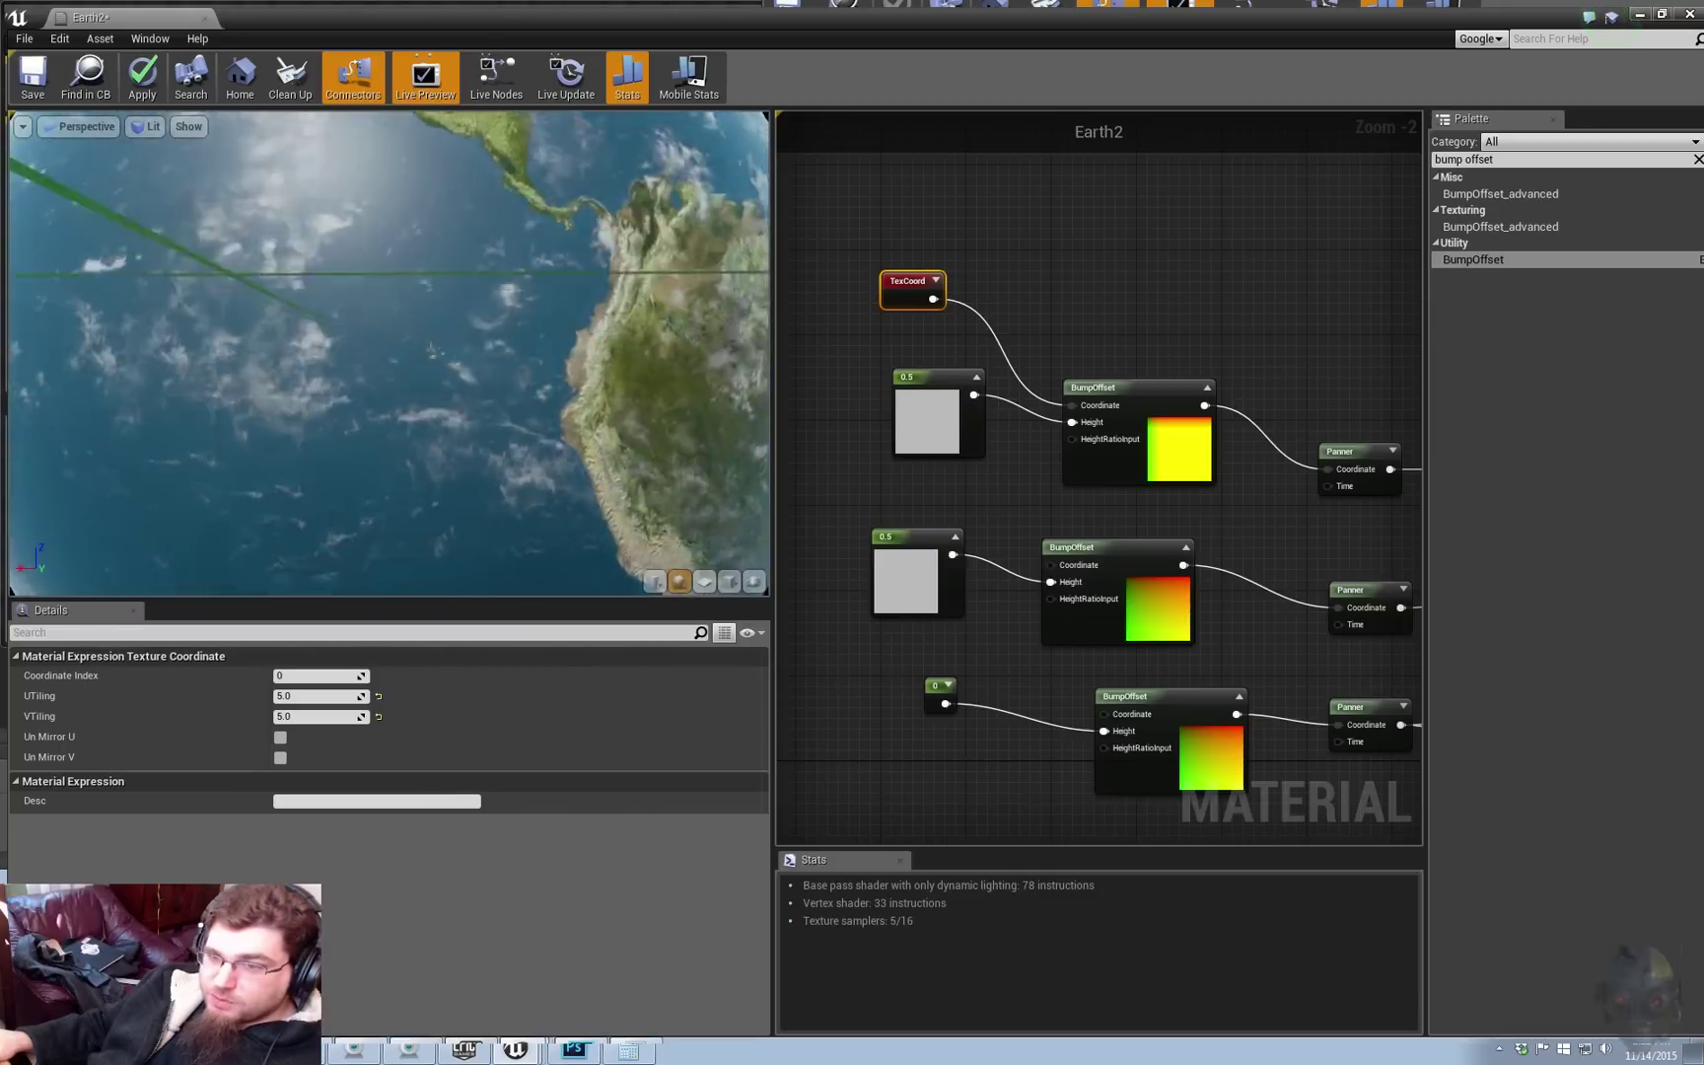
pyautogui.scroll(-5, 431, 350)
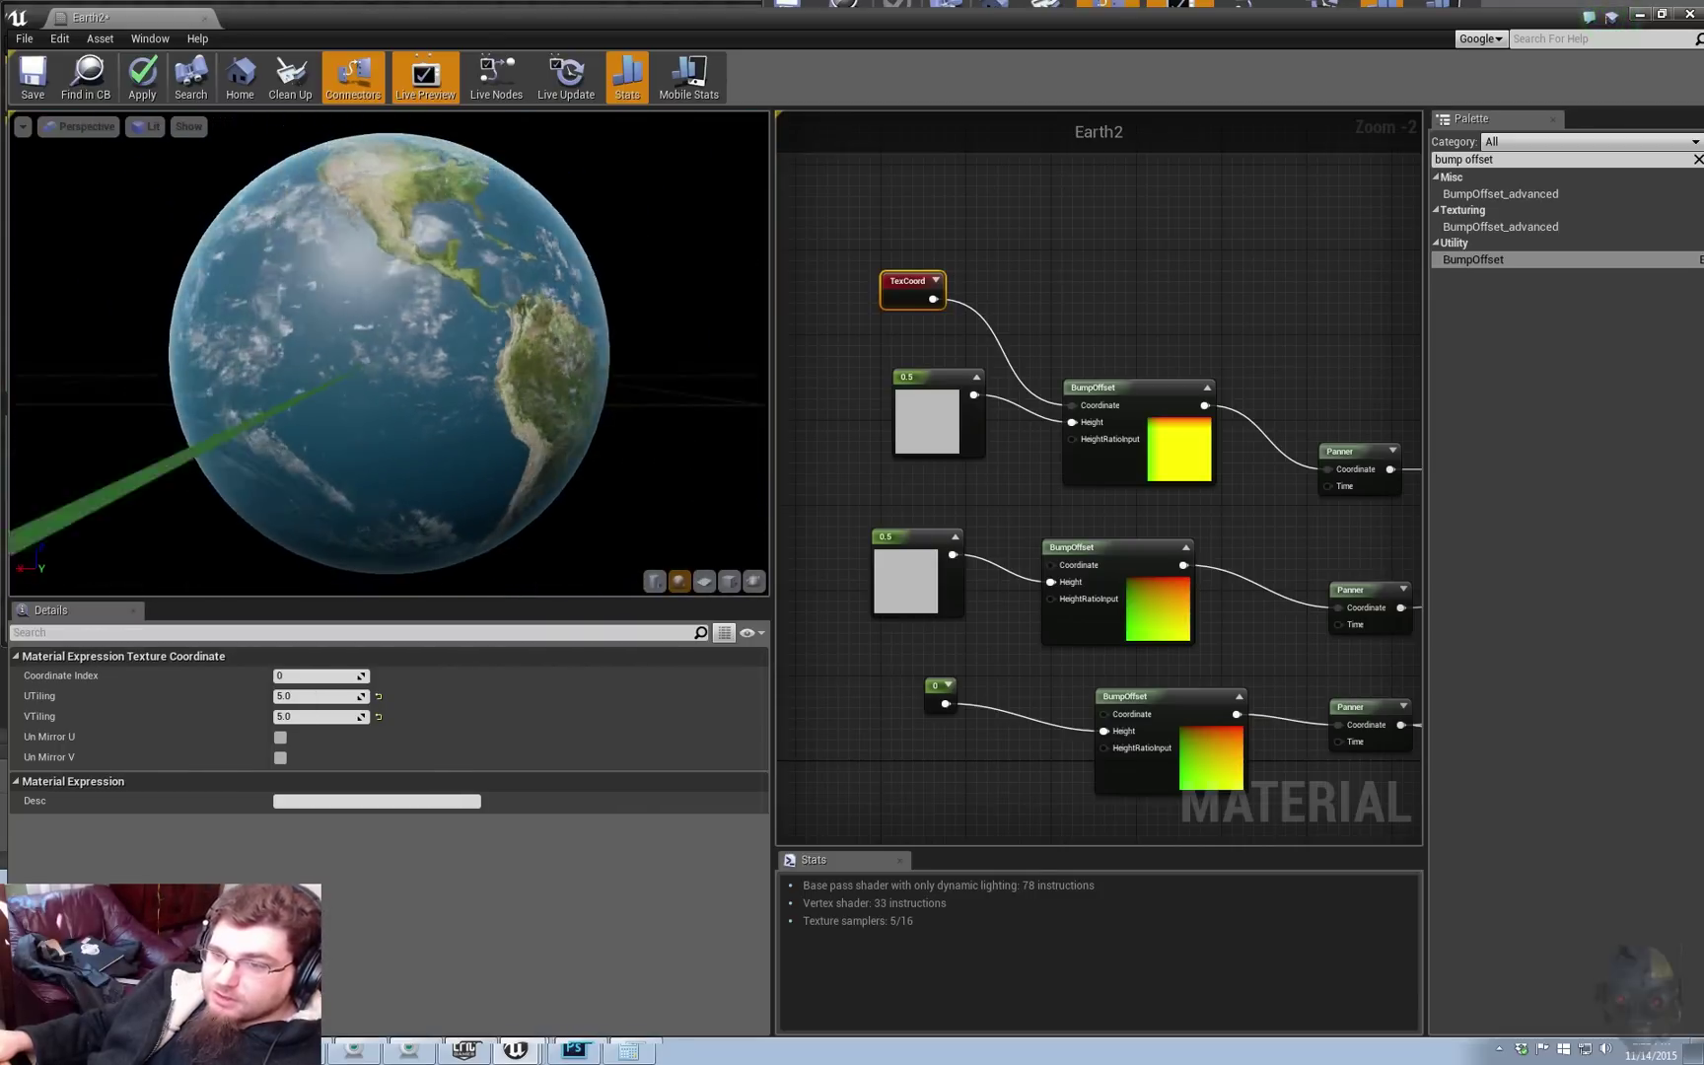
pyautogui.moveTo(389, 353); pyautogui.dragTo(626, 375)
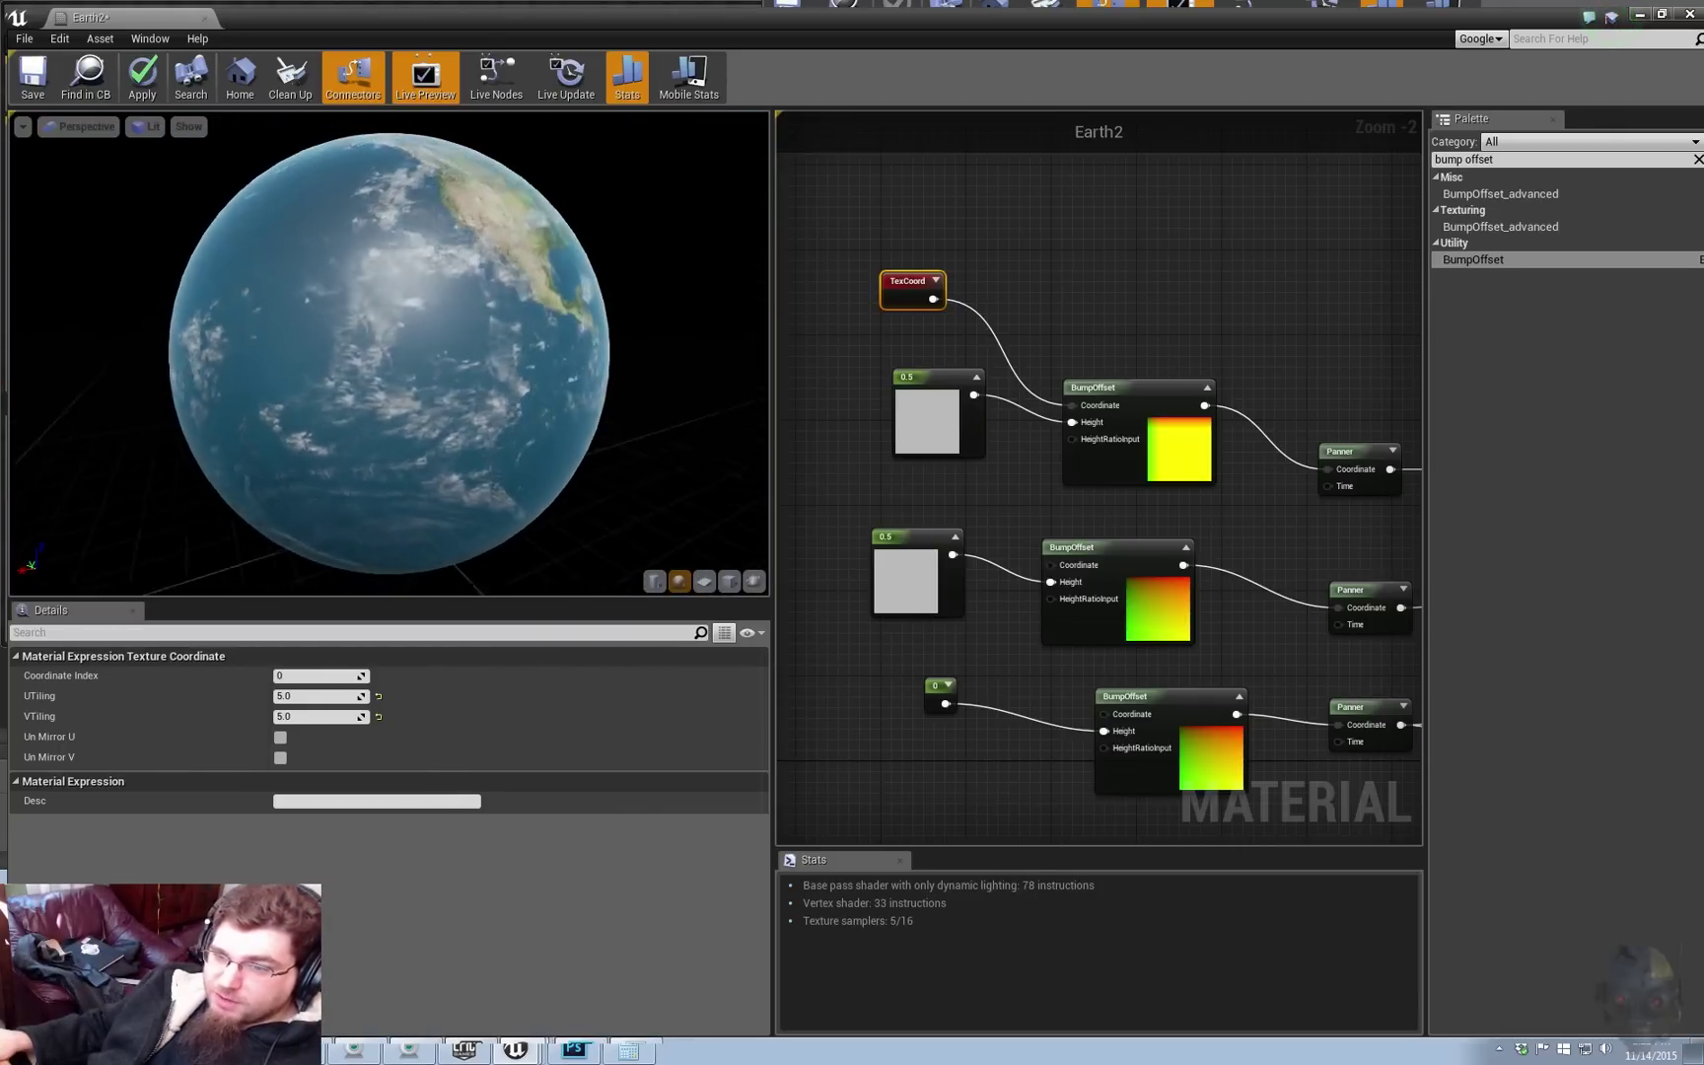
pyautogui.moveTo(444, 355); pyautogui.dragTo(340, 353)
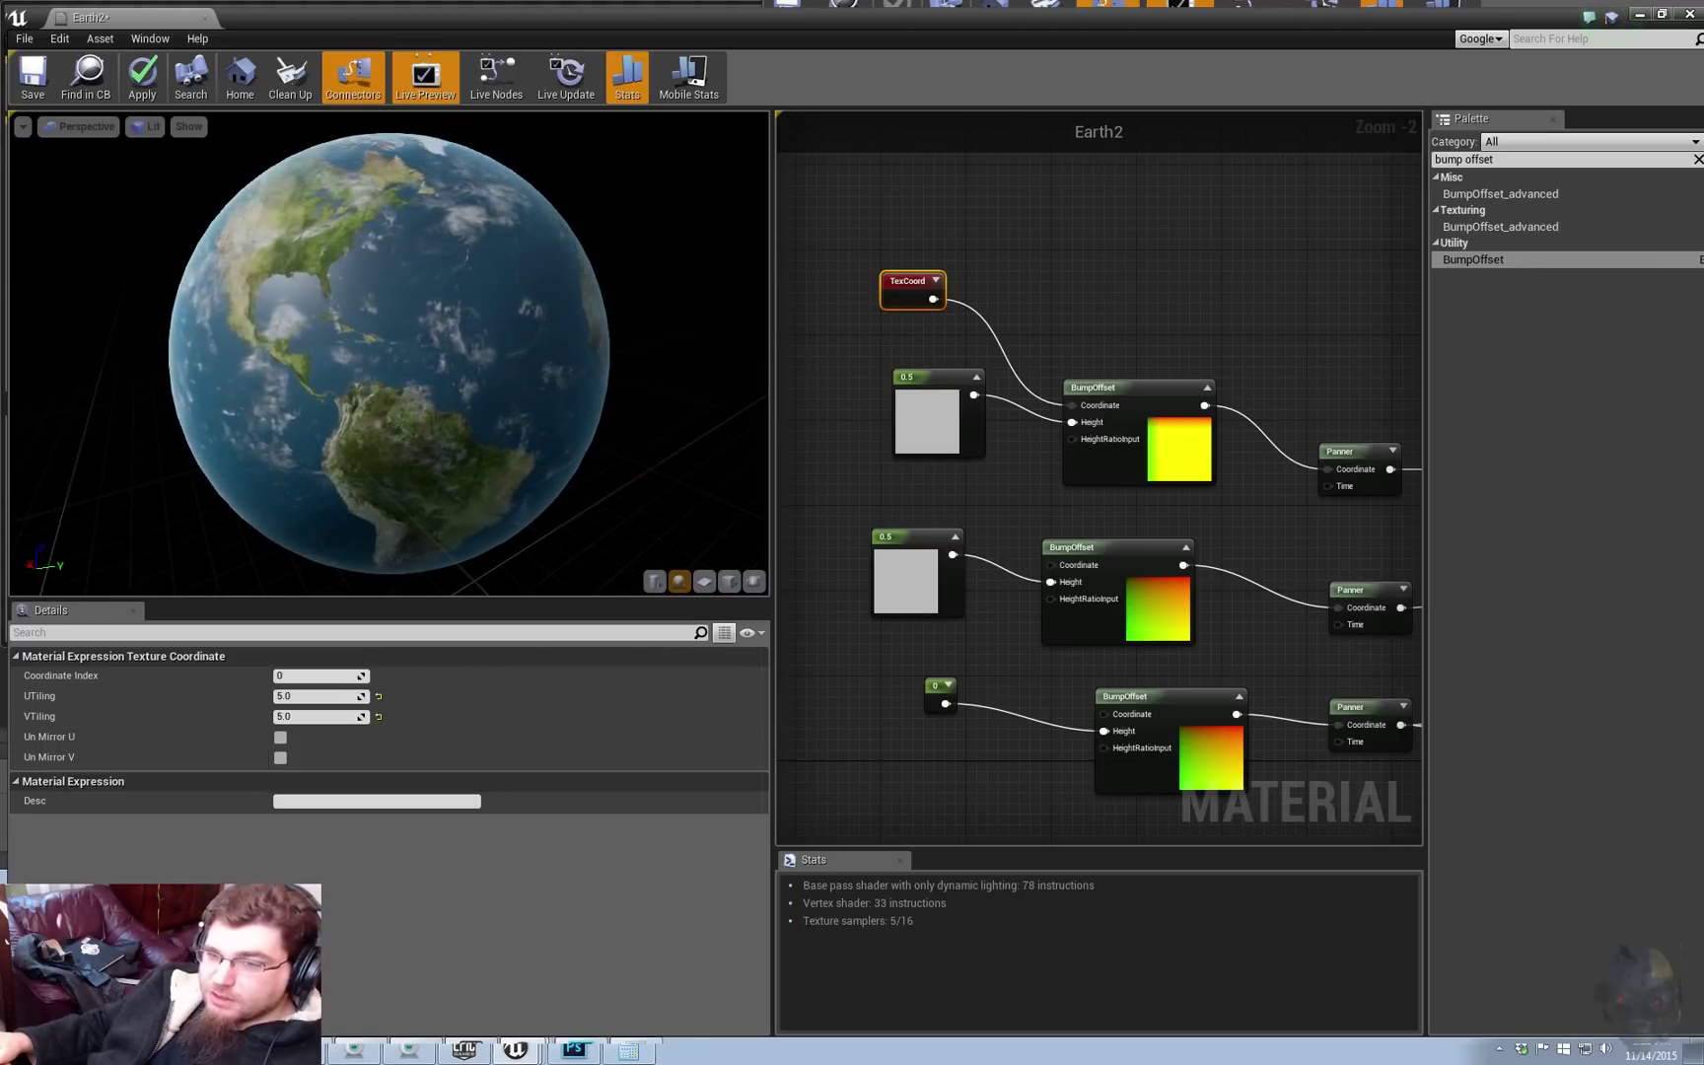
pyautogui.moveTo(389, 354); pyautogui.dragTo(434, 353)
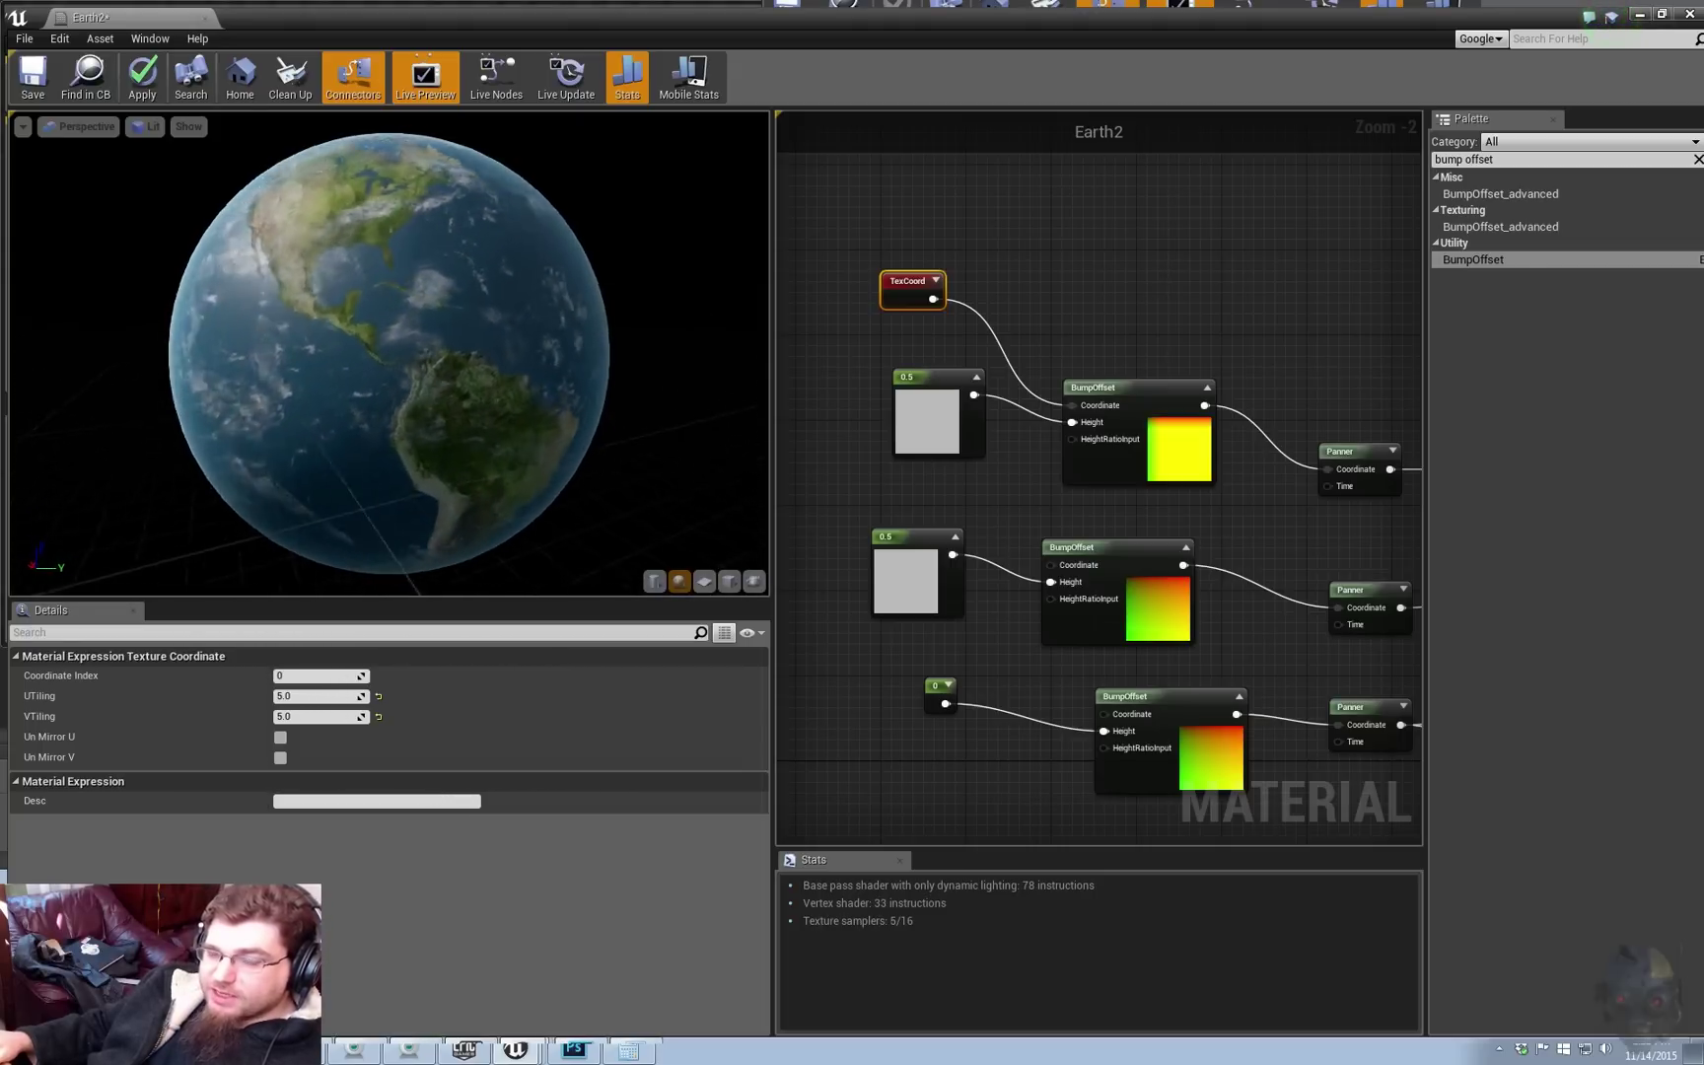
# Step: Try Exponent values of 0.4 and 4 on the atmosphere's Fresnel node, and settle on 2
pyautogui.moveTo(1090, 509); pyautogui.dragTo(807, 533, button='right')
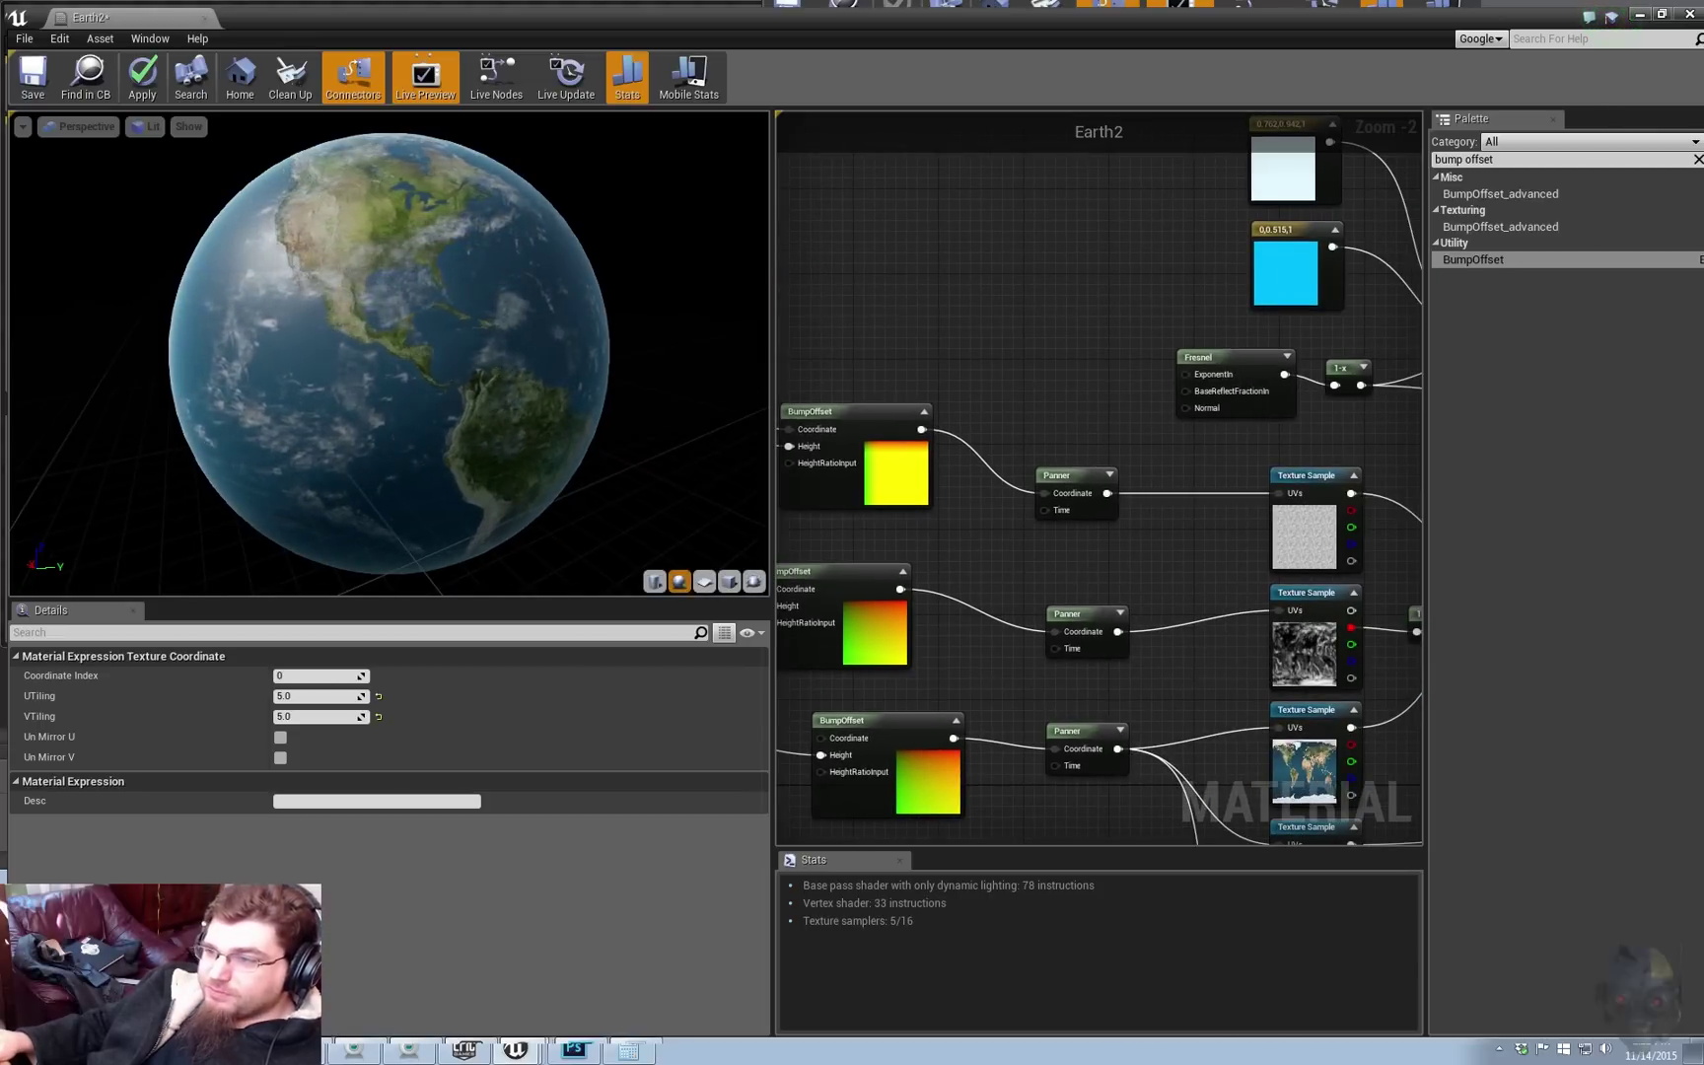
pyautogui.moveTo(1233, 385); pyautogui.dragTo(1088, 415, button='right')
pyautogui.click(1085, 388)
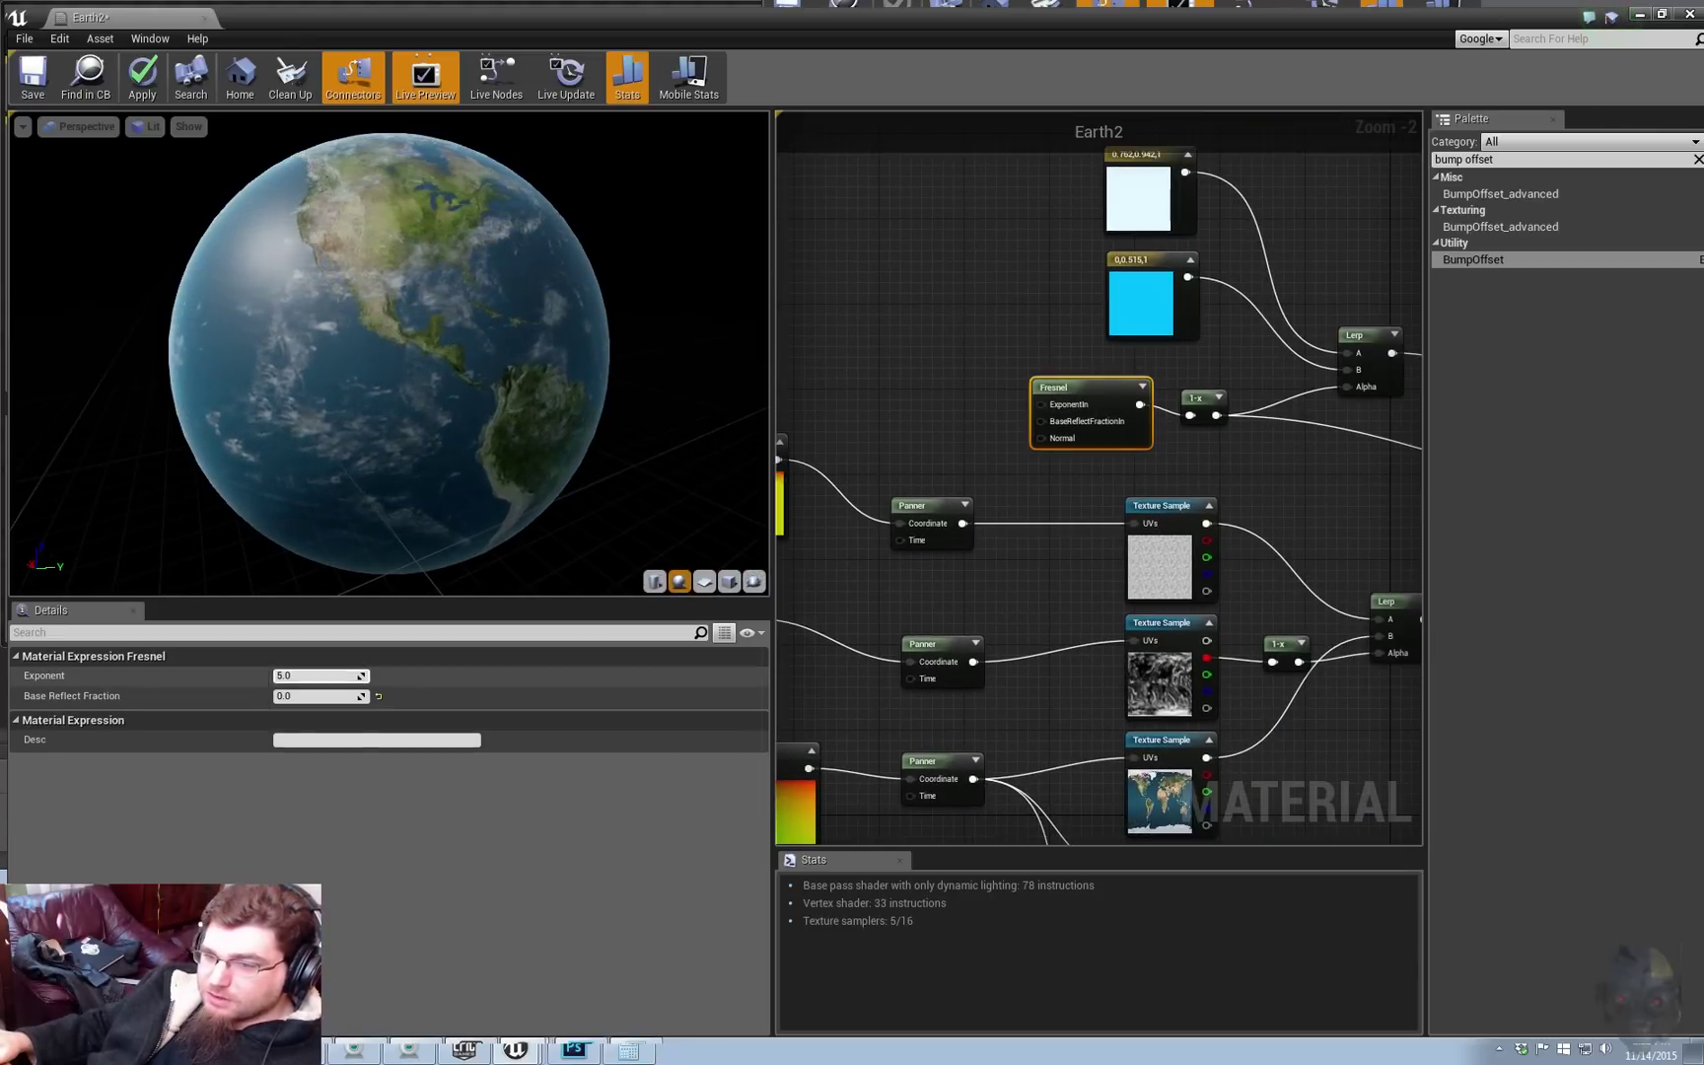
pyautogui.click(314, 677)
pyautogui.write('0.4')
pyautogui.press('Return')
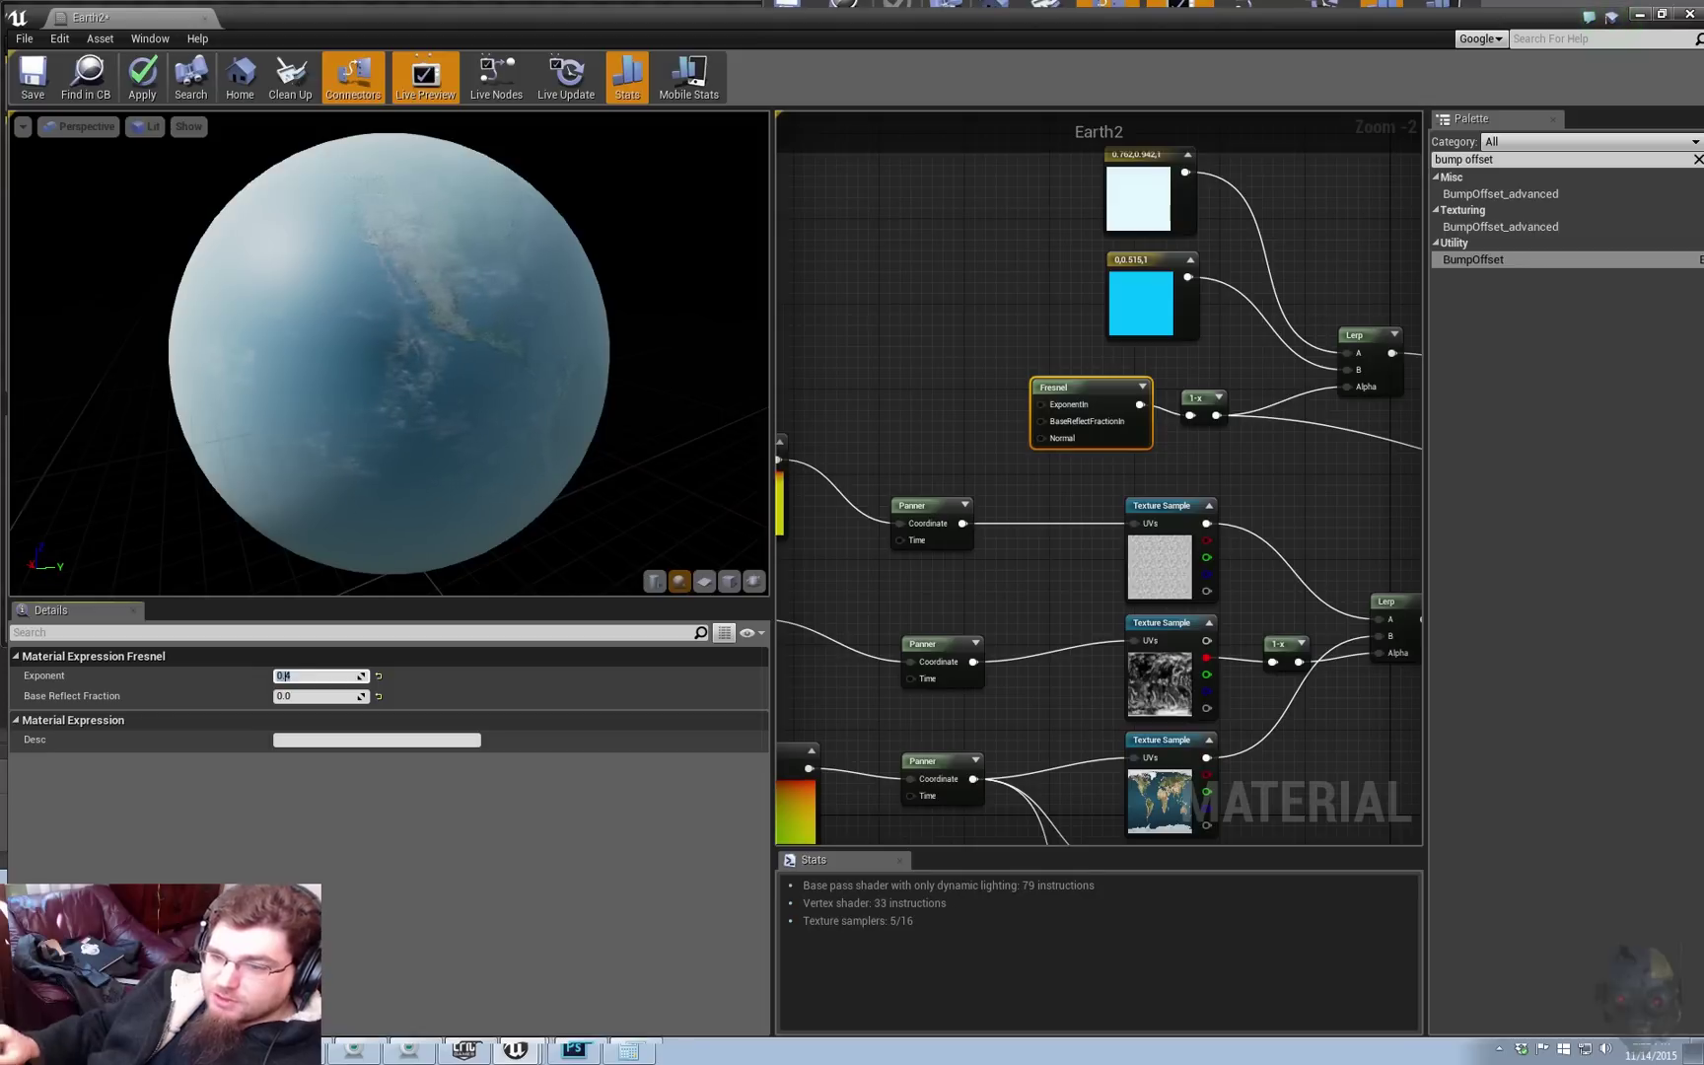
pyautogui.write('4')
pyautogui.press('Return')
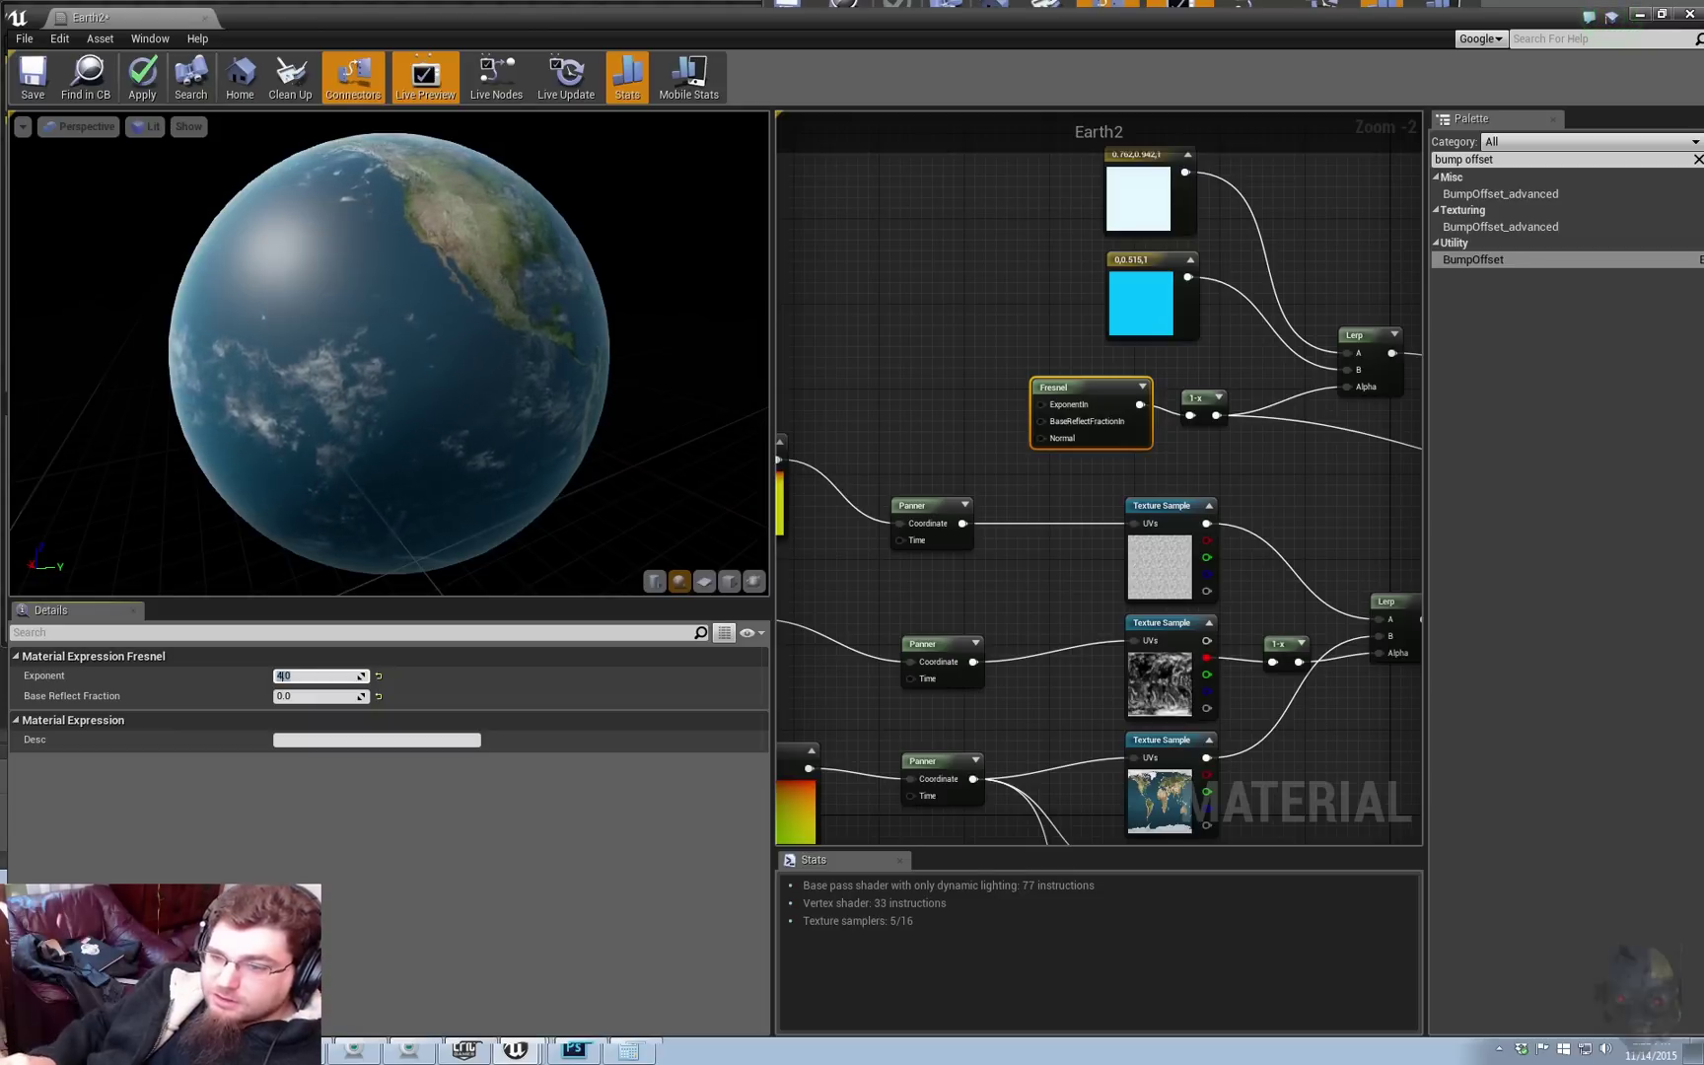
pyautogui.write('2')
pyautogui.press('Return')
# Step: Inspect the atmosphere's edge glow around the preview globe from several sides and view the overall node graph
pyautogui.moveTo(296, 355); pyautogui.dragTo(503, 385)
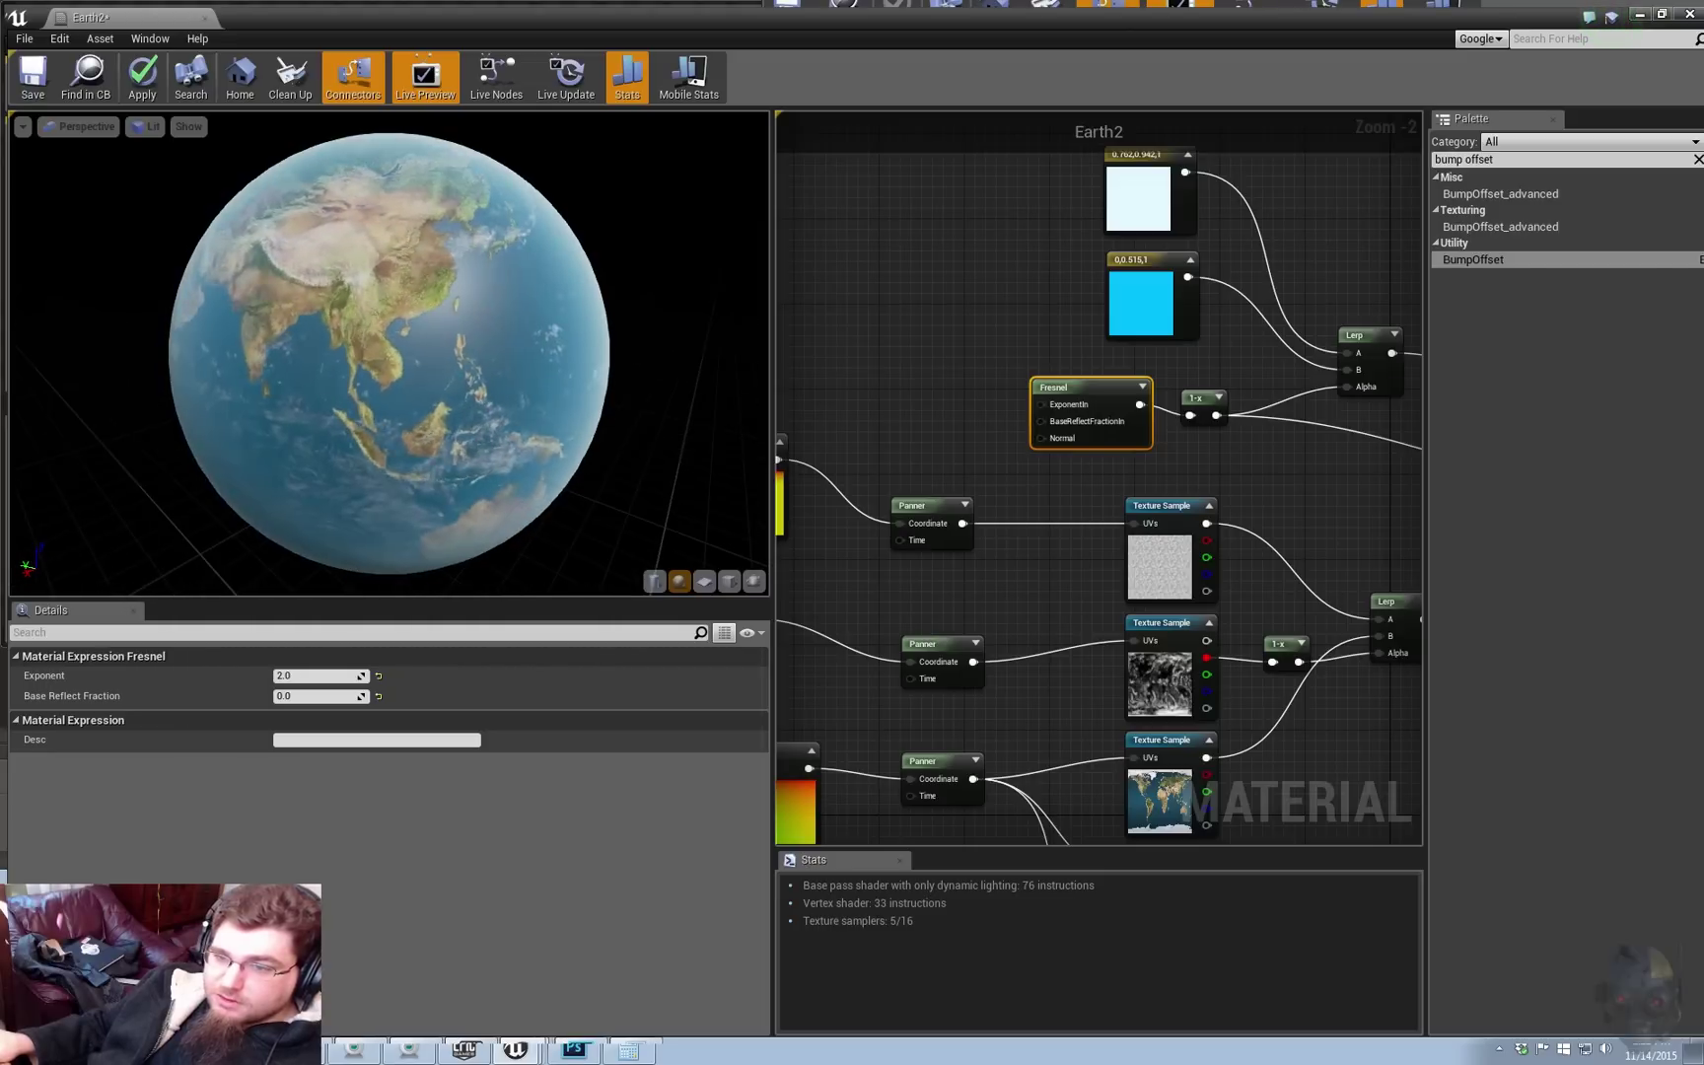
pyautogui.scroll(-1, 389, 353)
pyautogui.moveTo(390, 353)
pyautogui.mouseDown()
pyautogui.moveTo(246, 350)
pyautogui.moveTo(419, 353)
pyautogui.mouseUp()
pyautogui.moveTo(543, 376); pyautogui.dragTo(592, 373)
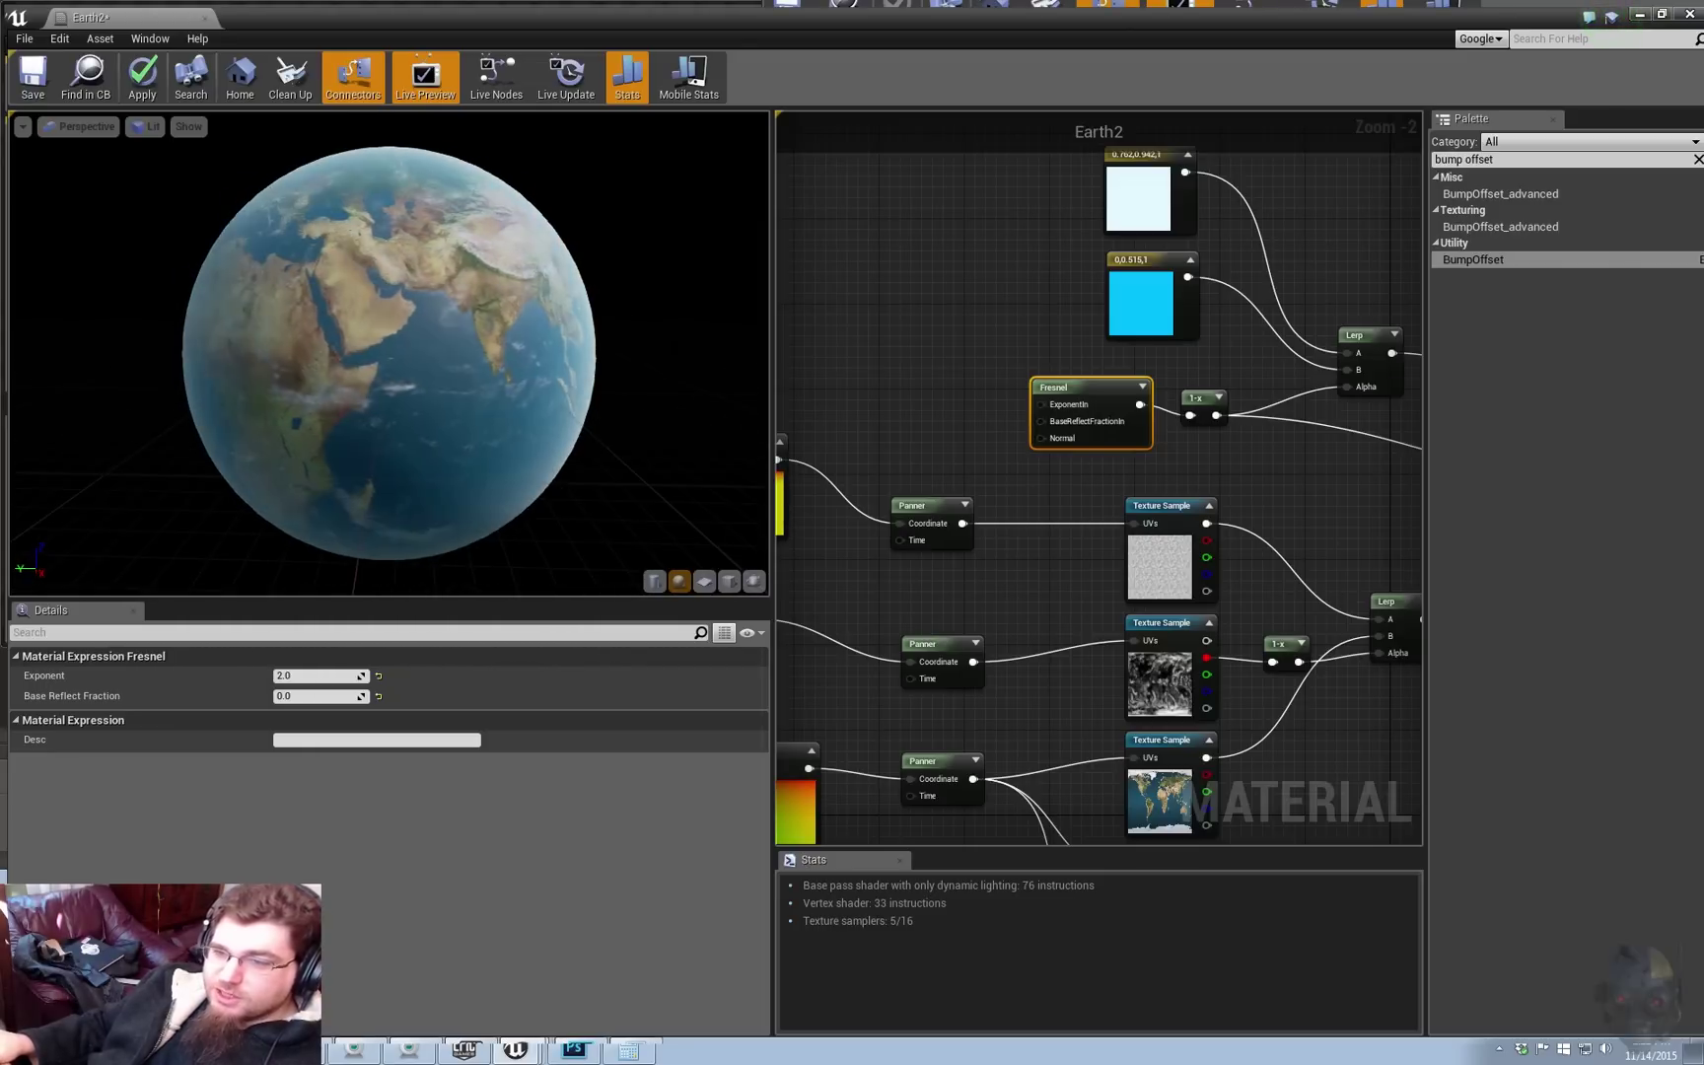
pyautogui.scroll(-3, 1202, 559)
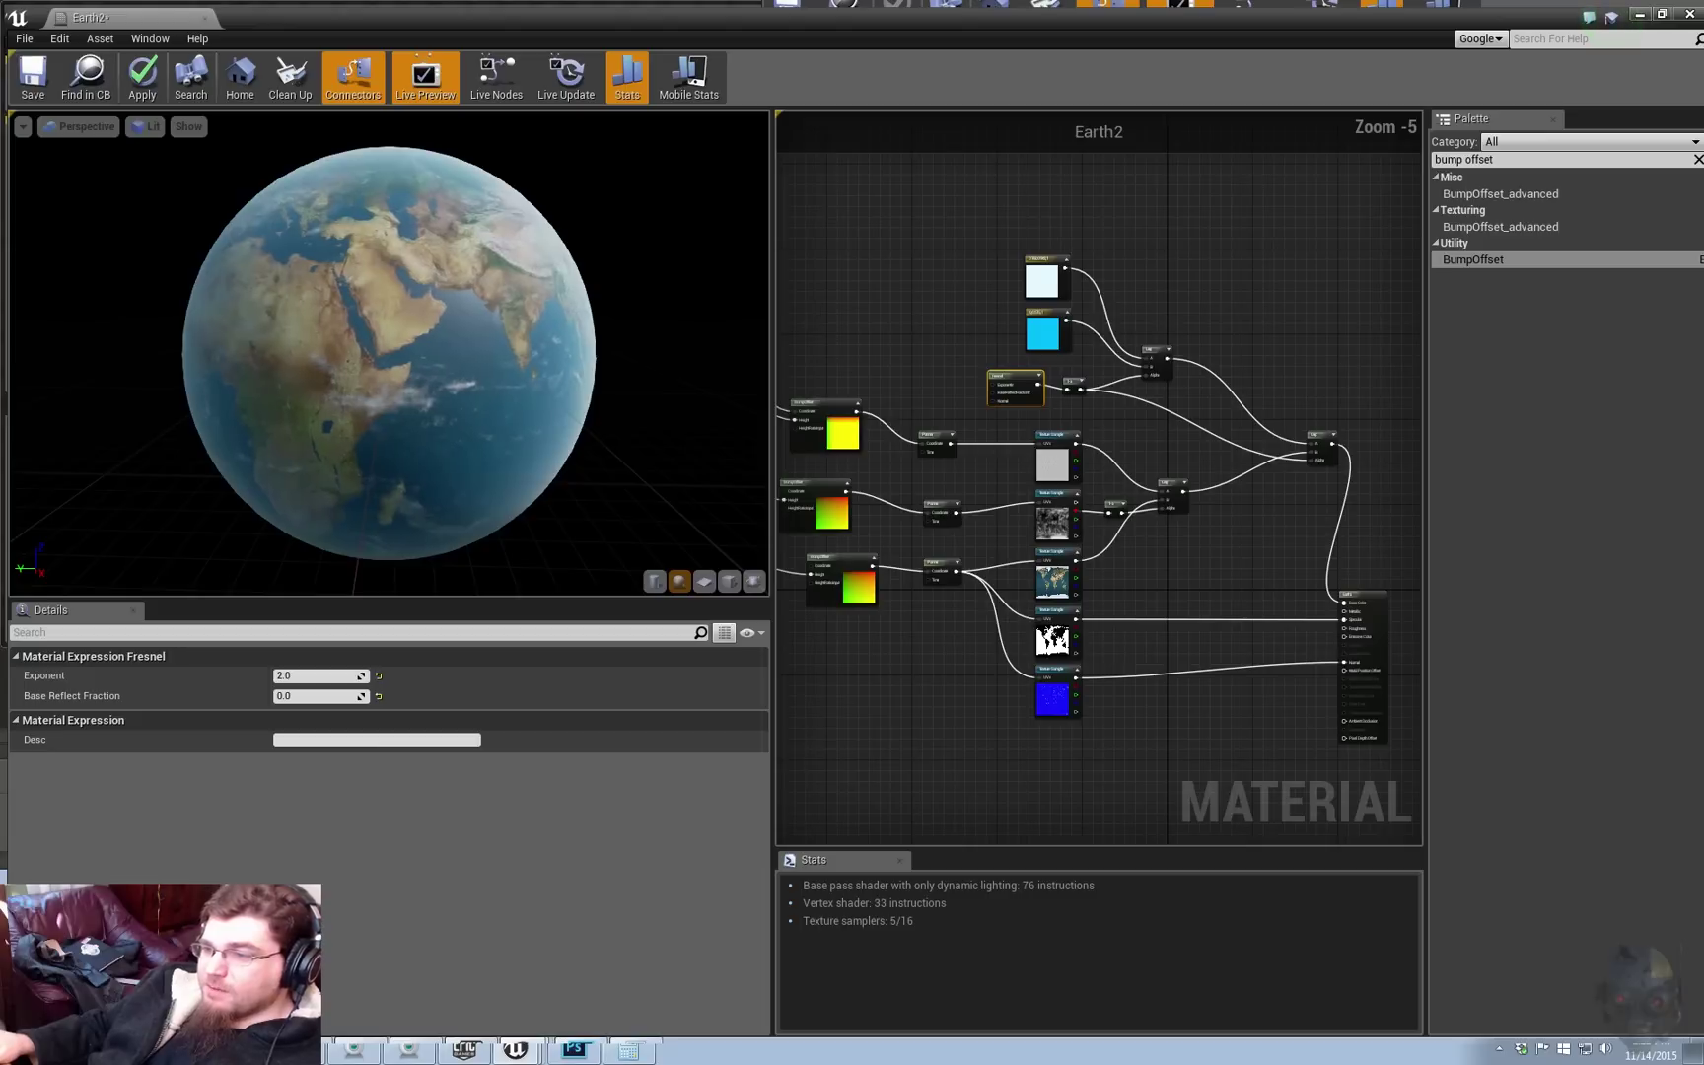